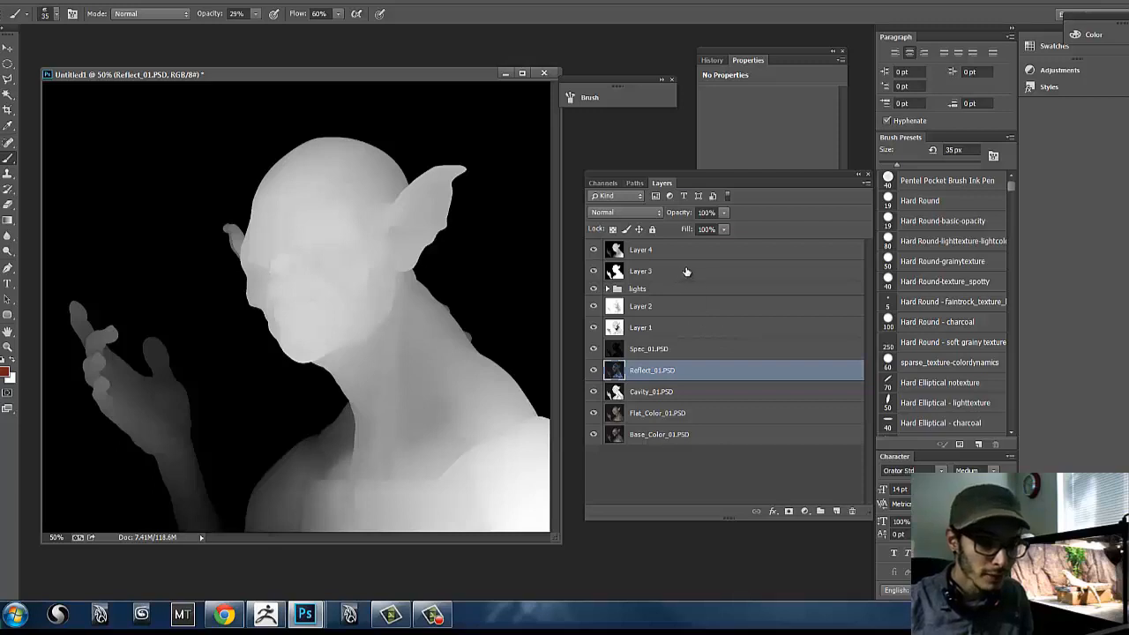
# Step: Move Layer 3, the black-and-white silhouette, to the bottom of the layer stack and select Layer 4
pyautogui.moveTo(686, 271); pyautogui.dragTo(716, 445)
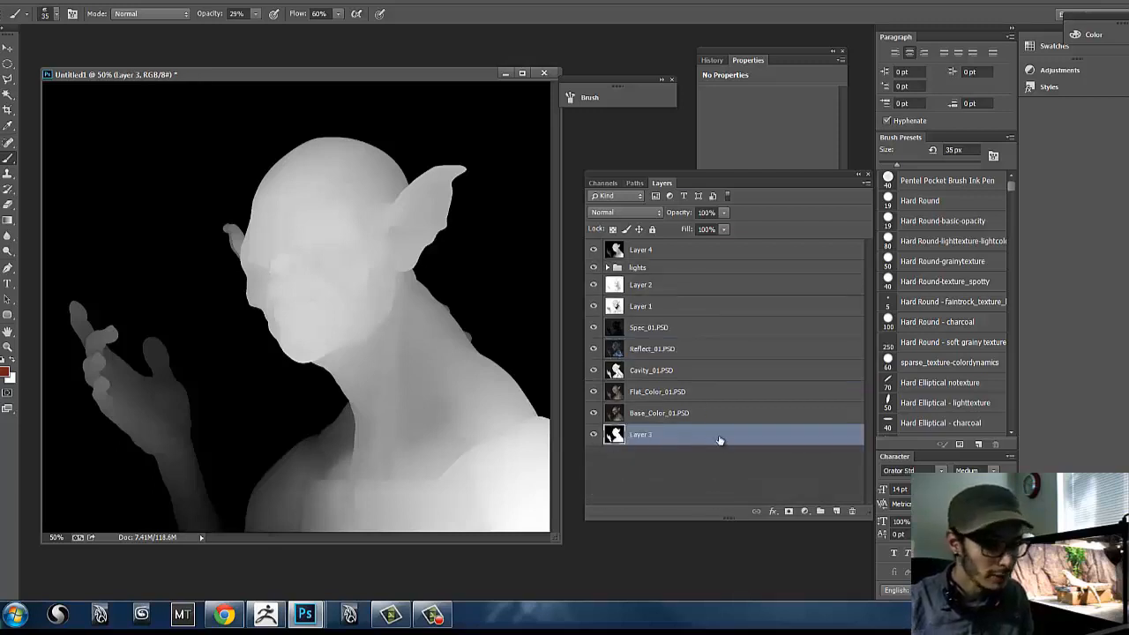
pyautogui.click(644, 255)
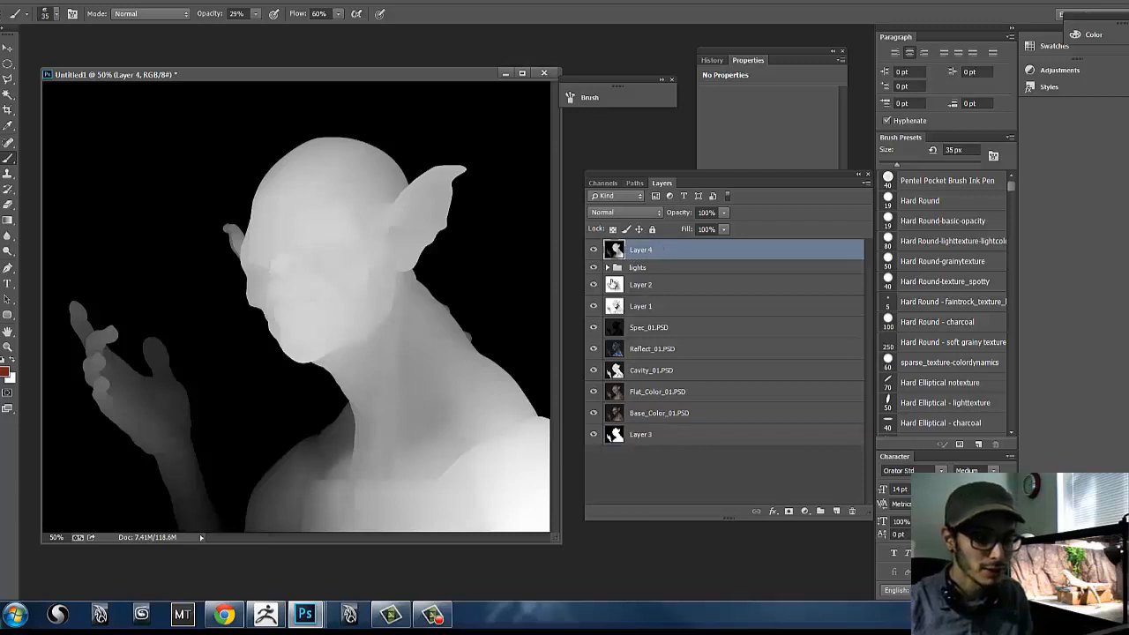
pyautogui.click(606, 267)
pyautogui.click(606, 267)
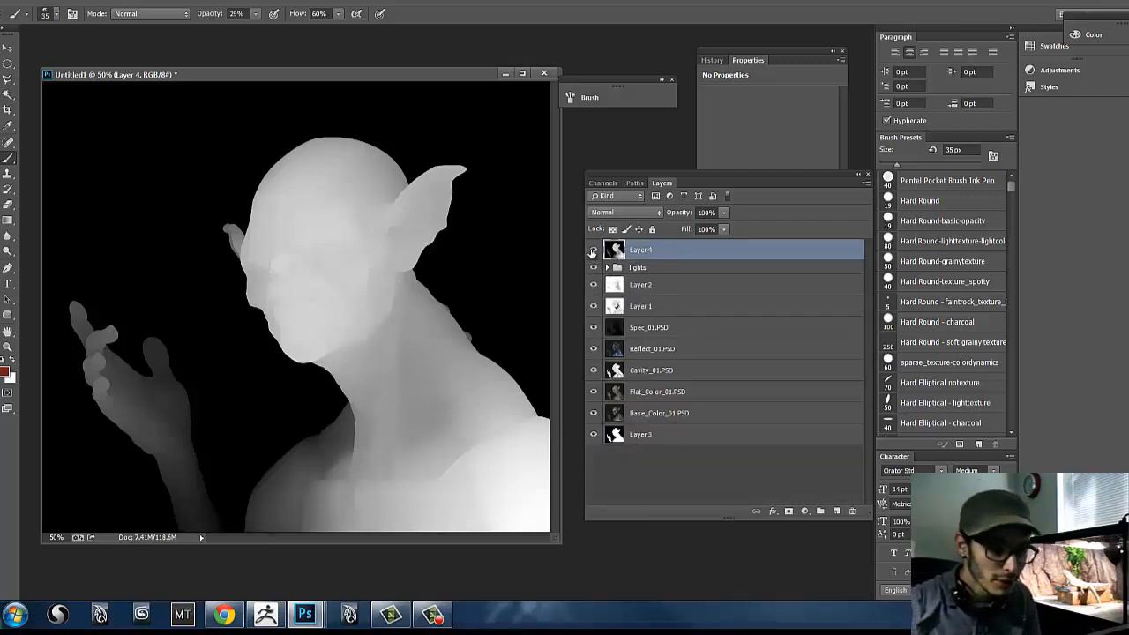
# Step: Hide Layer 4 and the lights group, and move the Spec_01.PSD layer into the lights group
pyautogui.click(593, 249)
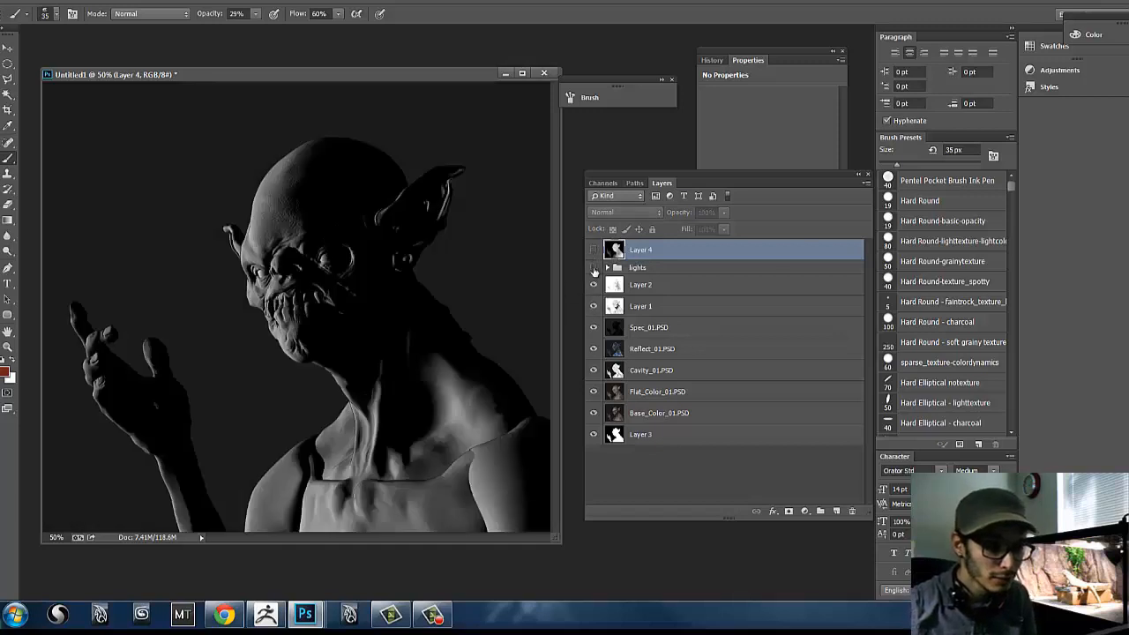
pyautogui.click(593, 268)
pyautogui.click(654, 285)
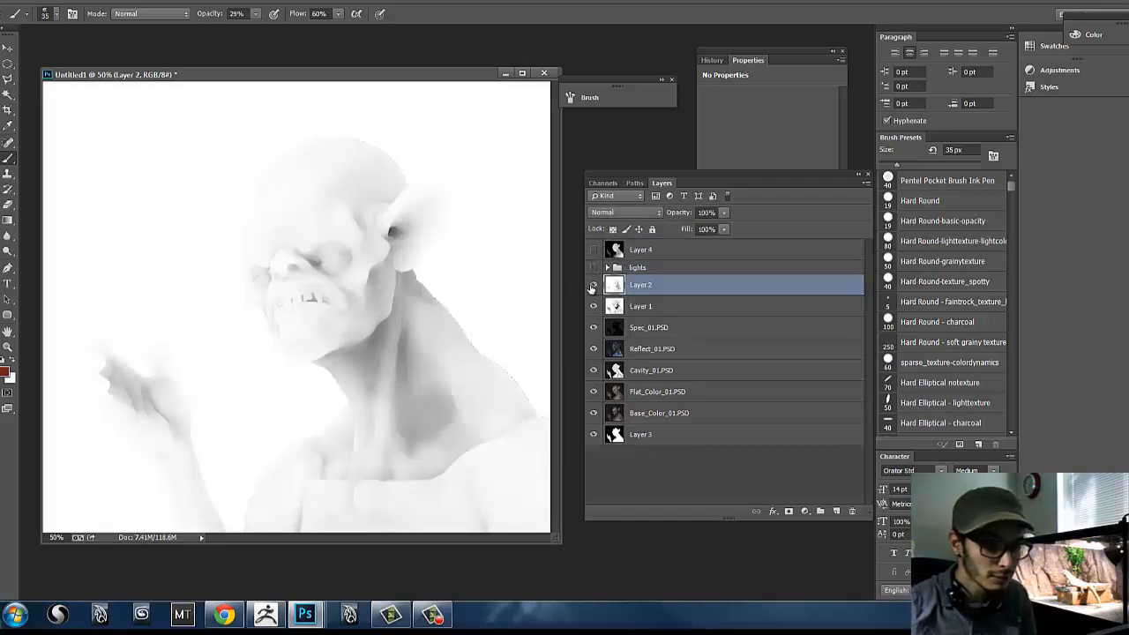
pyautogui.click(644, 307)
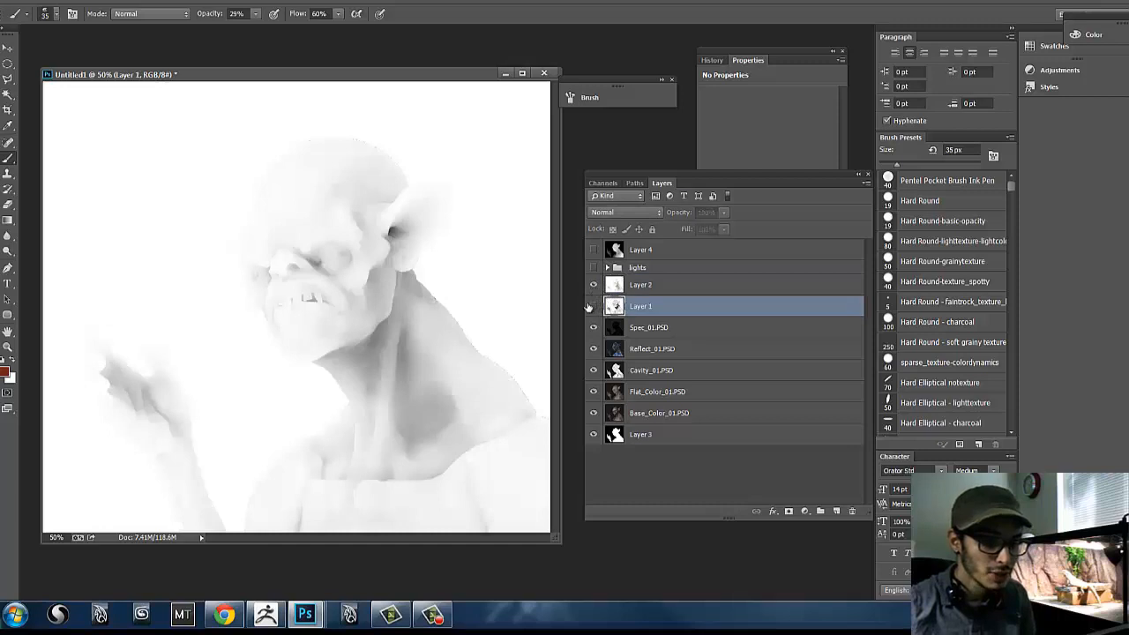
pyautogui.moveTo(670, 328); pyautogui.dragTo(643, 269)
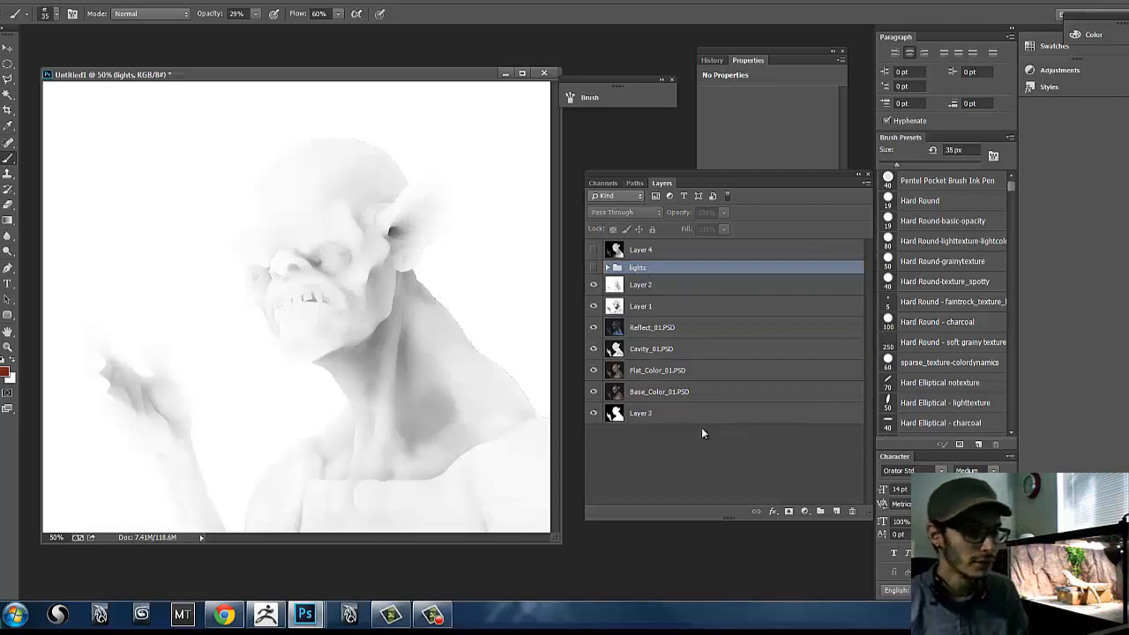
# Step: Hide Layer 2, Layer 1, Reflect_01.PSD, Cavity_01.PSD and Flat_Color_01.PSD, keeping Base_Color_01.PSD visible
pyautogui.click(593, 284)
pyautogui.click(592, 305)
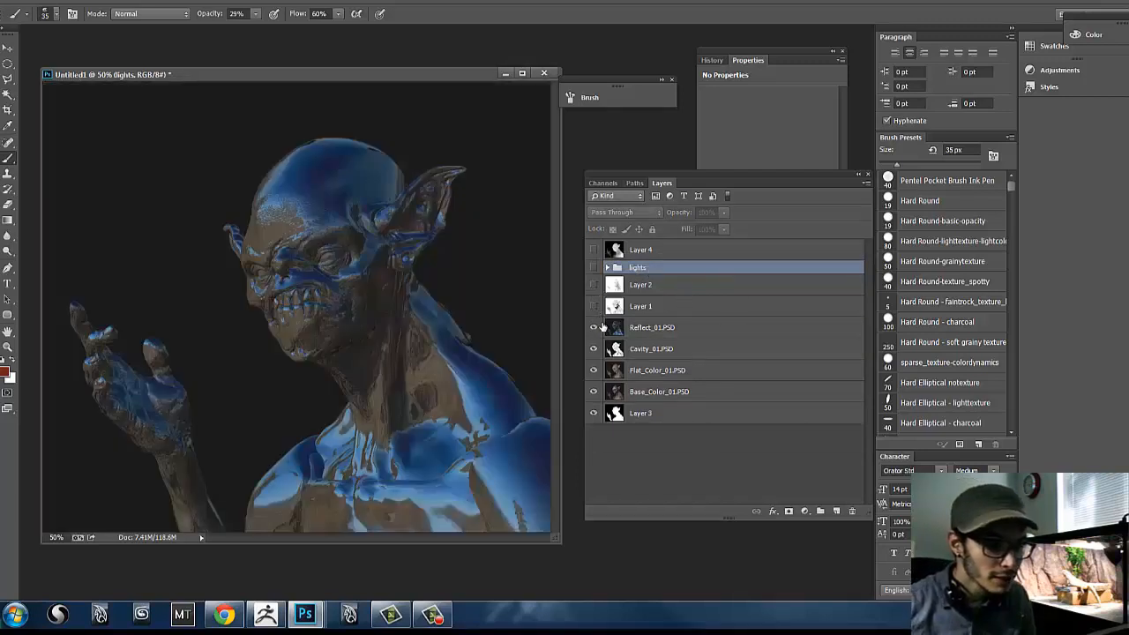
pyautogui.click(592, 348)
pyautogui.click(592, 370)
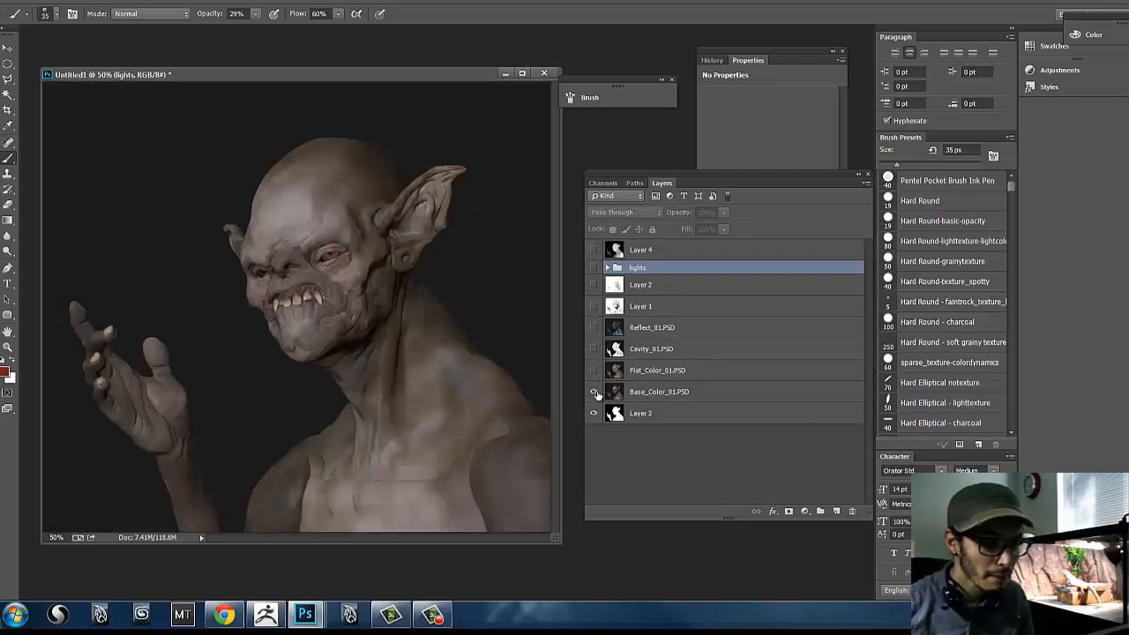
pyautogui.click(593, 391)
pyautogui.click(592, 393)
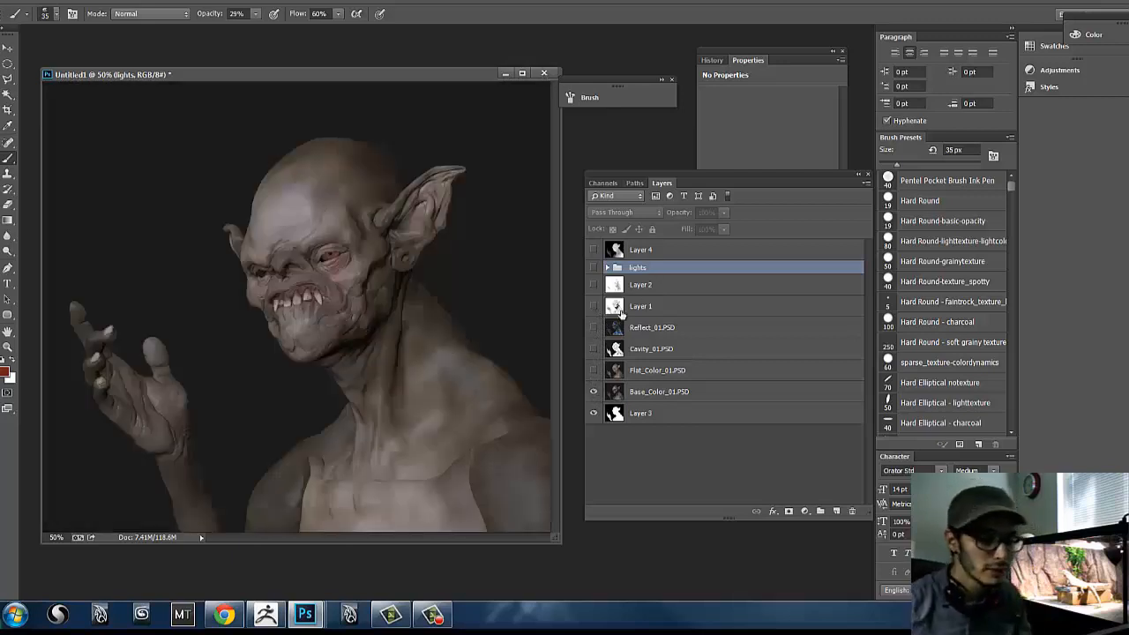
# Step: Select the black background around the creature on Layer 3 with the Magic Wand
pyautogui.click(679, 391)
pyautogui.click(678, 414)
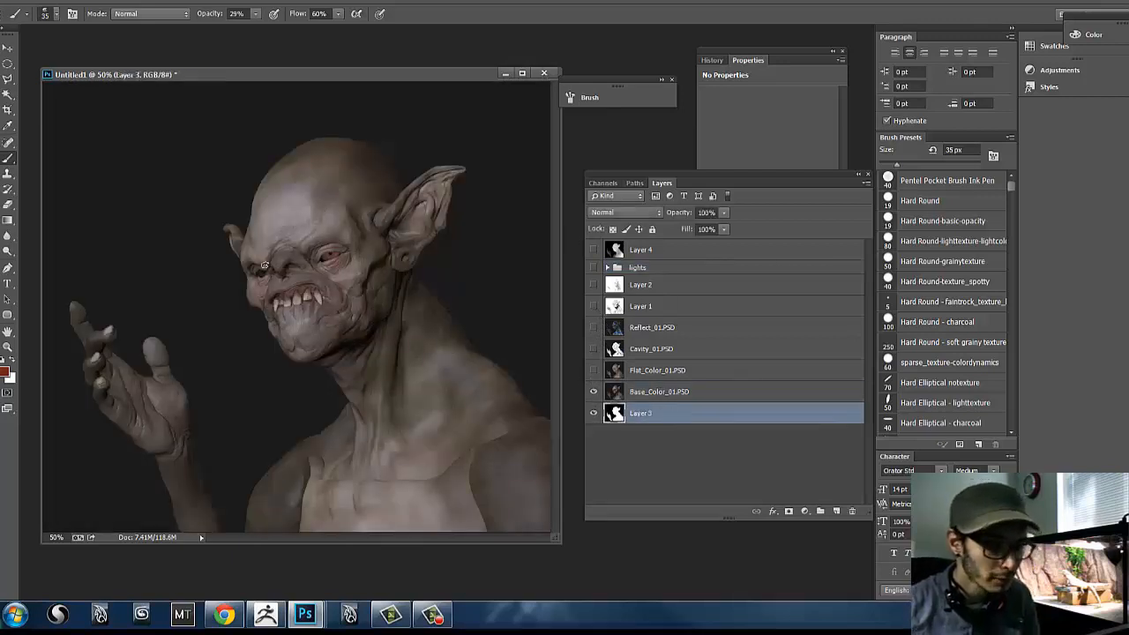
pyautogui.click(8, 94)
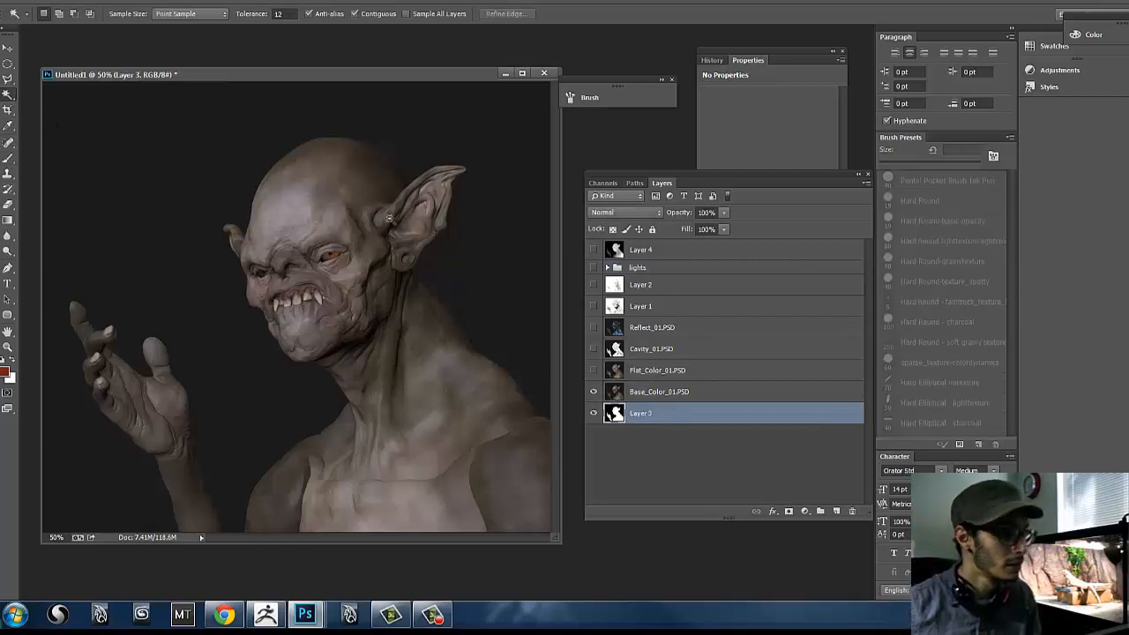
pyautogui.click(495, 298)
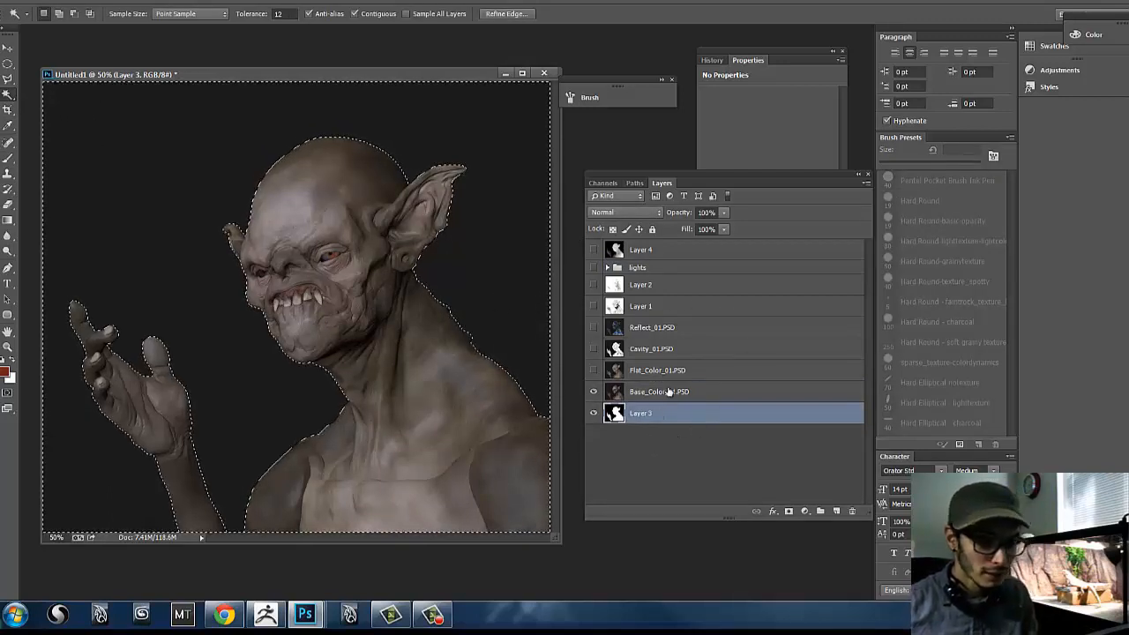
# Step: Delete the selected background from the Base_Color_01.PSD and Flat_Color_01.PSD layers, with Flat_Color_01.PSD shown
pyautogui.click(723, 394)
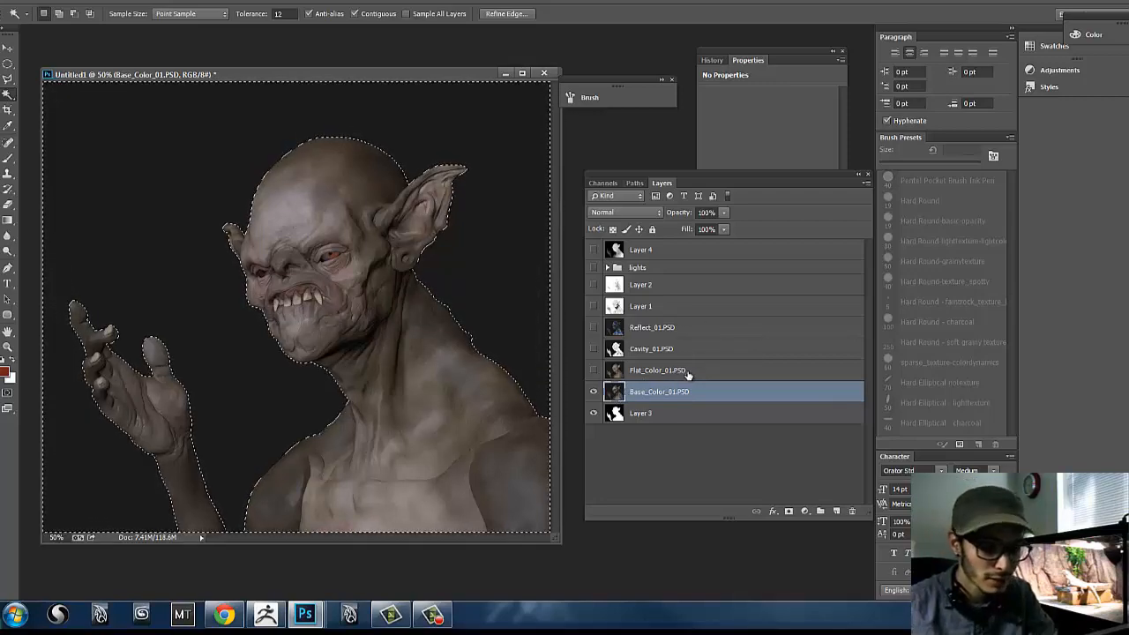
pyautogui.click(592, 370)
pyautogui.click(592, 370)
pyautogui.click(677, 374)
pyautogui.press('Delete')
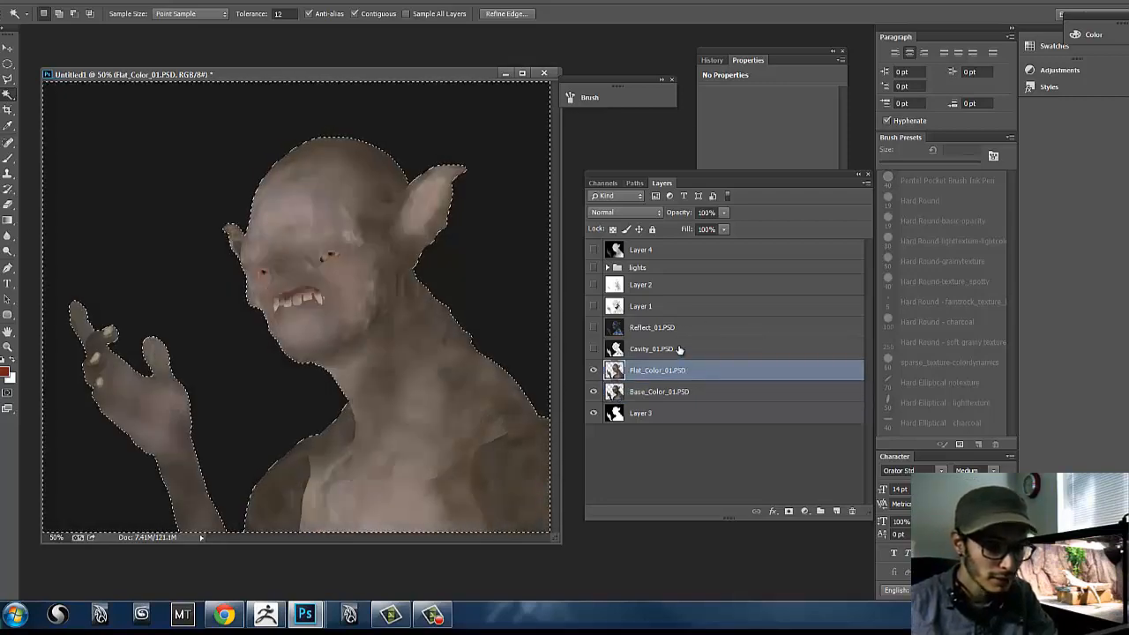
# Step: Show Cavity_01.PSD and Reflect_01.PSD and delete the selected background from both layers
pyautogui.click(679, 350)
pyautogui.moveTo(586, 350); pyautogui.dragTo(593, 351)
pyautogui.click(599, 349)
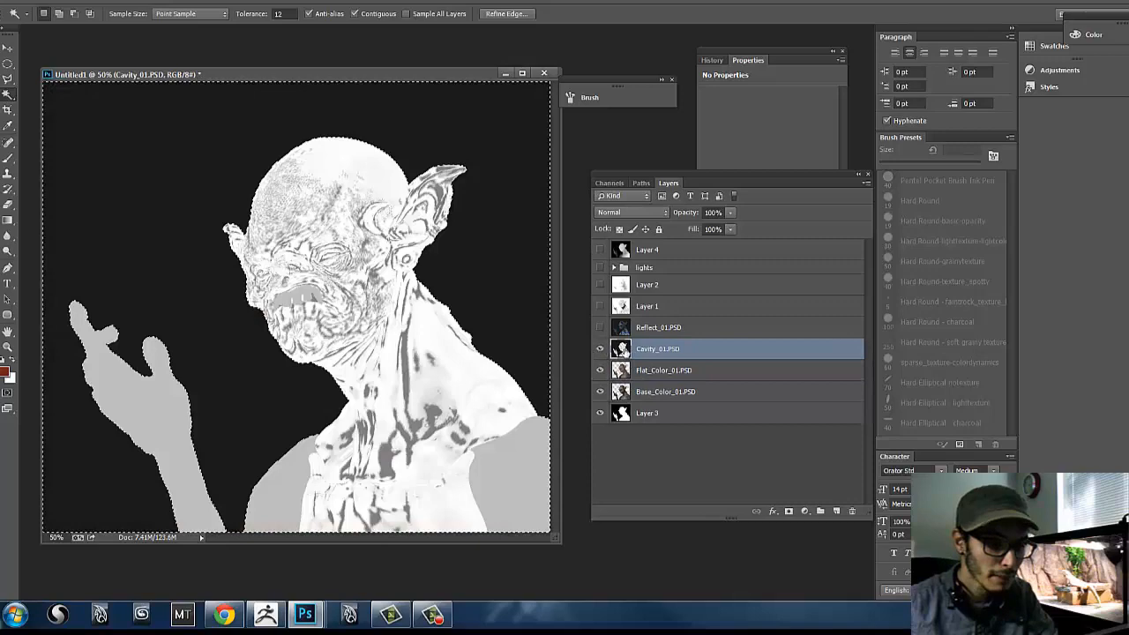
pyautogui.click(674, 329)
pyautogui.click(599, 328)
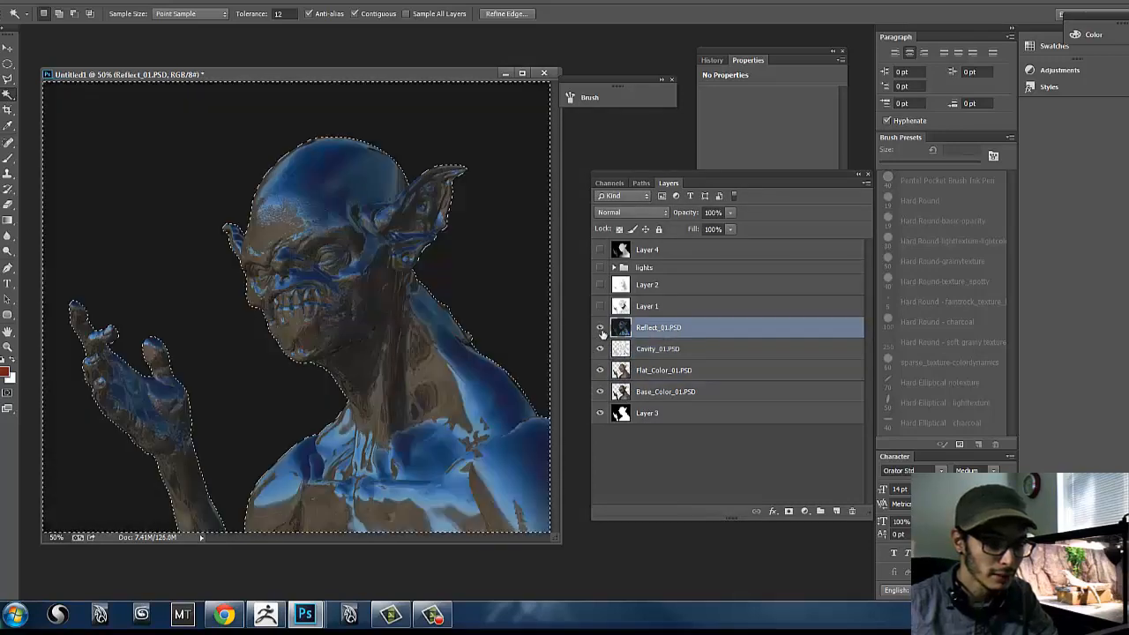
# Step: Show Layer 1 and Layer 2 and delete the selected background from each
pyautogui.click(654, 309)
pyautogui.click(600, 306)
pyautogui.click(600, 285)
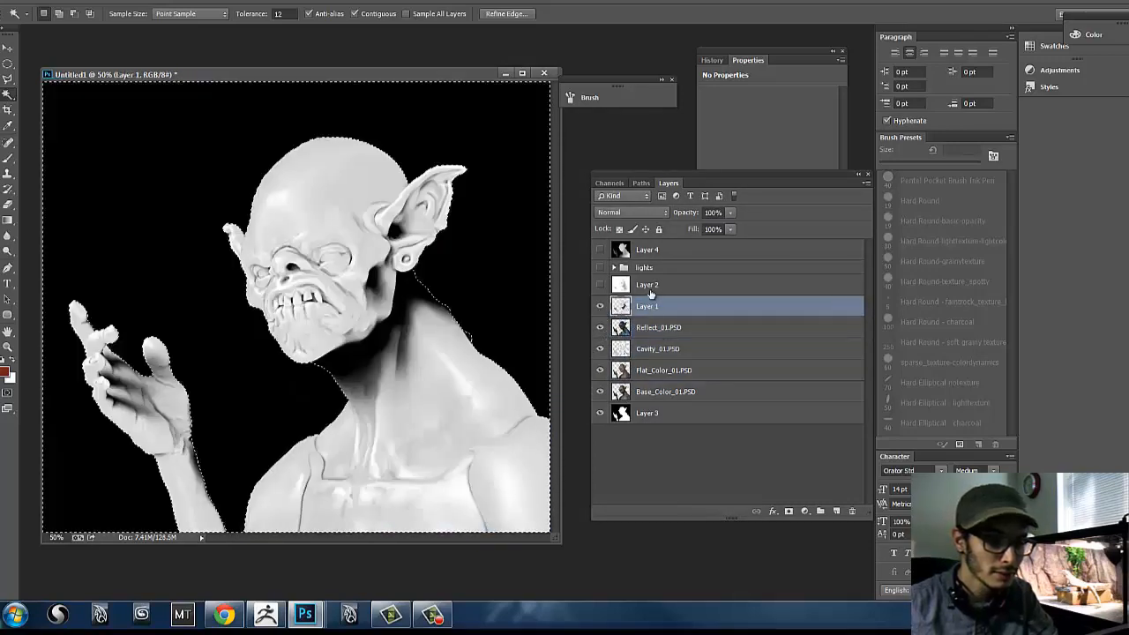
pyautogui.click(653, 285)
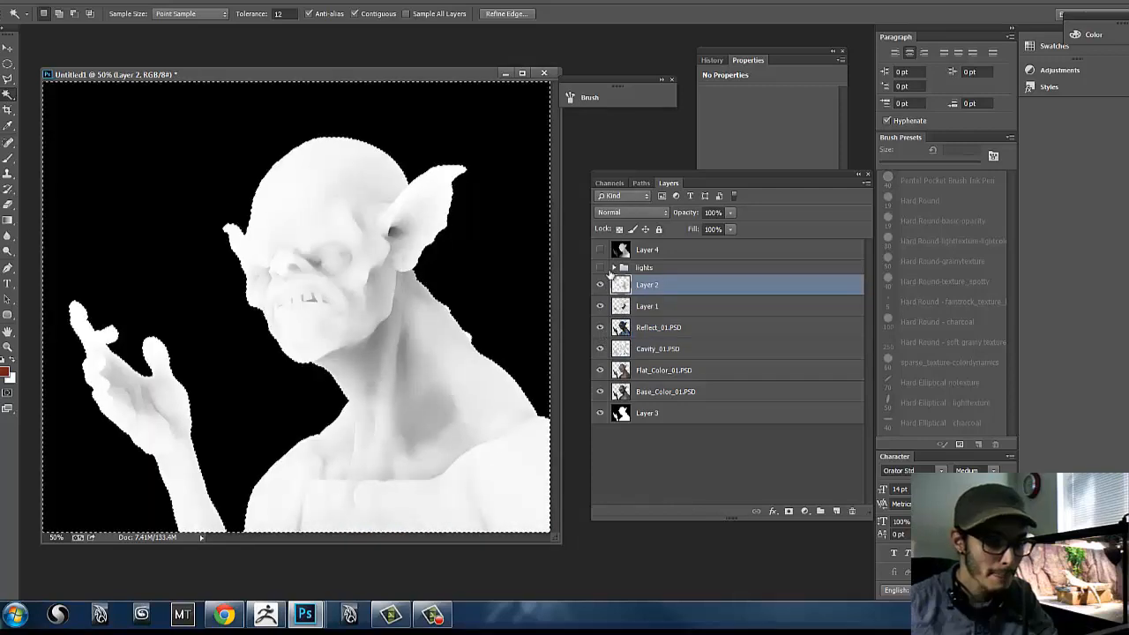
# Step: Show and expand the lights group, and delete the selected background from its four Spec layers
pyautogui.click(599, 267)
pyautogui.click(619, 268)
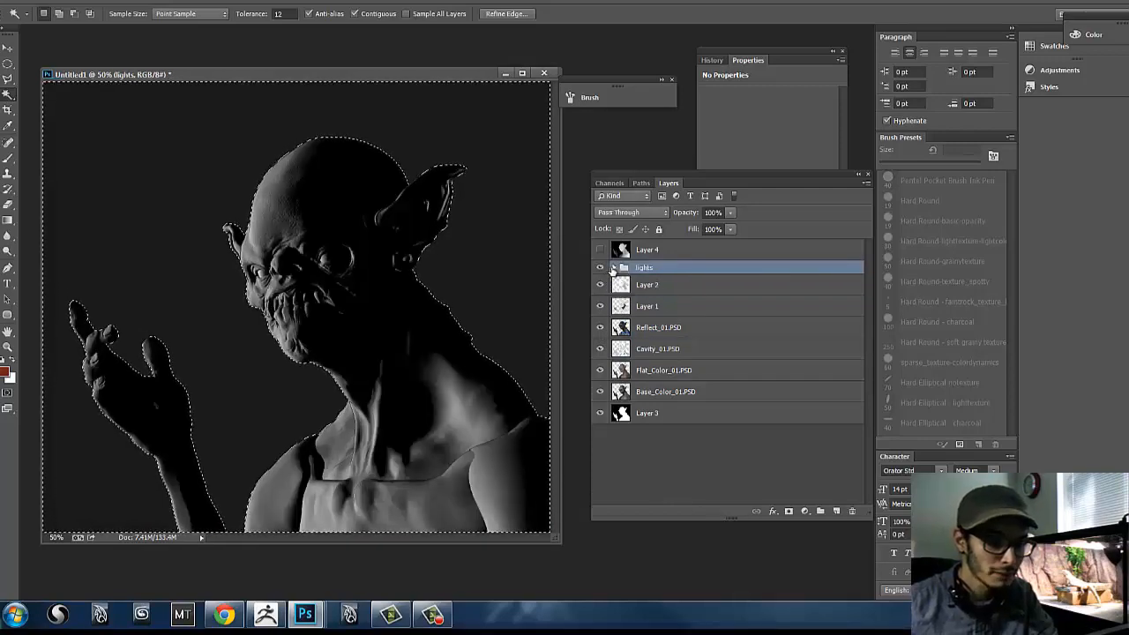
pyautogui.click(614, 268)
pyautogui.click(667, 429)
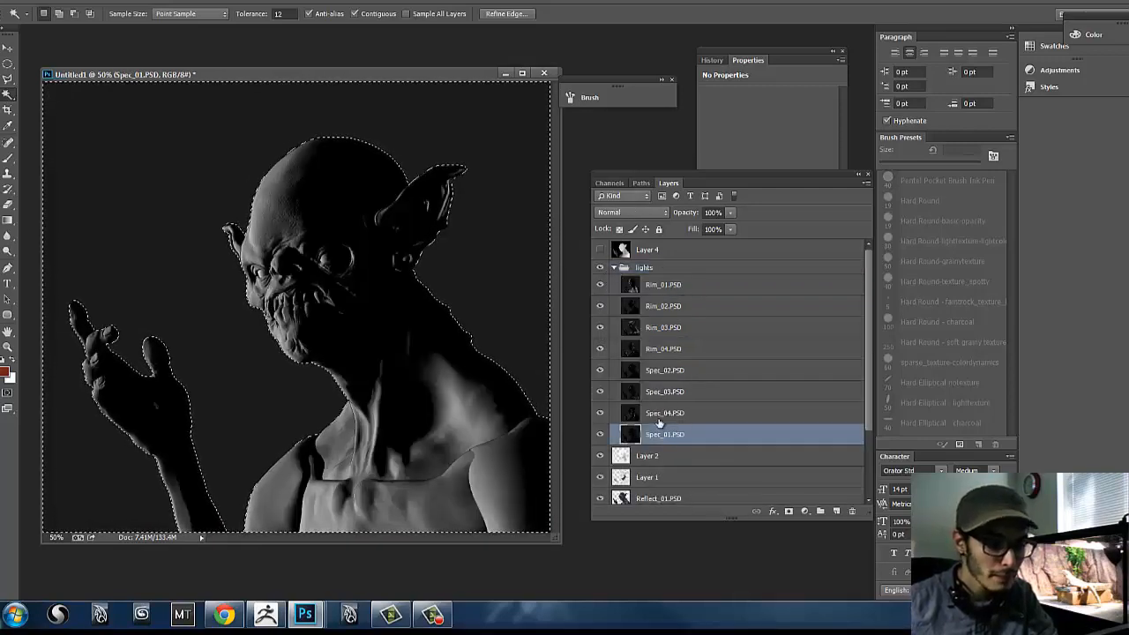
pyautogui.click(687, 413)
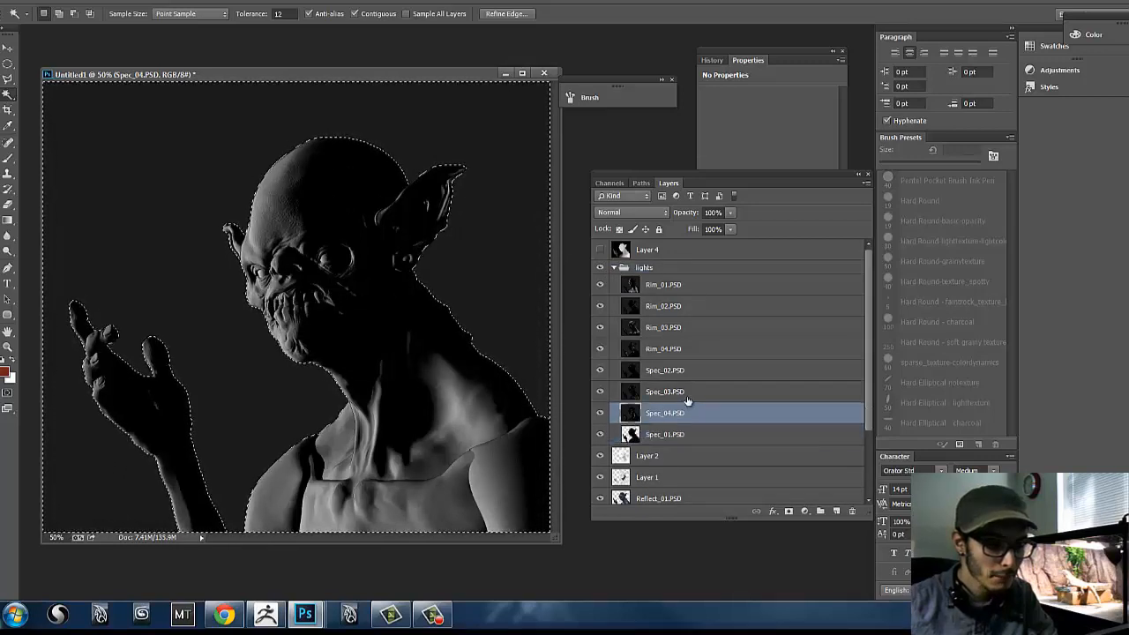
pyautogui.click(685, 392)
pyautogui.click(685, 370)
# Step: Delete the selected background from the Rim_04, Rim_03, Rim_02 and Rim_01 layers in the lights group
pyautogui.click(684, 348)
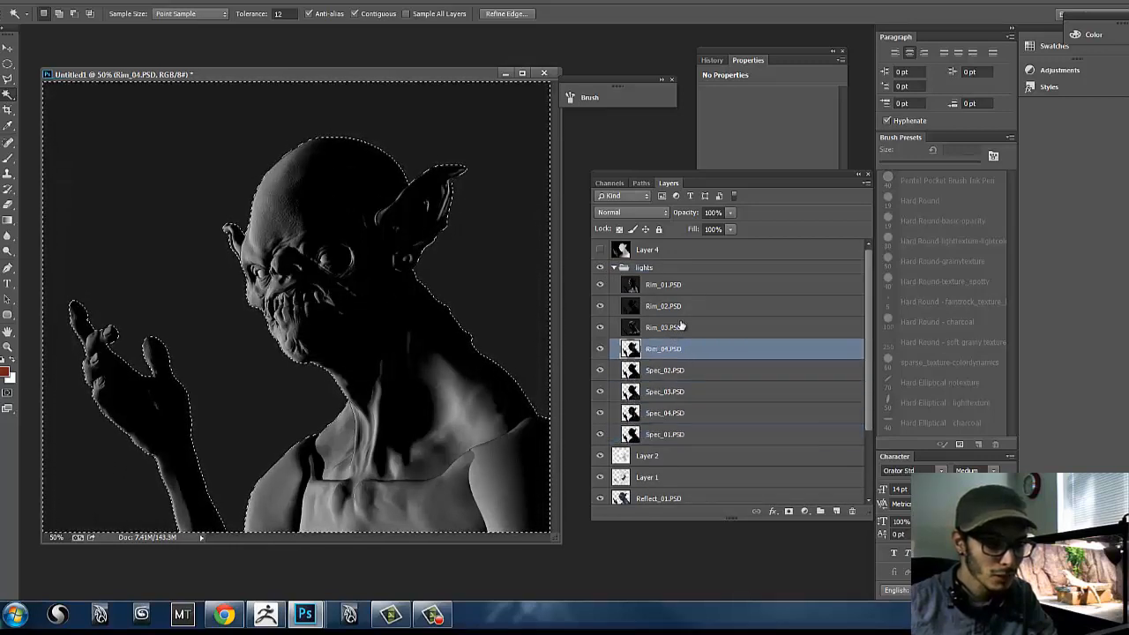
pyautogui.click(683, 327)
pyautogui.click(684, 306)
pyautogui.click(710, 287)
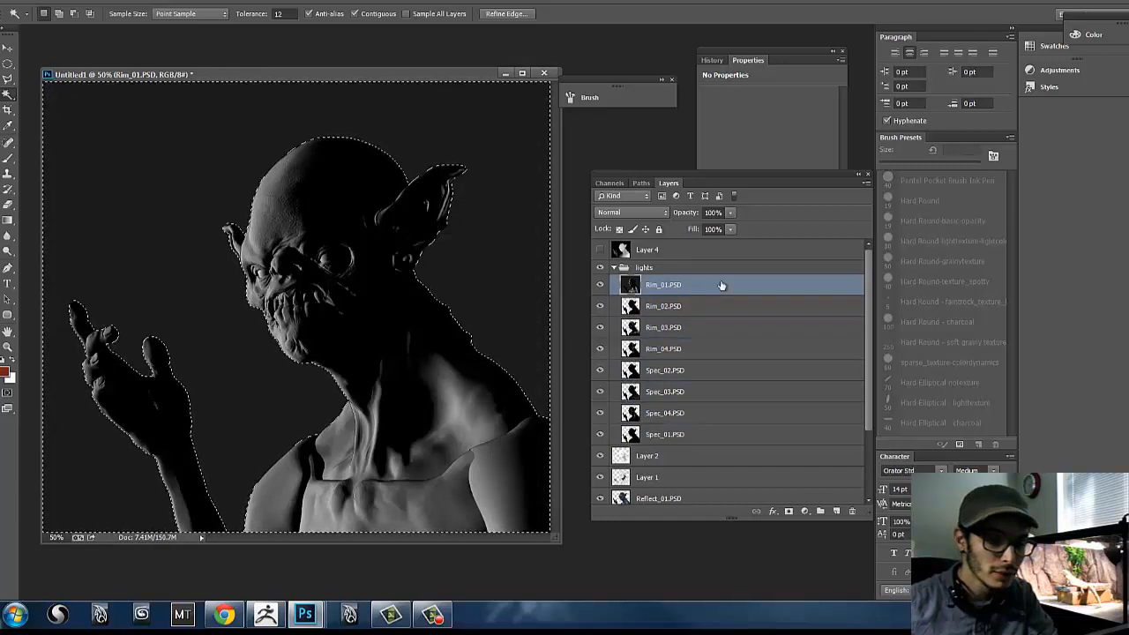
# Step: Show Layer 4, delete the selected background from it, and hide the layer again
pyautogui.click(669, 252)
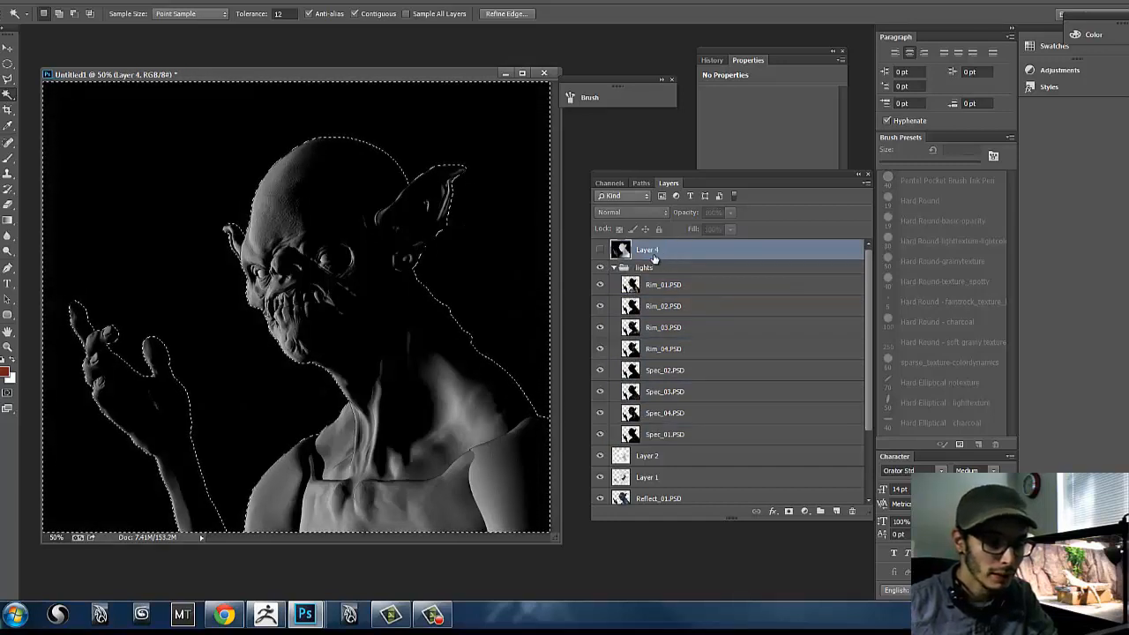
pyautogui.click(600, 250)
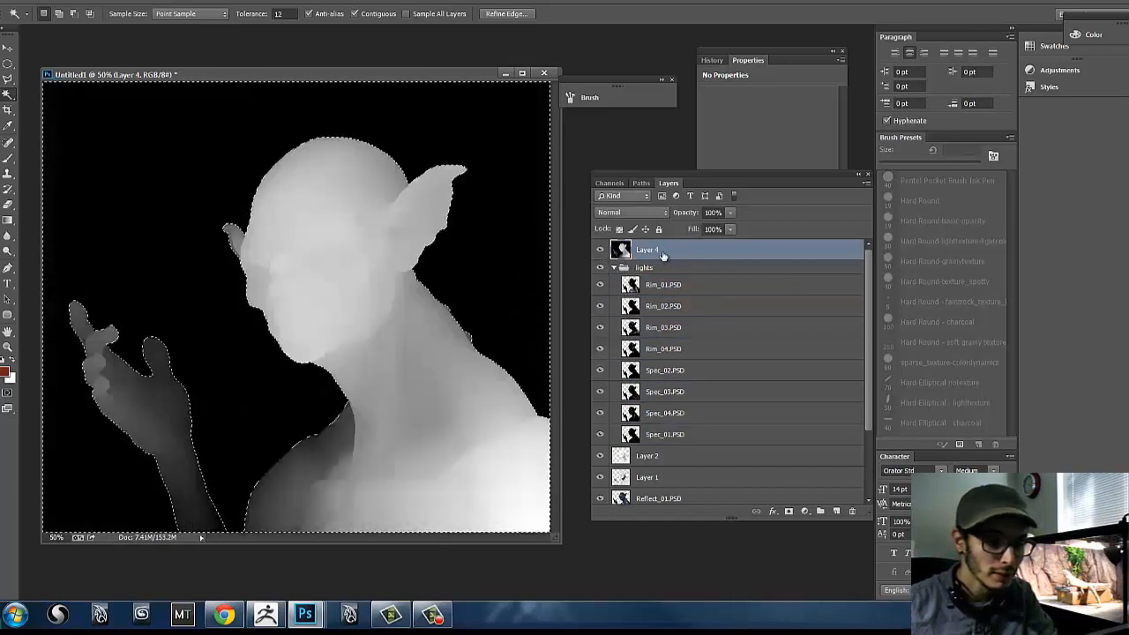
pyautogui.click(602, 256)
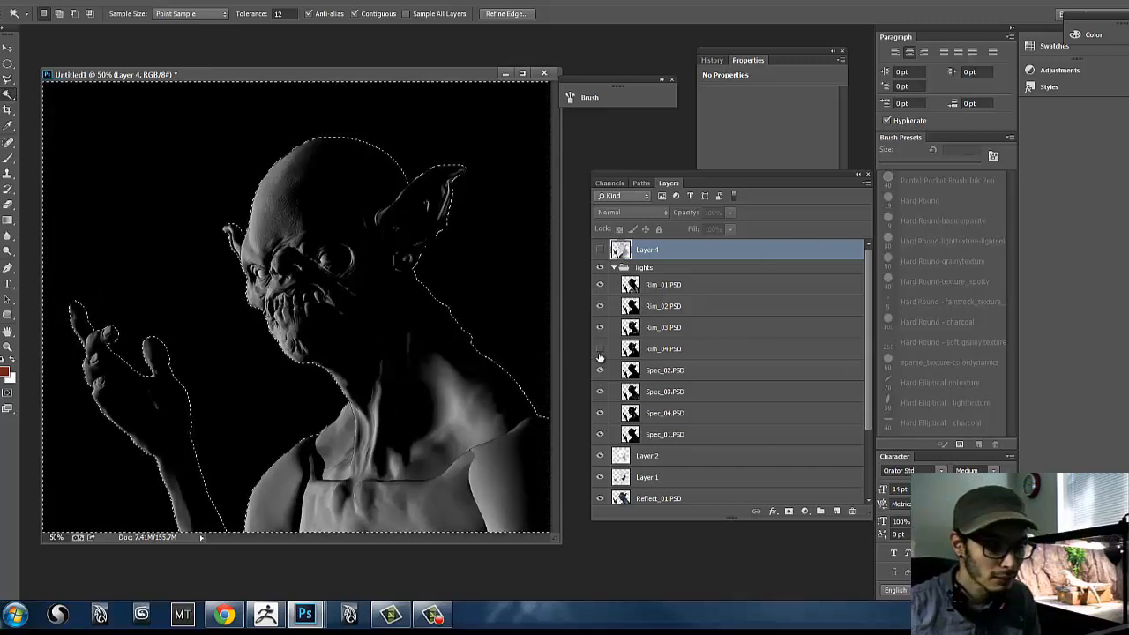
# Step: Hide all Rim and Spec layers inside the lights group and narrow the layer list slightly
pyautogui.moveTo(599, 366); pyautogui.dragTo(607, 292)
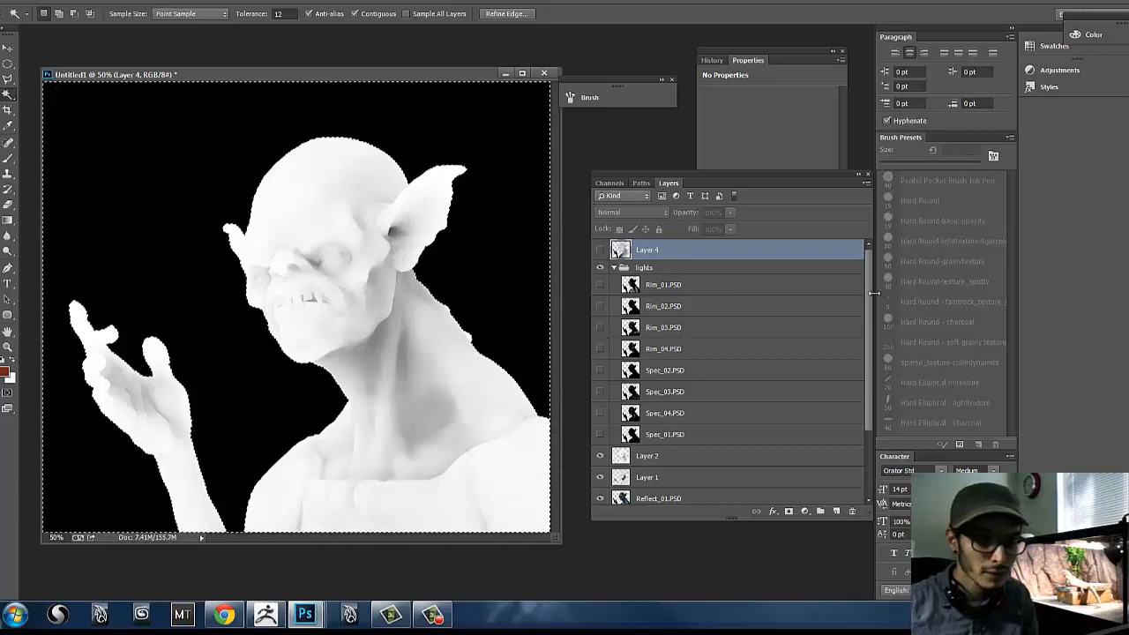
pyautogui.moveTo(871, 327); pyautogui.dragTo(857, 327)
pyautogui.click(847, 333)
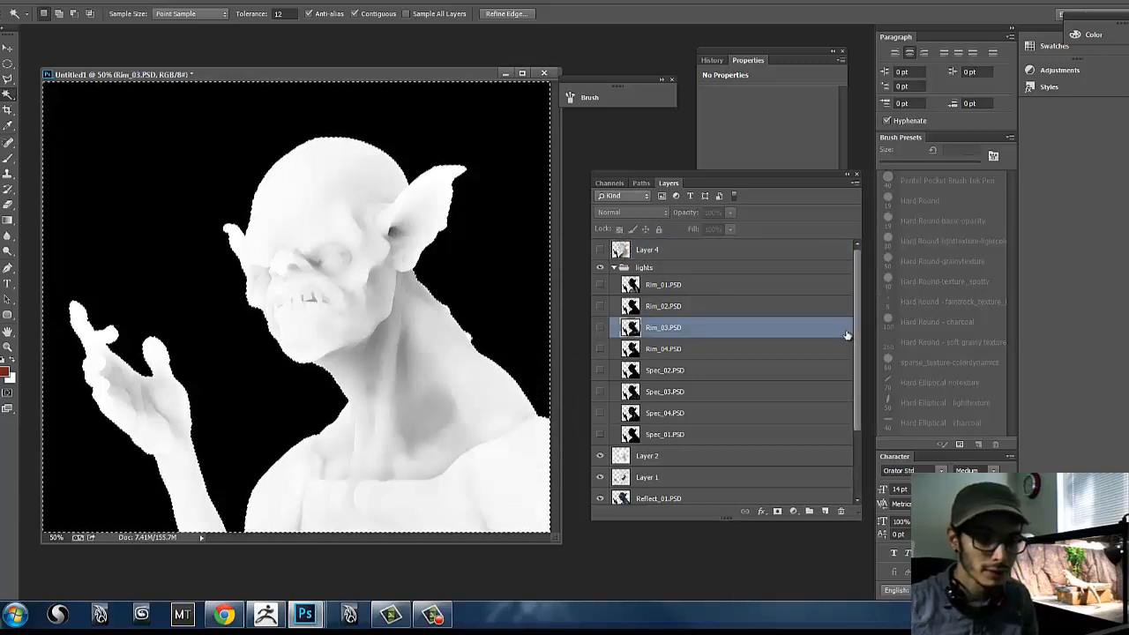
# Step: Hide Layer 2, Layer 1, Reflect_01.PSD, Cavity_01.PSD and Flat_Color_01.PSD, and select the Base_Color_01.PSD layer
pyautogui.scroll(-3, 861, 332)
pyautogui.moveTo(599, 411); pyautogui.dragTo(600, 372)
pyautogui.click(599, 365)
pyautogui.click(600, 429)
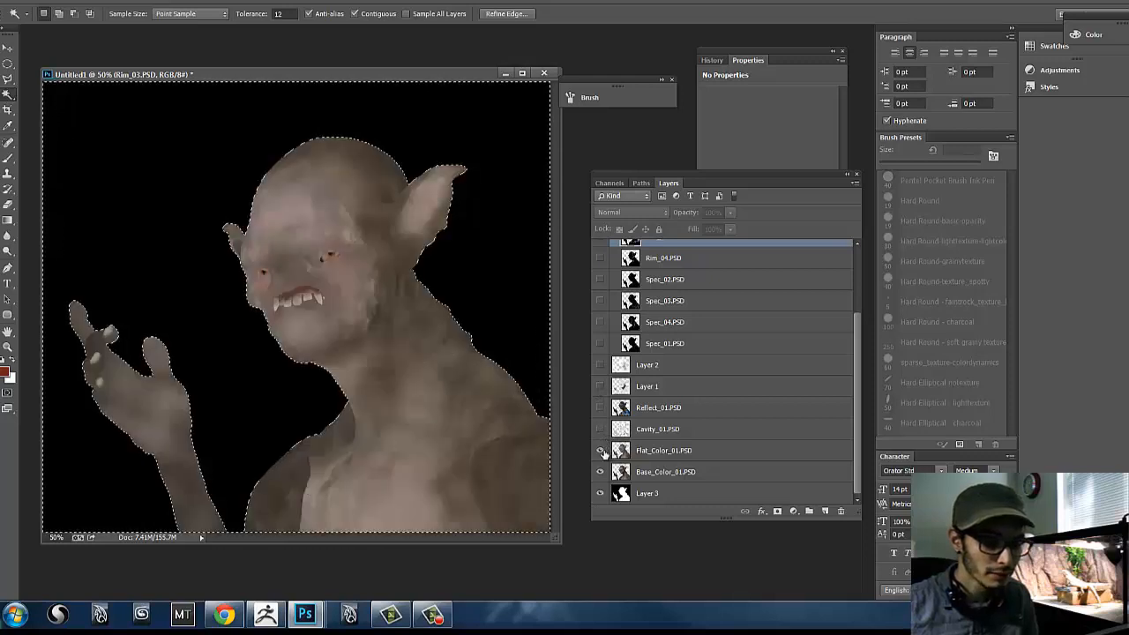
pyautogui.click(600, 451)
pyautogui.click(669, 474)
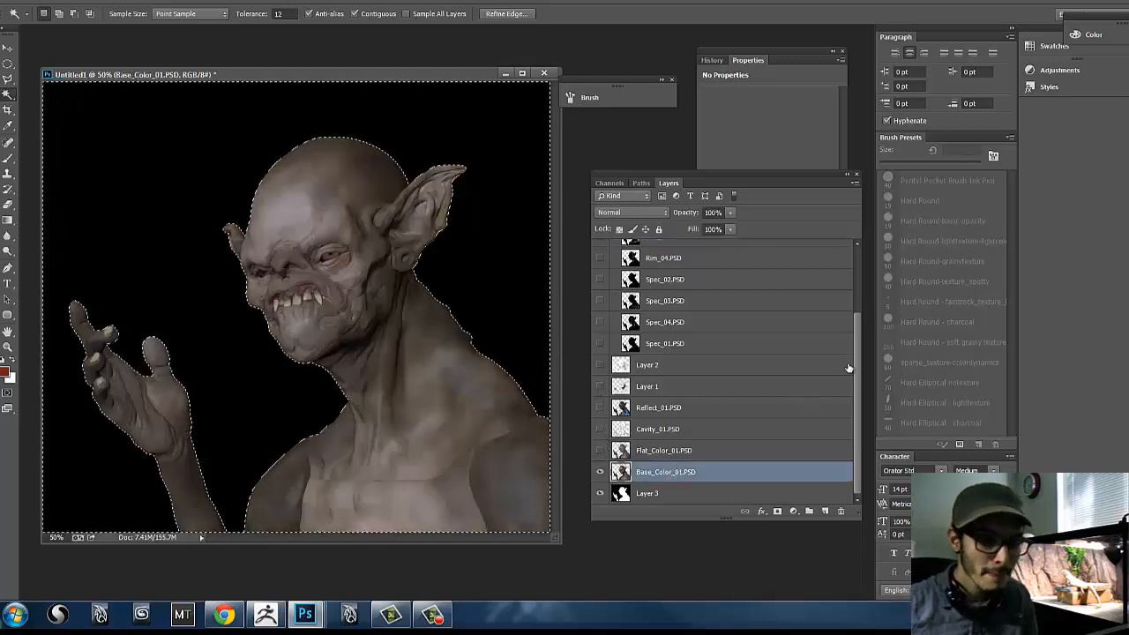
# Step: Show the Rim_01.PSD layer, try the Screen blend mode on it, and set its blend mode to Lighten
pyautogui.scroll(3, 862, 377)
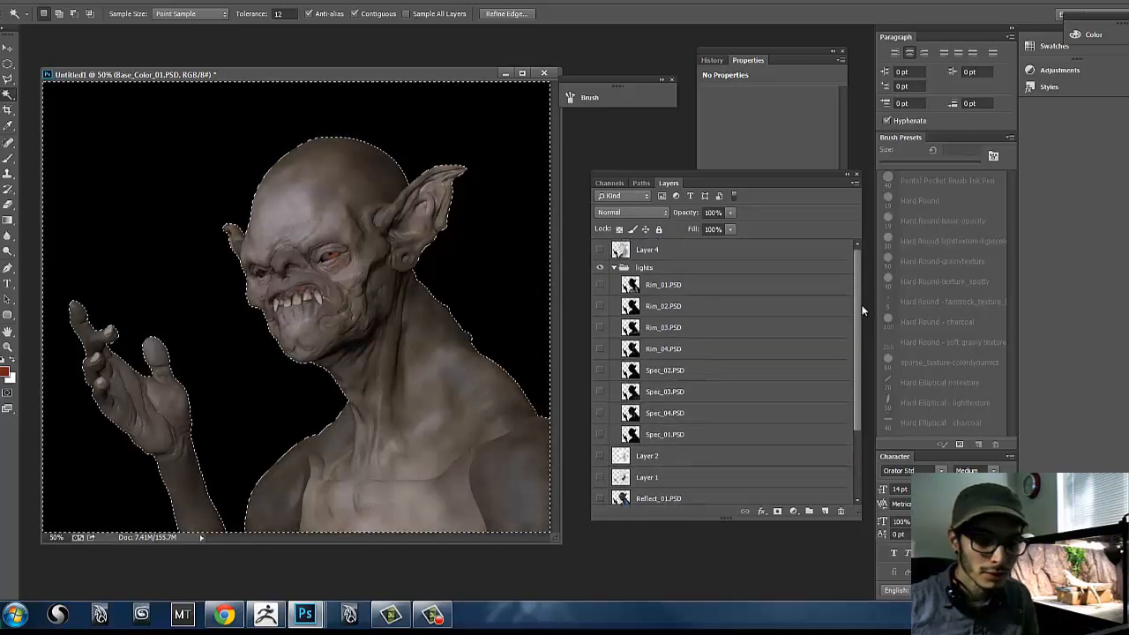
pyautogui.click(600, 285)
pyautogui.click(599, 285)
pyautogui.click(671, 285)
pyautogui.click(630, 213)
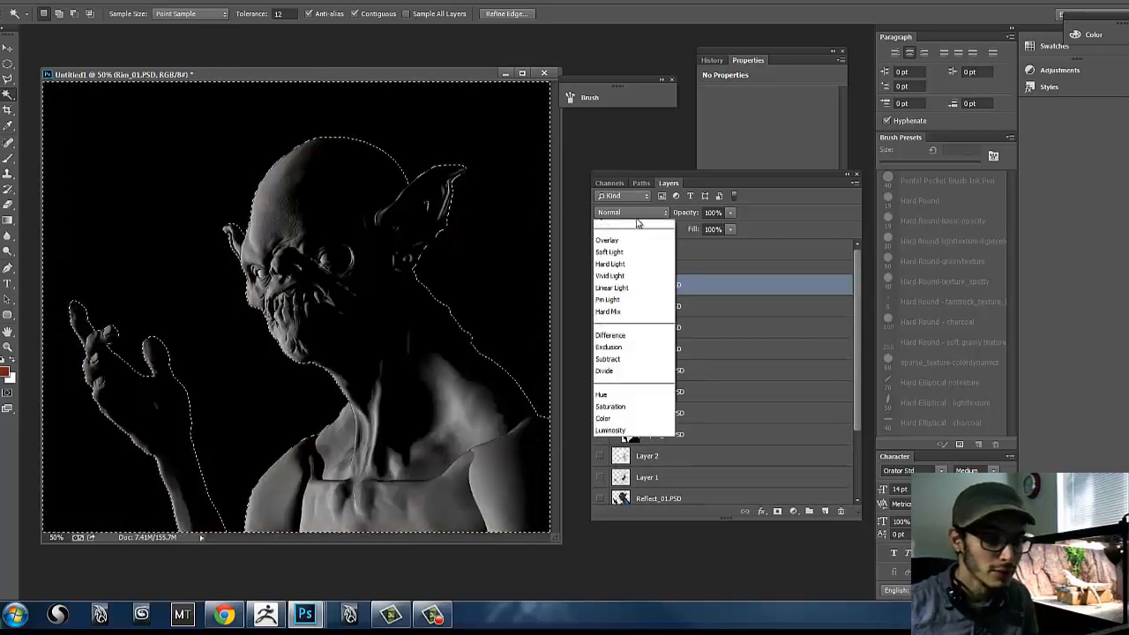
pyautogui.click(629, 345)
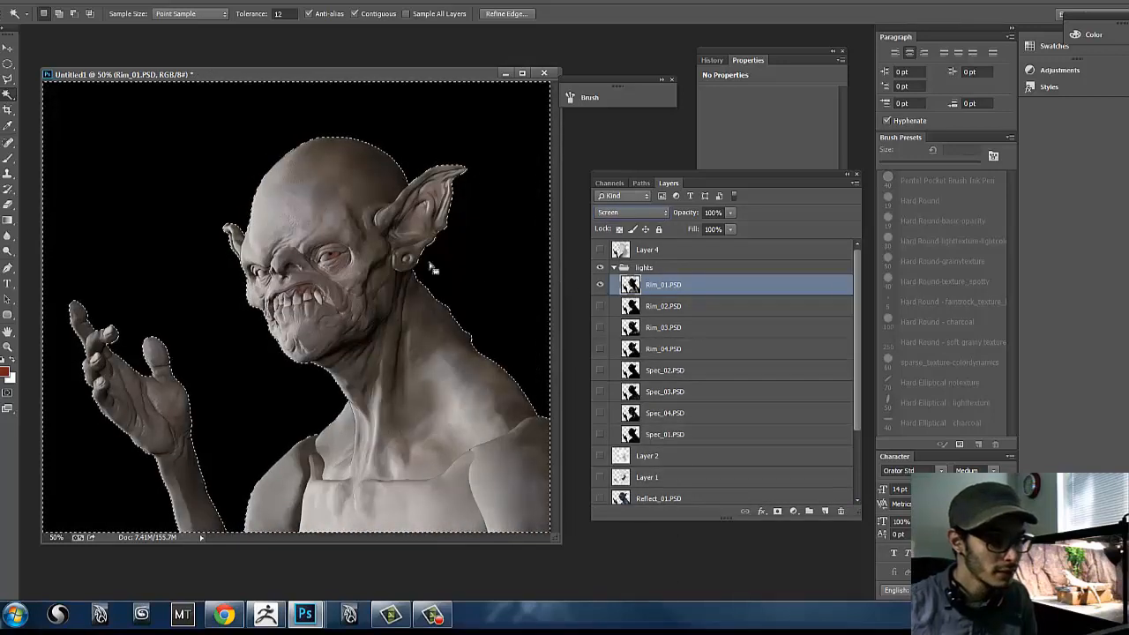
pyautogui.click(636, 212)
pyautogui.click(609, 333)
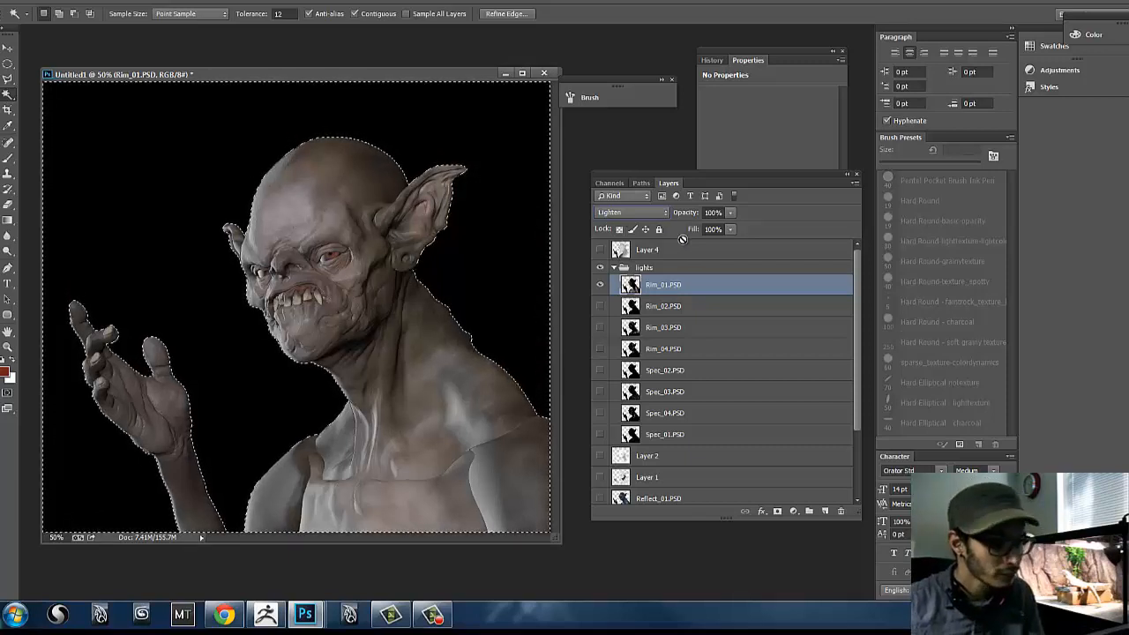
# Step: Clear the selection, try Screen, Linear Dodge (Add), Linear Light and other blend modes on Rim_01.PSD, and set it back to Lighten
pyautogui.hotkey('ctrl', 'd')
pyautogui.click(639, 212)
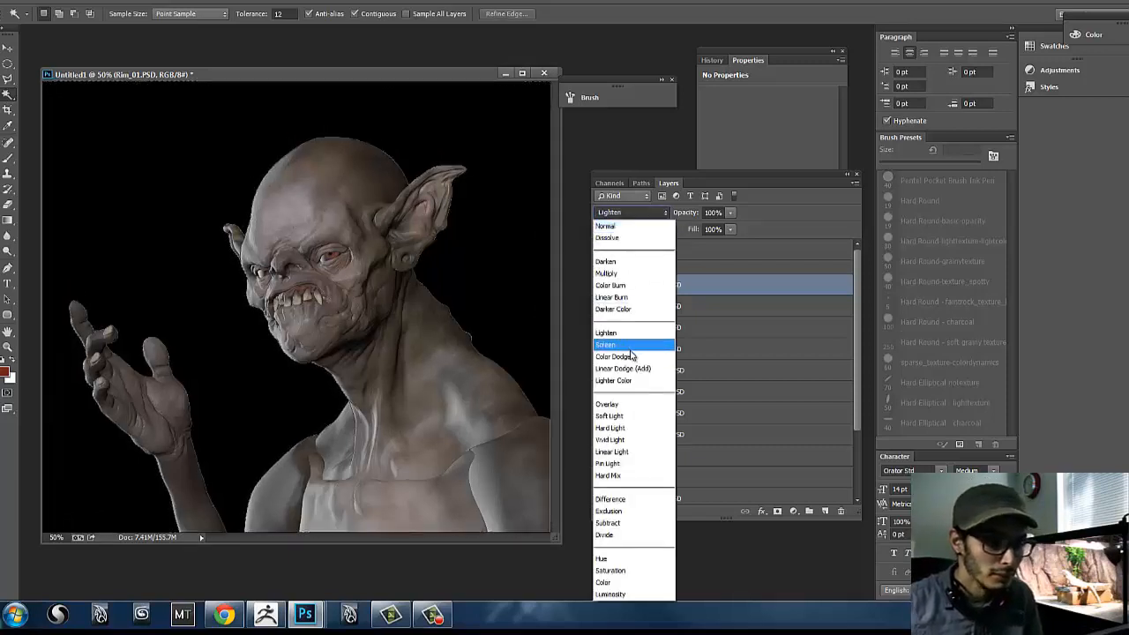
pyautogui.click(631, 351)
pyautogui.hotkey('shift', '+')
pyautogui.hotkey('shift', '+')
pyautogui.hotkey('shift', '+')
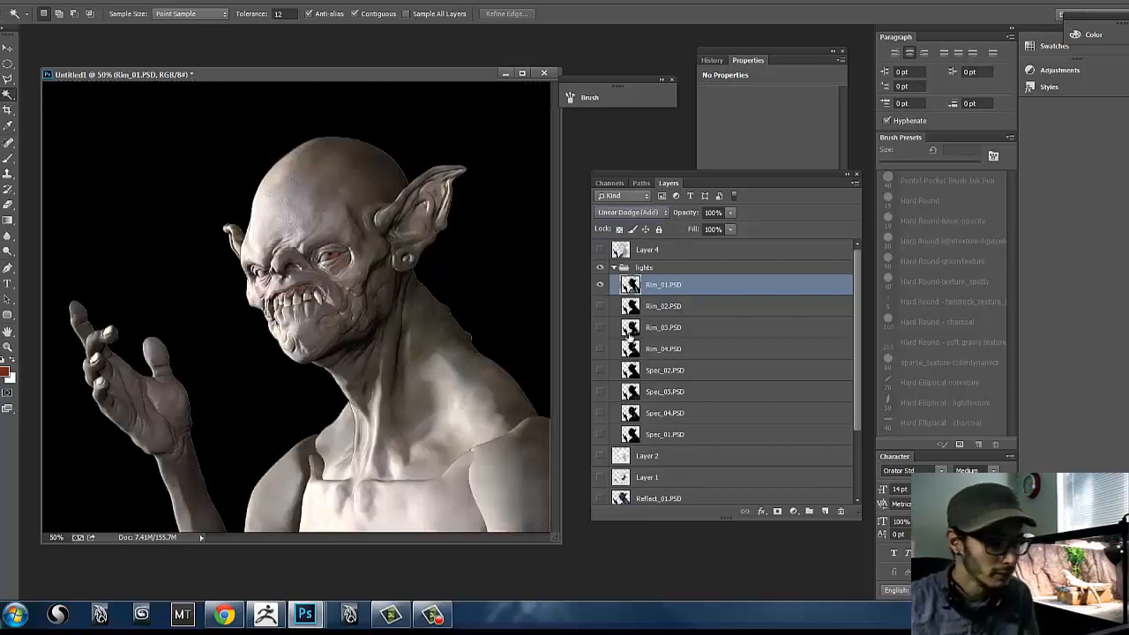
pyautogui.hotkey('shift', '+')
pyautogui.hotkey('shift', '+')
pyautogui.hotkey('shift', '+')
pyautogui.hotkey('shift', '+')
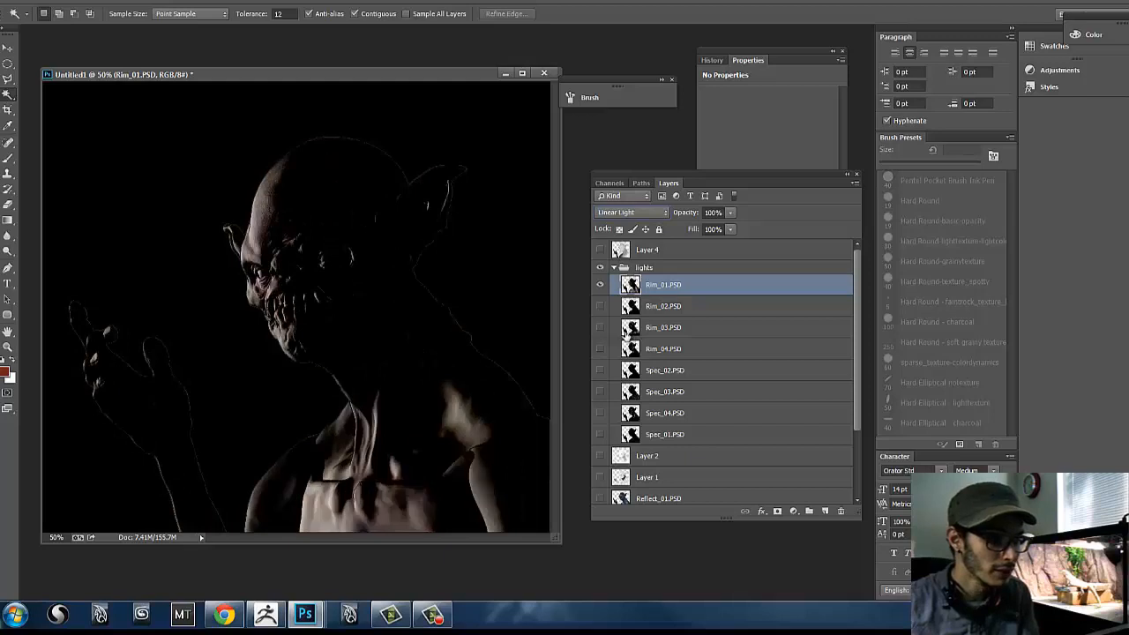
pyautogui.hotkey('shift', '+')
pyautogui.hotkey('shift', '+')
pyautogui.hotkey('shift', '-')
pyautogui.hotkey('shift', '-')
pyautogui.hotkey('shift', '-')
pyautogui.click(641, 213)
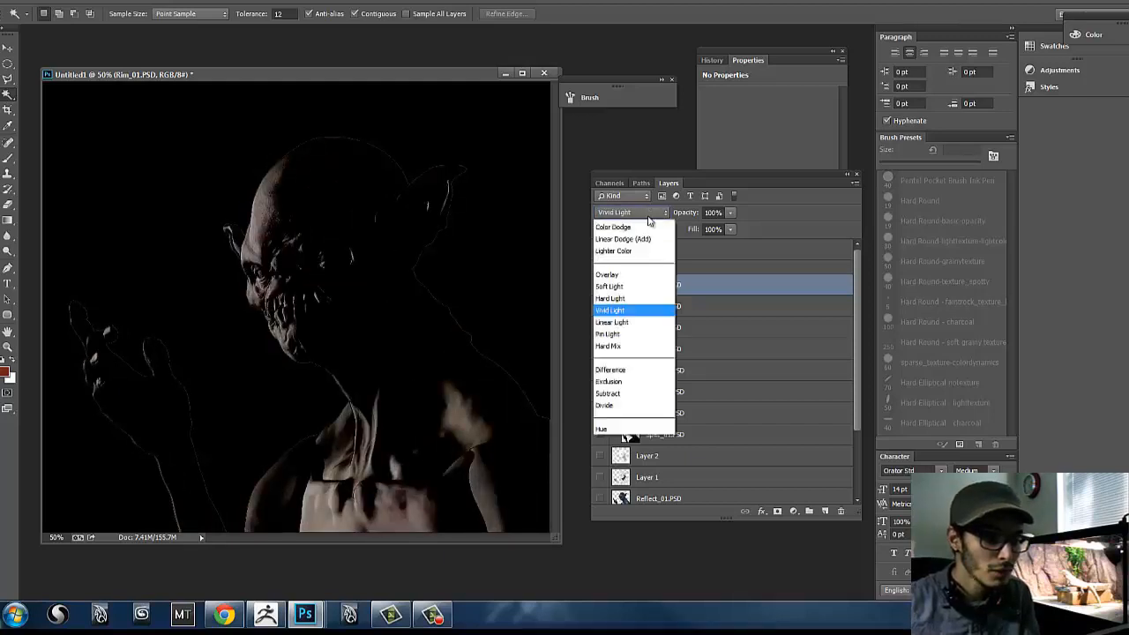
pyautogui.click(639, 334)
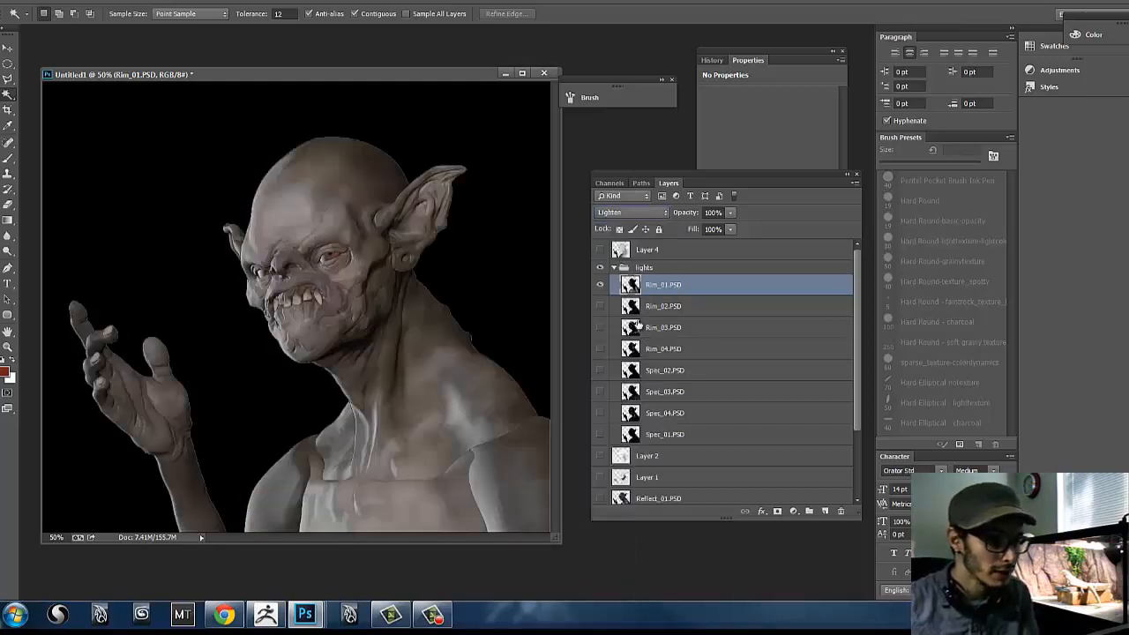
# Step: Toggle the visibility of Rim_01.PSD repeatedly to compare its lighting effect, leaving the layer hidden
pyautogui.click(600, 286)
pyautogui.click(600, 287)
pyautogui.click(599, 287)
pyautogui.click(599, 286)
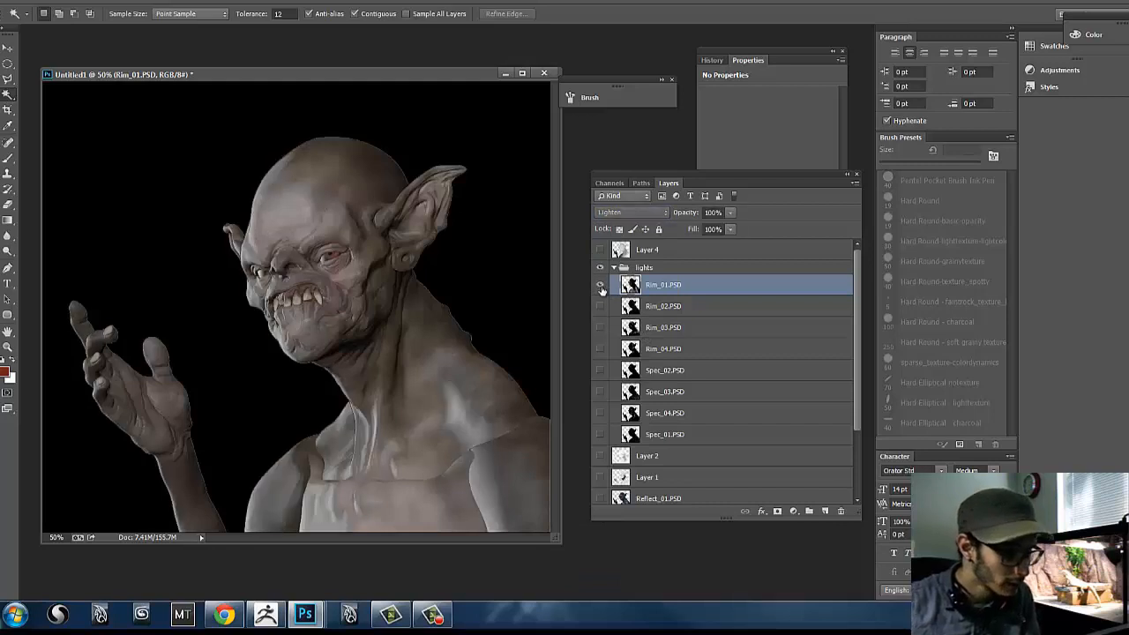
pyautogui.click(600, 287)
pyautogui.click(599, 287)
pyautogui.click(599, 287)
pyautogui.click(600, 286)
pyautogui.click(599, 287)
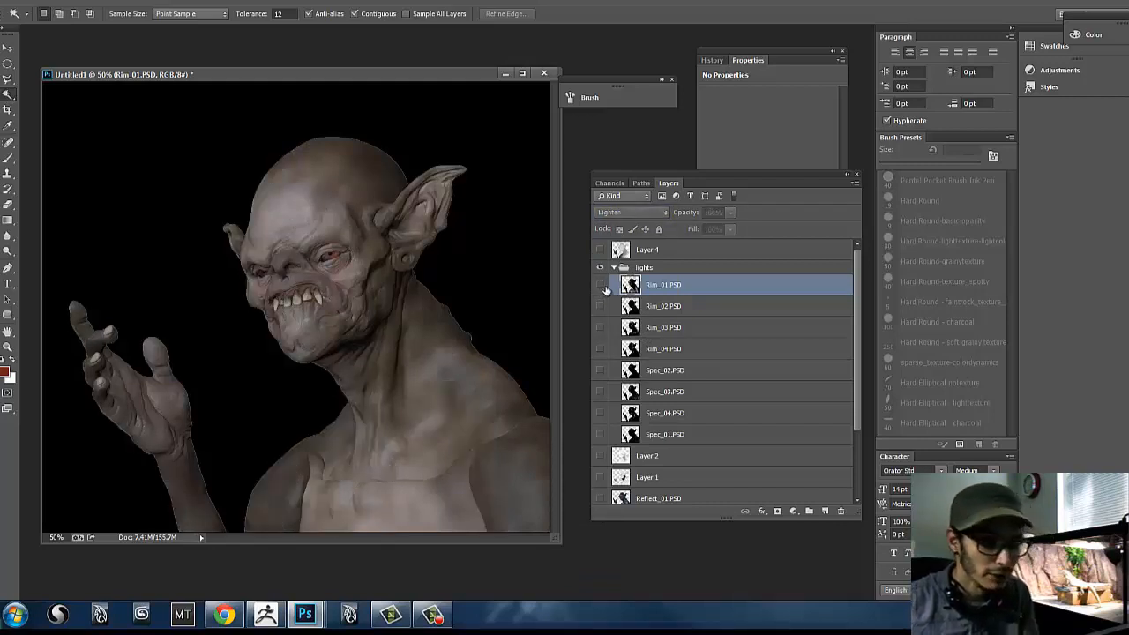
# Step: Show Layer 1, set its blend mode to Multiply, and compare the image with and without it
pyautogui.click(600, 477)
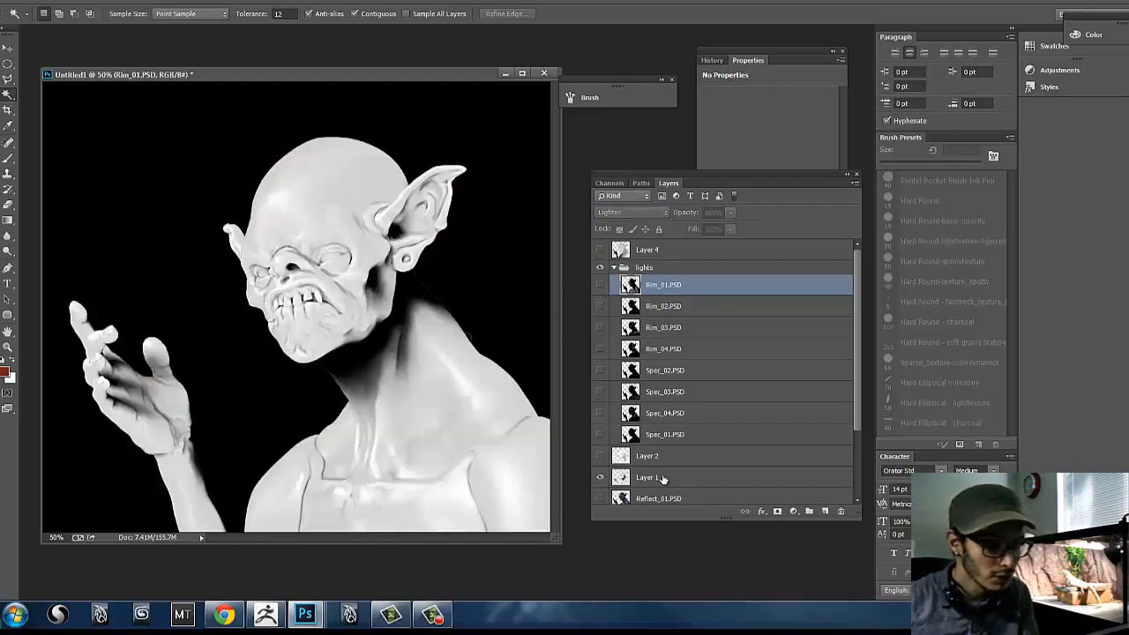
pyautogui.click(676, 477)
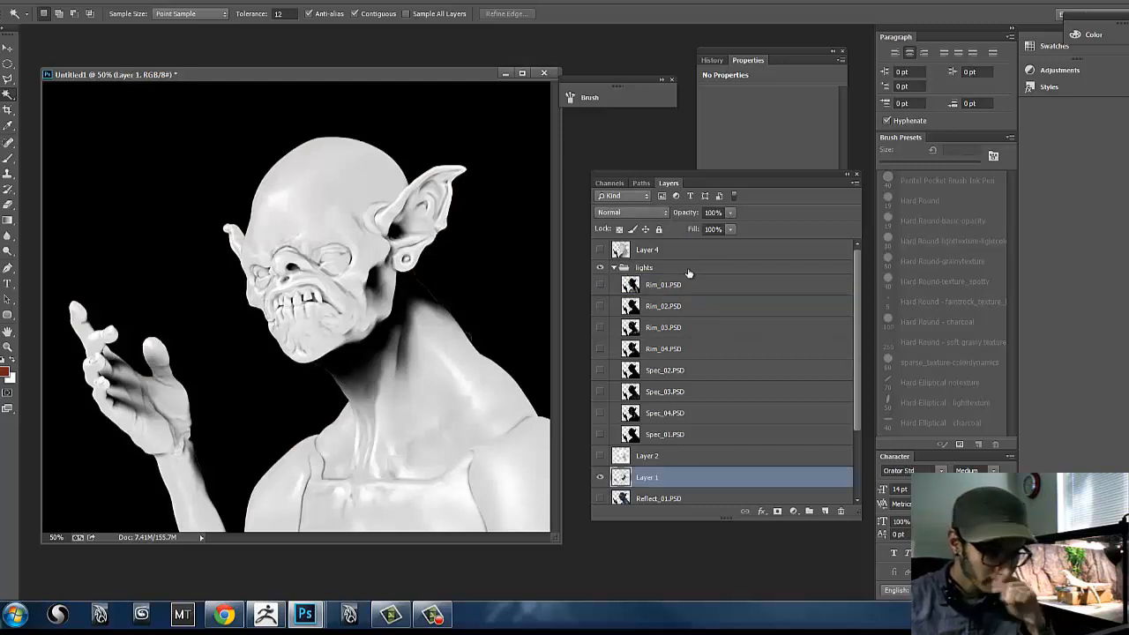
pyautogui.click(643, 211)
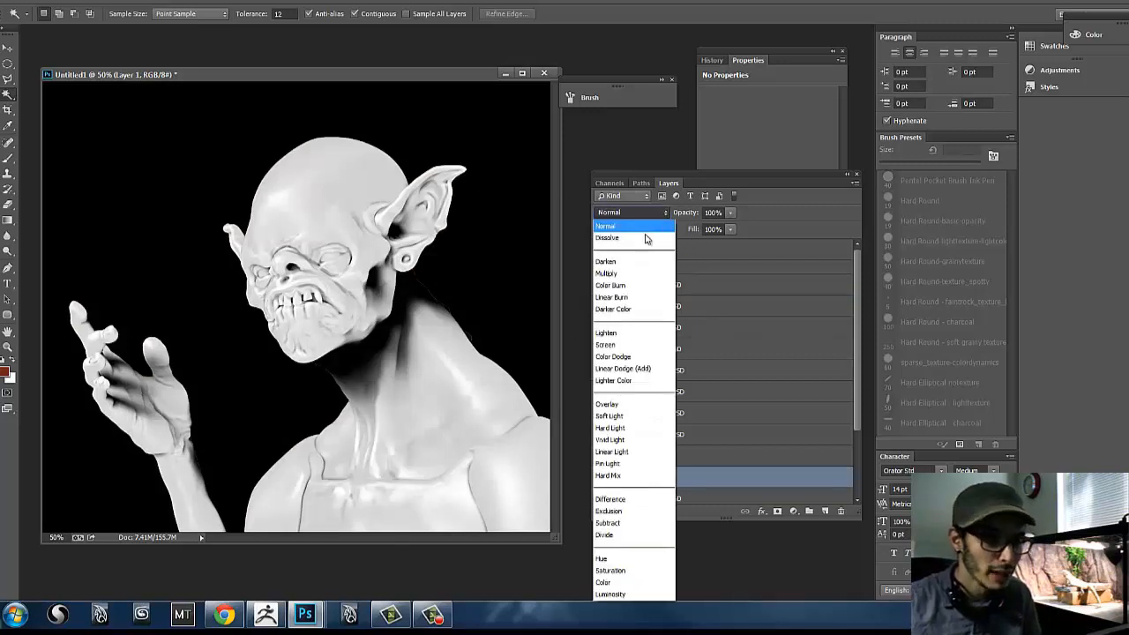
pyautogui.click(619, 275)
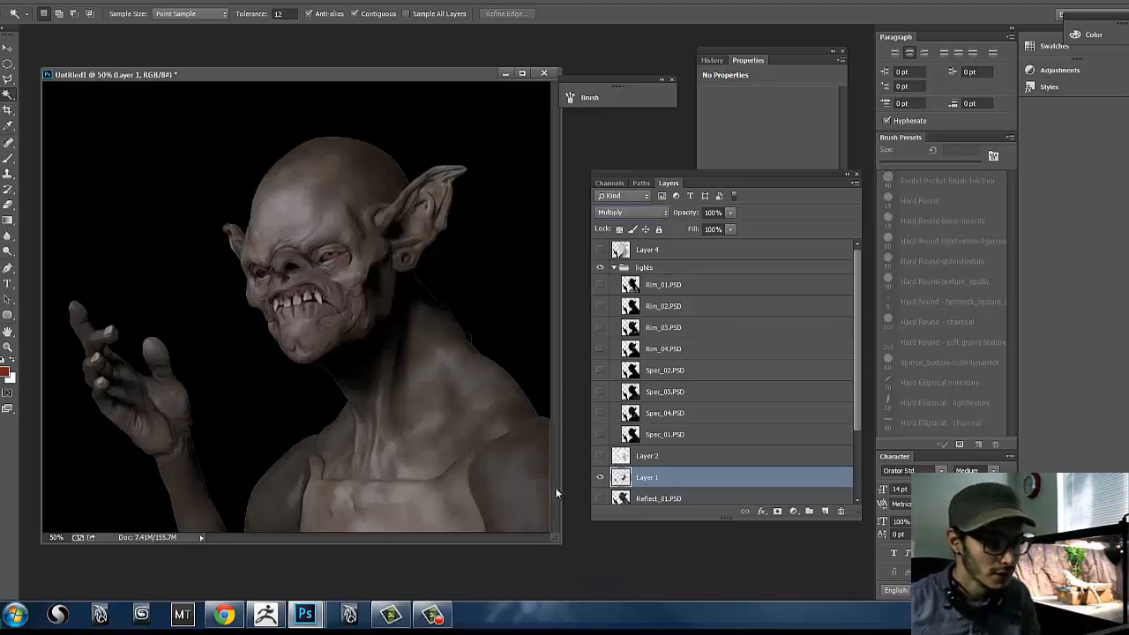
pyautogui.click(600, 478)
pyautogui.click(598, 477)
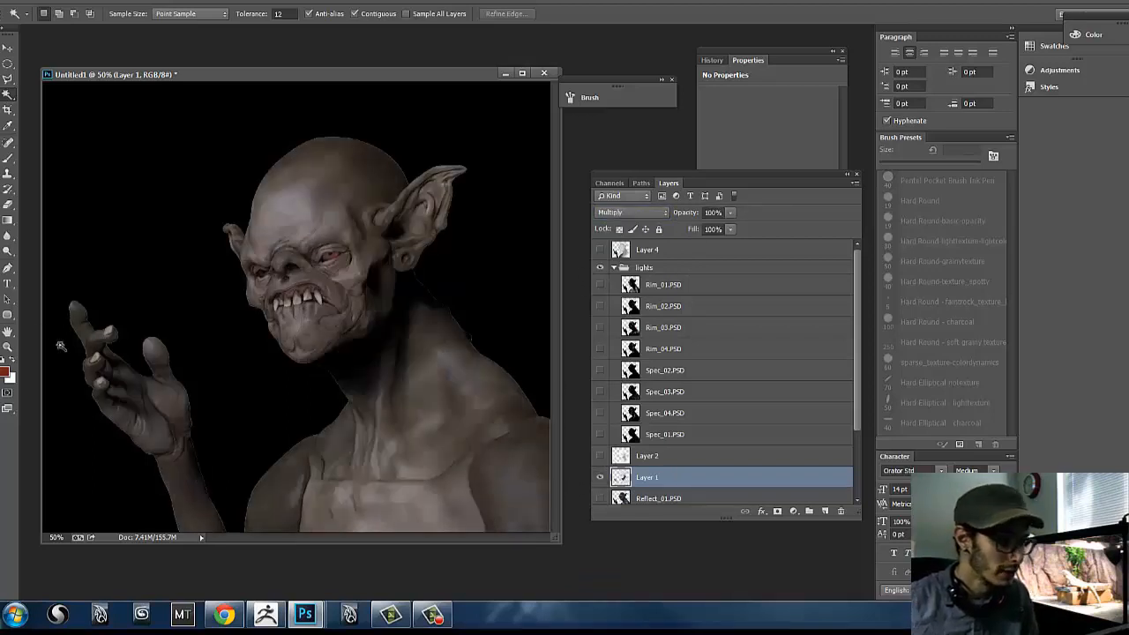
# Step: Add a new empty layer directly above Layer 3, beneath Base_Color_01.PSD
pyautogui.press('b')
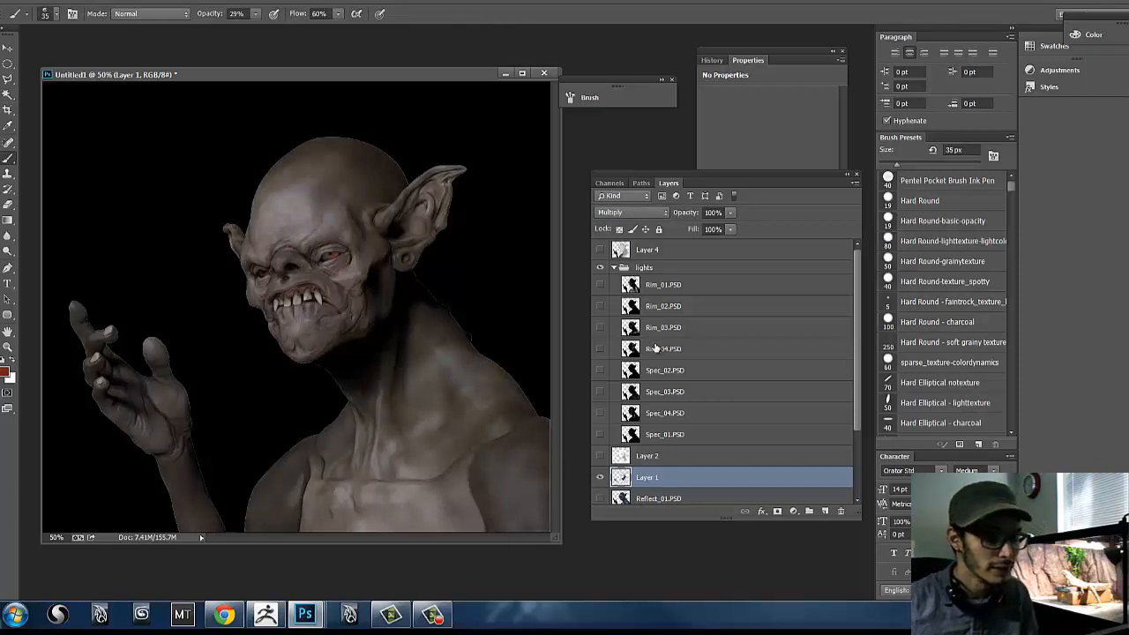
pyautogui.moveTo(855, 377); pyautogui.dragTo(855, 460)
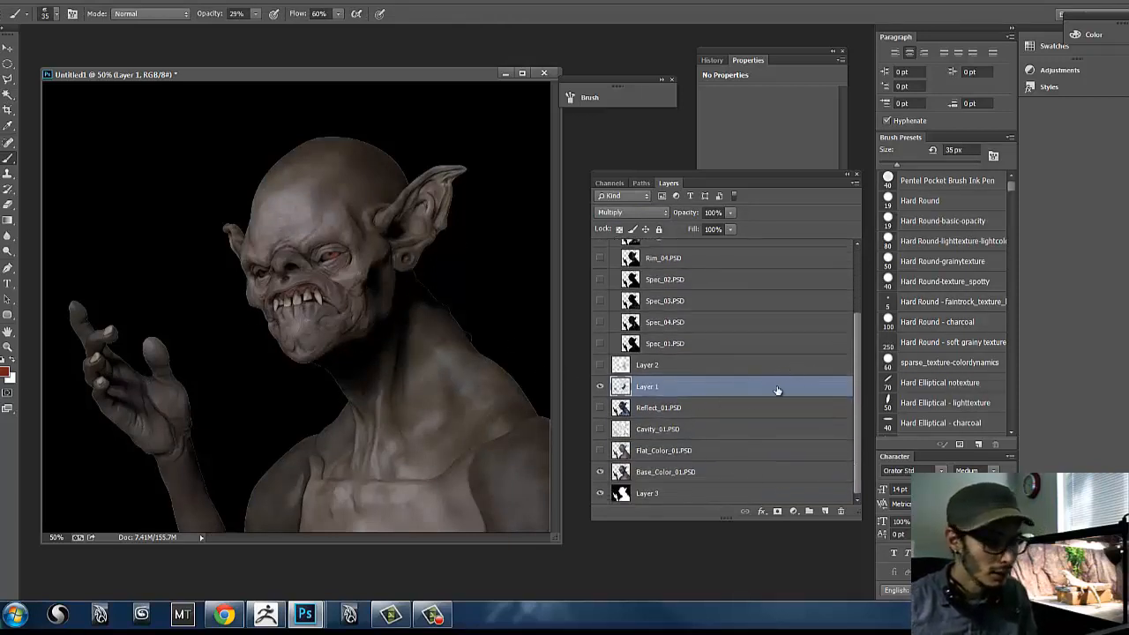
pyautogui.click(716, 492)
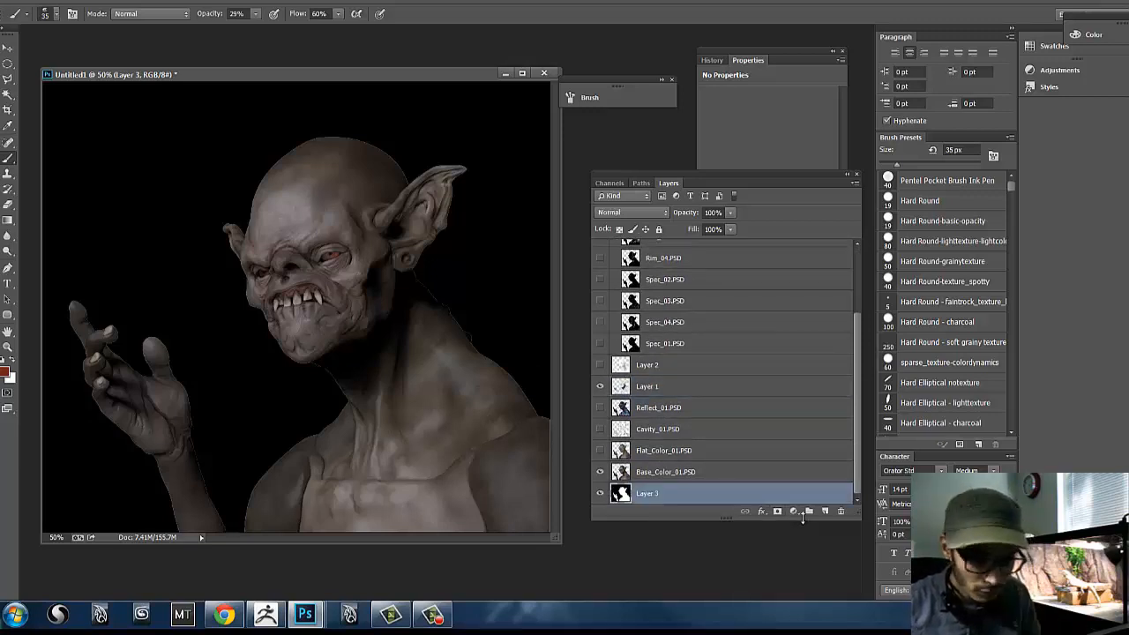
pyautogui.click(825, 511)
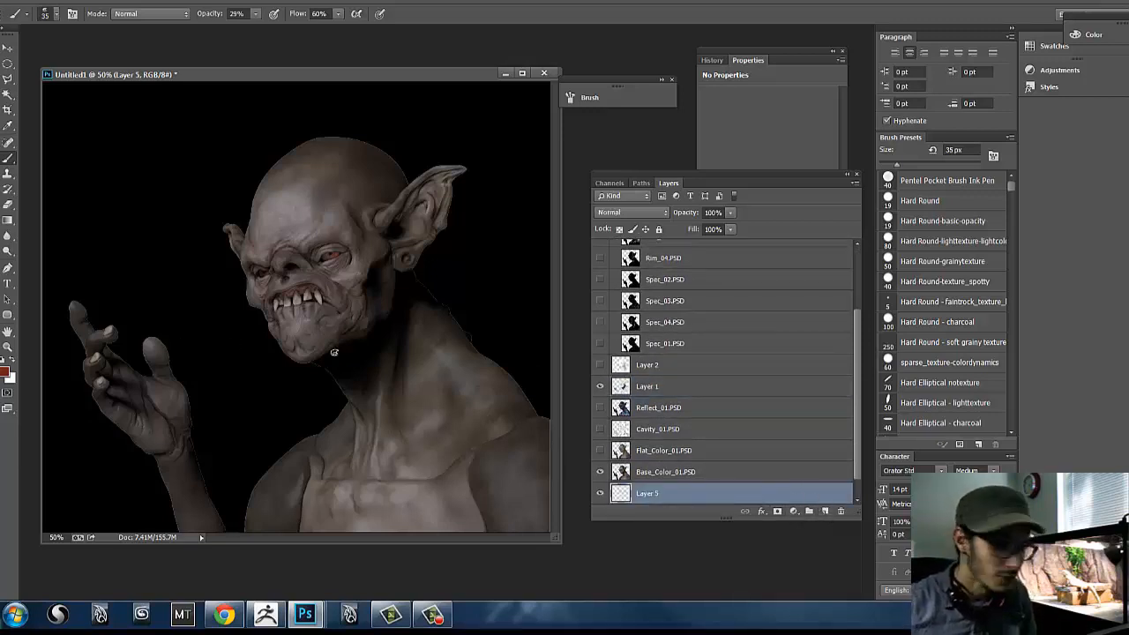
# Step: Set the foreground color to a neutral dark grey and fill the new background layer with it
pyautogui.click(6, 371)
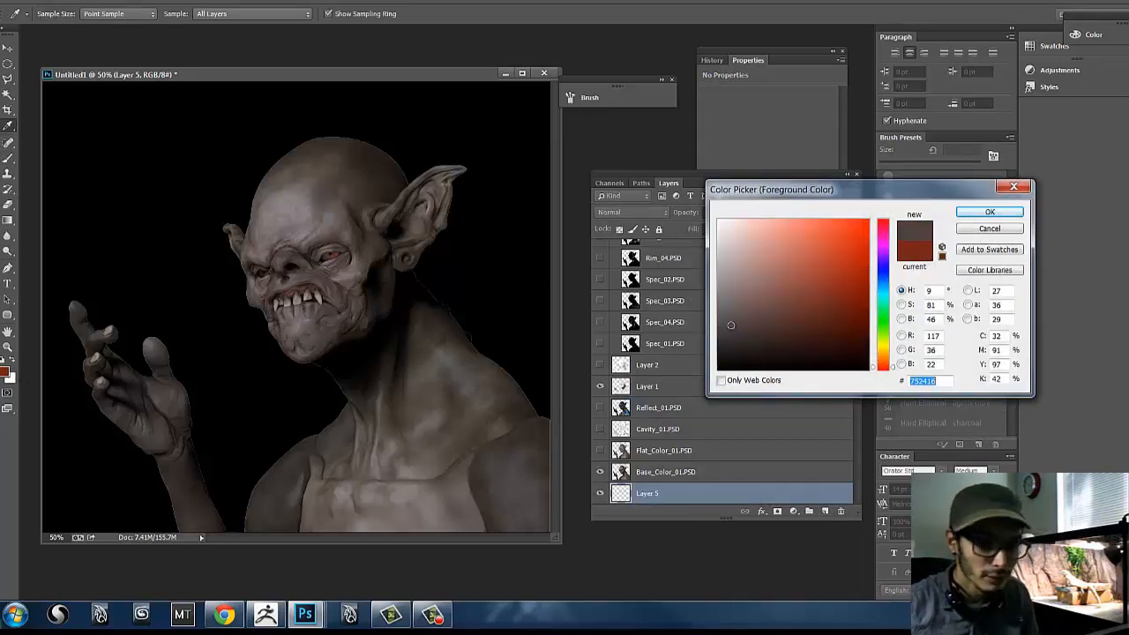
pyautogui.moveTo(737, 307)
pyautogui.mouseDown()
pyautogui.moveTo(687, 353)
pyautogui.moveTo(703, 322)
pyautogui.moveTo(719, 329)
pyautogui.mouseUp()
pyautogui.click(970, 214)
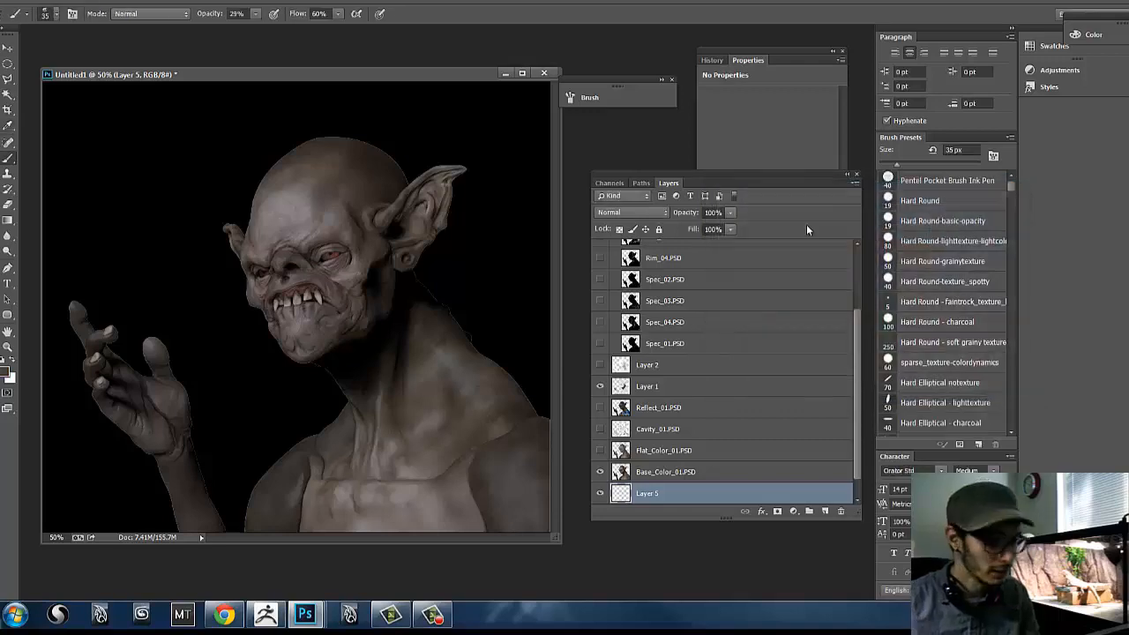
pyautogui.hotkey('shift', 'F5')
pyautogui.press('Return')
pyautogui.press('w')
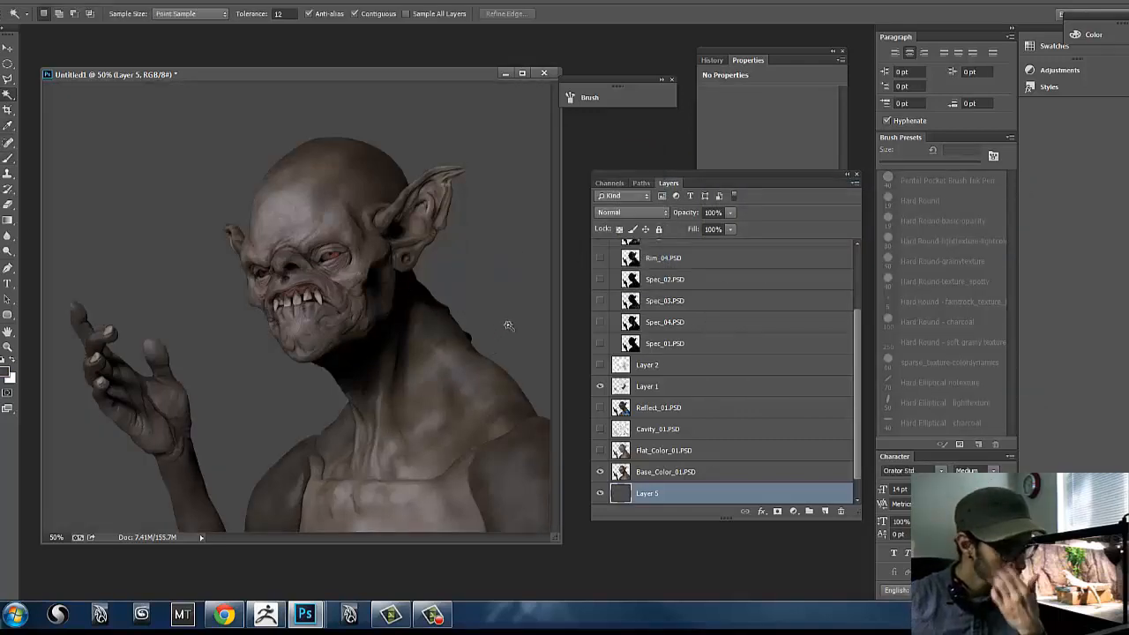
pyautogui.press('b')
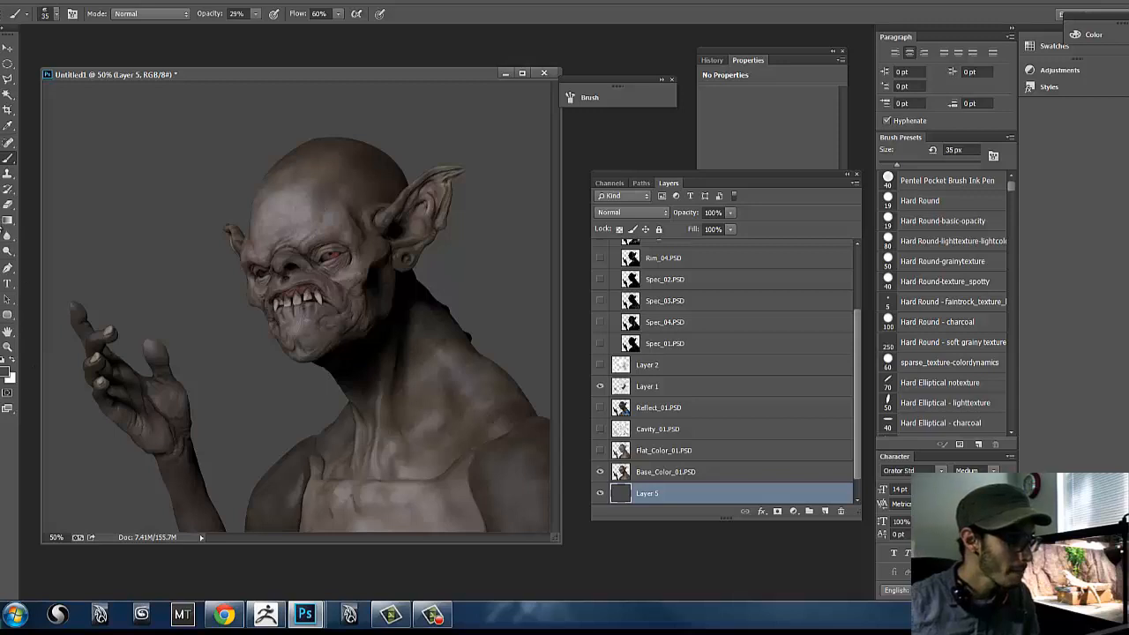
# Step: Open the Gradient tool's gradient for editing, try the Black, White preset, and choose the Foreground to Transparent preset
pyautogui.click(8, 221)
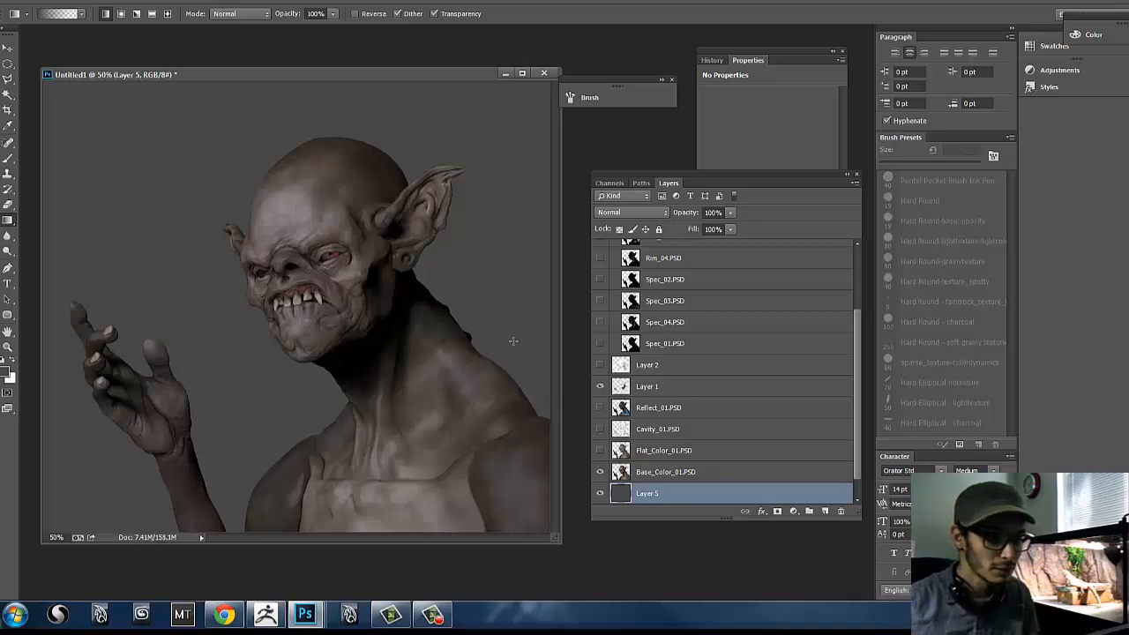
pyautogui.click(61, 15)
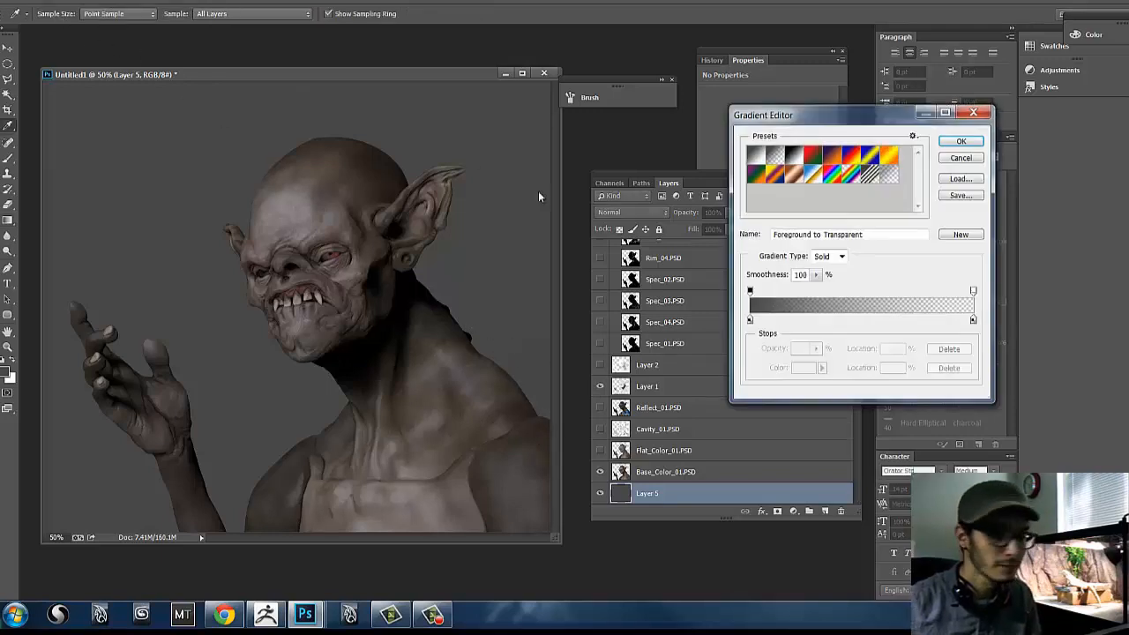
pyautogui.click(755, 292)
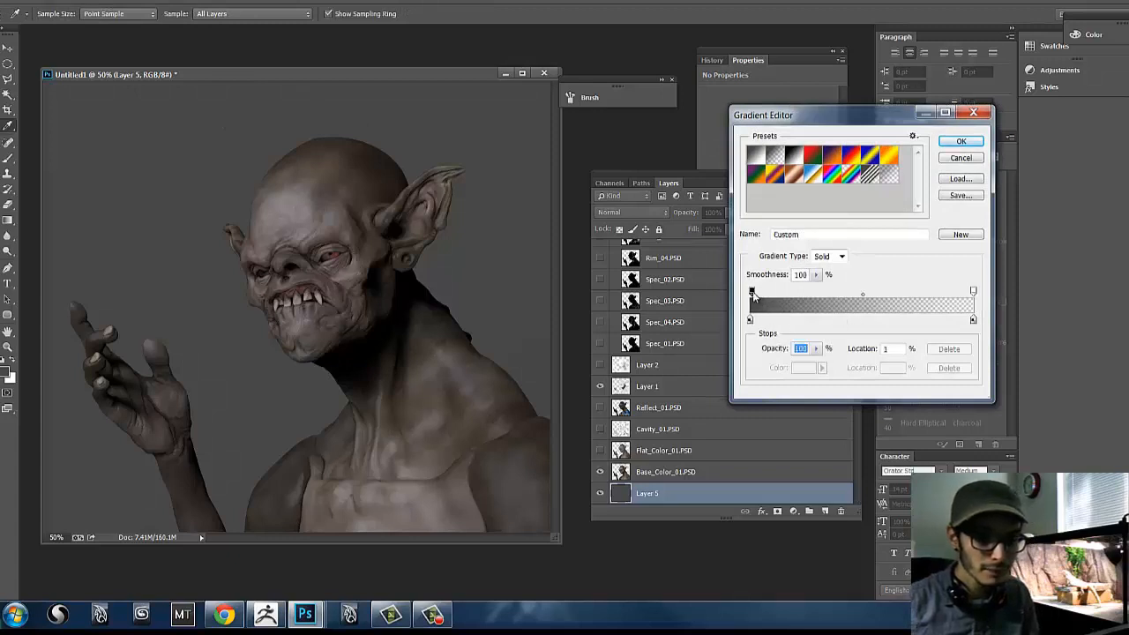
pyautogui.moveTo(754, 295); pyautogui.dragTo(751, 294)
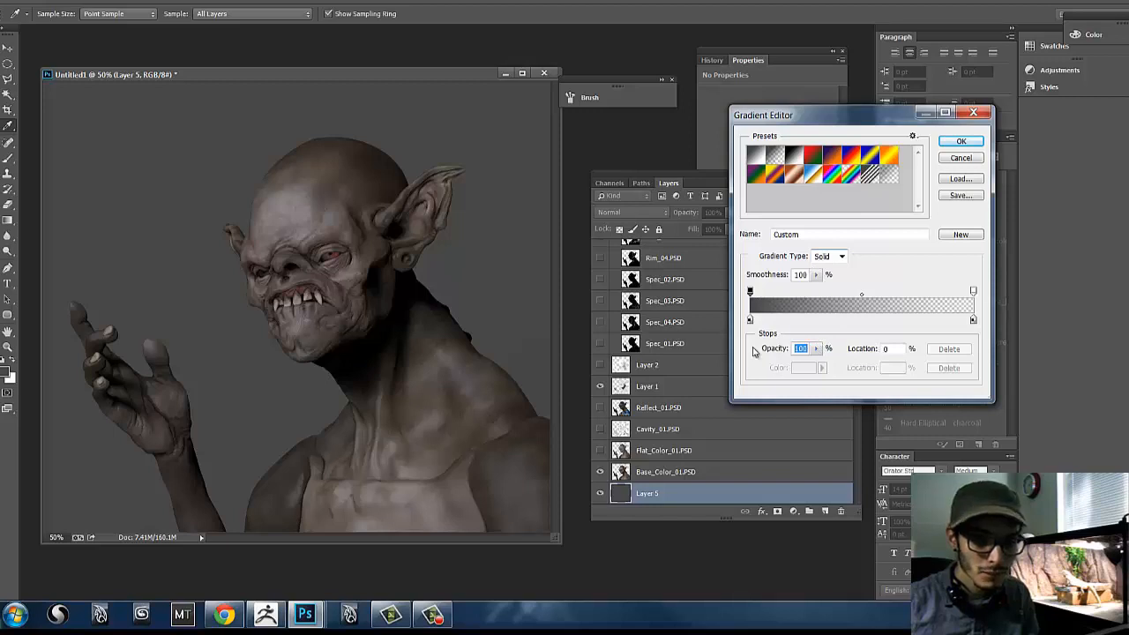
pyautogui.click(775, 159)
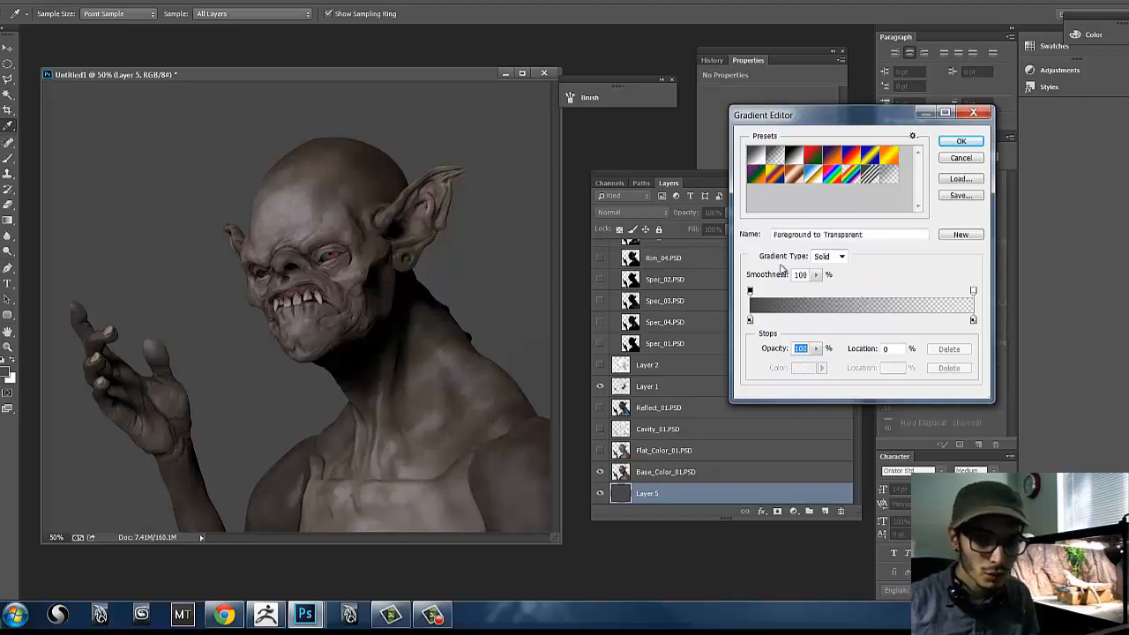
pyautogui.click(751, 292)
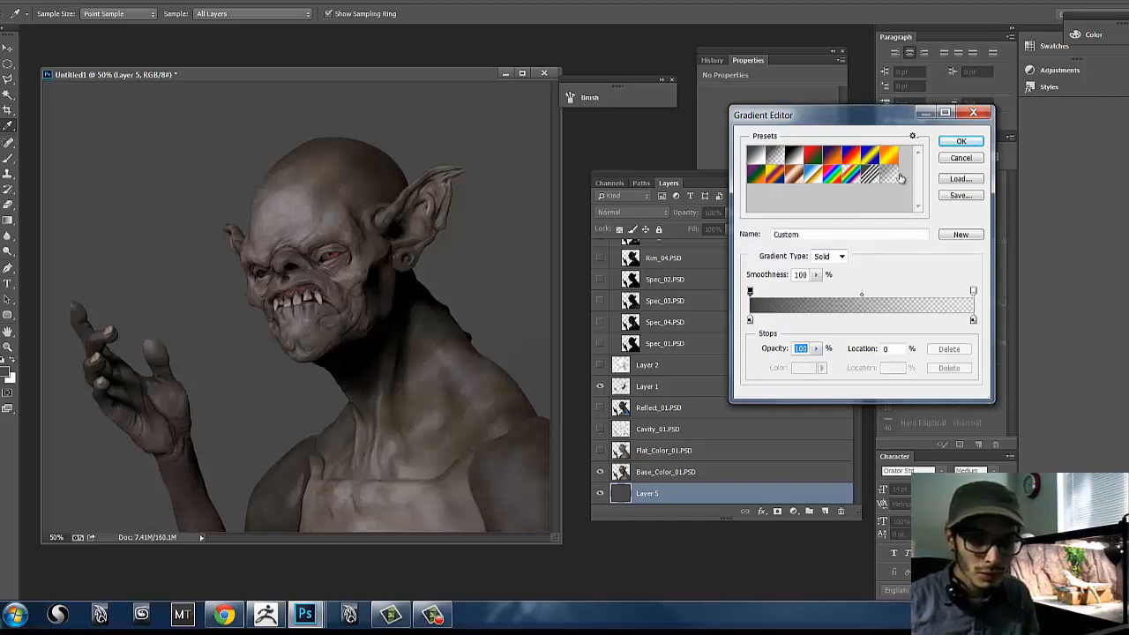
pyautogui.click(791, 156)
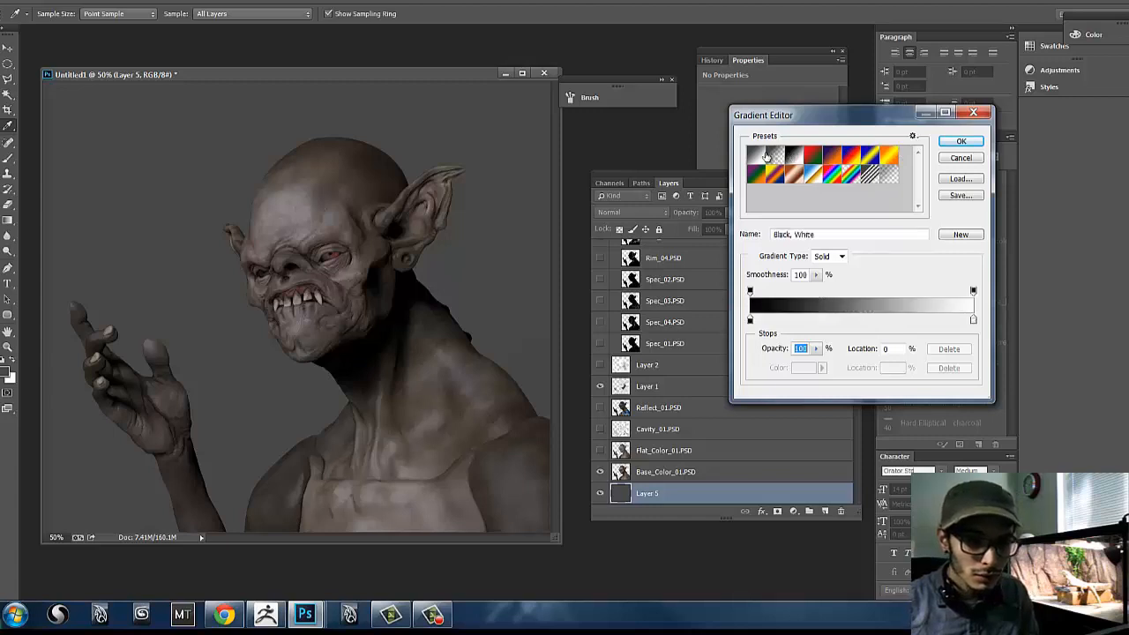
pyautogui.click(781, 155)
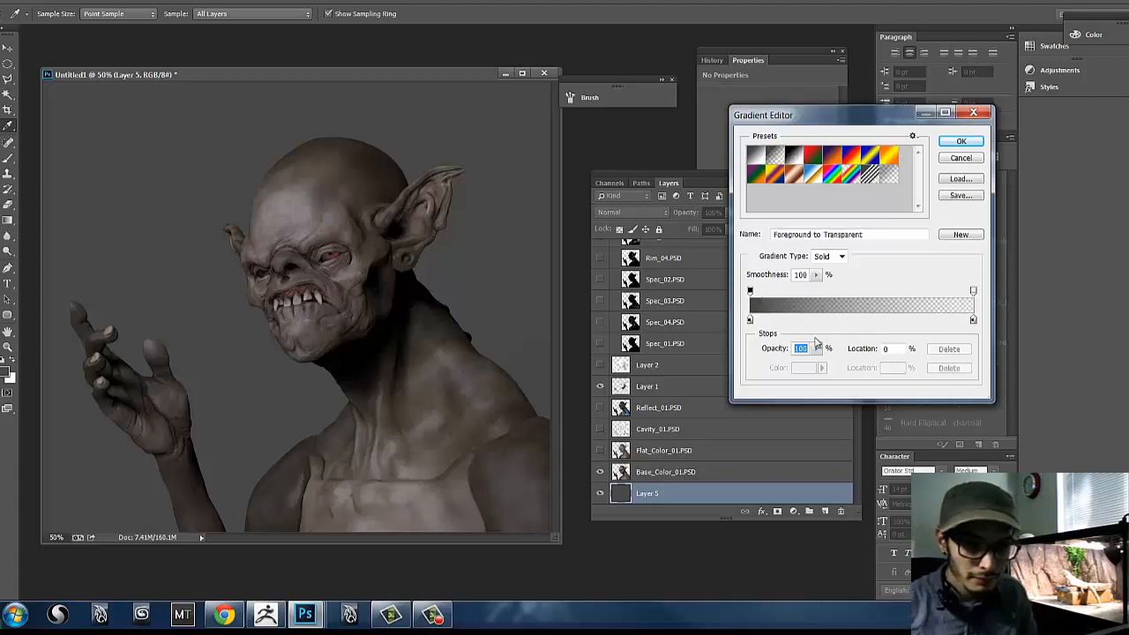
# Step: Set the starting color stop of the gradient to 1f1f1f and apply the edited gradient
pyautogui.click(750, 292)
pyautogui.click(749, 319)
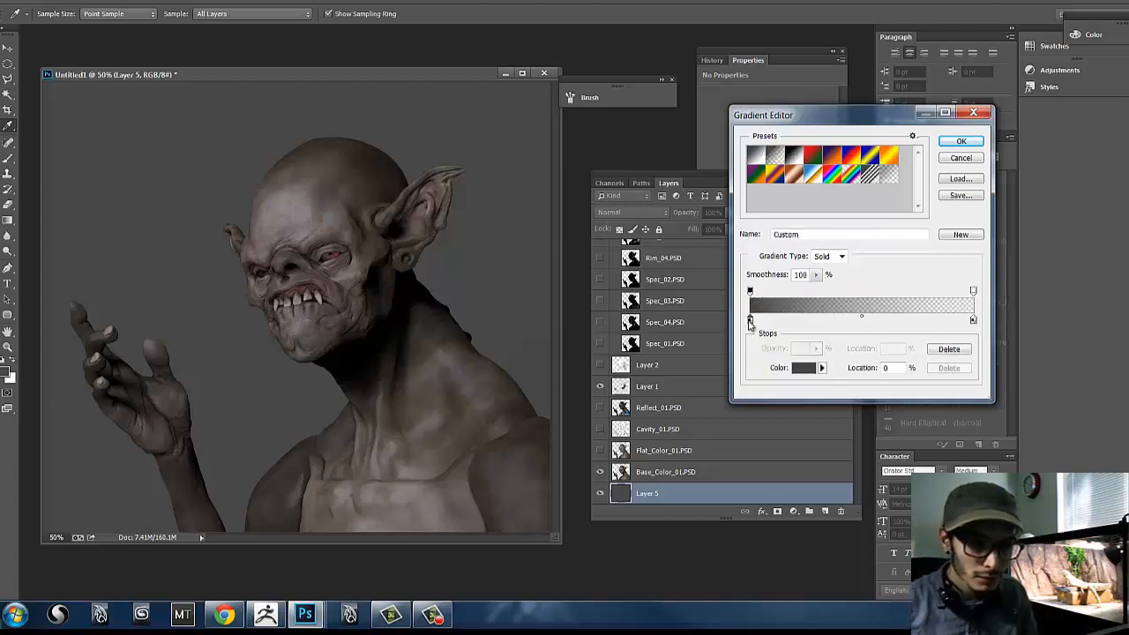
pyautogui.click(805, 370)
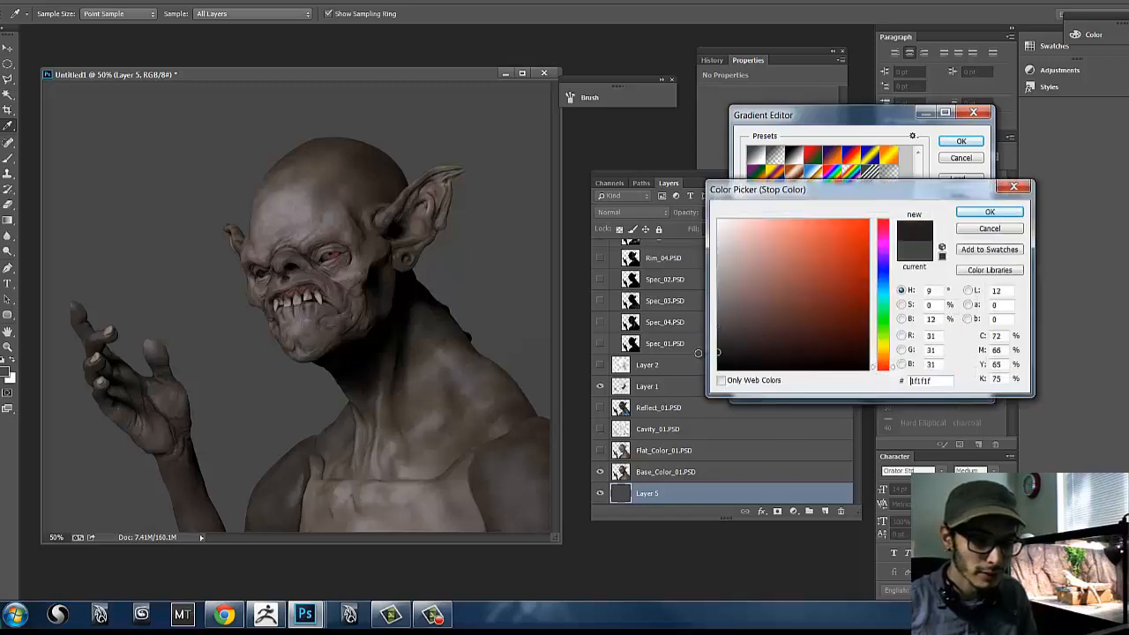
pyautogui.click(989, 212)
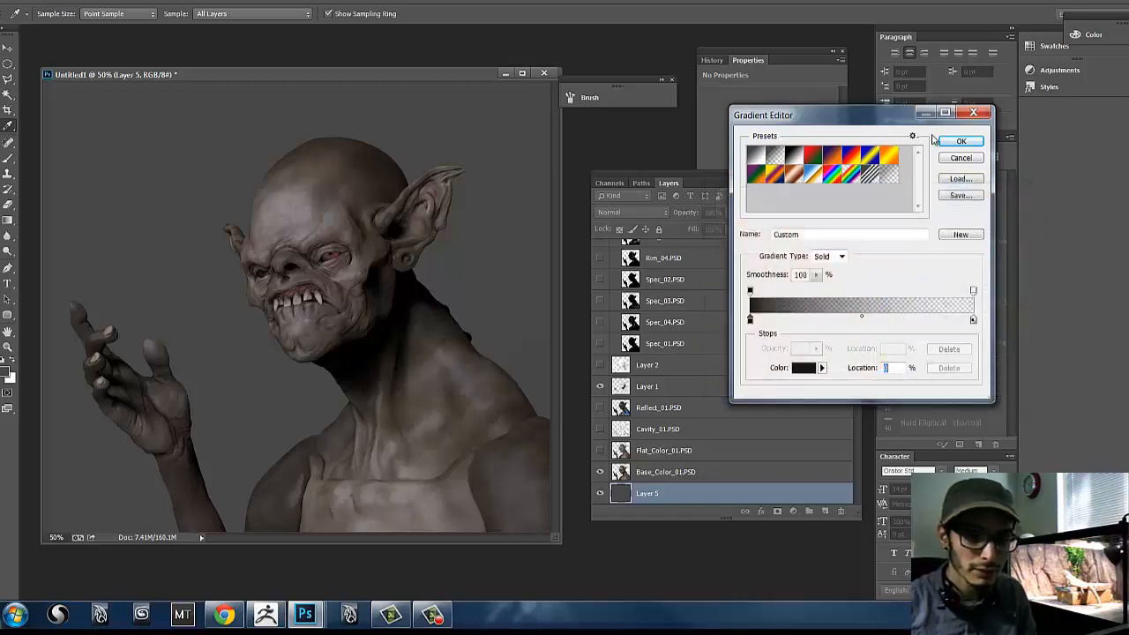
pyautogui.click(961, 141)
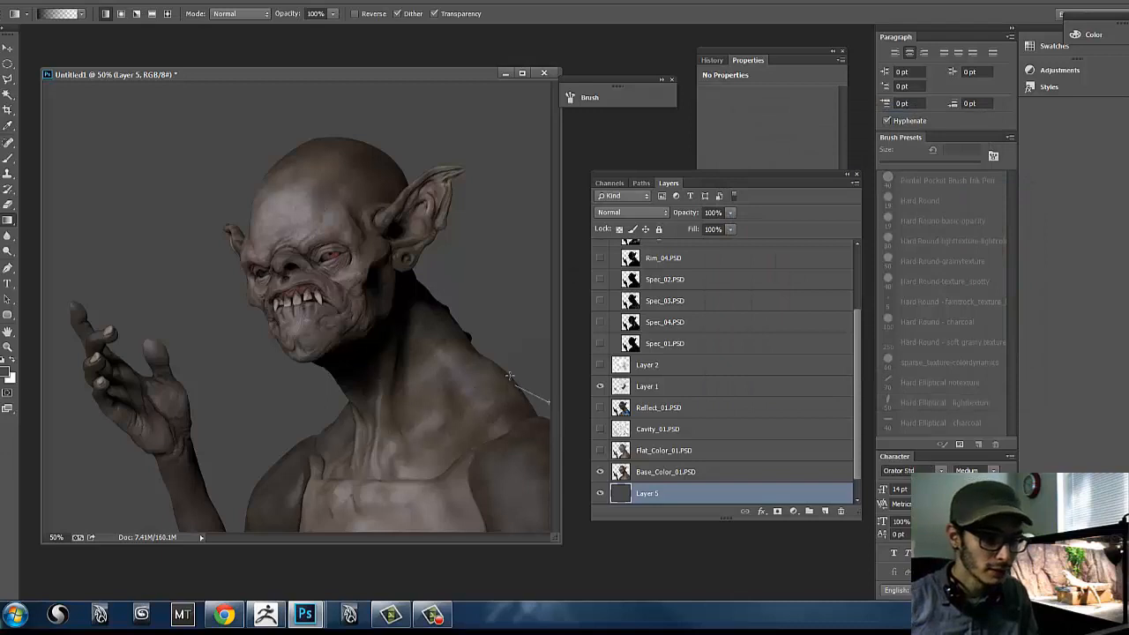
# Step: Draw dark gradients on Layer 5 along the lower edge, the right side and the upper-left corner of the canvas as a vignette
pyautogui.moveTo(510, 376); pyautogui.dragTo(534, 409)
pyautogui.moveTo(402, 393); pyautogui.dragTo(418, 459)
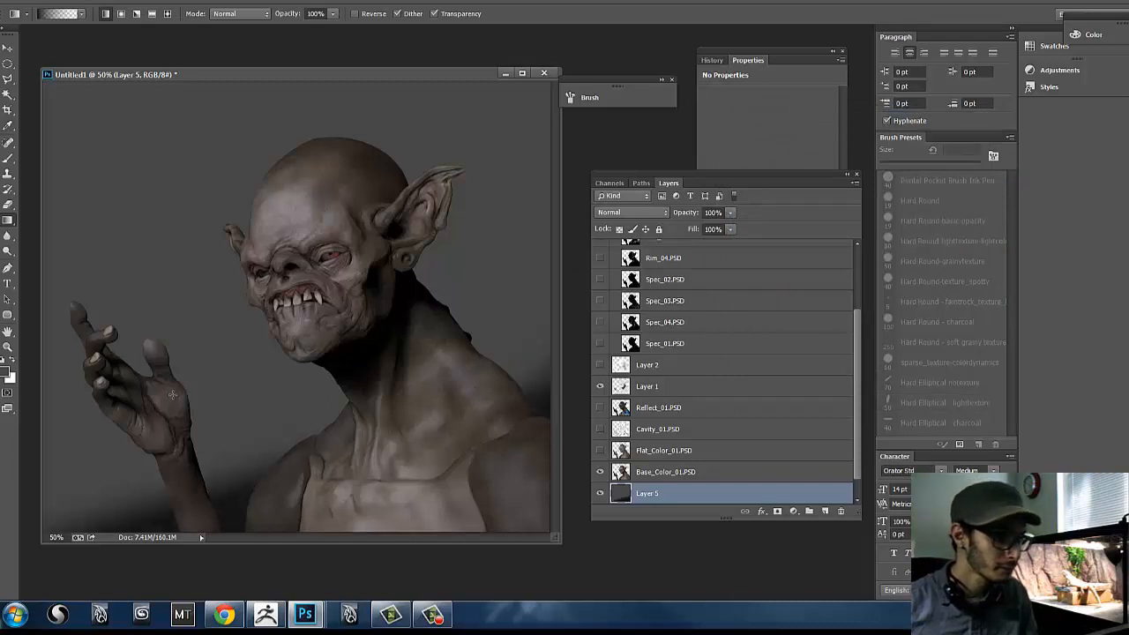
pyautogui.moveTo(519, 118); pyautogui.dragTo(545, 138)
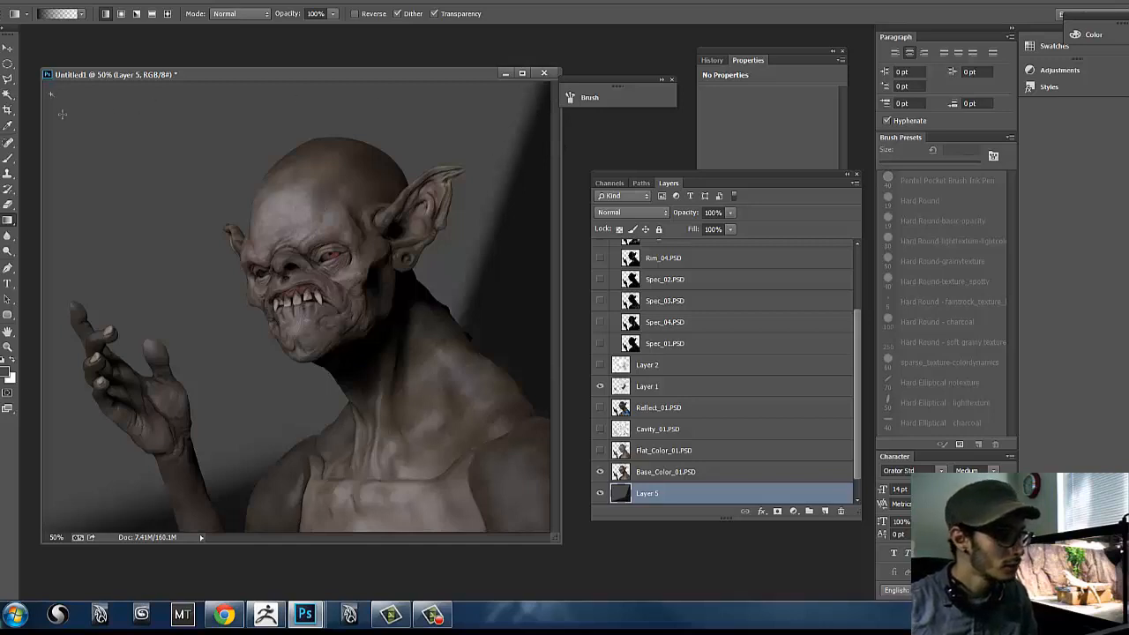
pyautogui.moveTo(63, 114); pyautogui.dragTo(89, 128)
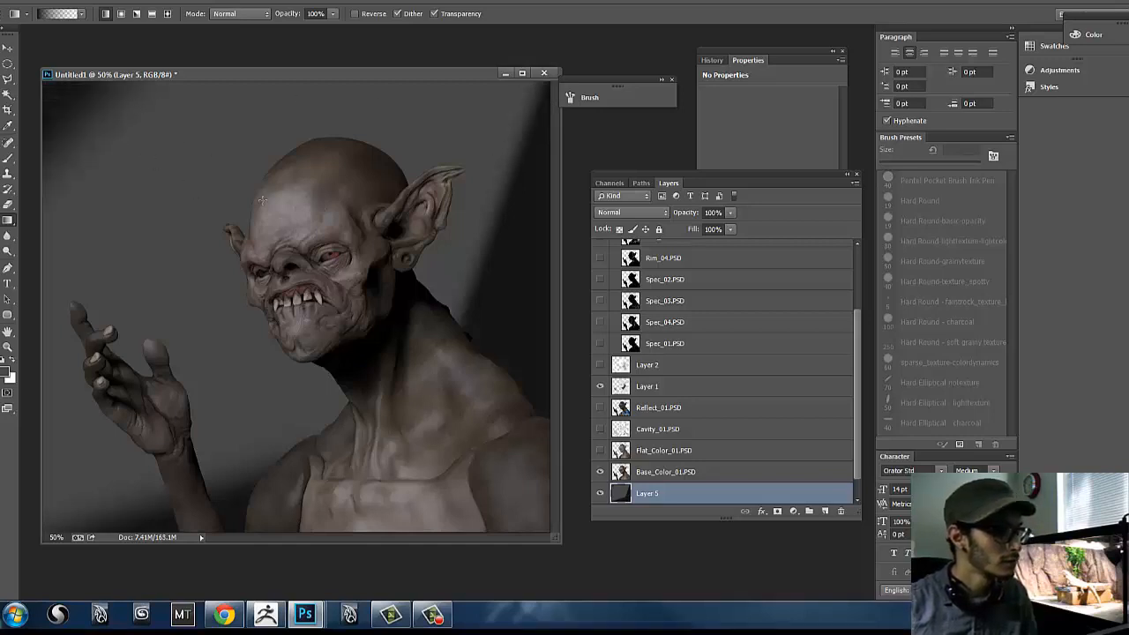
# Step: Extend the dark vignette on Layer 5 with more gradients in the upper-left corner, along the left edge and in the upper-right corner
pyautogui.moveTo(261, 200); pyautogui.dragTo(152, 112)
pyautogui.moveTo(201, 82); pyautogui.dragTo(220, 157)
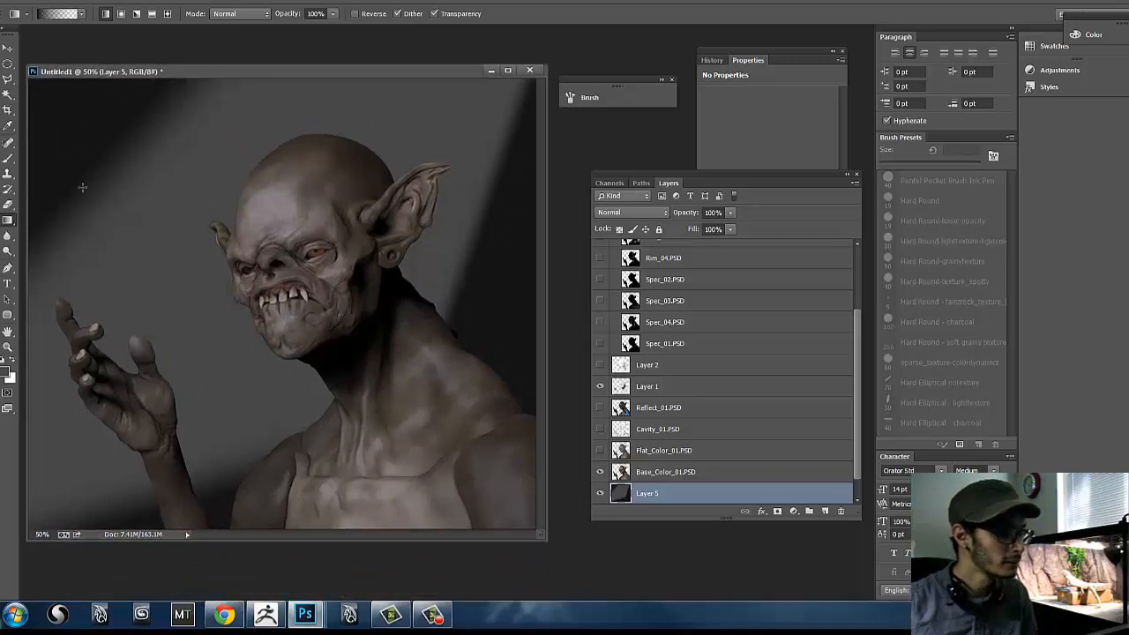
pyautogui.moveTo(68, 215); pyautogui.dragTo(140, 273)
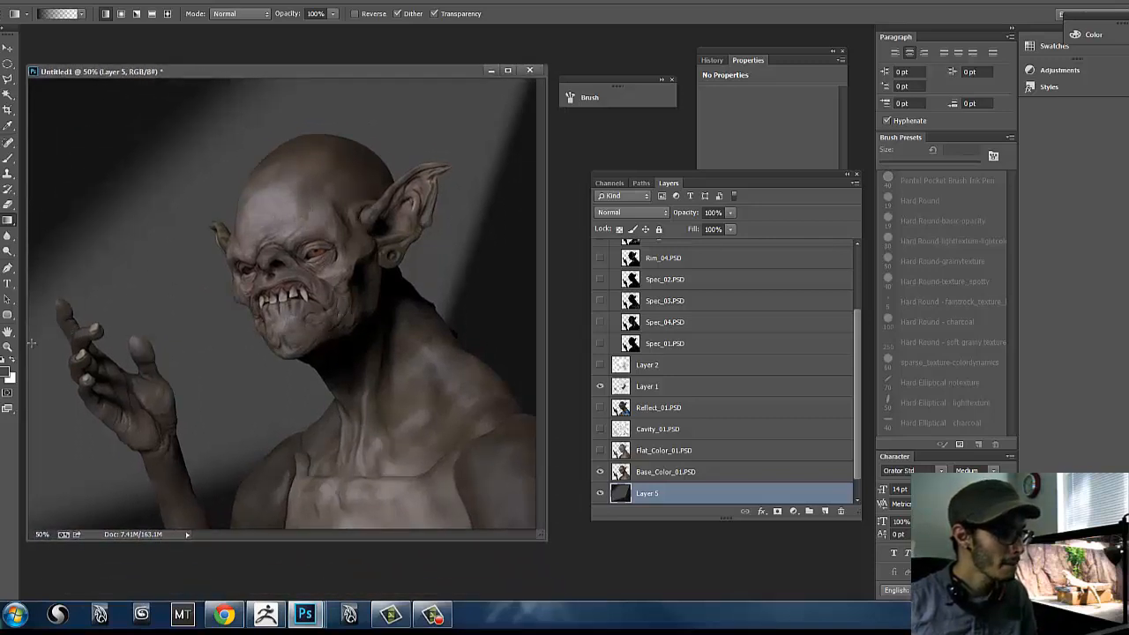
pyautogui.moveTo(31, 342); pyautogui.dragTo(93, 390)
pyautogui.hotkey('ctrl', 'z')
pyautogui.moveTo(47, 430); pyautogui.dragTo(123, 407)
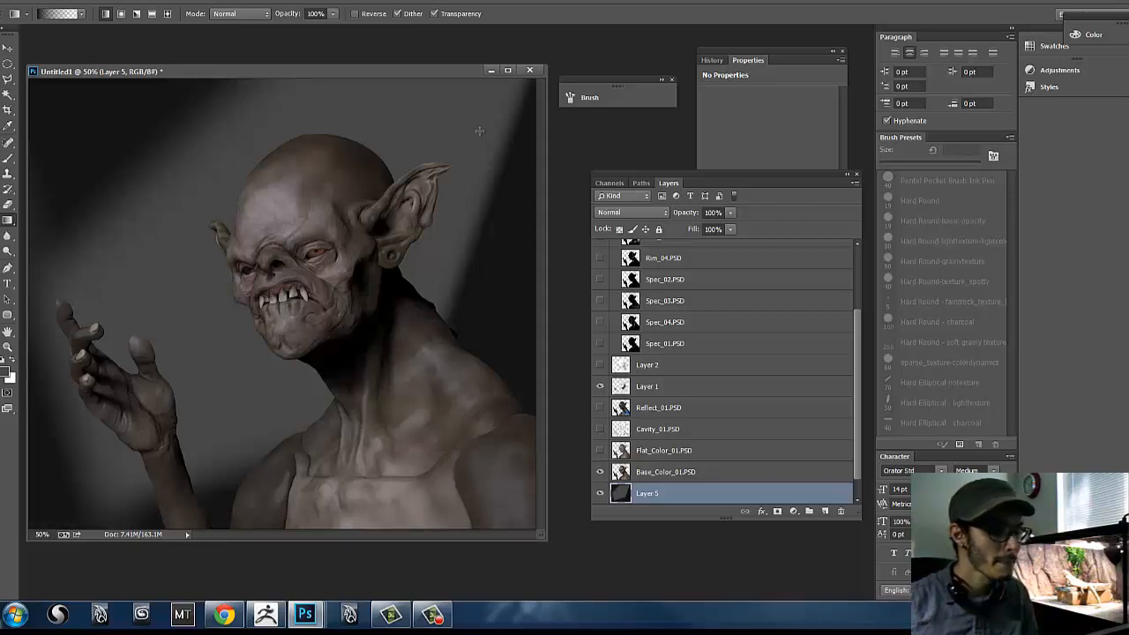
pyautogui.moveTo(520, 105); pyautogui.dragTo(471, 126)
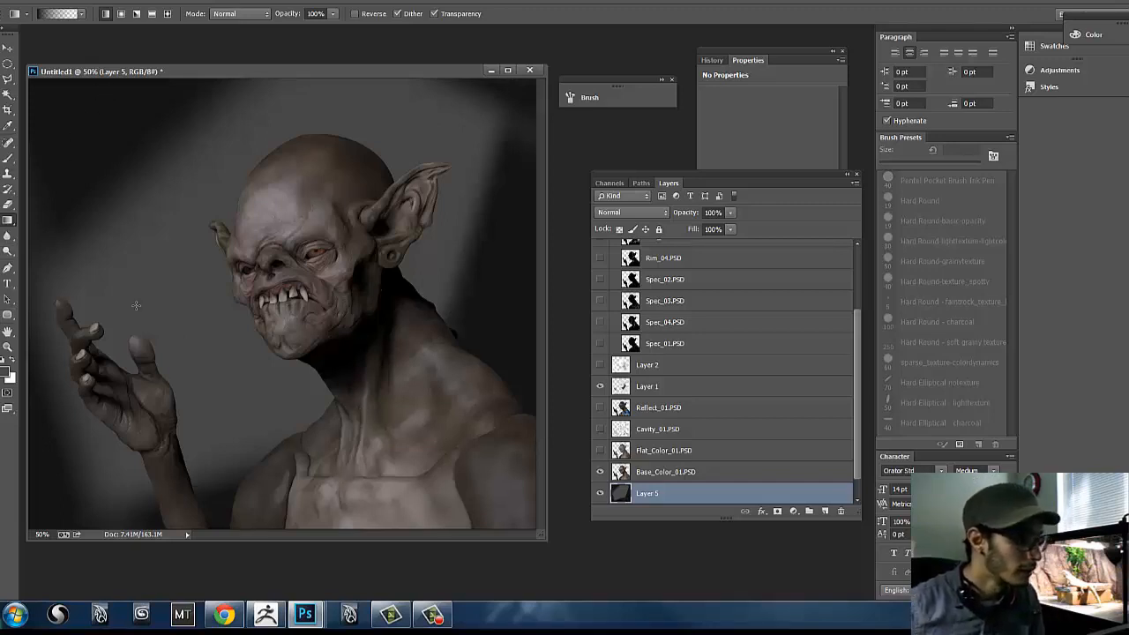
# Step: Switch the Gradient tool to the radial style and choose the Foreground to Transparent preset
pyautogui.rightClick(8, 221)
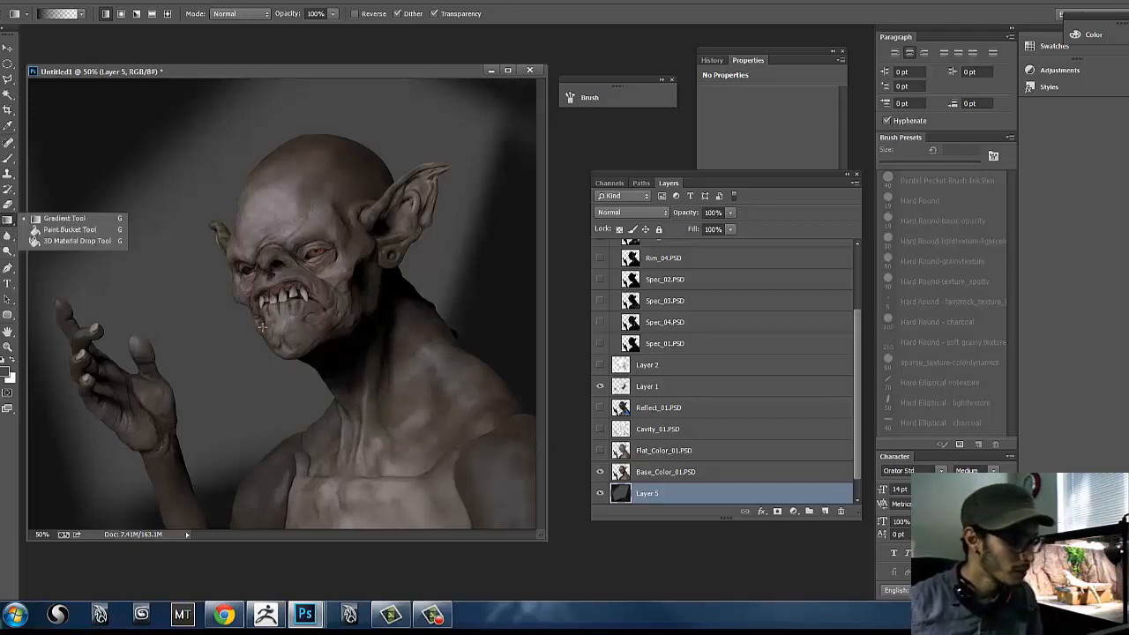
pyautogui.click(109, 17)
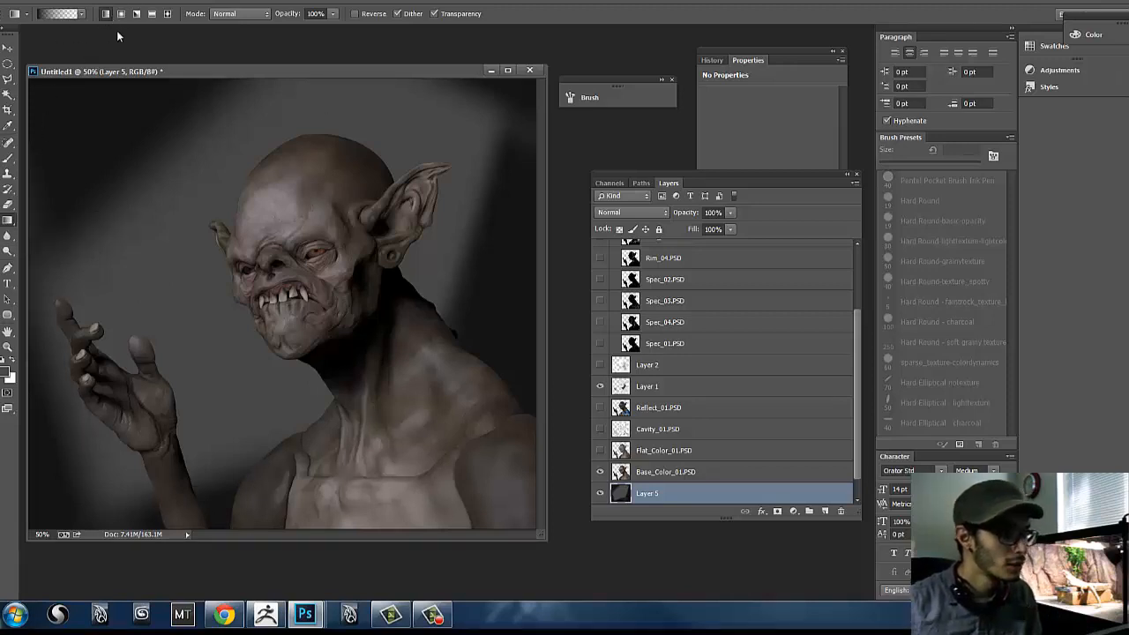
pyautogui.click(120, 13)
pyautogui.click(81, 14)
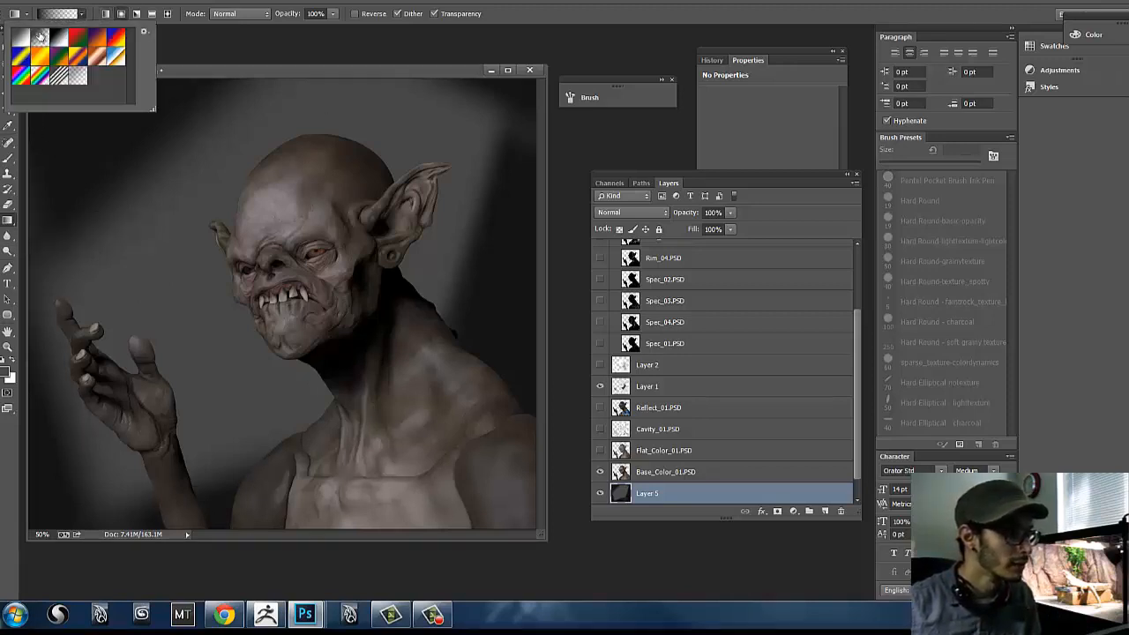
pyautogui.click(40, 37)
pyautogui.doubleClick(53, 34)
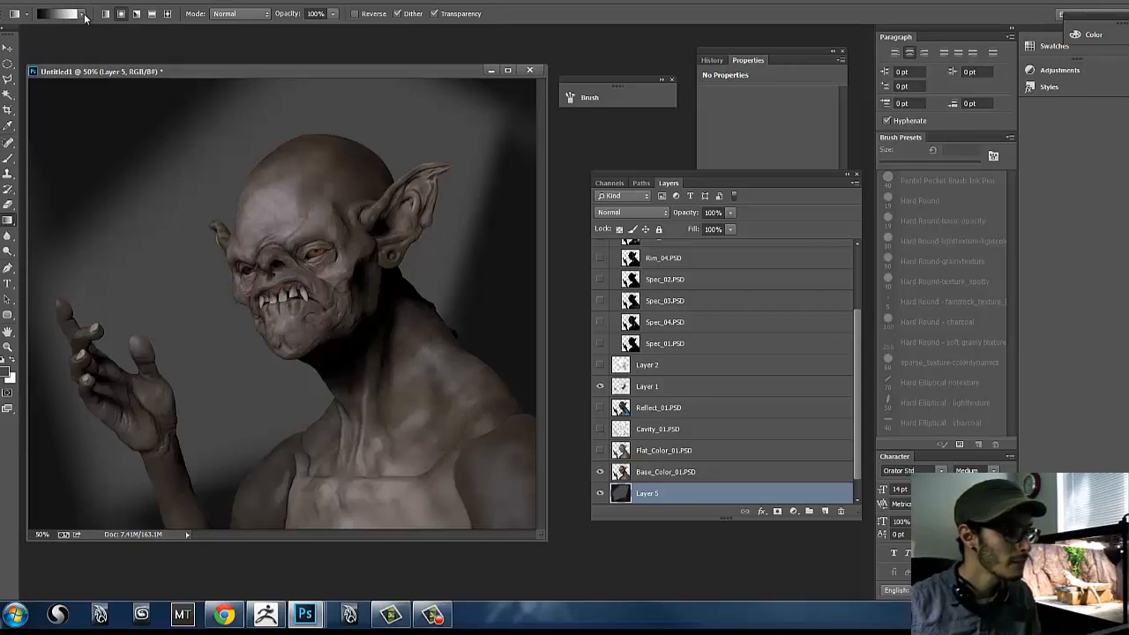
pyautogui.click(84, 15)
pyautogui.click(41, 37)
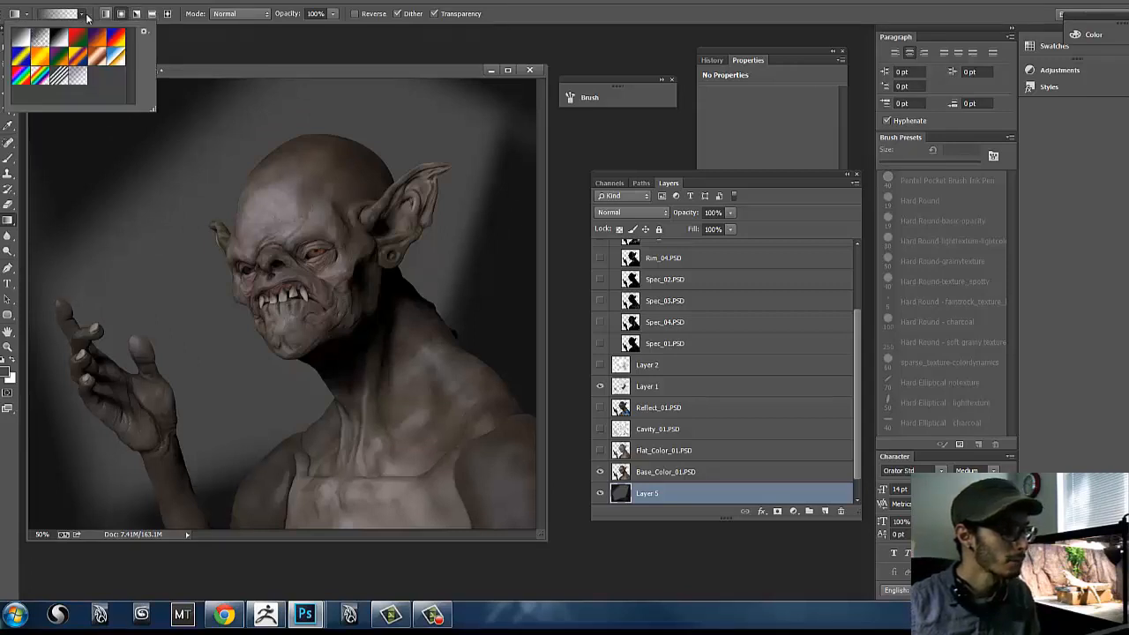
pyautogui.click(282, 1)
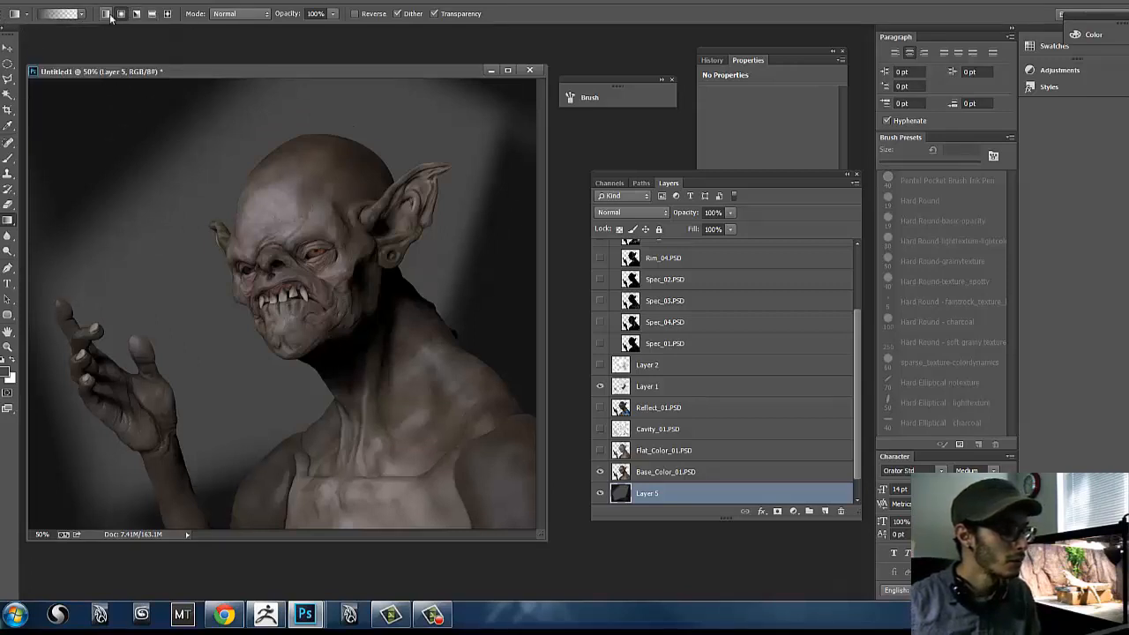
# Step: Set the starting color stop of the gradient to light grey c1c1c1 and apply the edited gradient
pyautogui.click(62, 15)
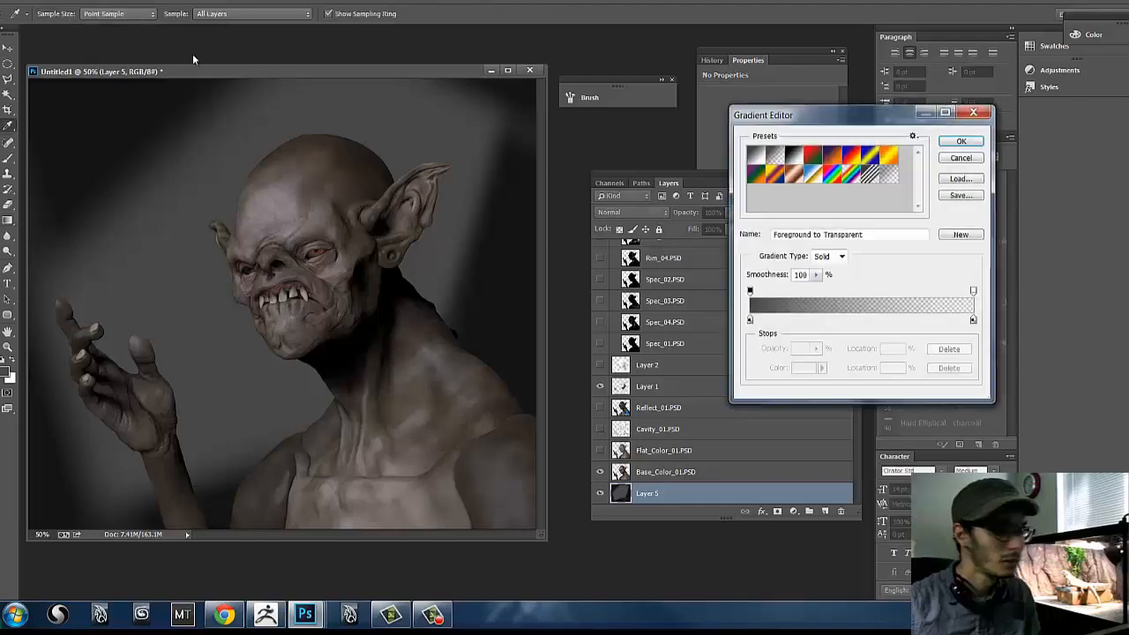
pyautogui.click(749, 292)
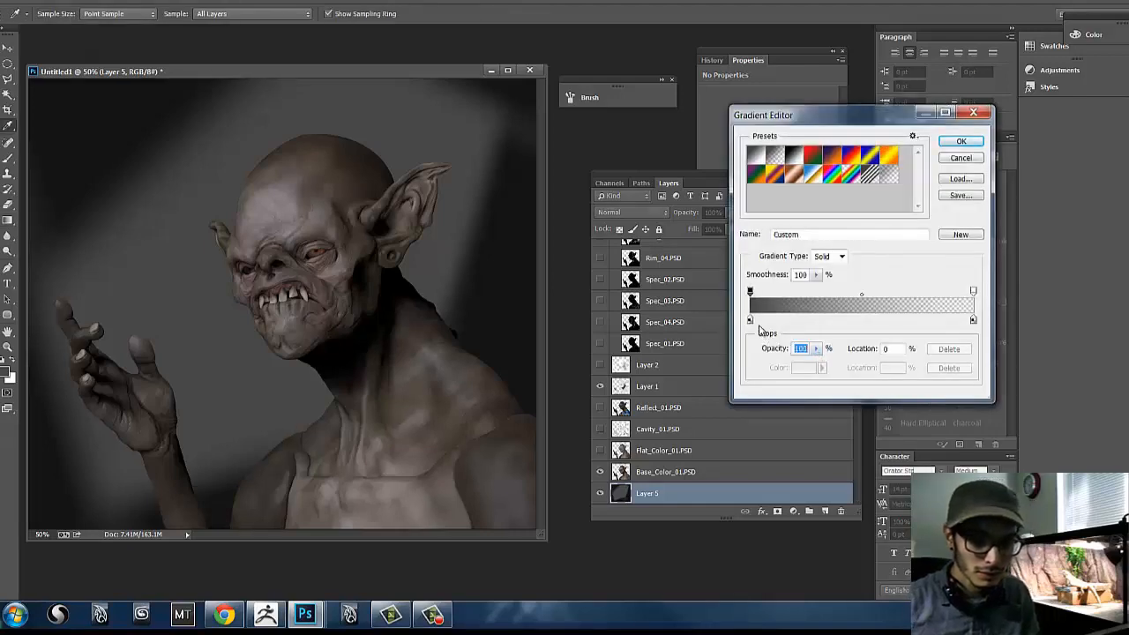
pyautogui.click(750, 320)
pyautogui.click(802, 367)
pyautogui.click(718, 252)
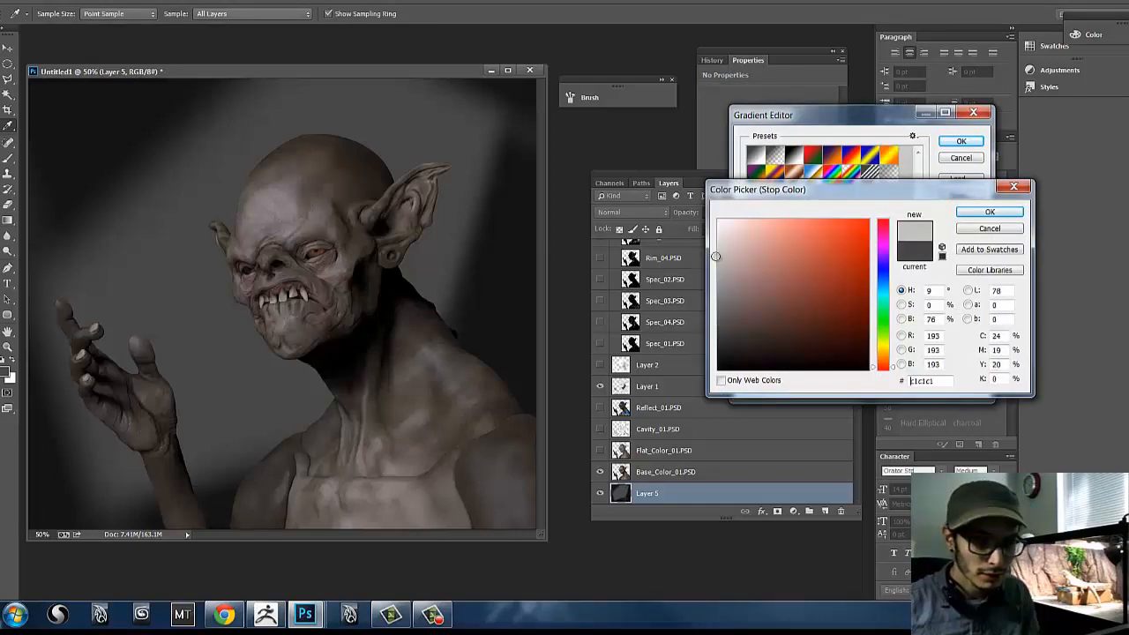
pyautogui.click(990, 212)
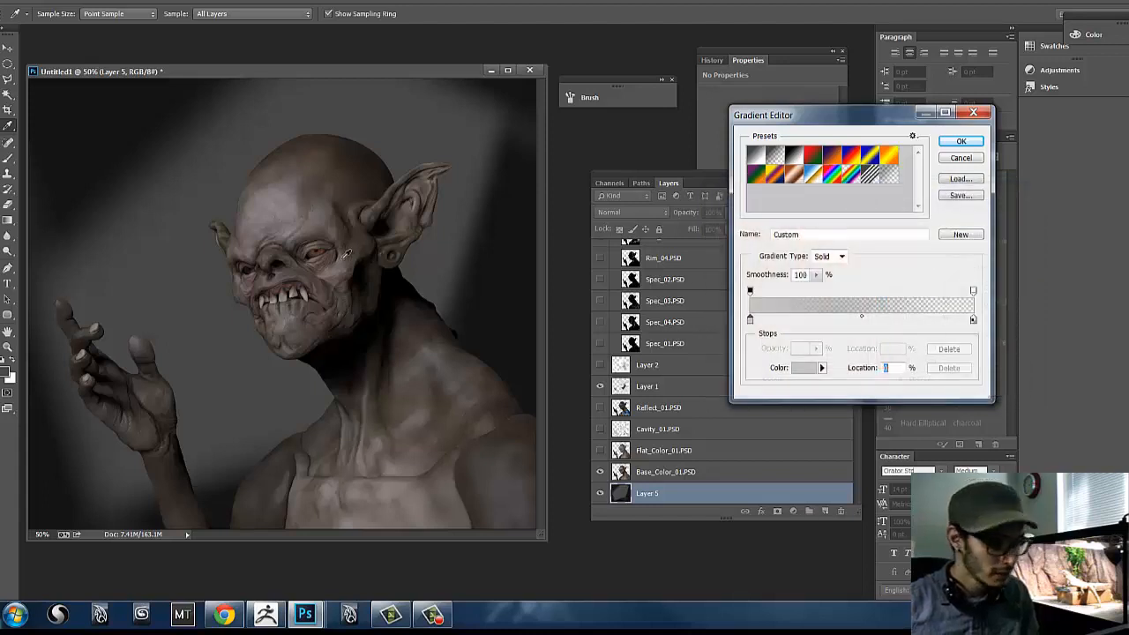
pyautogui.click(961, 141)
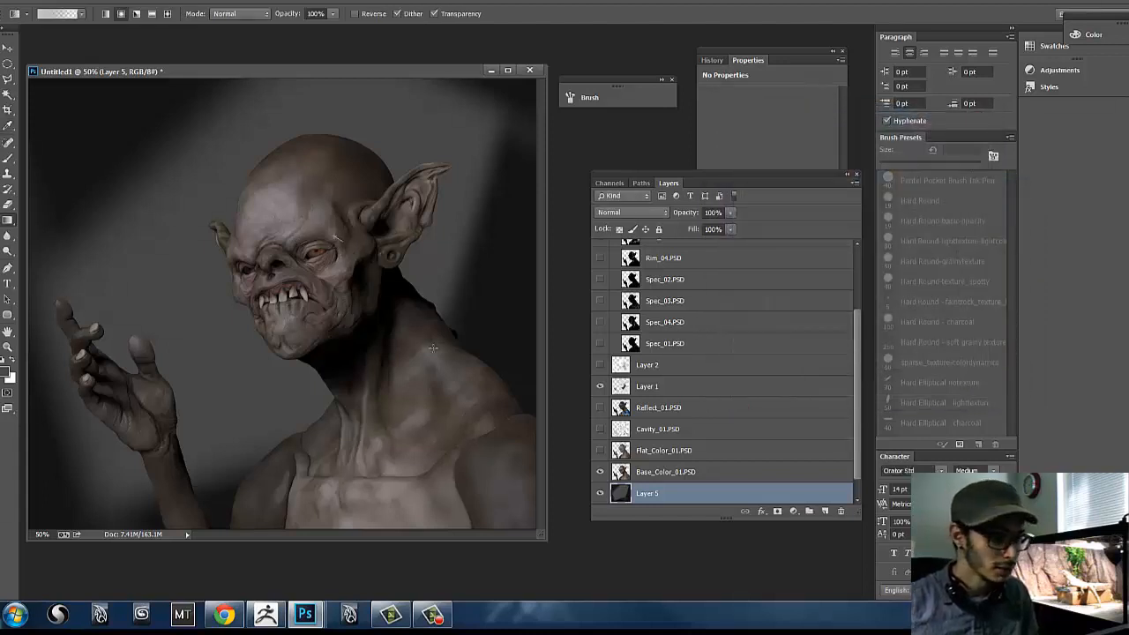
# Step: Draw a soft light radial glow on Layer 5 behind the creature's head, undoing the overly bright attempt
pyautogui.moveTo(377, 158); pyautogui.dragTo(385, 228)
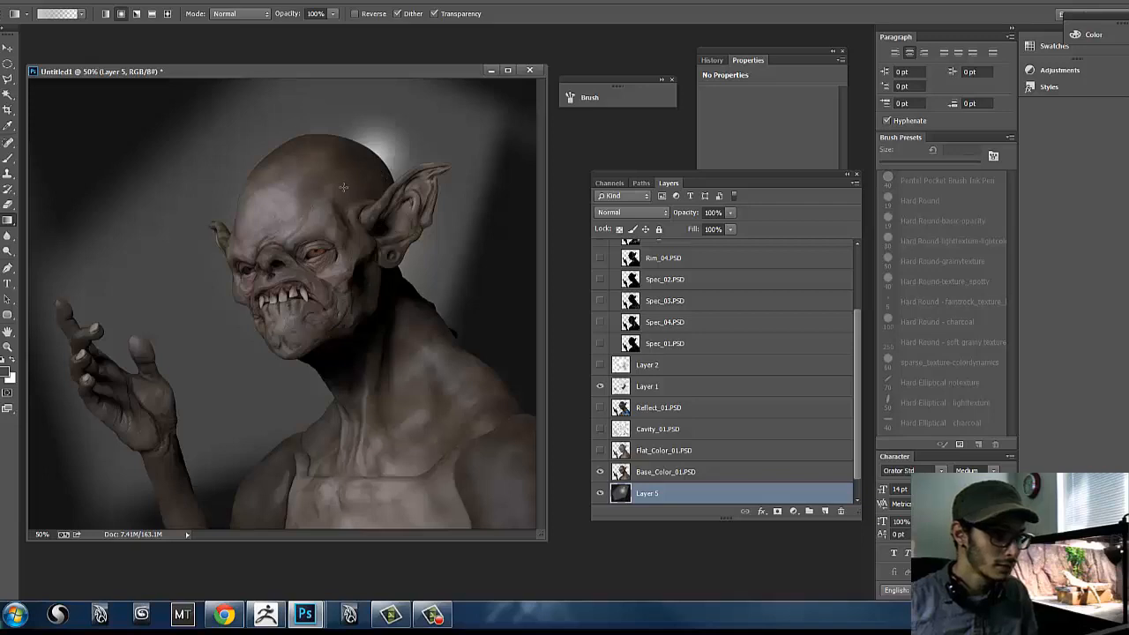
pyautogui.moveTo(305, 173); pyautogui.dragTo(444, 351)
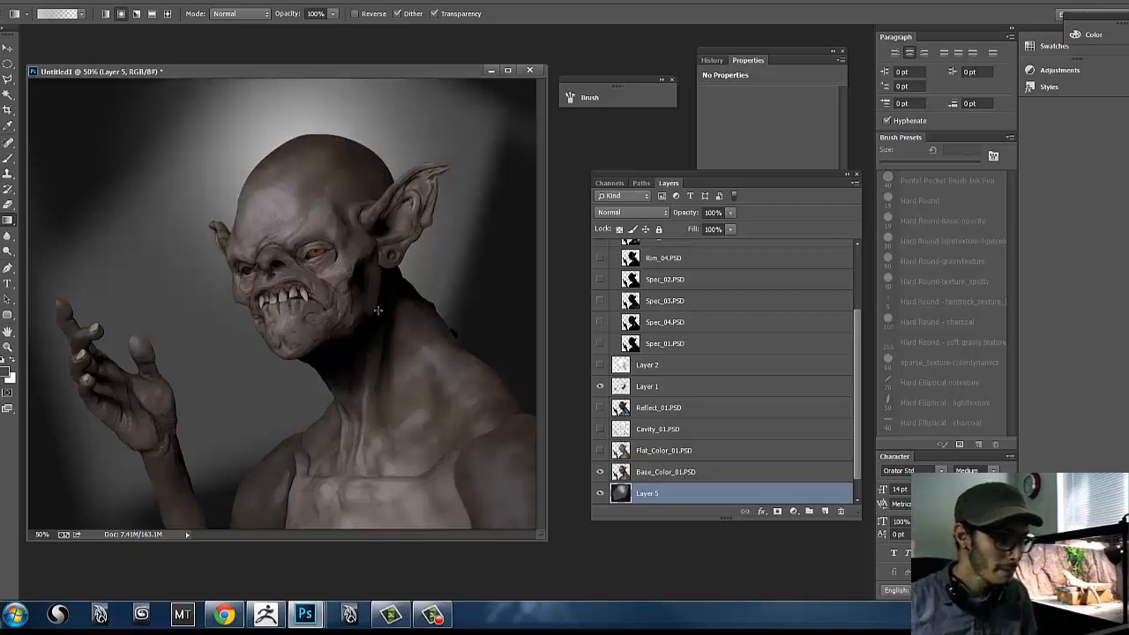
pyautogui.hotkey('ctrl', 'z')
pyautogui.moveTo(298, 249); pyautogui.dragTo(450, 337)
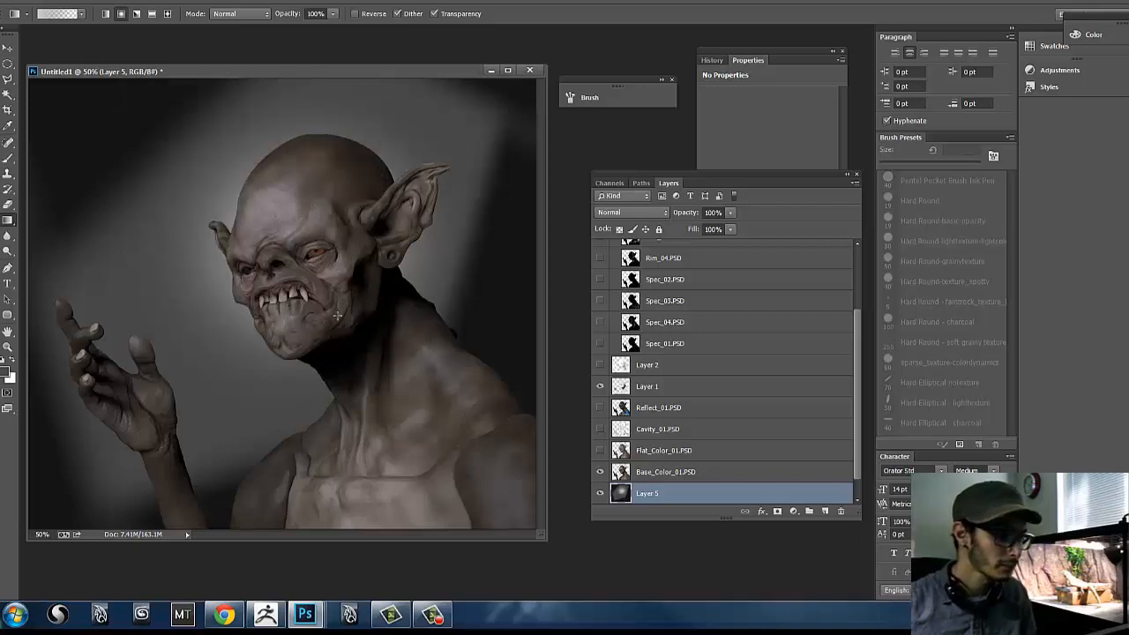
pyautogui.moveTo(271, 254); pyautogui.dragTo(514, 451)
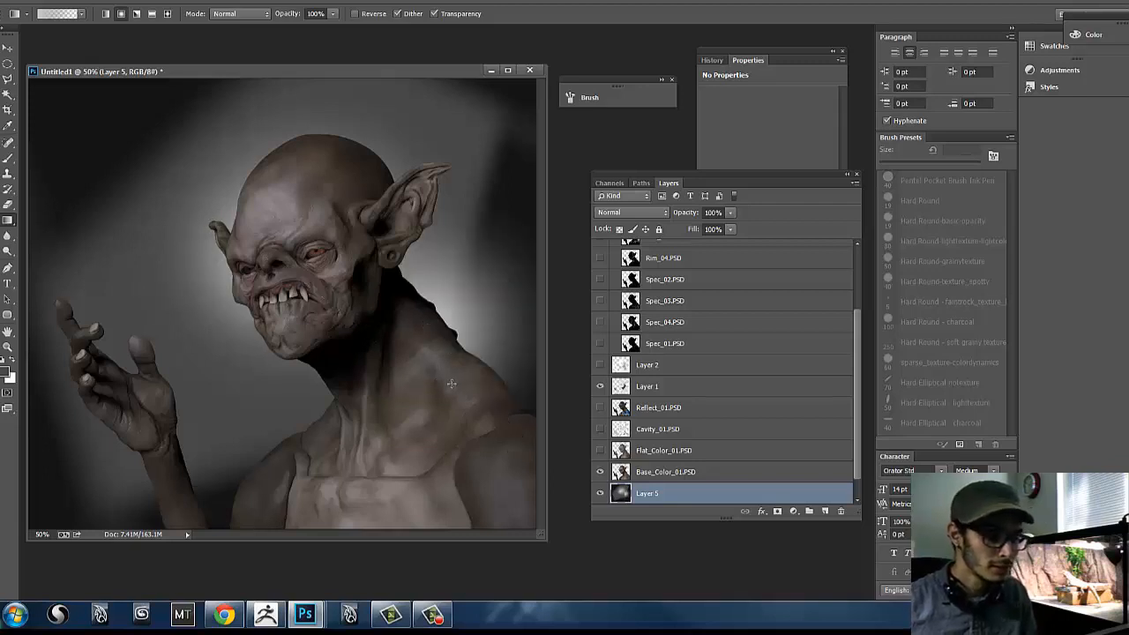
# Step: Try a small light radial glow on Layer 5 behind the creature's neck and undo it
pyautogui.hotkey('ctrl', 'z')
pyautogui.moveTo(423, 306); pyautogui.dragTo(514, 413)
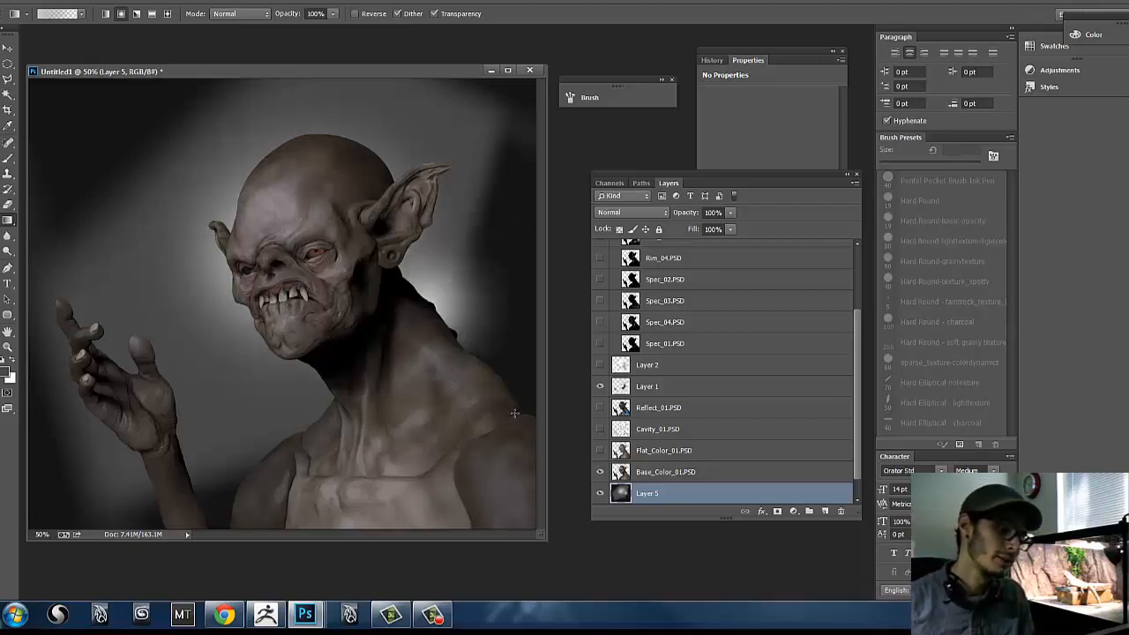
pyautogui.hotkey('ctrl', 'z')
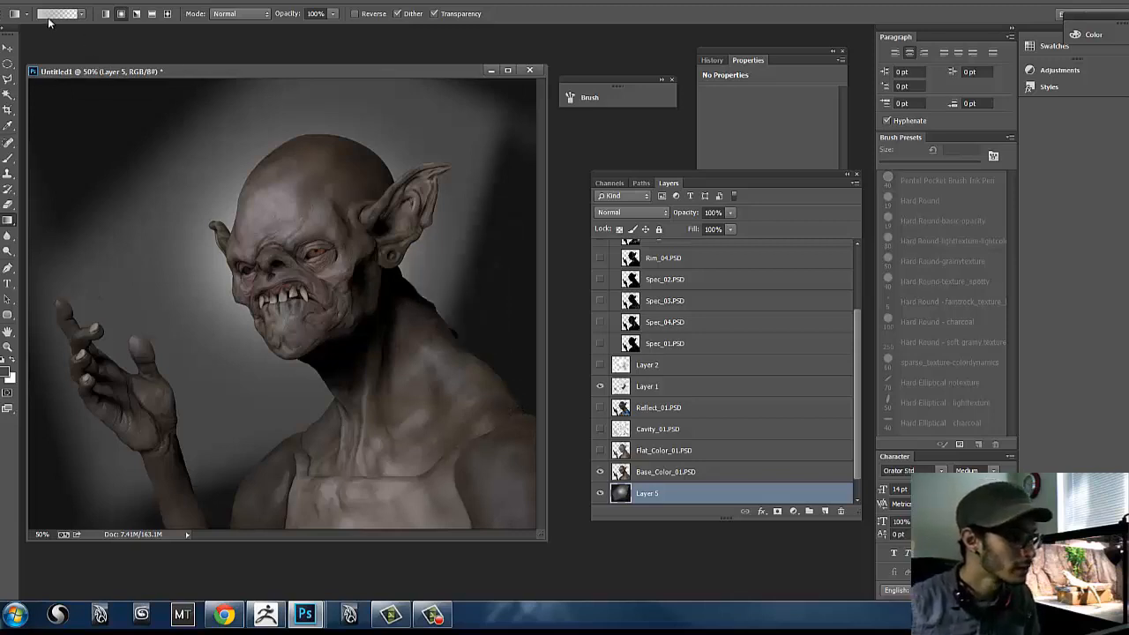
# Step: Hide and show Layer 5 to check the background, and apply the basic Blur filter to it
pyautogui.click(599, 494)
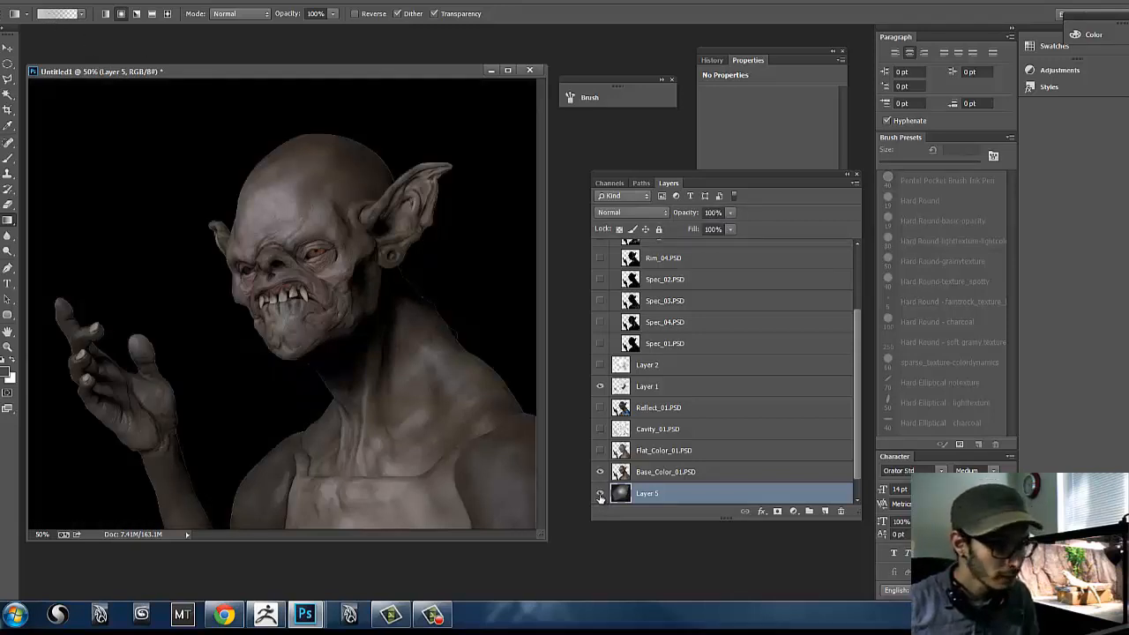
pyautogui.click(599, 494)
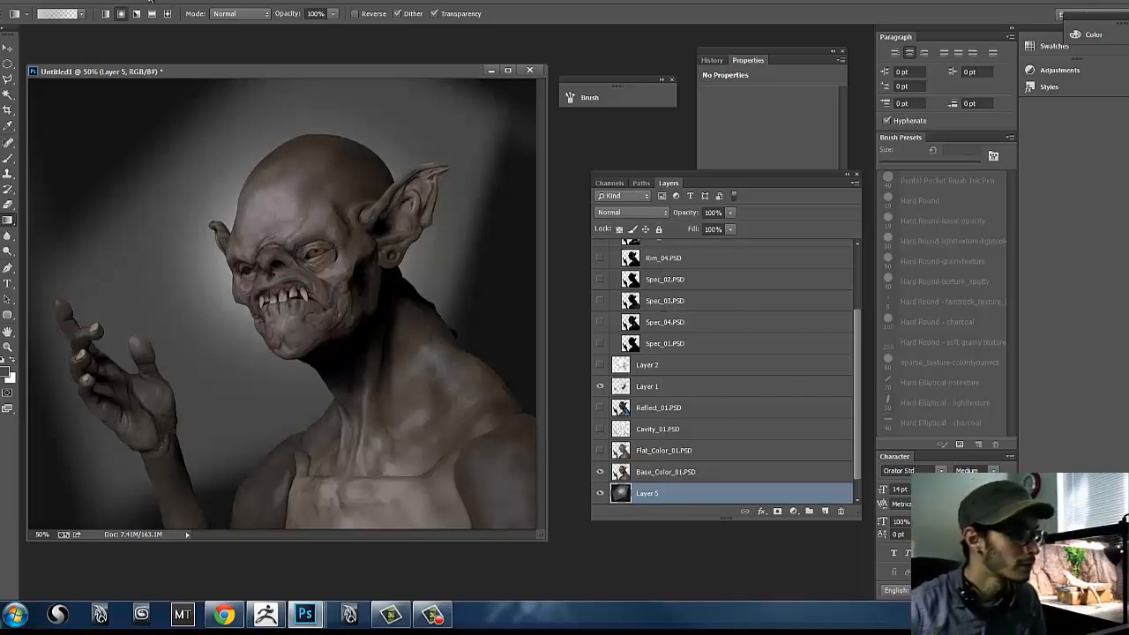
pyautogui.click(182, 2)
pyautogui.moveTo(190, 1)
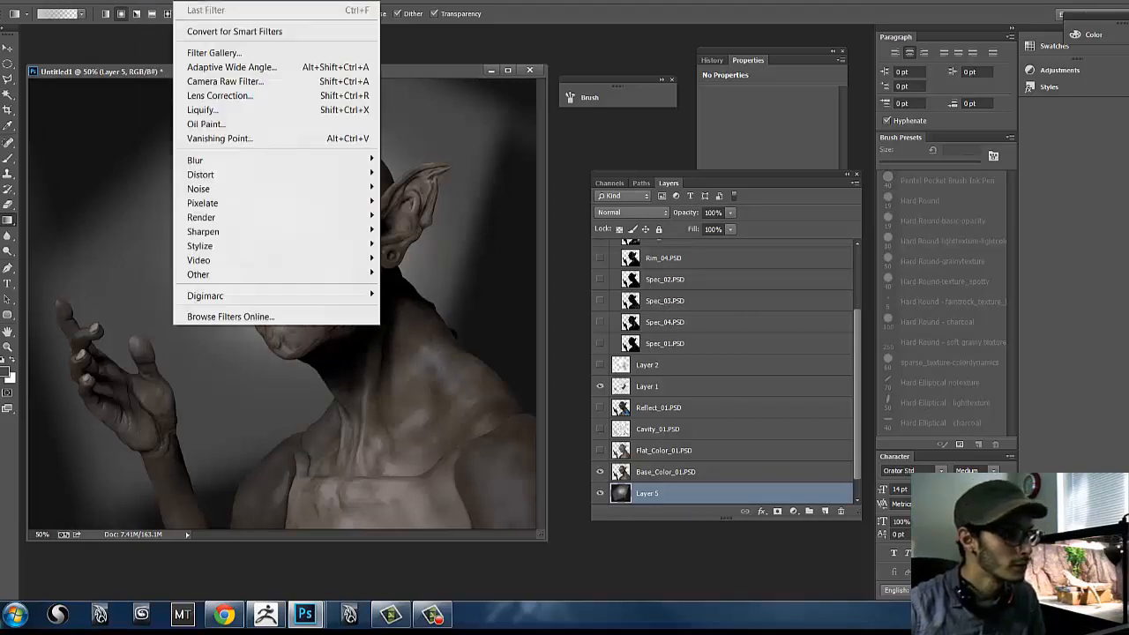
pyautogui.moveTo(250, 164)
pyautogui.click(128, 224)
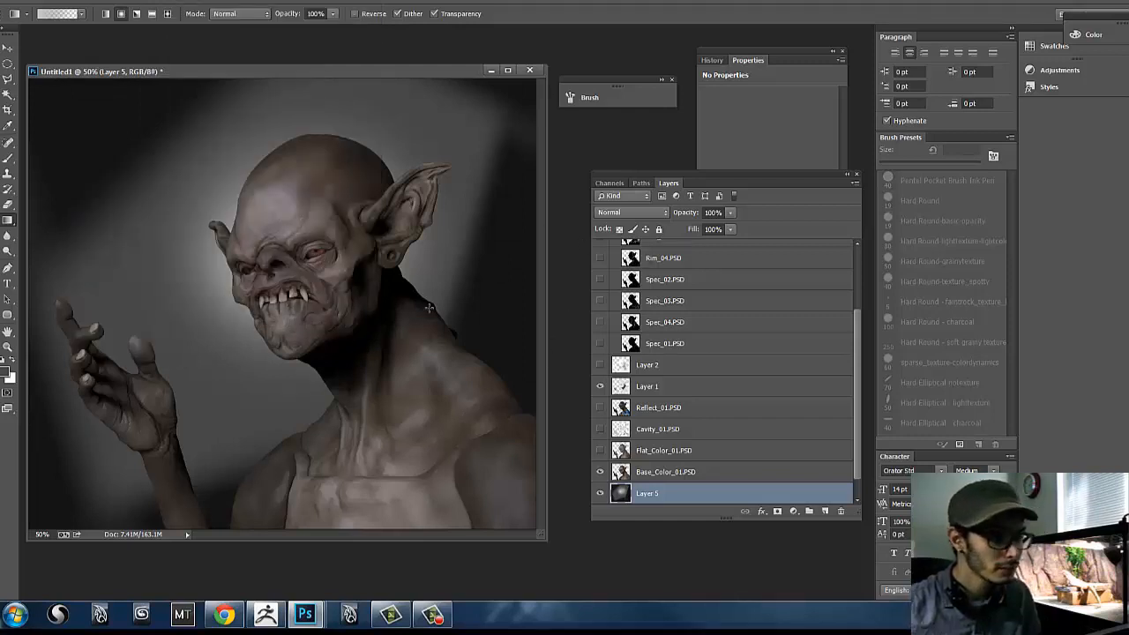
# Step: Apply a Gaussian Blur with a radius of about 77 pixels to the Layer 5 background
pyautogui.click(197, 2)
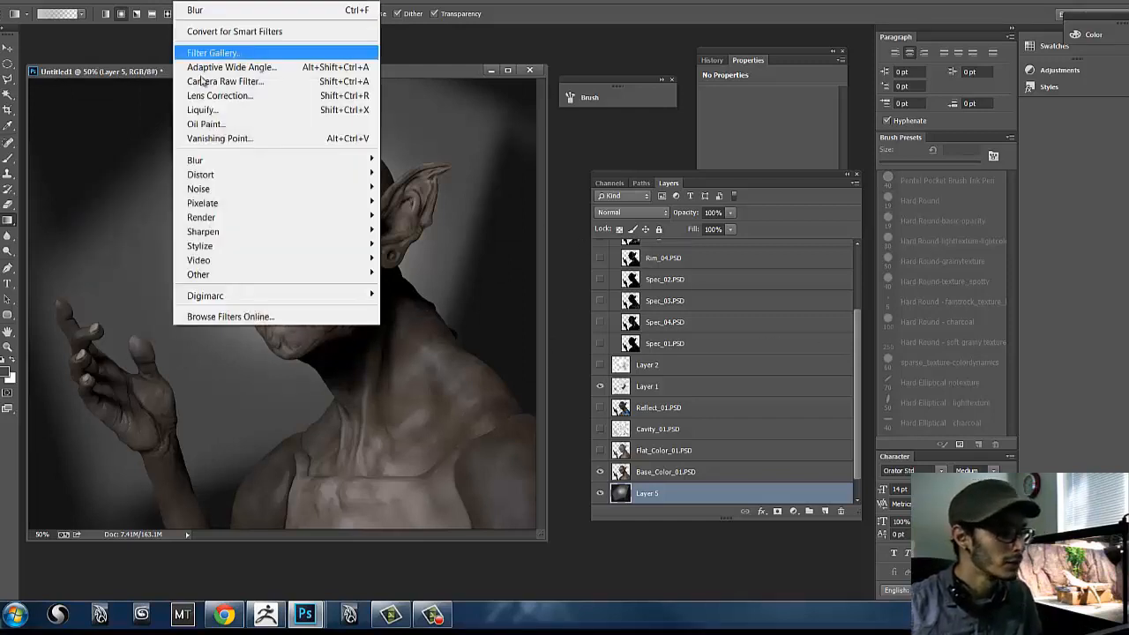
pyautogui.moveTo(233, 163)
pyautogui.click(128, 266)
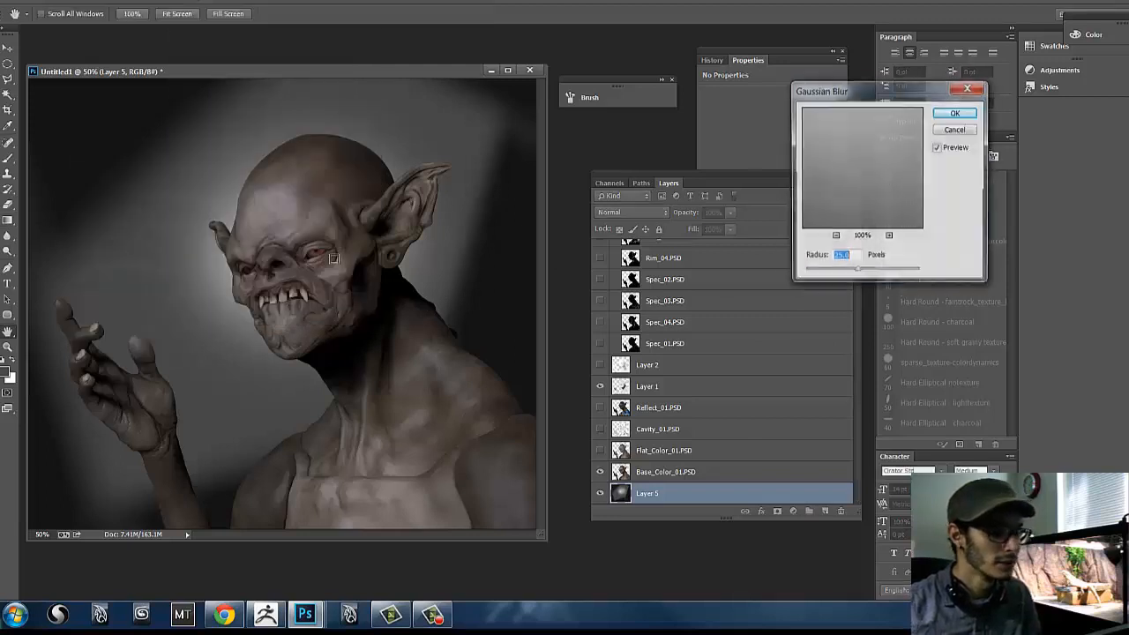
pyautogui.moveTo(857, 273); pyautogui.dragTo(871, 275)
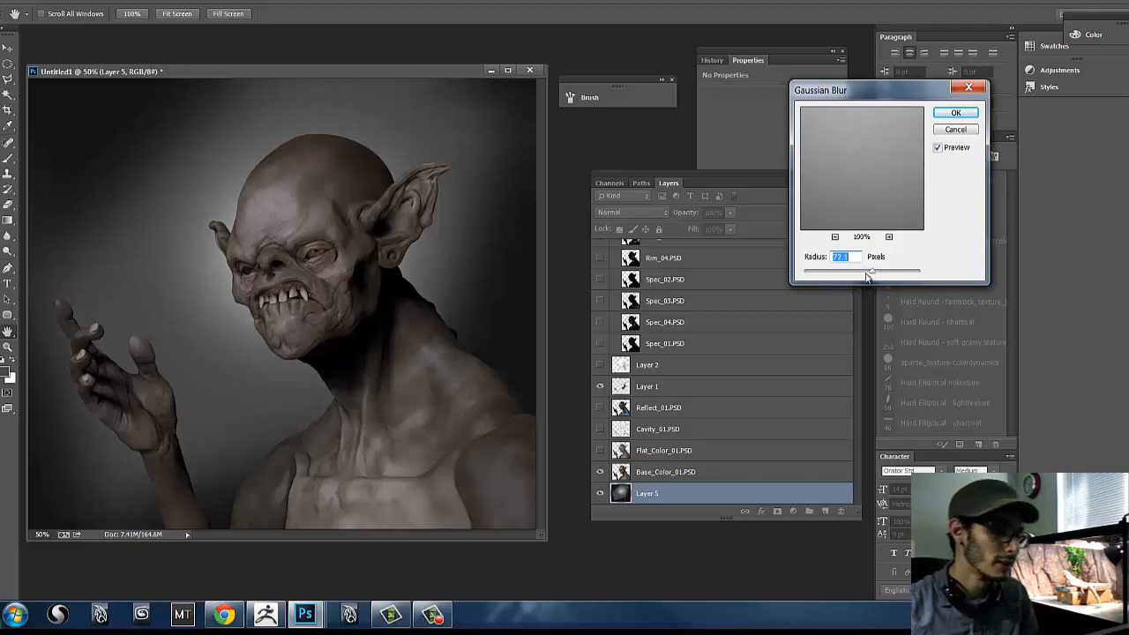
pyautogui.click(955, 113)
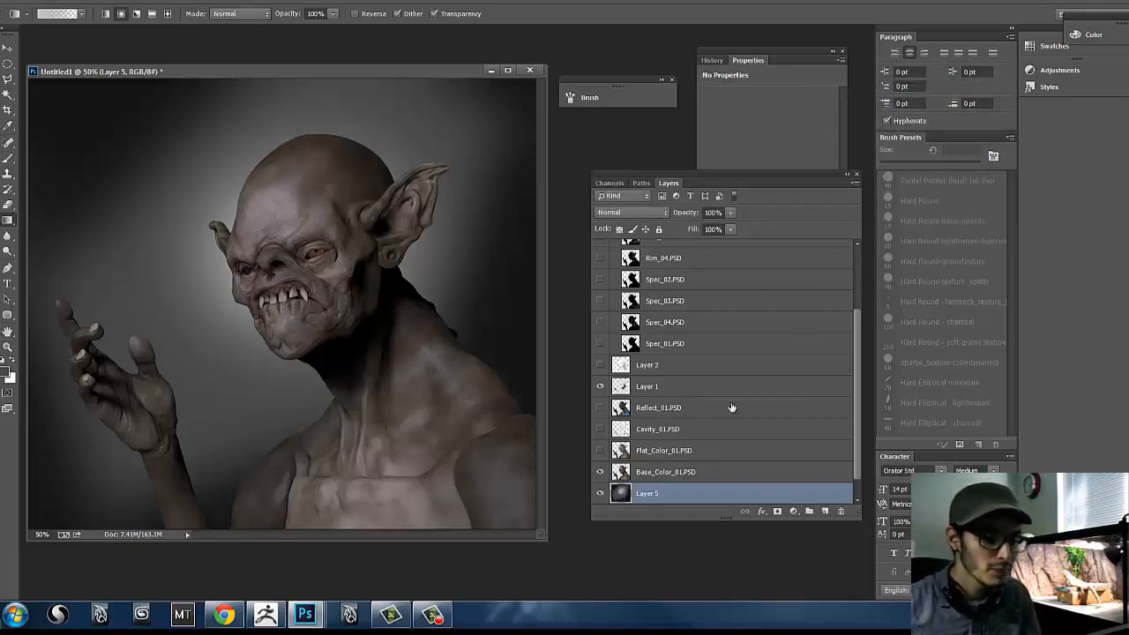
# Step: Toggle the visibility of Layer 1 repeatedly to compare the creature with and without its shadows
pyautogui.click(599, 387)
pyautogui.click(600, 386)
pyautogui.click(599, 386)
pyautogui.click(600, 387)
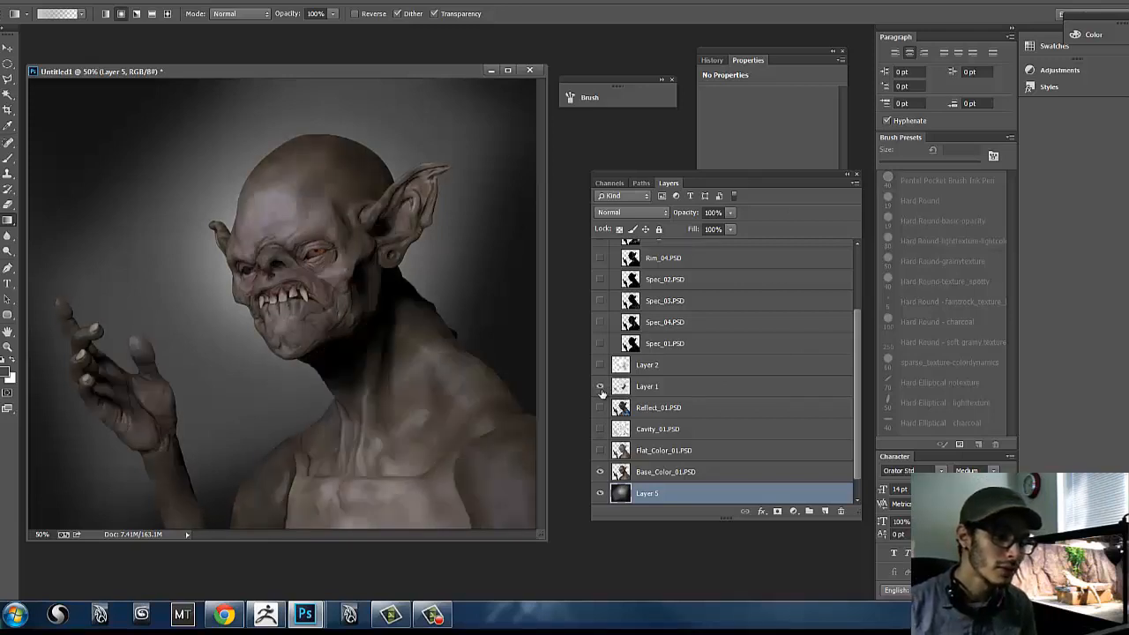
pyautogui.click(600, 386)
pyautogui.click(600, 387)
pyautogui.click(600, 386)
pyautogui.click(600, 387)
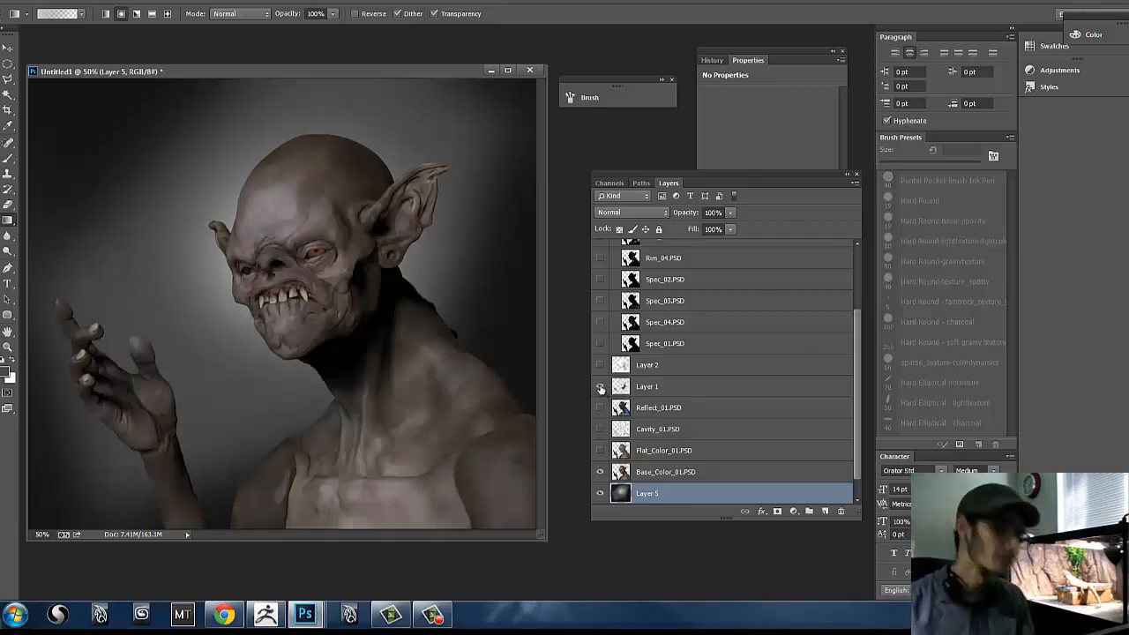
# Step: Add a layer mask to Layer 1 and activate the Brush tool
pyautogui.click(670, 394)
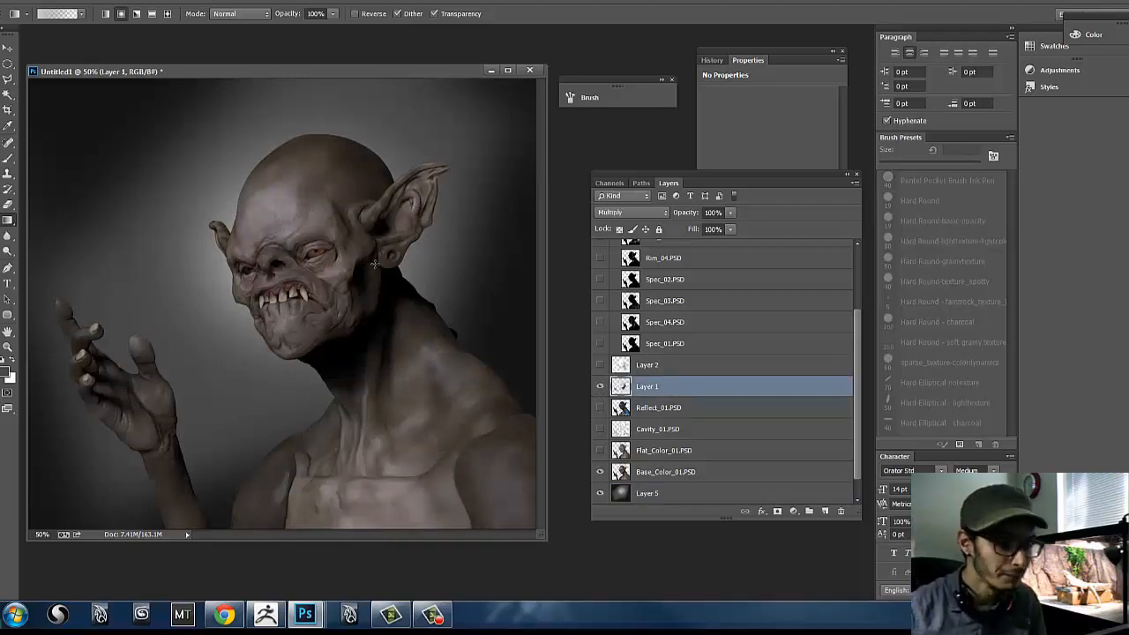
pyautogui.click(777, 511)
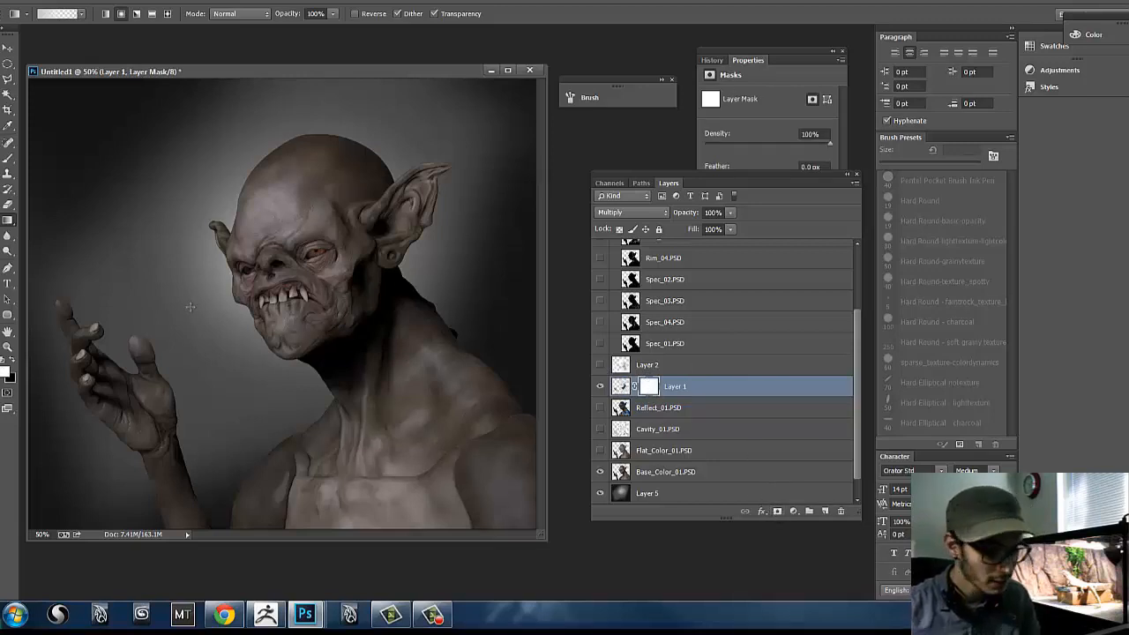
pyautogui.press('b')
# Step: Lower the opacity of Layer 1 itself to 71%
pyautogui.click(621, 389)
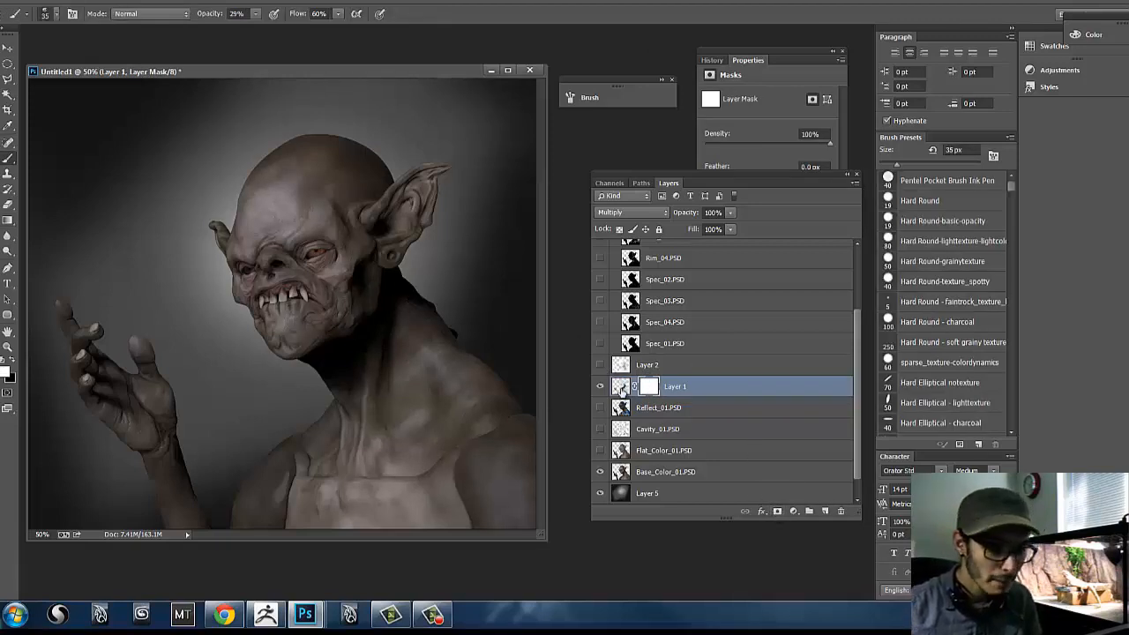
pyautogui.click(729, 228)
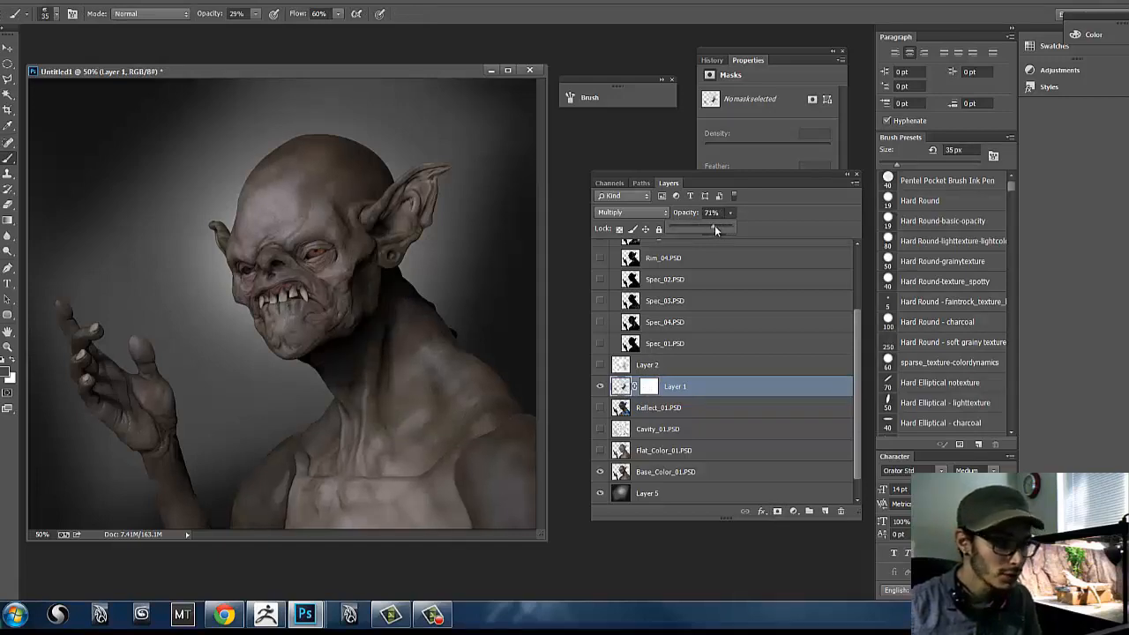
pyautogui.click(854, 186)
pyautogui.click(853, 186)
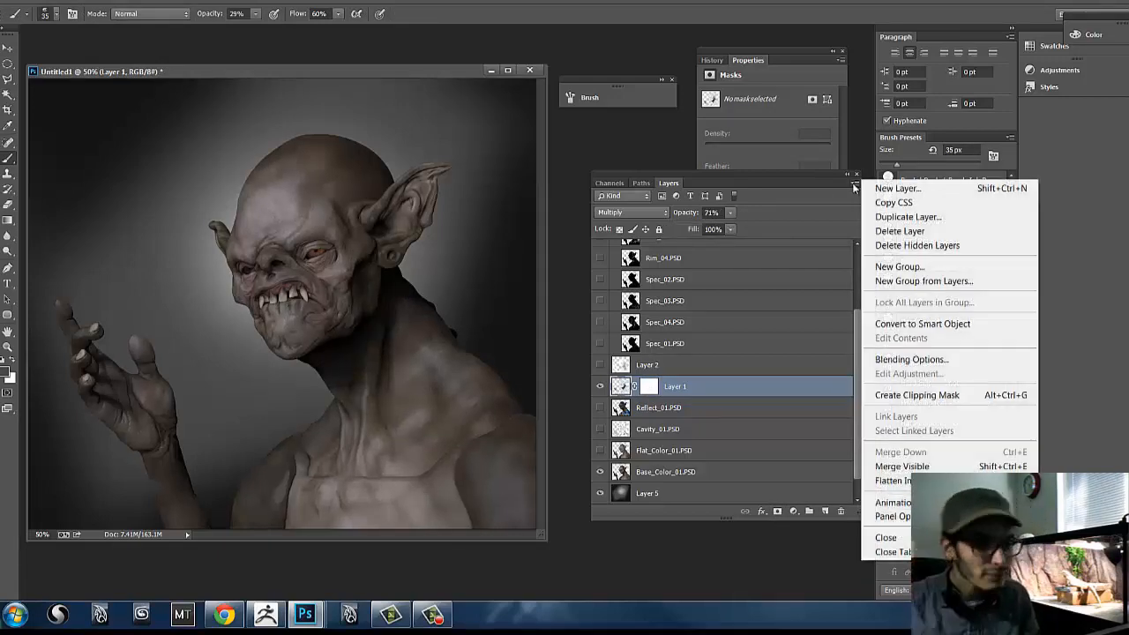
pyautogui.click(854, 186)
# Step: Target Layer 1's mask and choose the "Soft Round - airbrush" brush preset
pyautogui.click(646, 388)
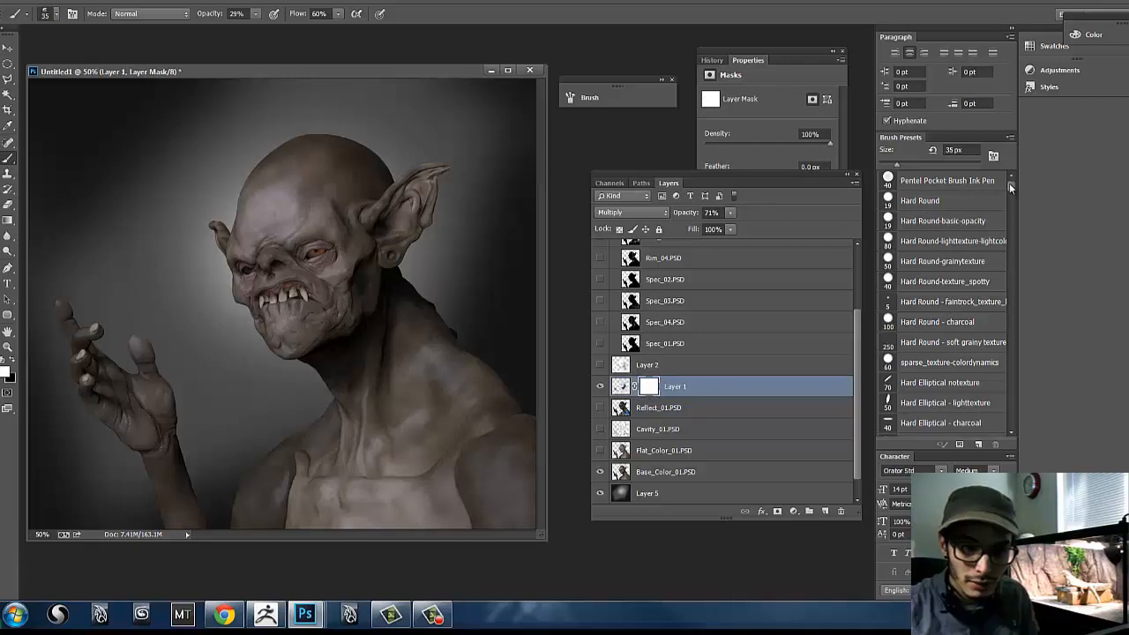
pyautogui.scroll(-5, 944, 305)
pyautogui.click(922, 263)
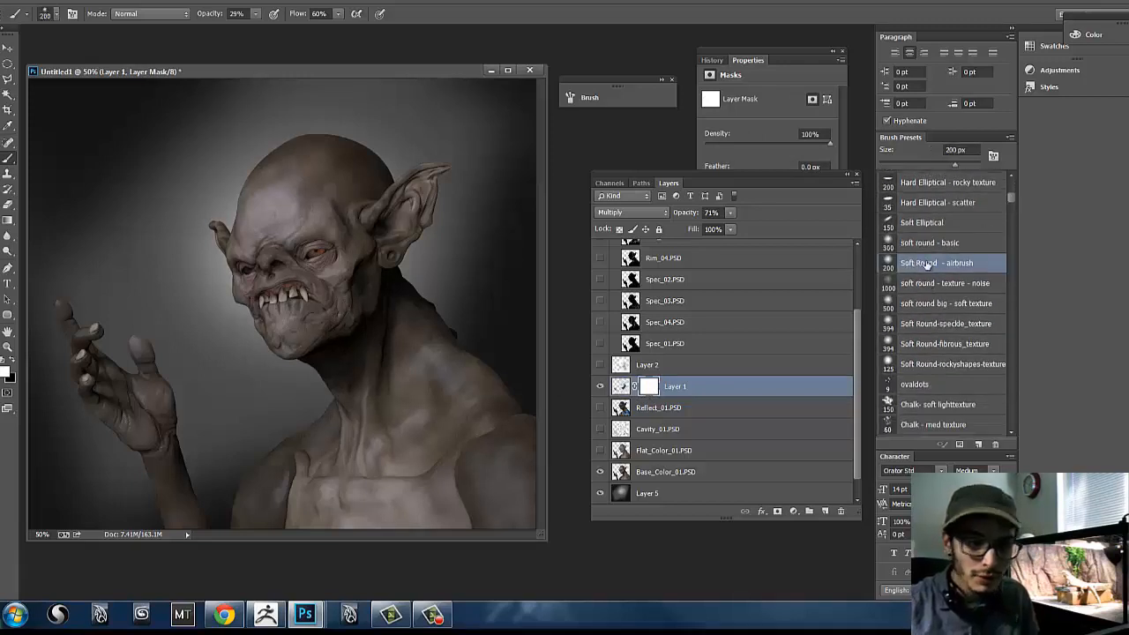
# Step: Enable Transfer for the airbrush with 0% opacity jitter, and review its Shape Dynamics settings
pyautogui.click(620, 97)
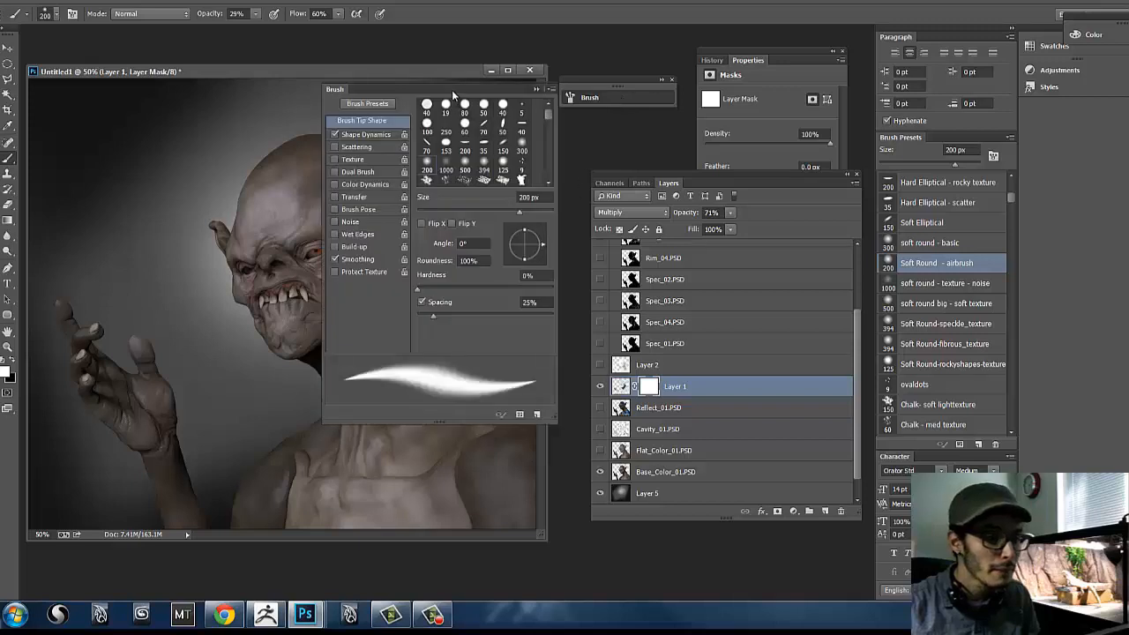
pyautogui.moveTo(451, 90); pyautogui.dragTo(642, 107)
pyautogui.click(556, 215)
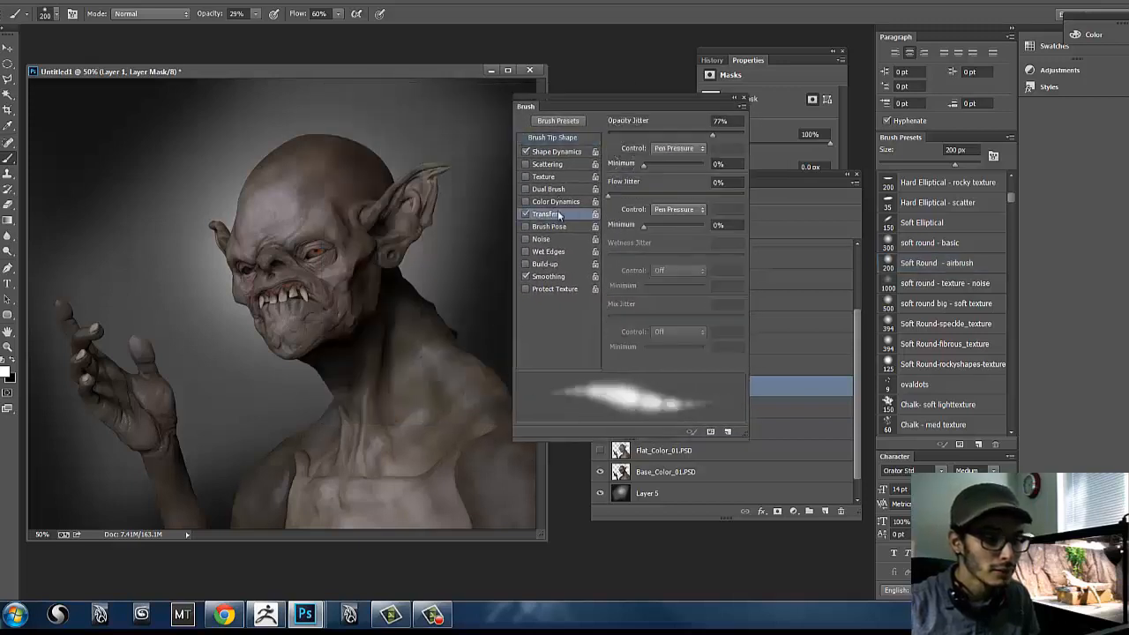
pyautogui.moveTo(706, 137); pyautogui.dragTo(620, 146)
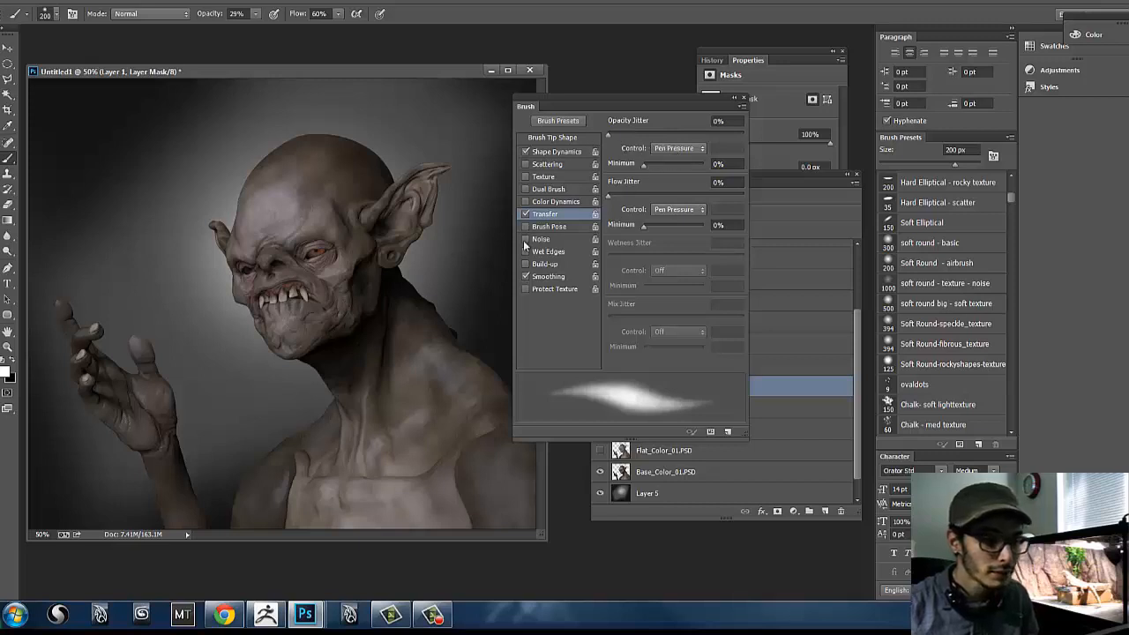
pyautogui.click(557, 151)
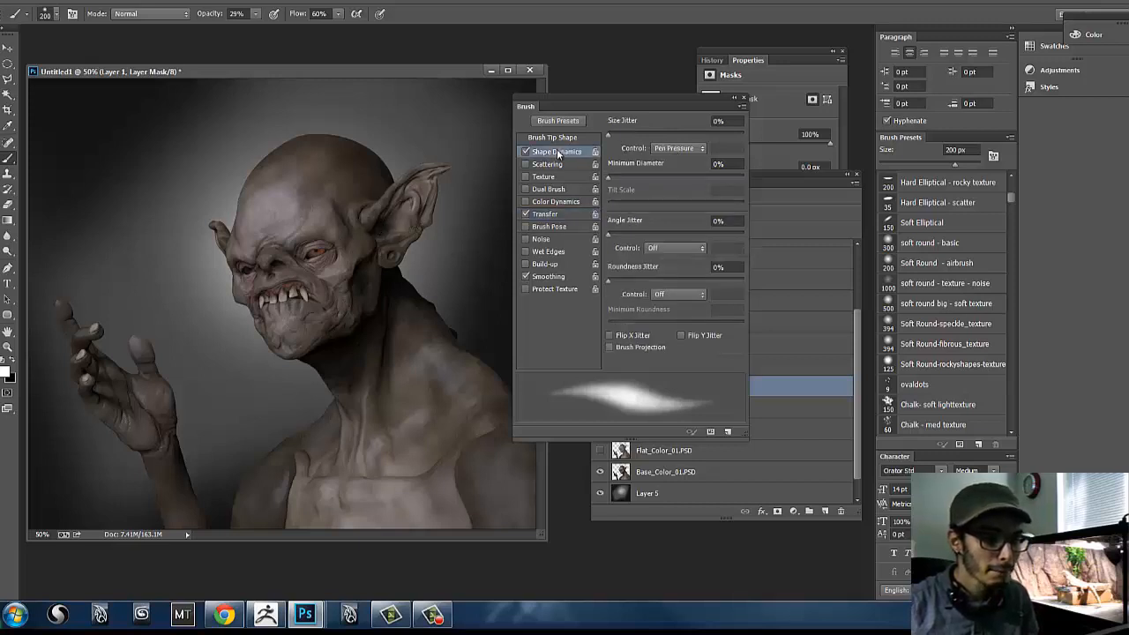
# Step: Lightly paint black on Layer 1's mask to soften the shadows, toggling the layer's visibility to compare
pyautogui.click(773, 185)
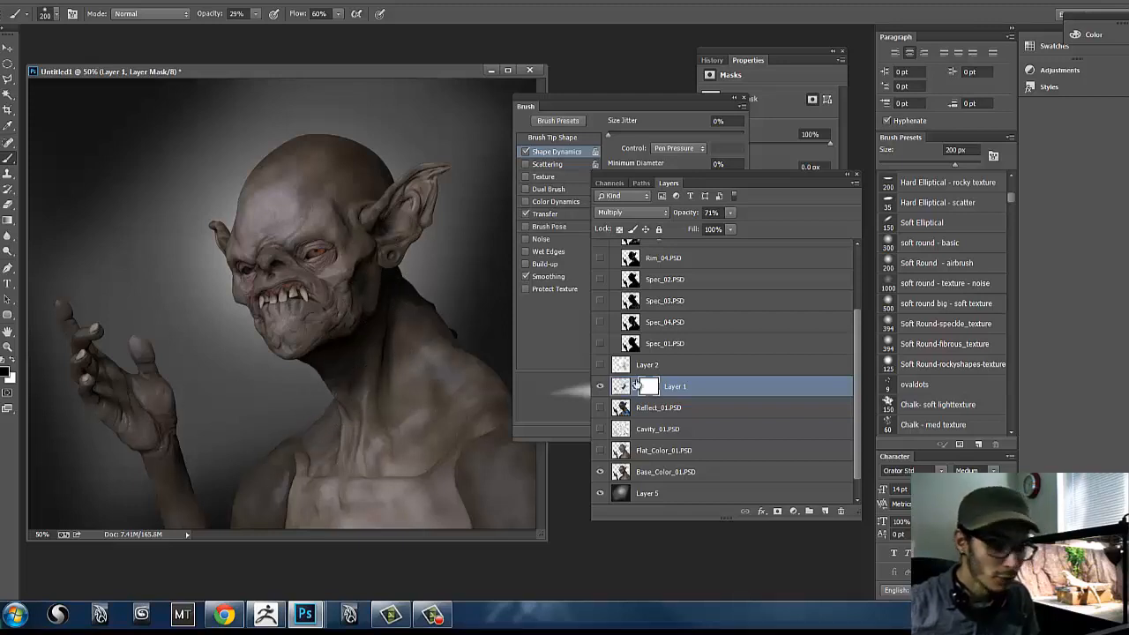
pyautogui.click(600, 386)
pyautogui.click(601, 386)
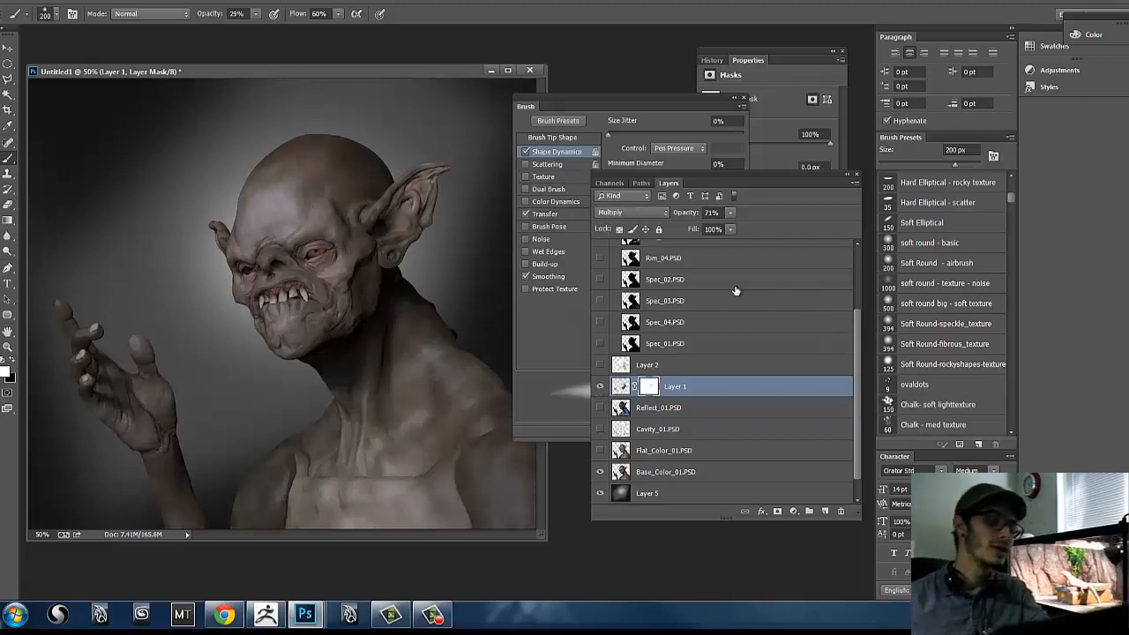
# Step: Show Layer 2, set its blend mode to Multiply and toggle it to compare the shading
pyautogui.click(601, 365)
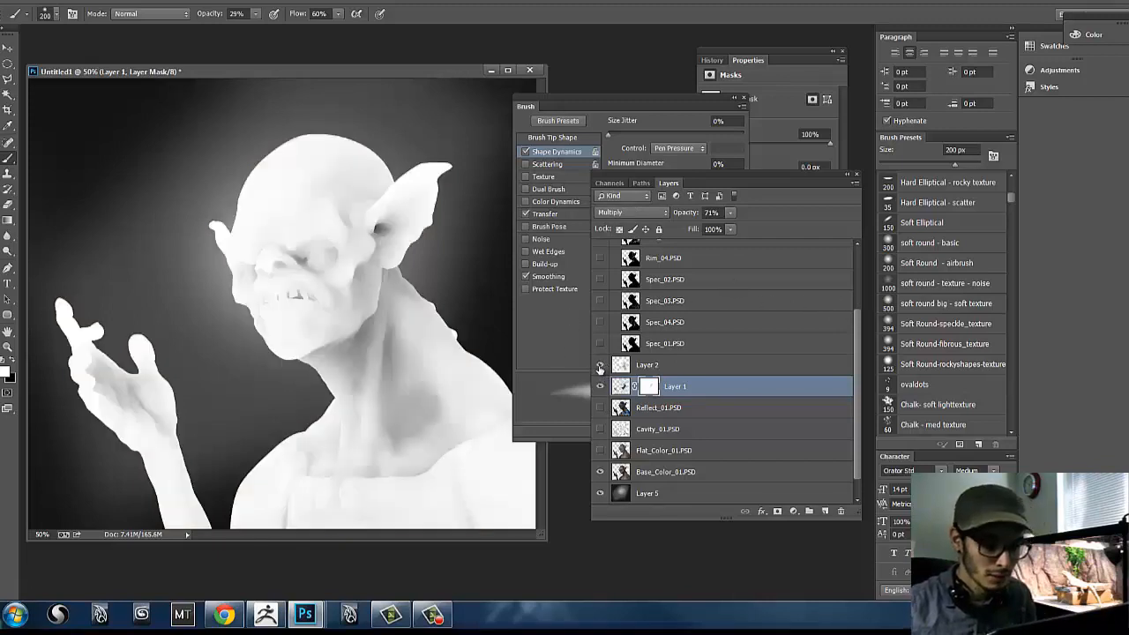
pyautogui.click(670, 368)
pyautogui.click(635, 213)
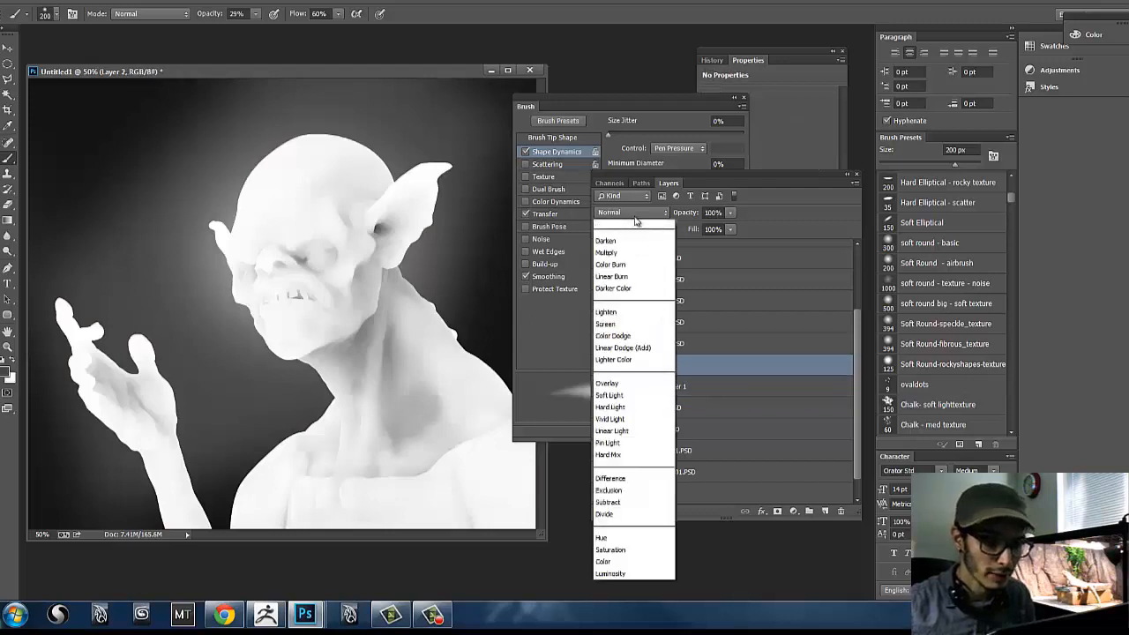
pyautogui.click(651, 274)
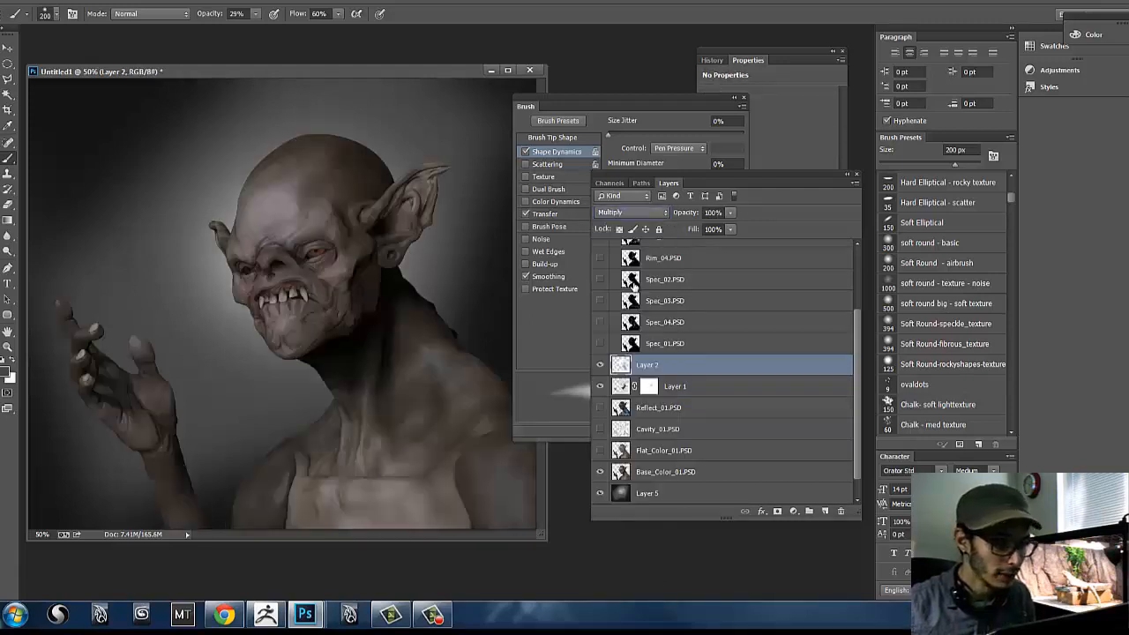
pyautogui.click(601, 365)
pyautogui.click(601, 366)
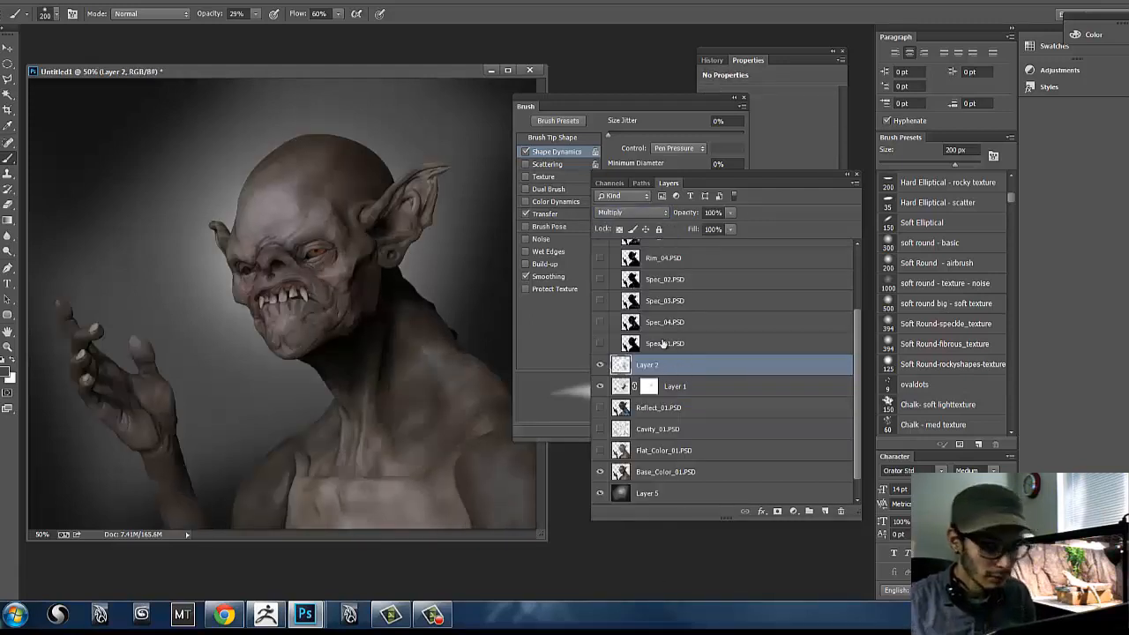
# Step: Apply Levels to Layer 2 with input values of 26, 0.57 and 232
pyautogui.press('i')
pyautogui.hotkey('ctrl', 'l')
pyautogui.moveTo(849, 223); pyautogui.dragTo(873, 220)
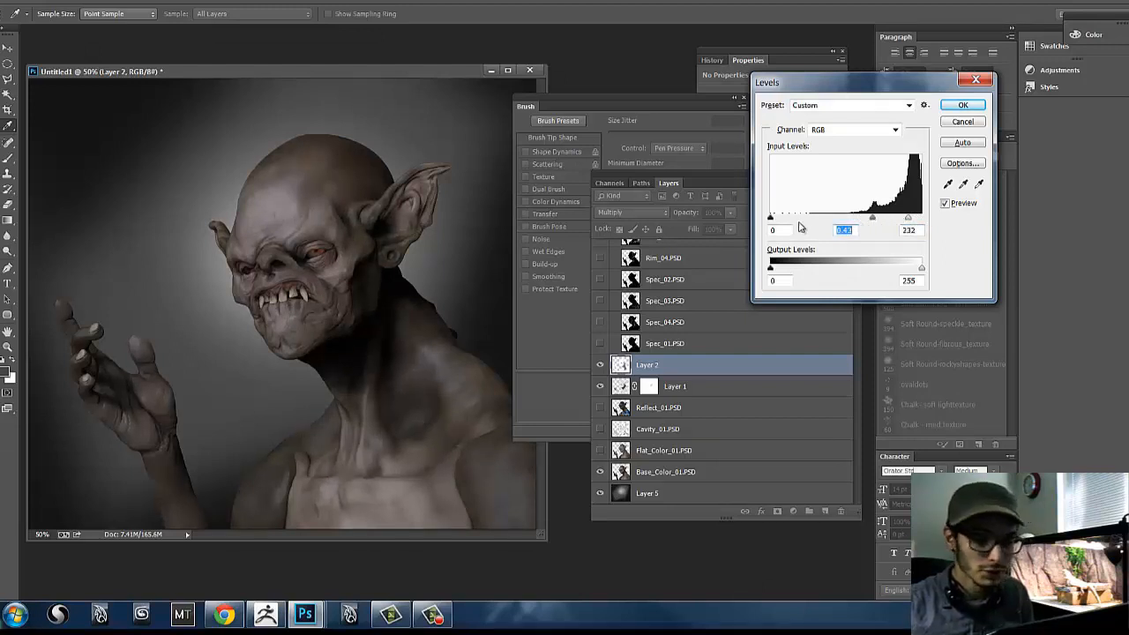
pyautogui.moveTo(777, 221)
pyautogui.mouseDown()
pyautogui.moveTo(809, 221)
pyautogui.moveTo(787, 222)
pyautogui.mouseUp()
pyautogui.moveTo(875, 218); pyautogui.dragTo(867, 217)
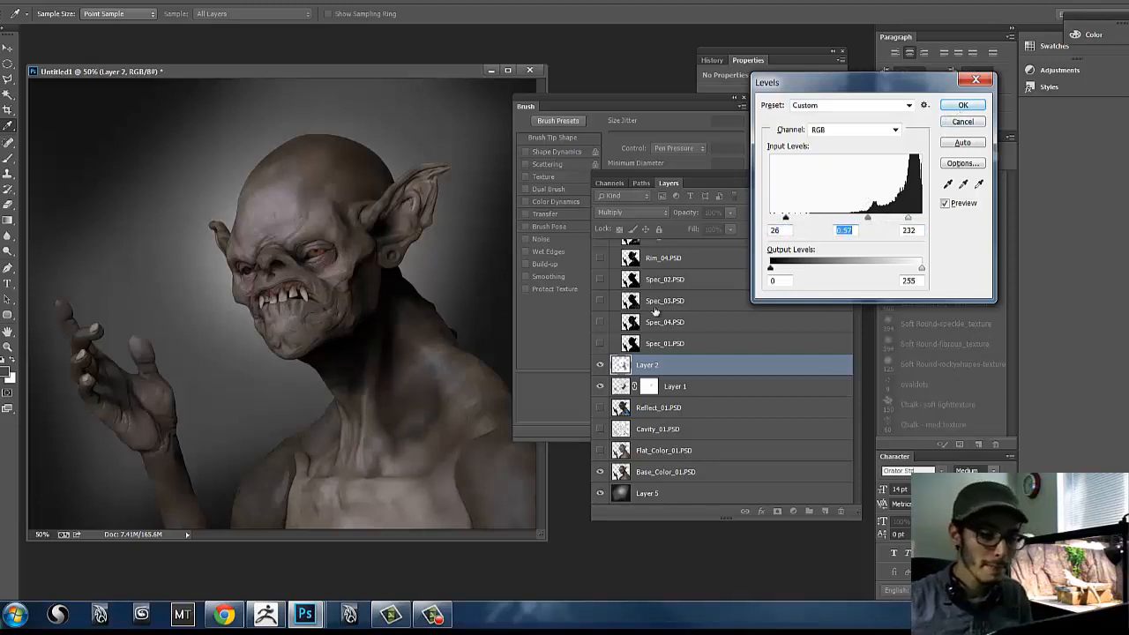
pyautogui.click(961, 106)
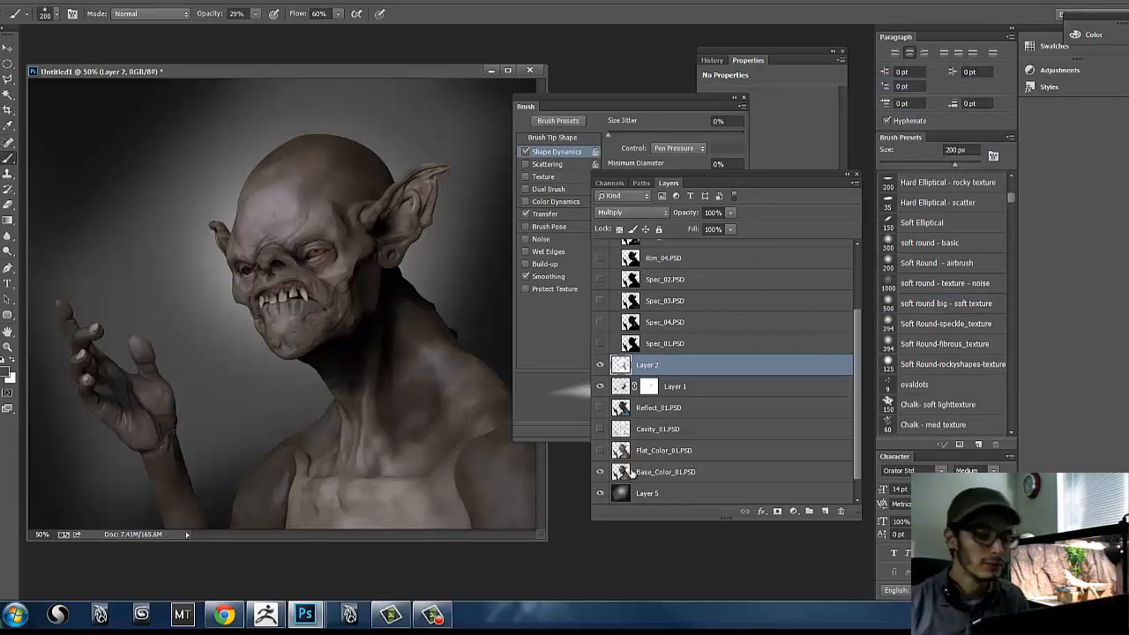
# Step: Toggle the visibility of Base_Color_01.PSD to compare the image with and without the base color
pyautogui.click(601, 472)
pyautogui.click(600, 472)
pyautogui.click(601, 472)
pyautogui.click(601, 472)
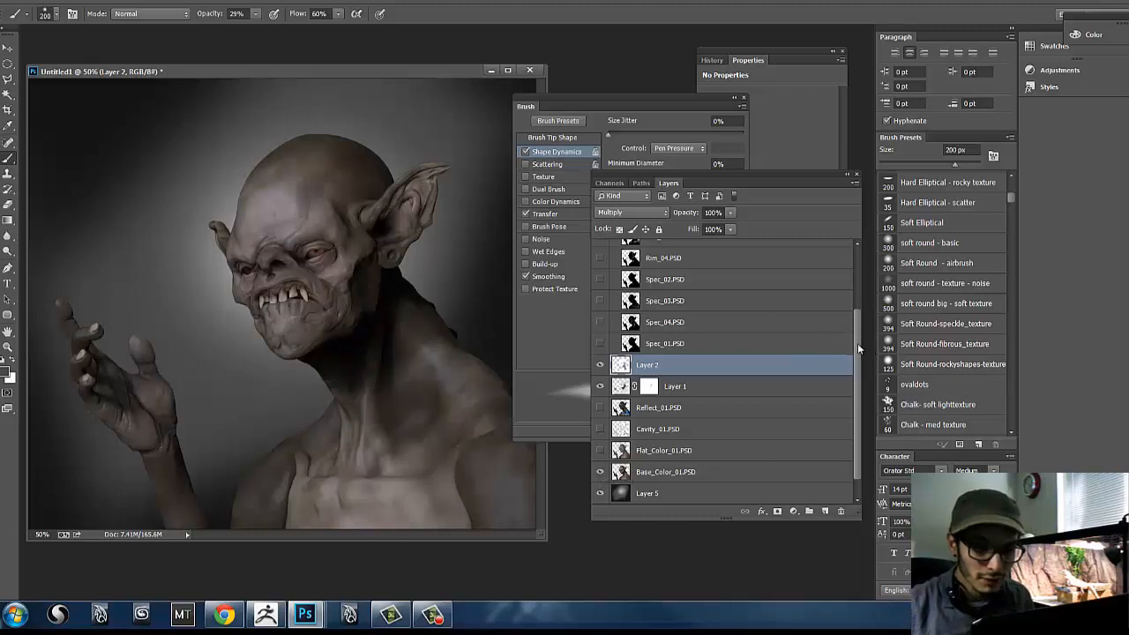
# Step: Toggle Rim_01.PSD in the lights group on and off to examine its effect on the creature
pyautogui.moveTo(857, 343); pyautogui.dragTo(848, 276)
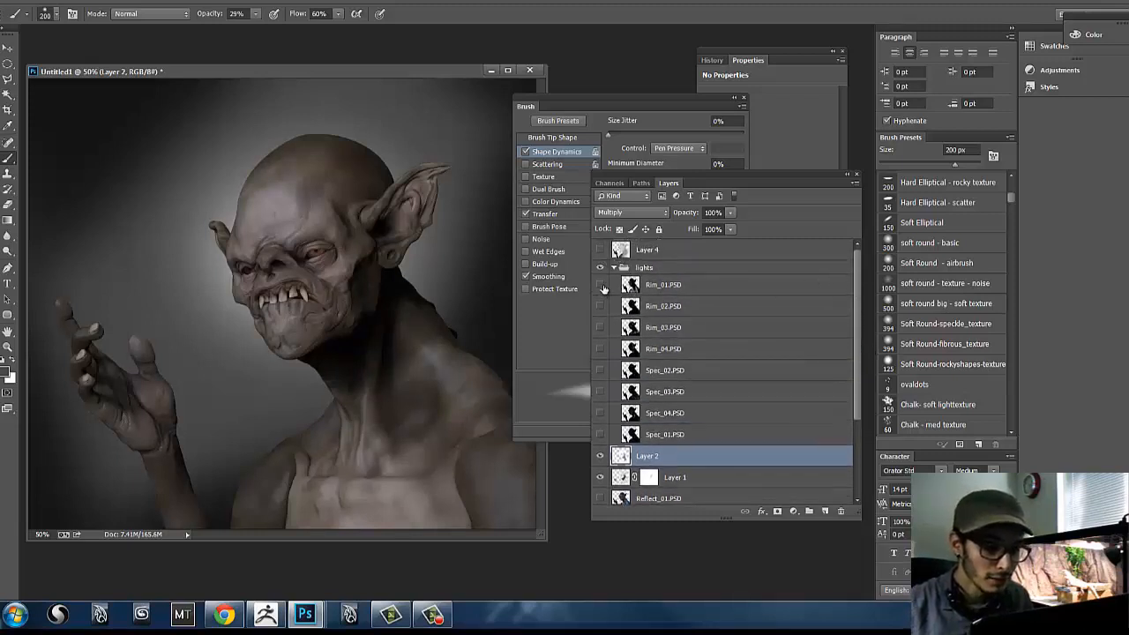
pyautogui.click(601, 284)
pyautogui.click(599, 284)
pyautogui.click(600, 285)
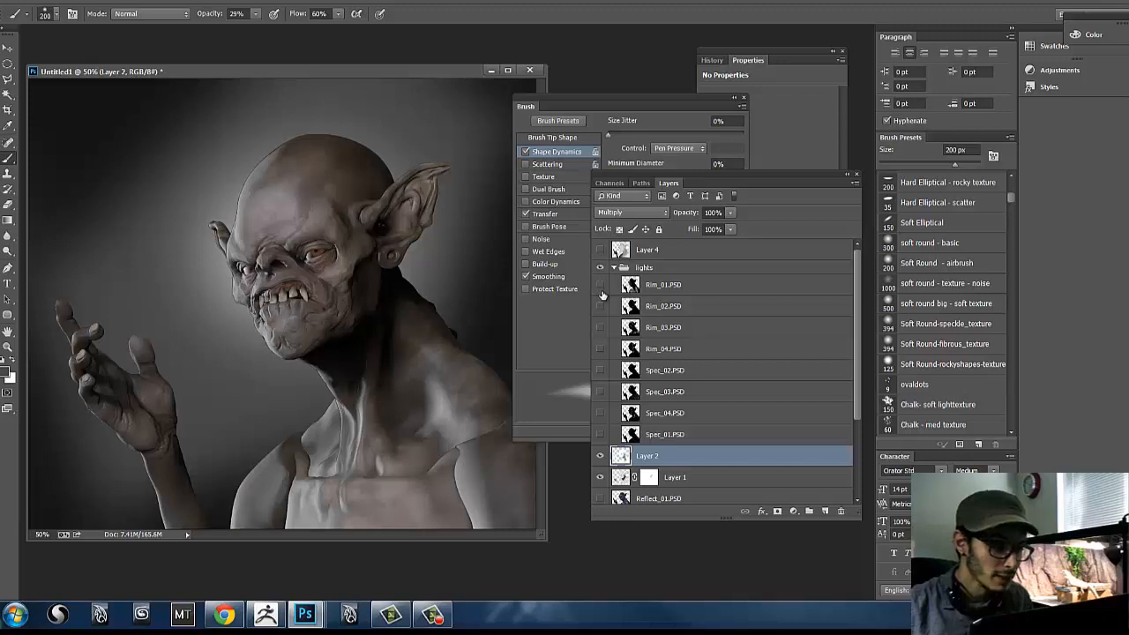
pyautogui.click(600, 292)
pyautogui.click(601, 291)
pyautogui.click(602, 291)
# Step: Show Rim_02.PSD in the lights group and try the Multiply and Lighten blend modes on it
pyautogui.click(601, 306)
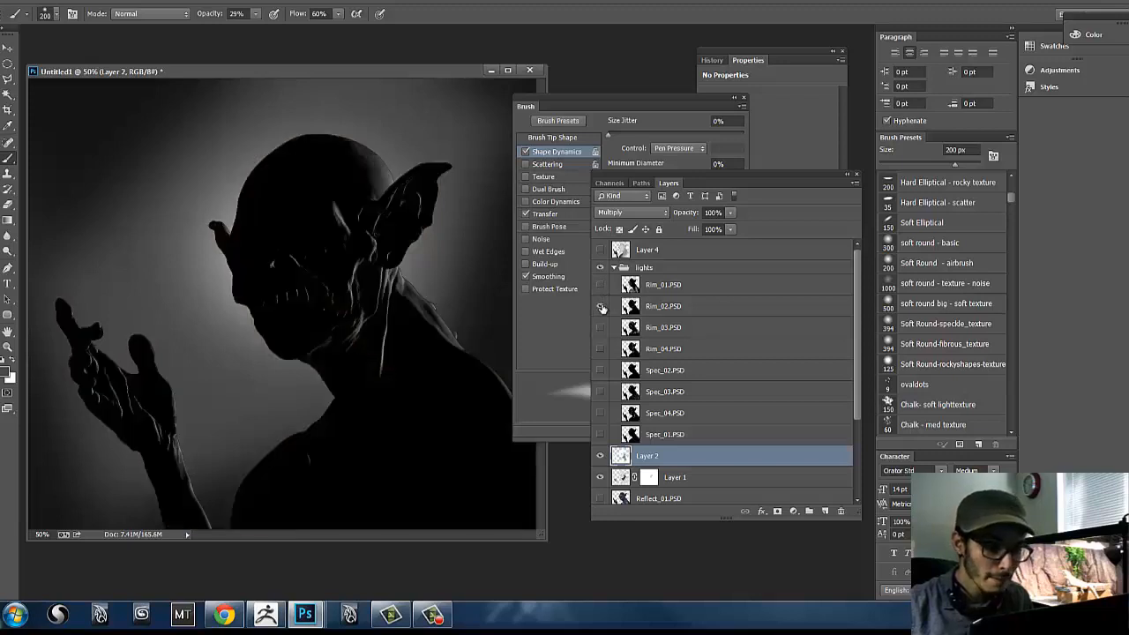
pyautogui.click(659, 307)
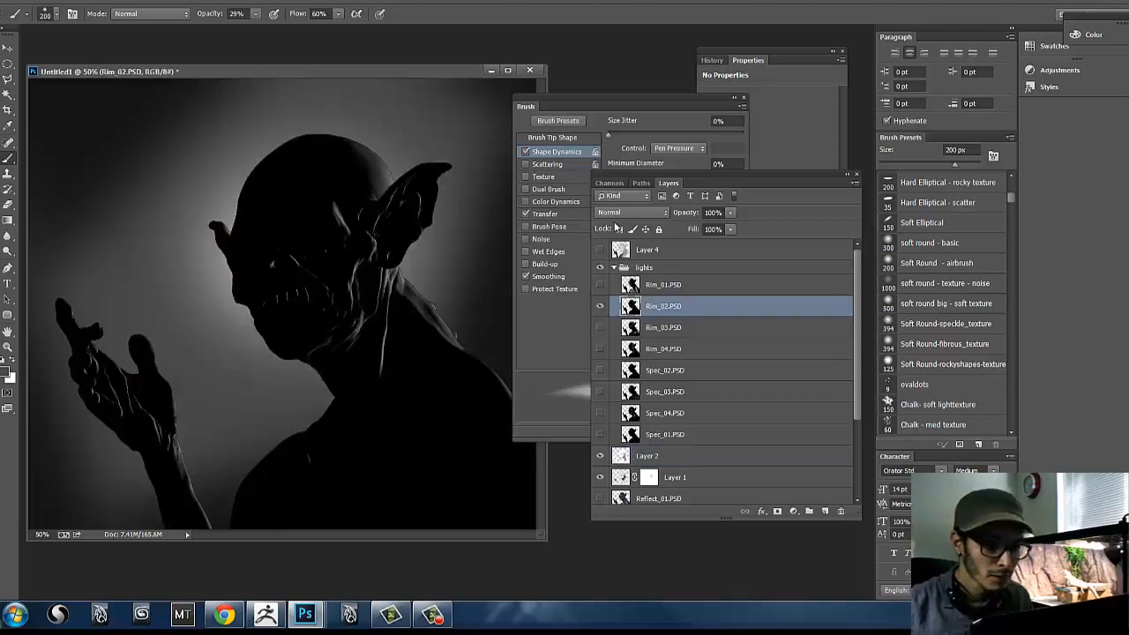
pyautogui.click(628, 213)
pyautogui.click(626, 280)
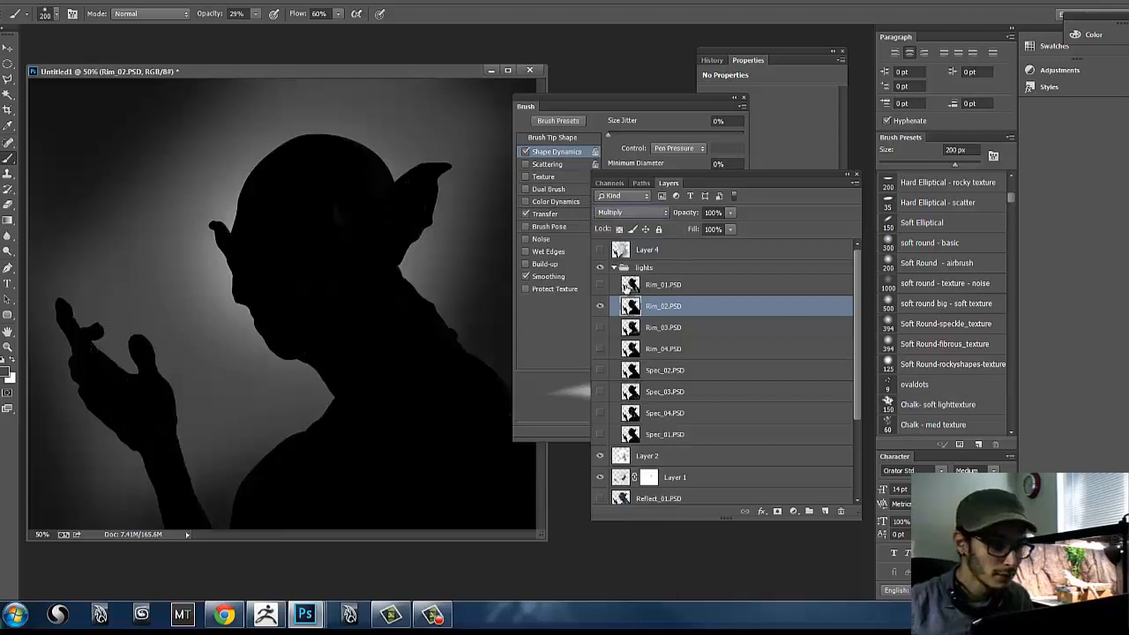
pyautogui.click(628, 212)
pyautogui.click(628, 334)
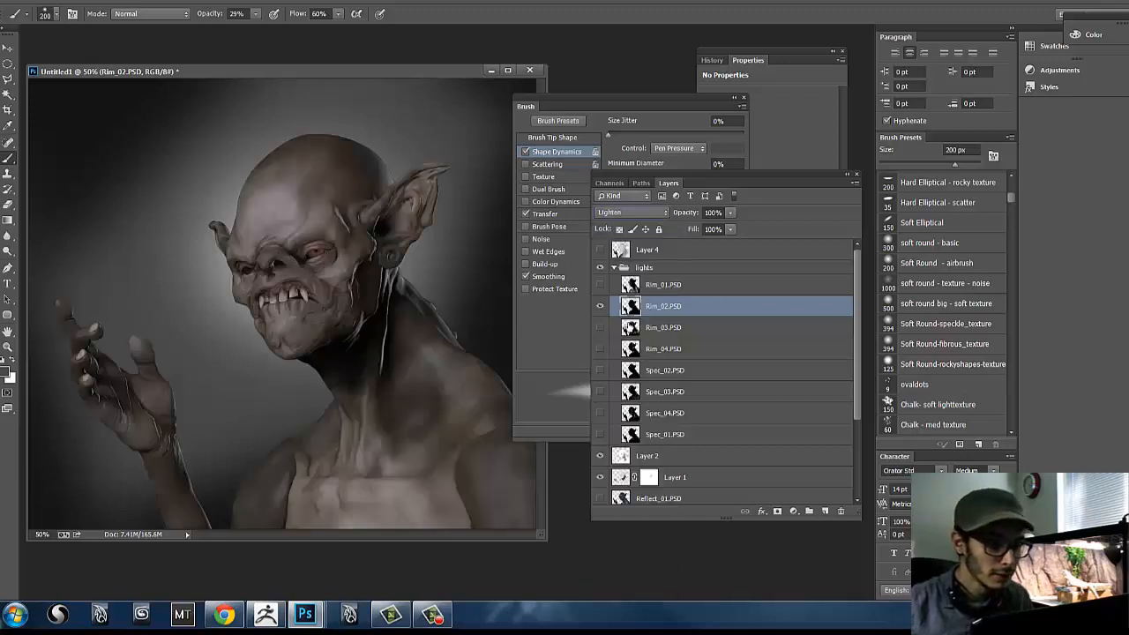
# Step: Compare the lightening blend modes on Rim_02.PSD and settle on Screen
pyautogui.press('Down')
pyautogui.press('Up')
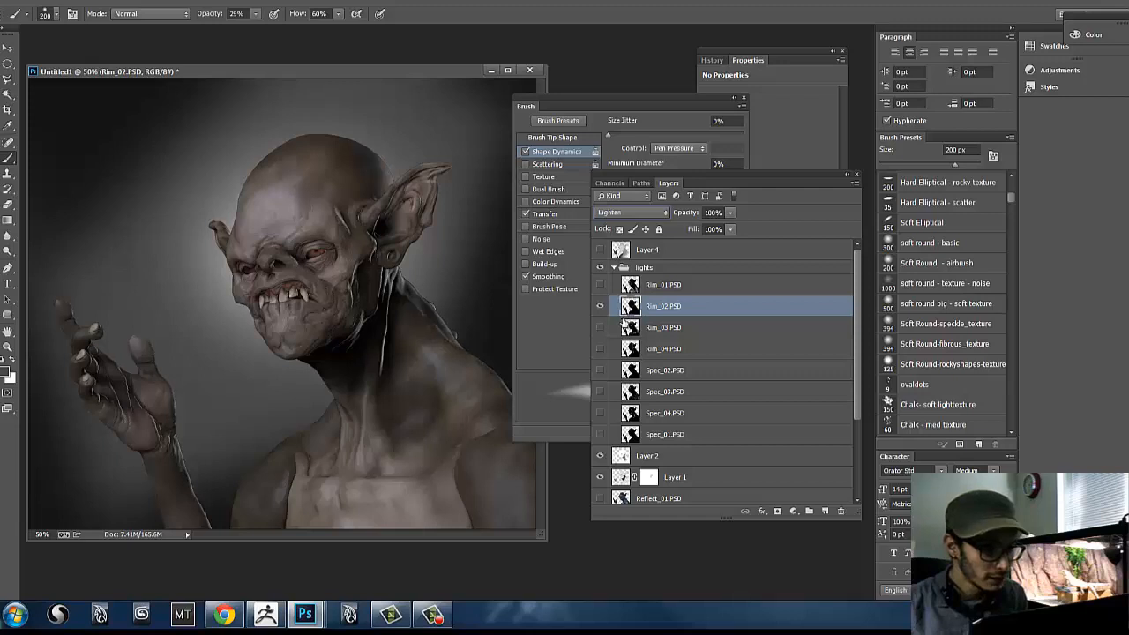
pyautogui.press('Down')
pyautogui.press('Down')
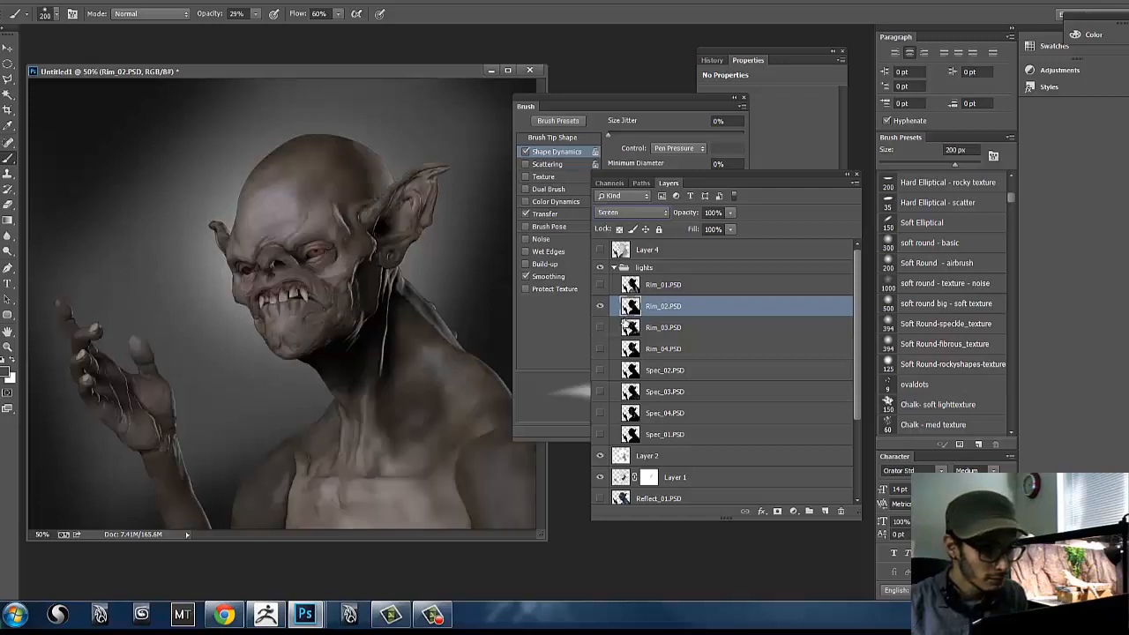
pyautogui.press('Down')
pyautogui.press('Down')
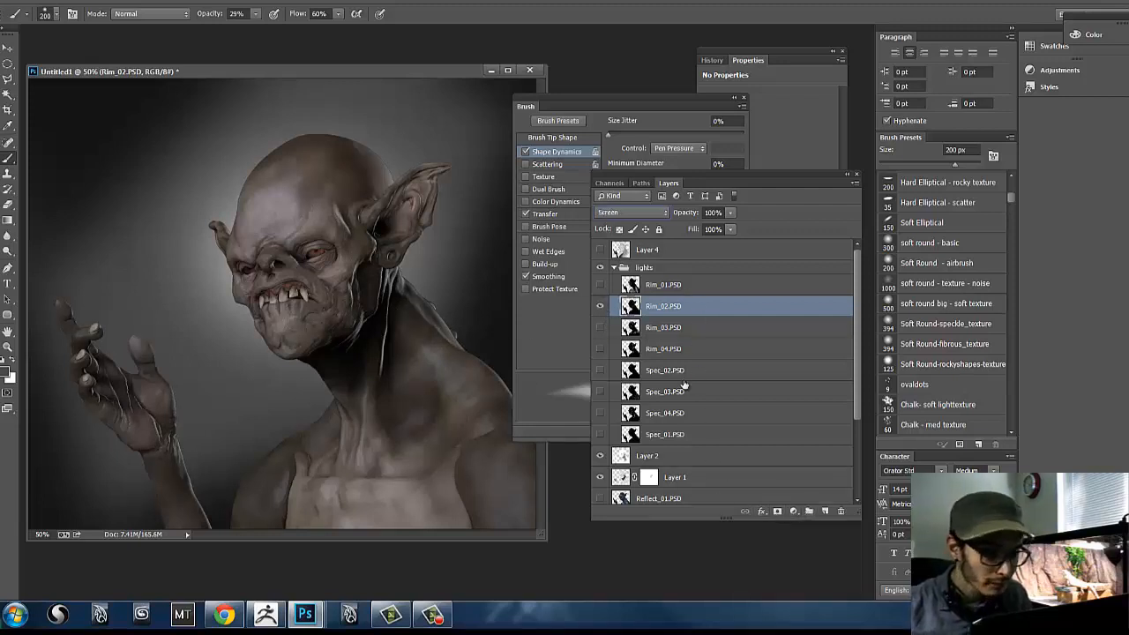
# Step: Add a mask to Rim_02.PSD and paint out the stray rim highlights along the neck, raising the brush opacity to 67%
pyautogui.click(777, 511)
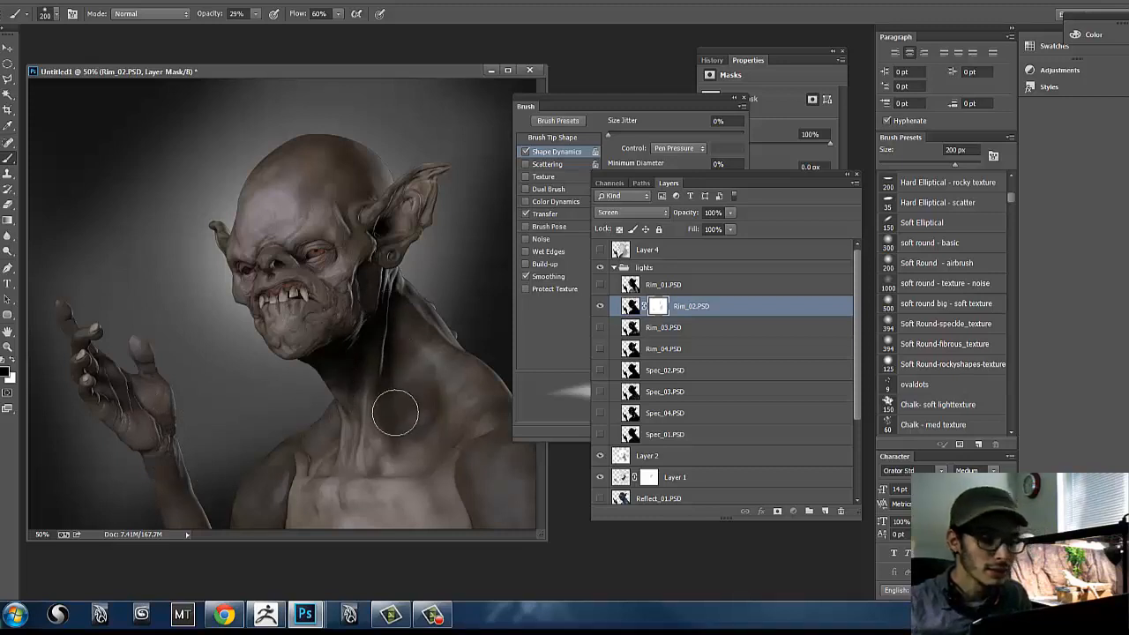
pyautogui.click(256, 14)
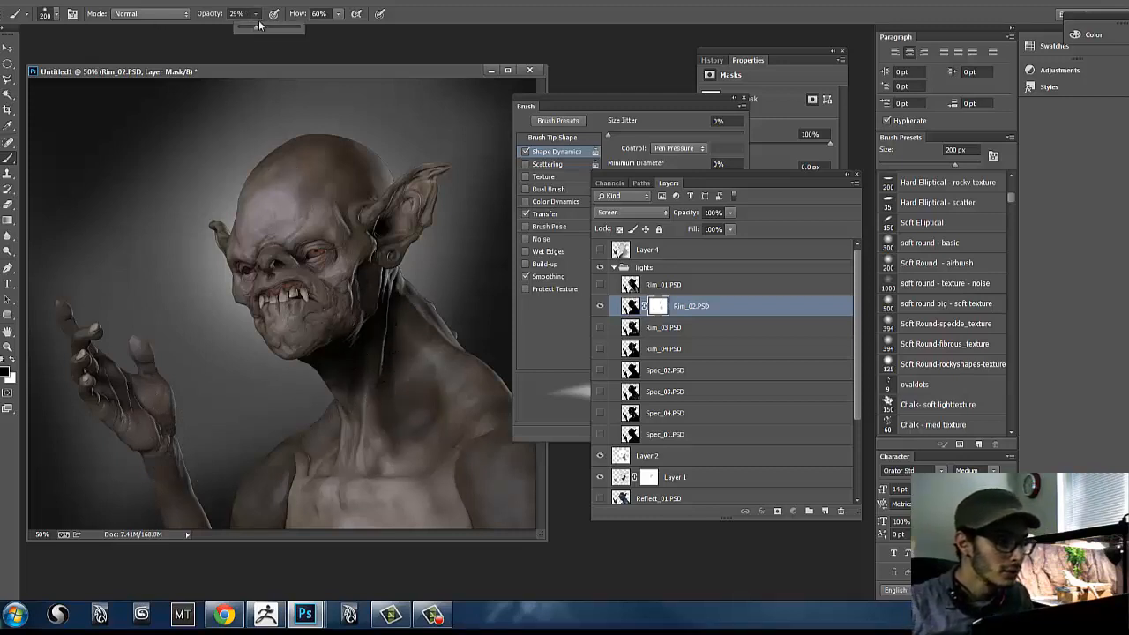
pyautogui.moveTo(277, 33); pyautogui.dragTo(280, 33)
pyautogui.click(376, 335)
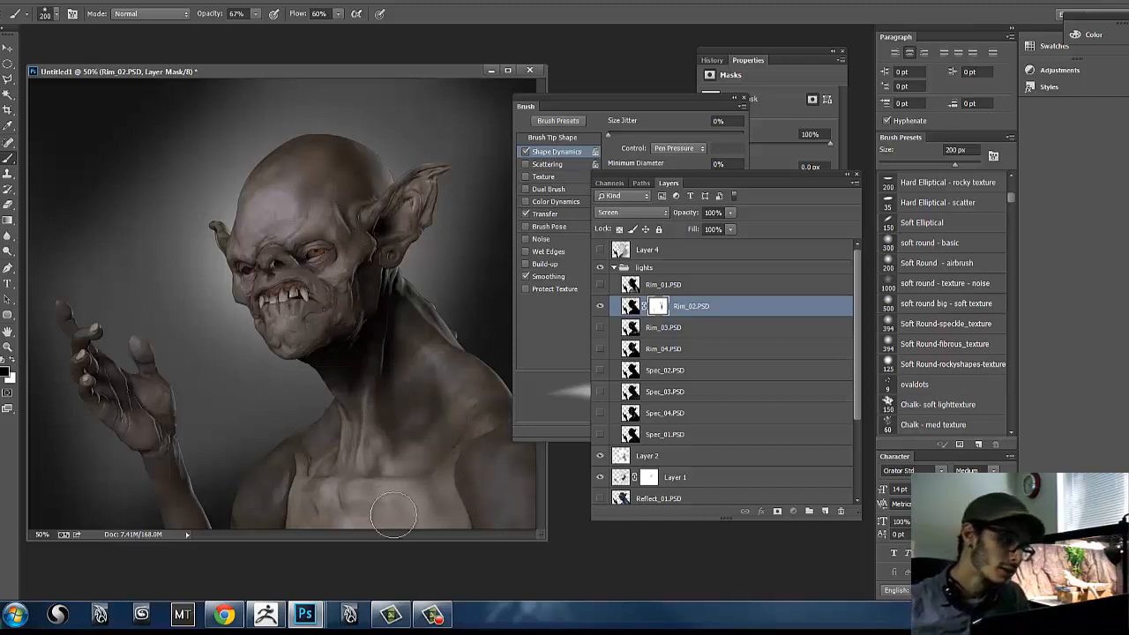
# Step: Switch to ZBrush and bring the Render and Light settings into view
pyautogui.click(265, 613)
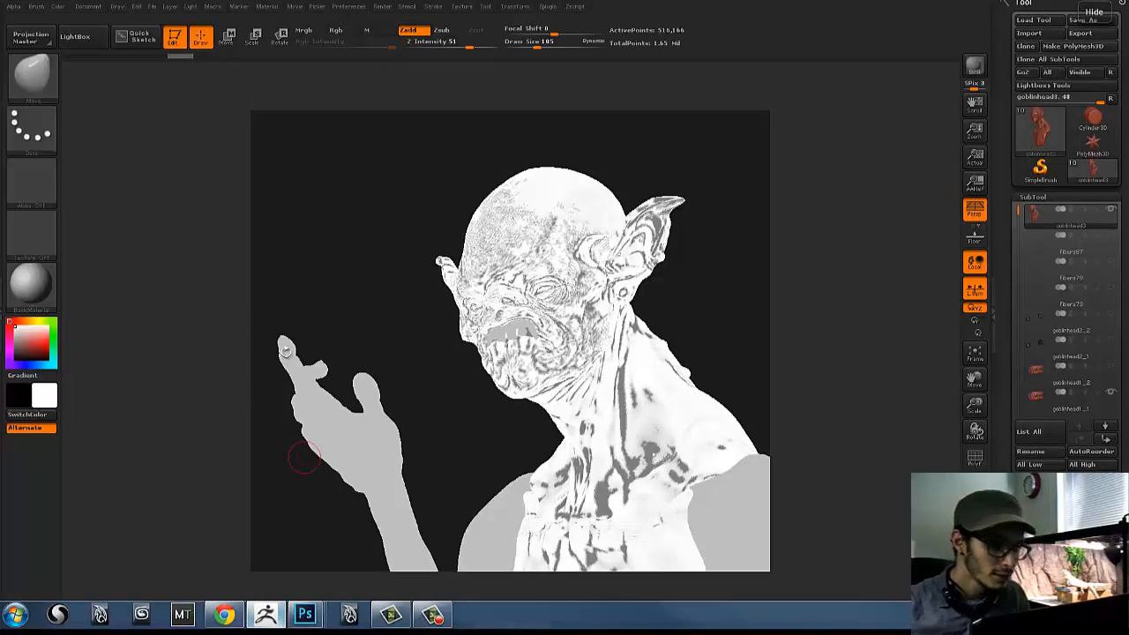
pyautogui.moveTo(1004, 168); pyautogui.dragTo(1006, 234)
pyautogui.moveTo(1001, 144); pyautogui.dragTo(1004, 529)
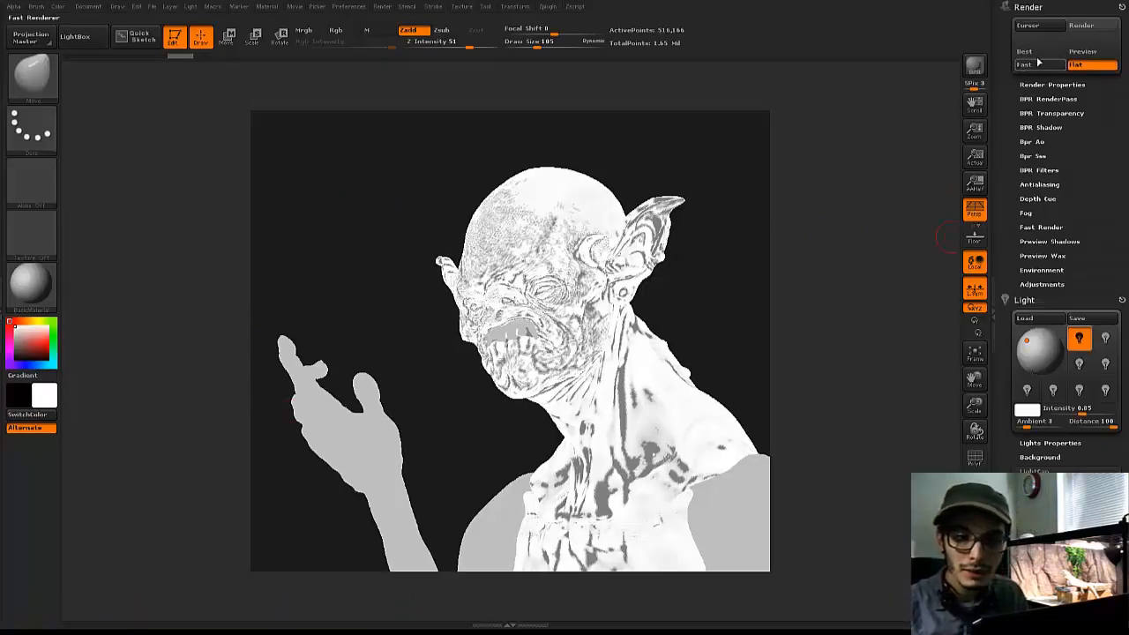
# Step: Set the renderer to Preview and clear the mask from the goblin head subtool
pyautogui.click(1087, 54)
pyautogui.moveTo(998, 400); pyautogui.dragTo(1023, 231)
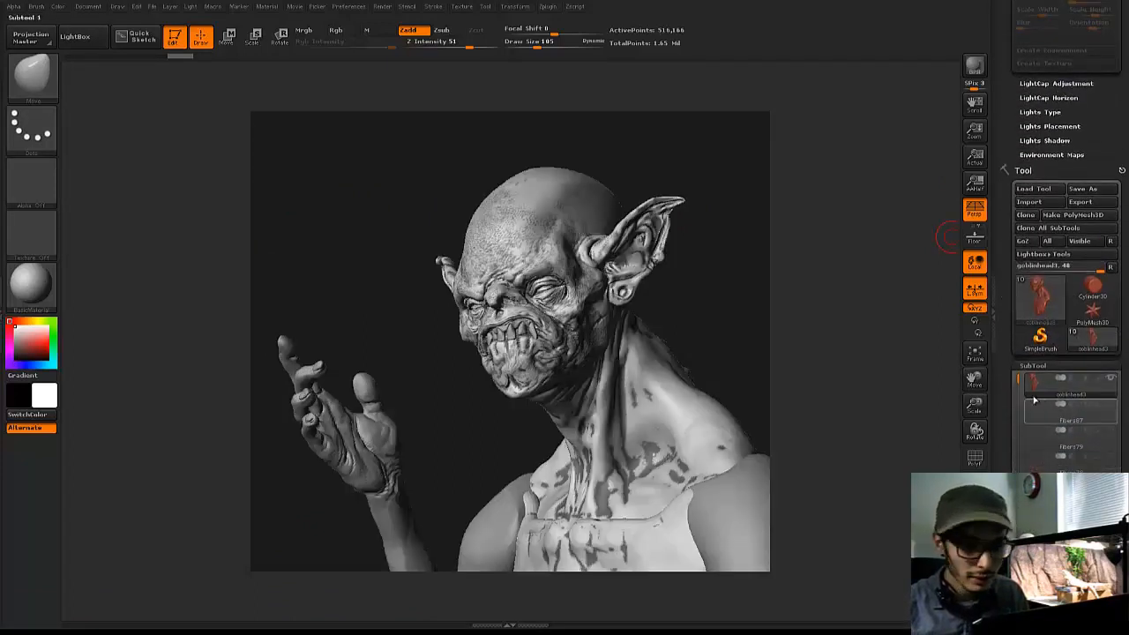
pyautogui.moveTo(1005, 397); pyautogui.dragTo(1050, 252)
pyautogui.click(1032, 223)
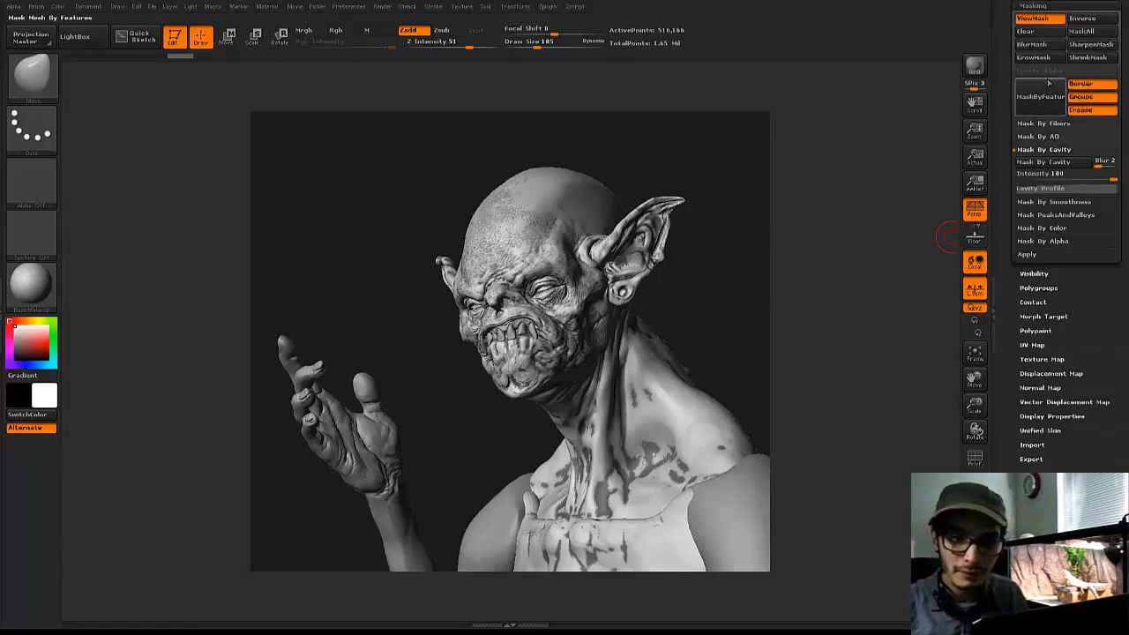
pyautogui.click(1035, 35)
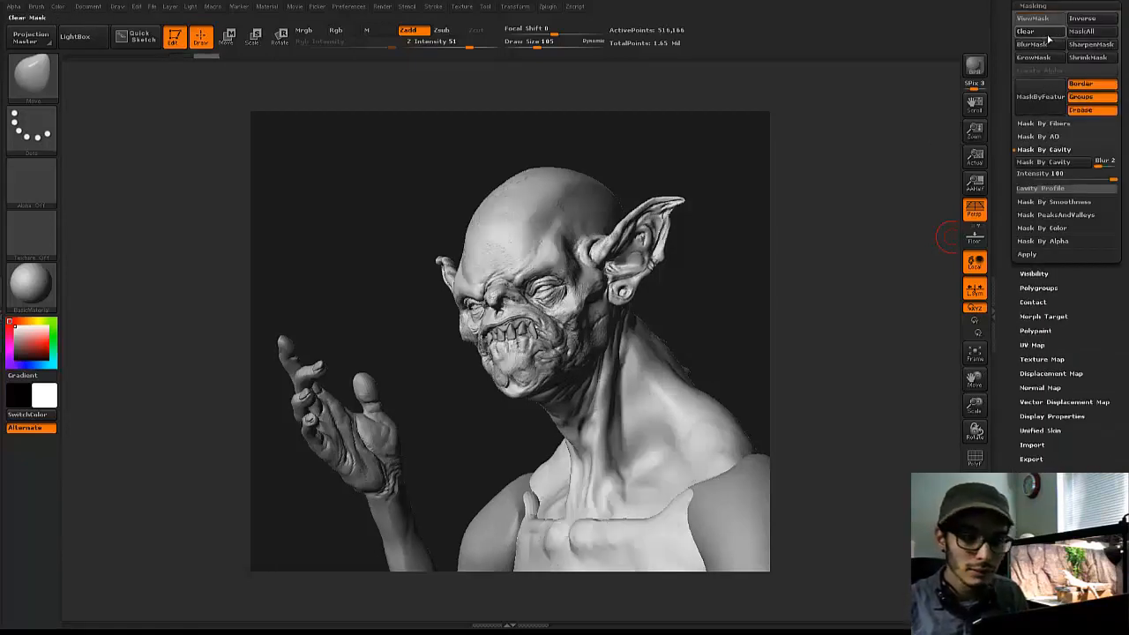
# Step: Apply a MatCap Skin material to the creature and set the current color to dark red (152, 21, 21)
pyautogui.click(23, 295)
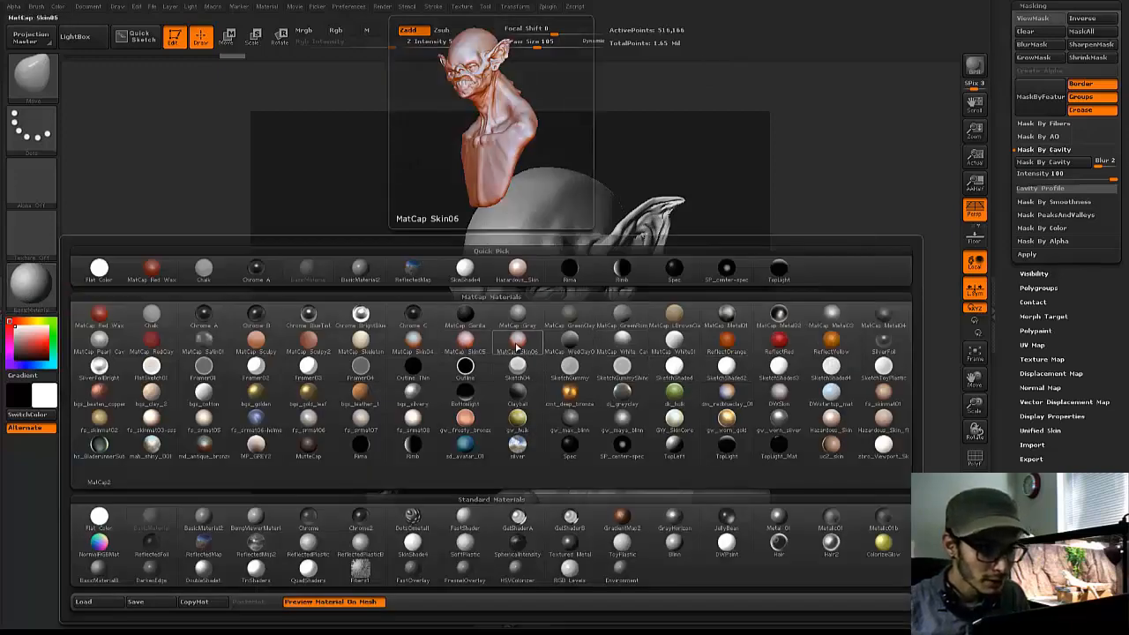
pyautogui.click(411, 342)
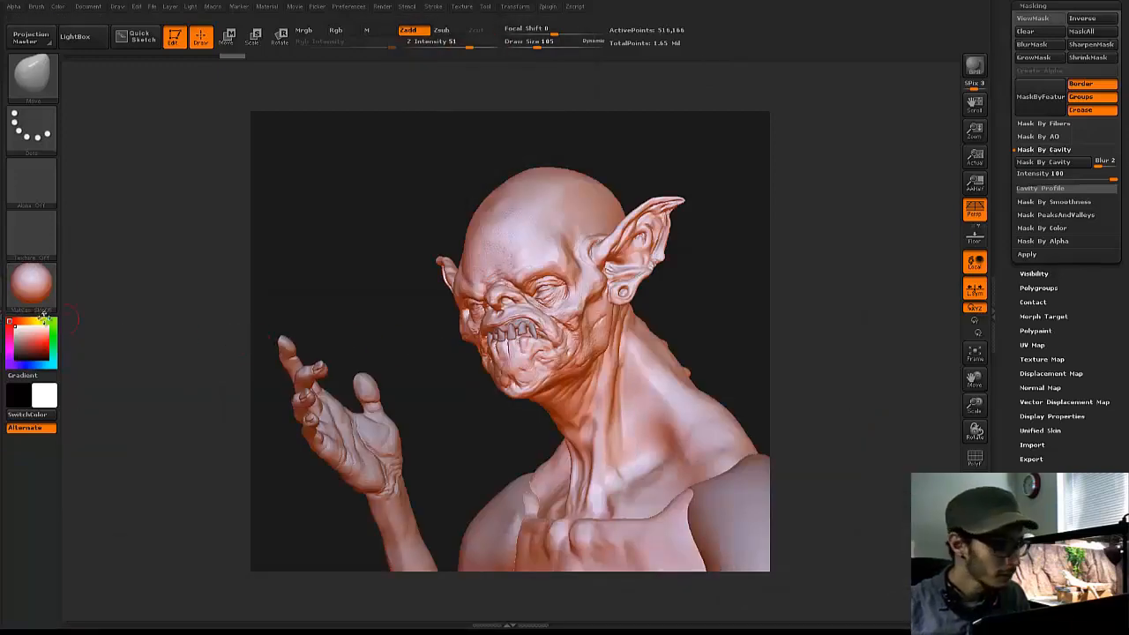
pyautogui.click(35, 348)
pyautogui.moveTo(36, 348); pyautogui.dragTo(38, 350)
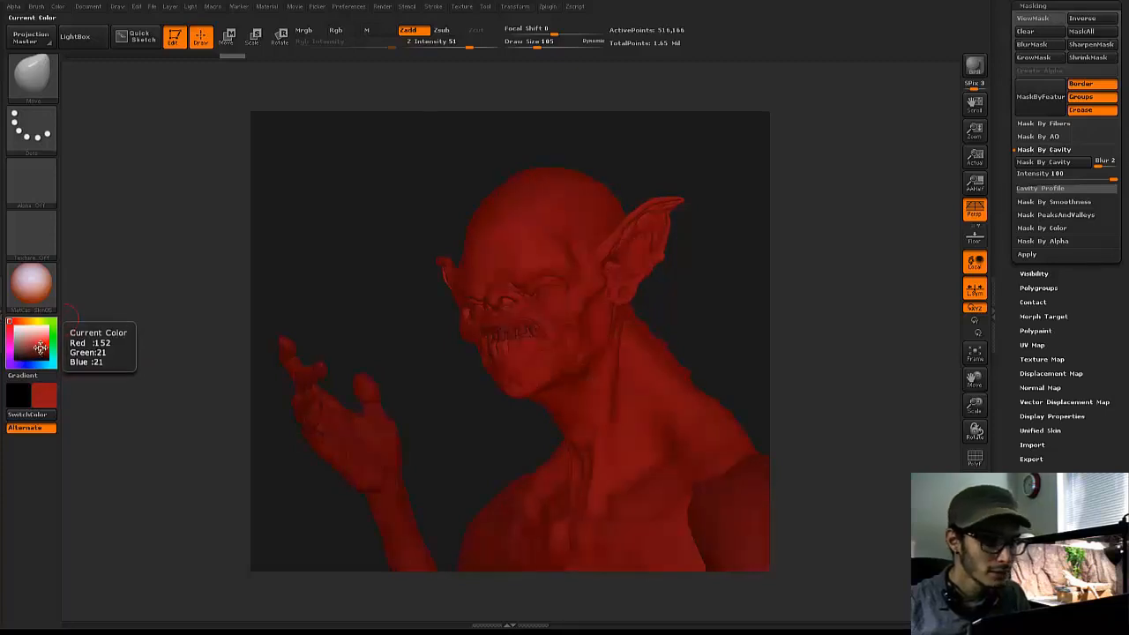
# Step: Export the red render as the Photoshop file sss_01 in the Goblin_Renders folder
pyautogui.click(93, 7)
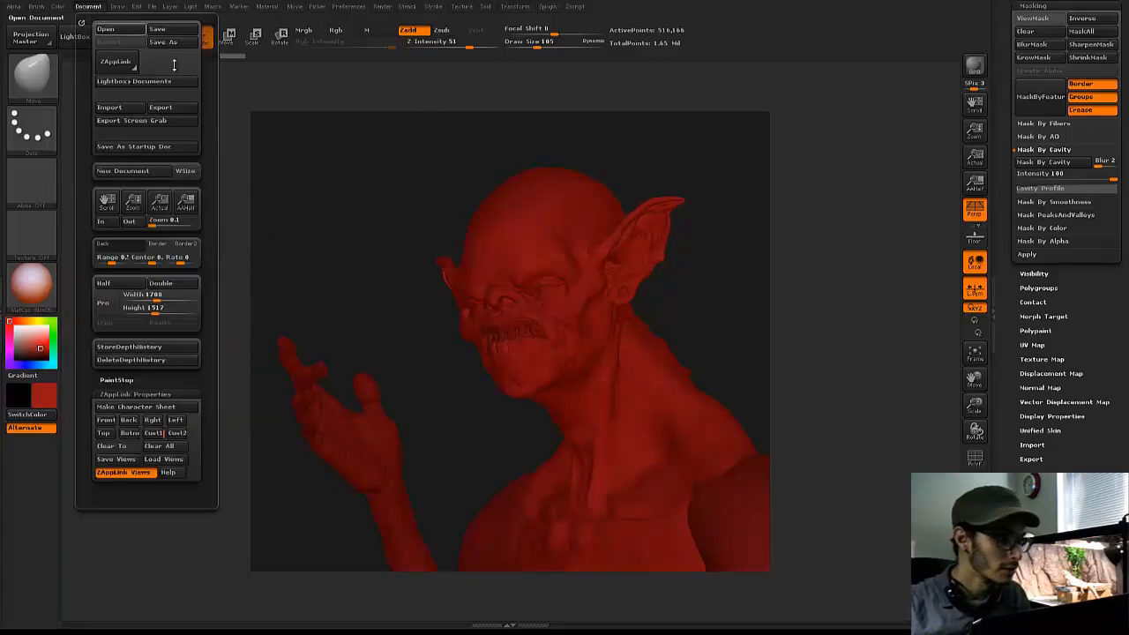
pyautogui.click(173, 109)
pyautogui.write('sss_01')
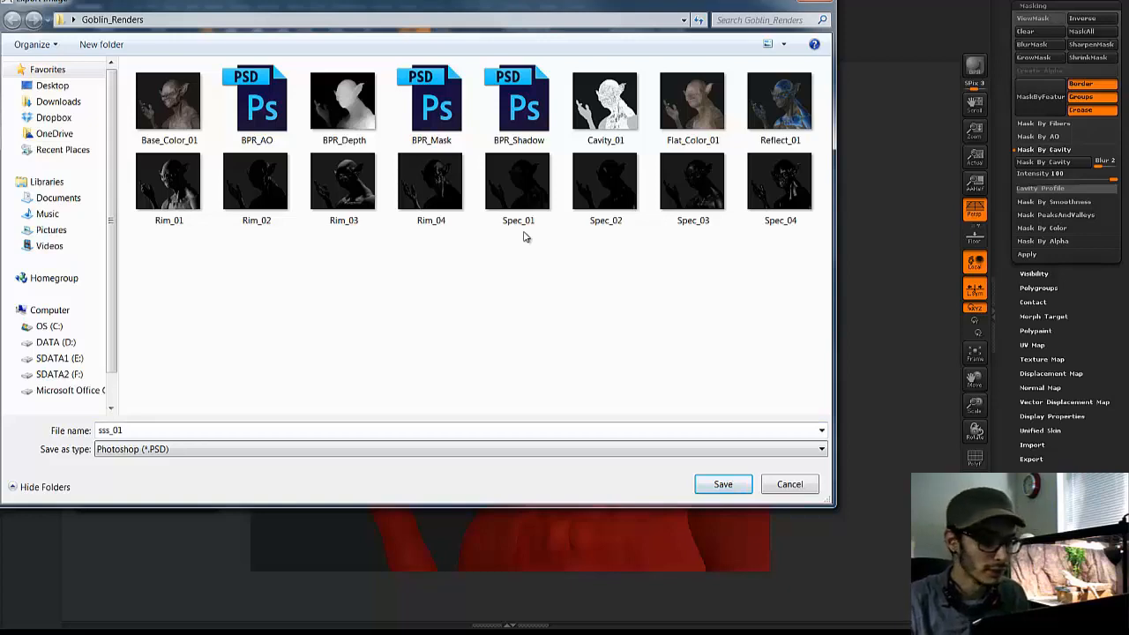
pyautogui.press('Return')
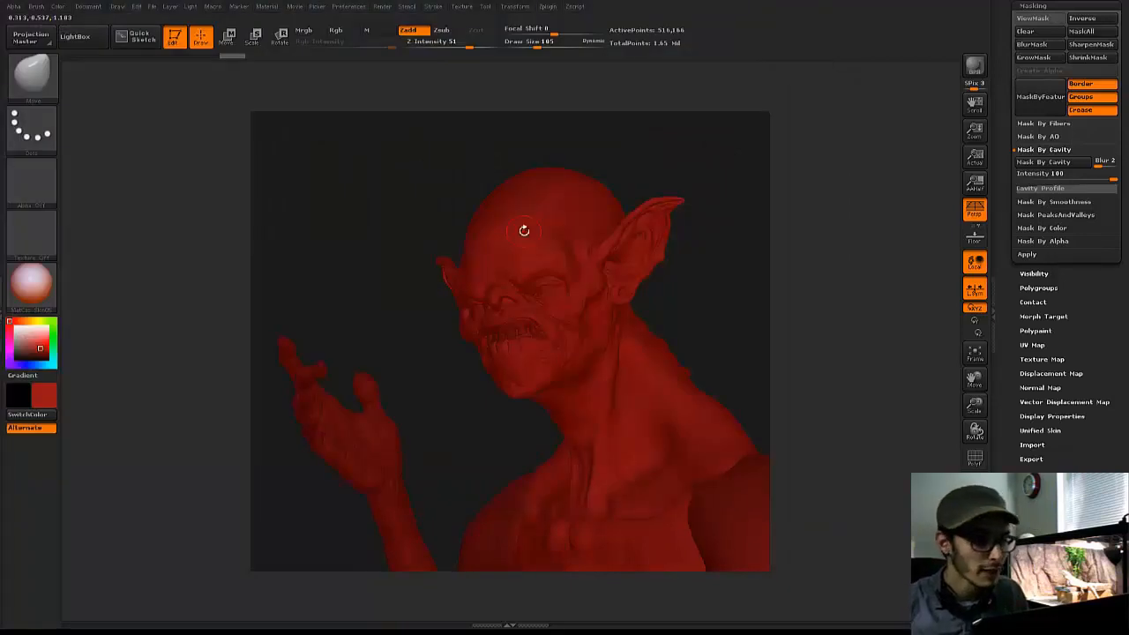
# Step: Switch to Photoshop, open sss_01.PSD and paste its image into the composite document as a new layer
pyautogui.hotkey('alt', 'Tab')
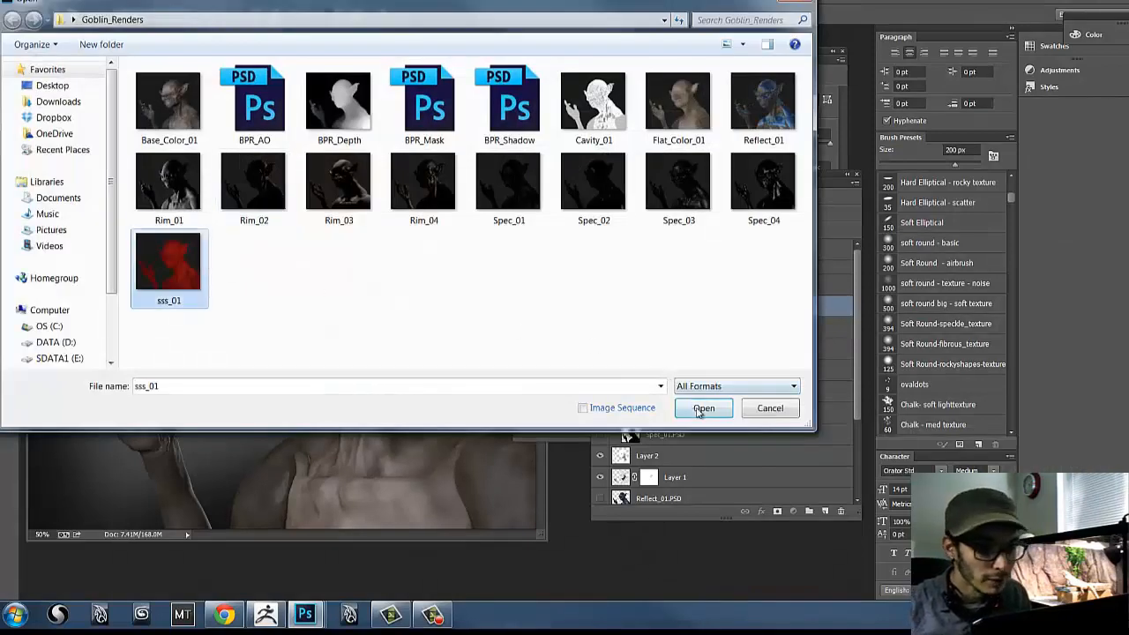
pyautogui.click(703, 408)
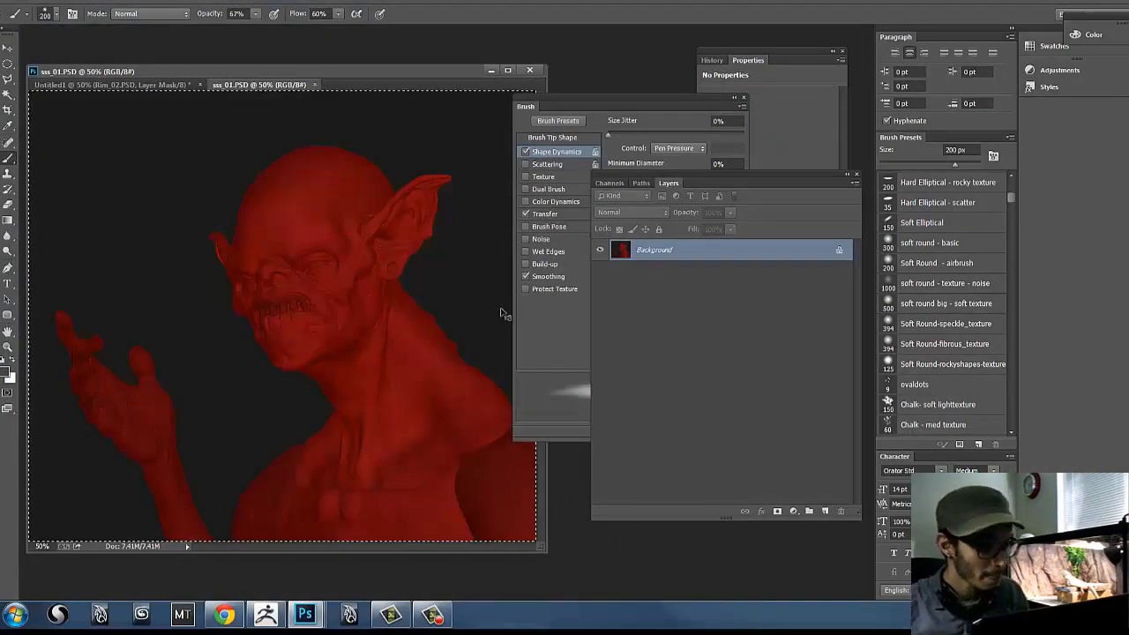
pyautogui.click(123, 84)
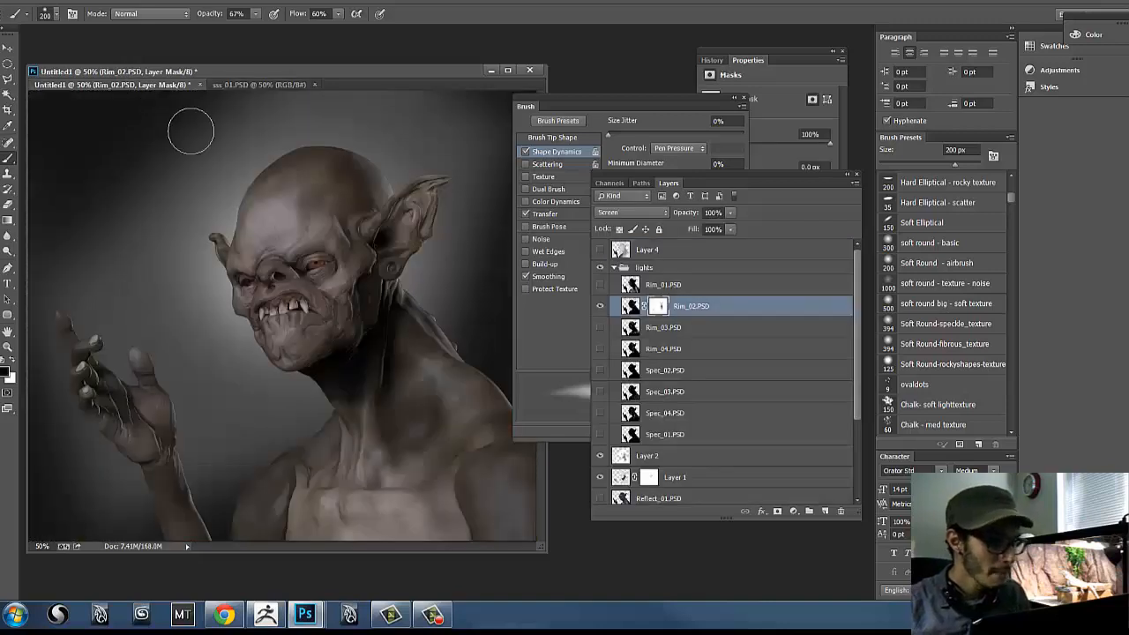
pyautogui.hotkey('ctrl', 'v')
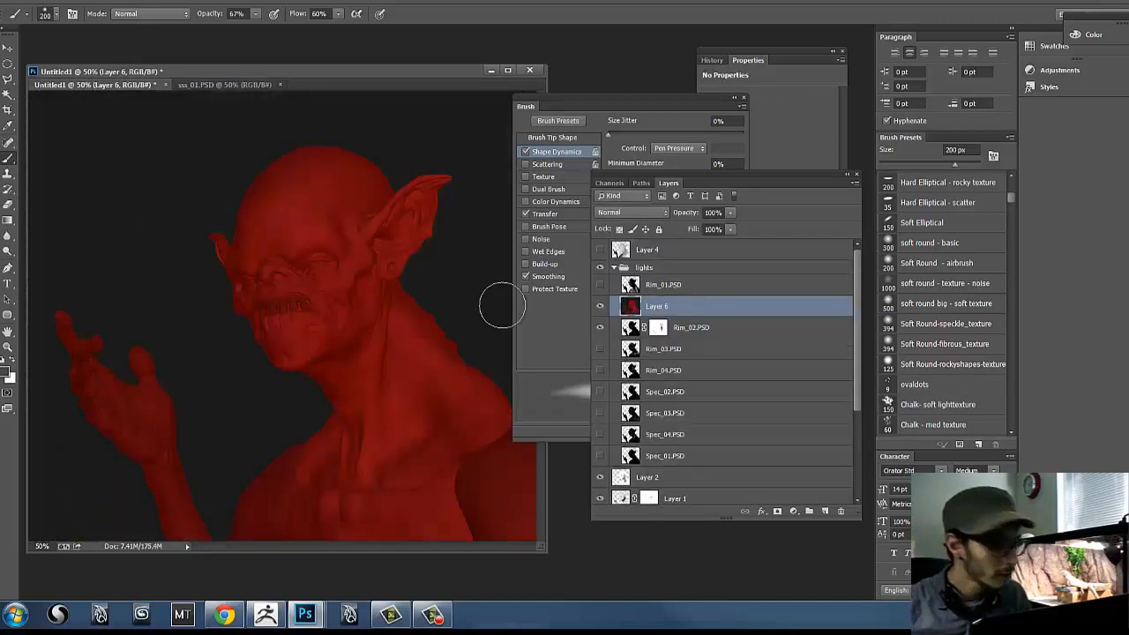
# Step: Select the background area with the Magic Wand on Layer 3, delete it from the red Layer 6, and deselect
pyautogui.moveTo(858, 284); pyautogui.dragTo(703, 467)
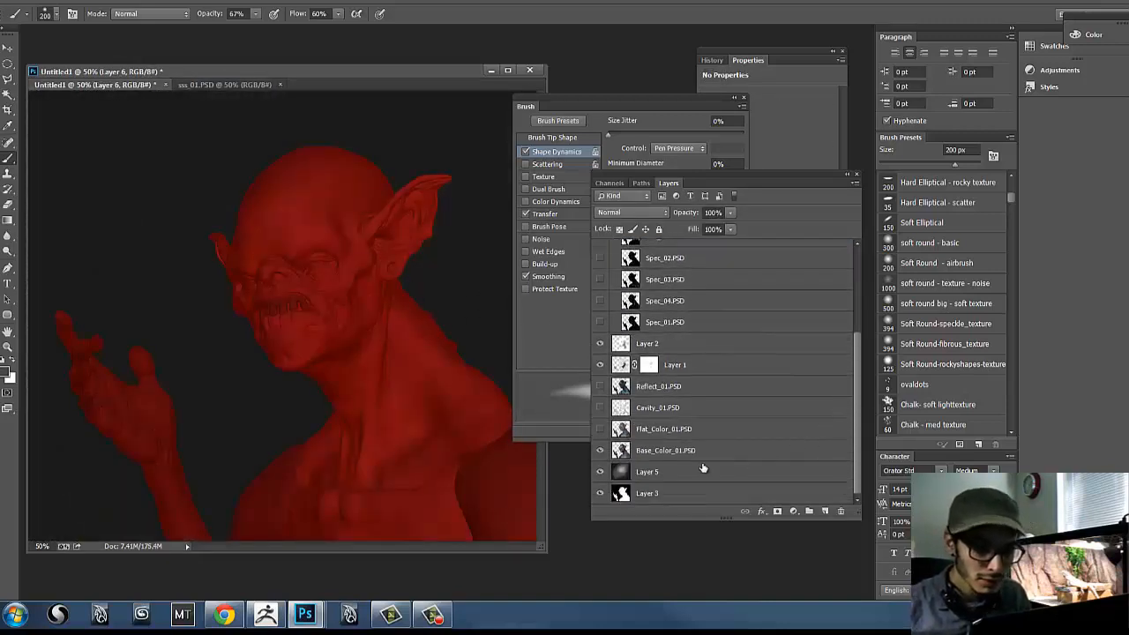
pyautogui.click(647, 493)
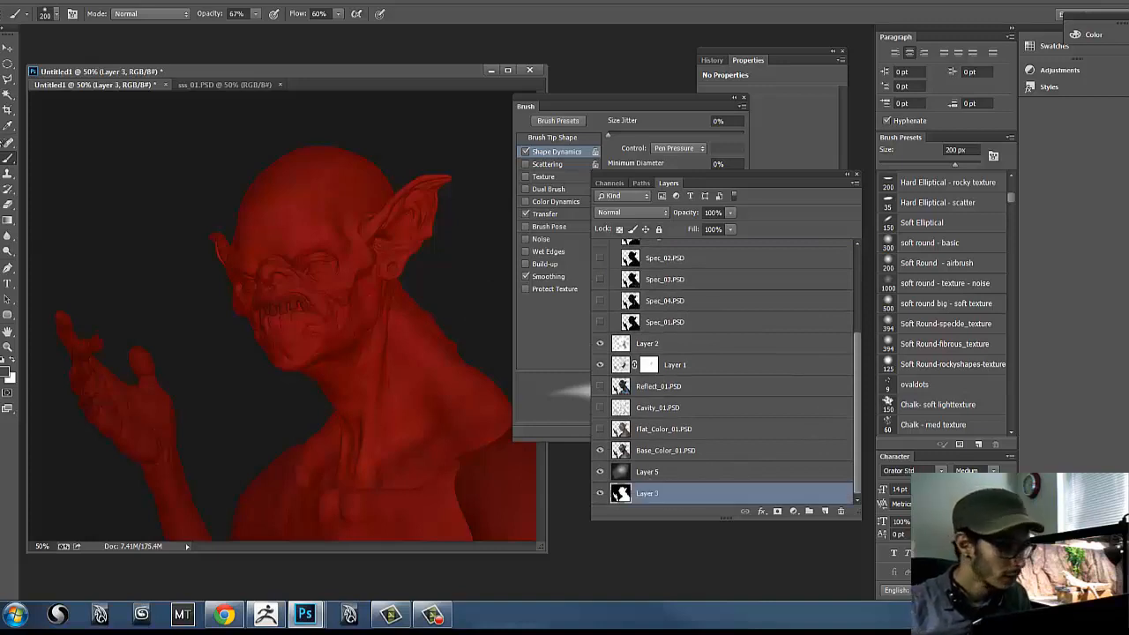
pyautogui.click(8, 94)
pyautogui.click(517, 302)
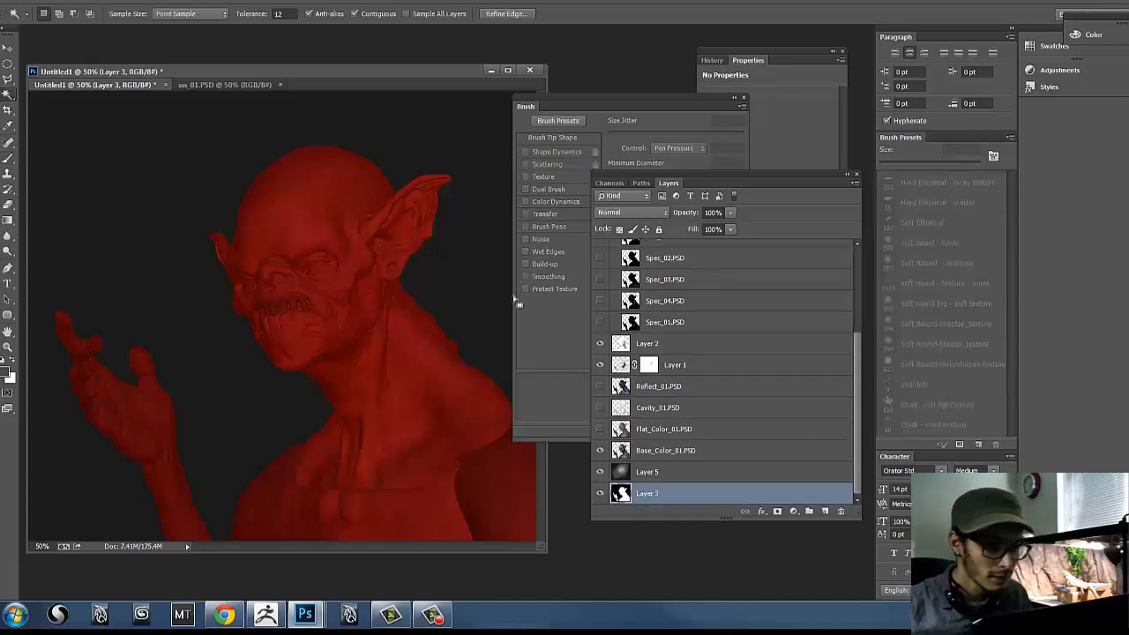
pyautogui.moveTo(858, 369); pyautogui.dragTo(873, 269)
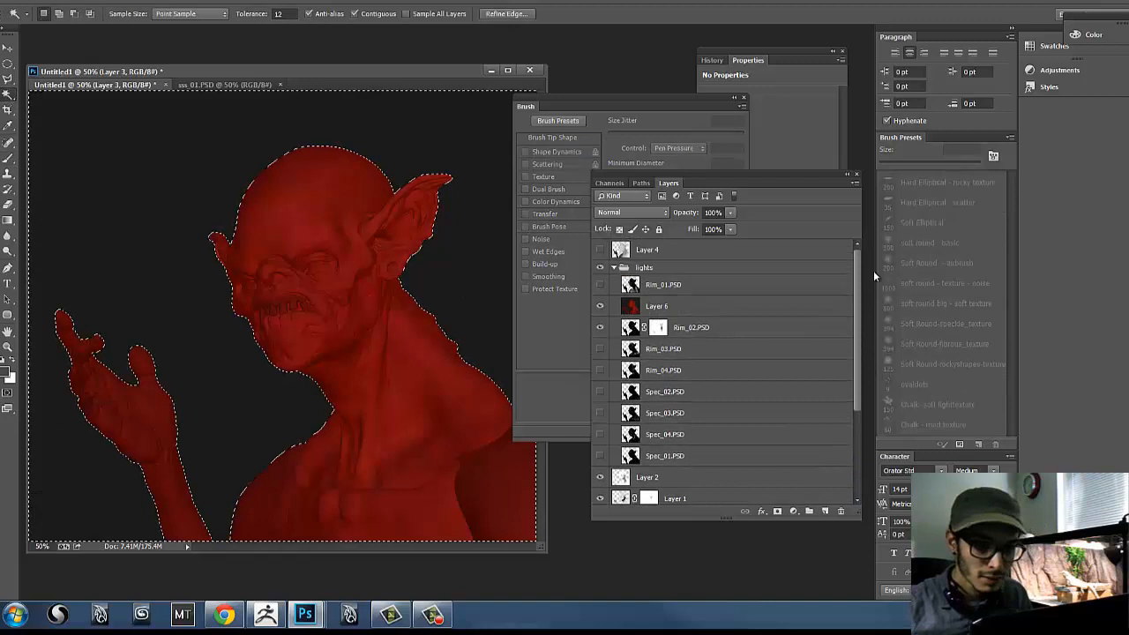
pyautogui.click(731, 310)
pyautogui.press('Delete')
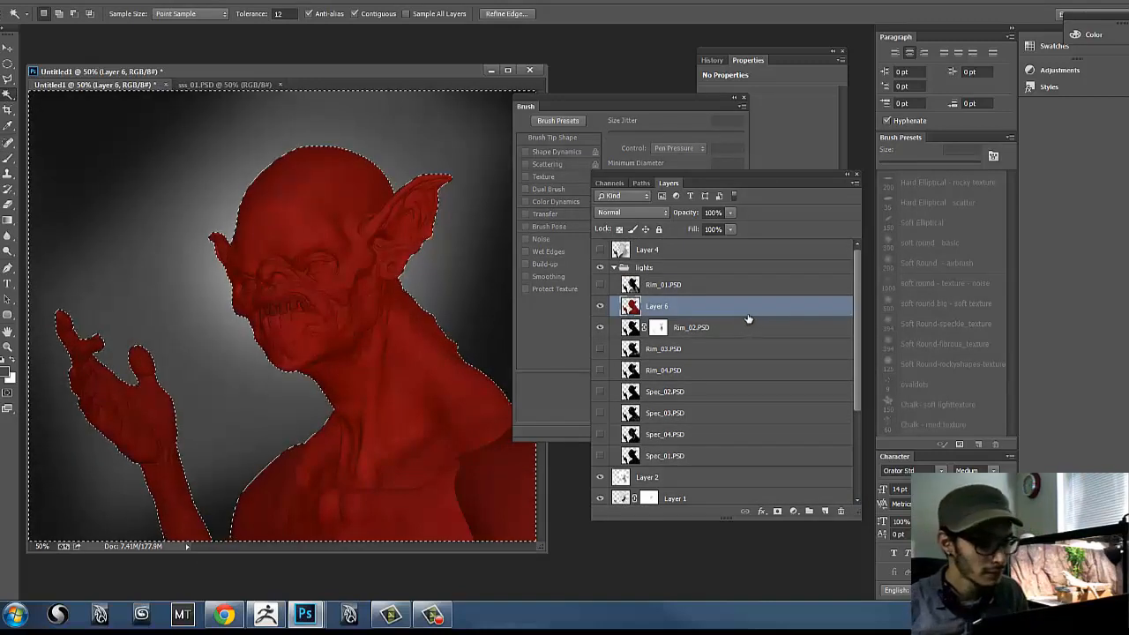
pyautogui.hotkey('ctrl', 'd')
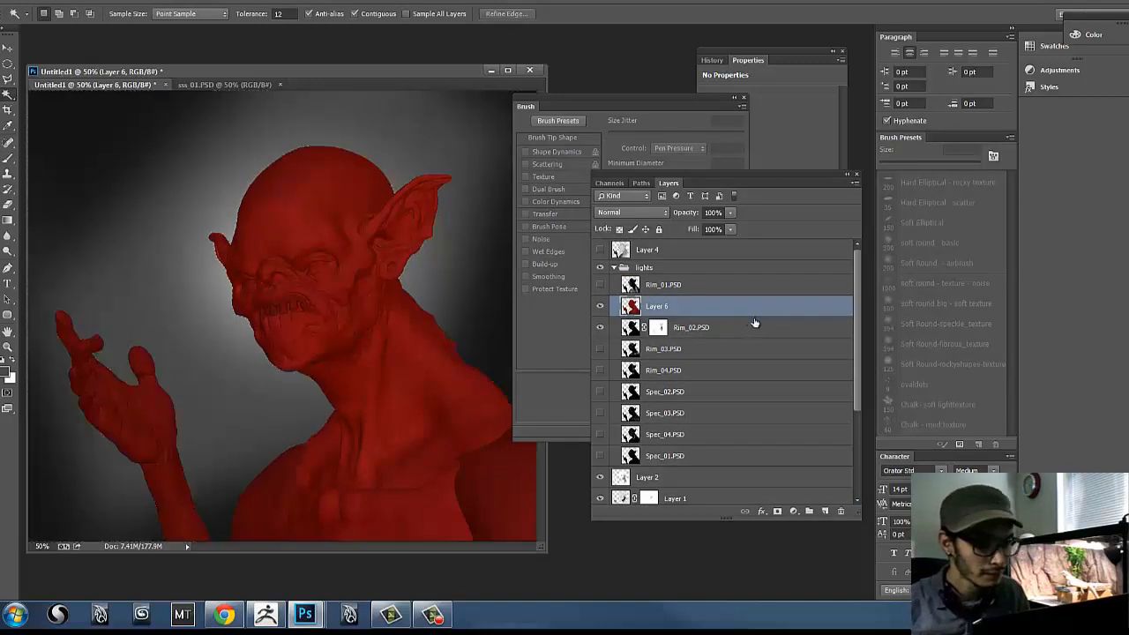
# Step: Hide the red Layer 6 and move it out of the lights group to between Layer 2 and Layer 1
pyautogui.click(600, 305)
pyautogui.moveTo(685, 305); pyautogui.dragTo(689, 281)
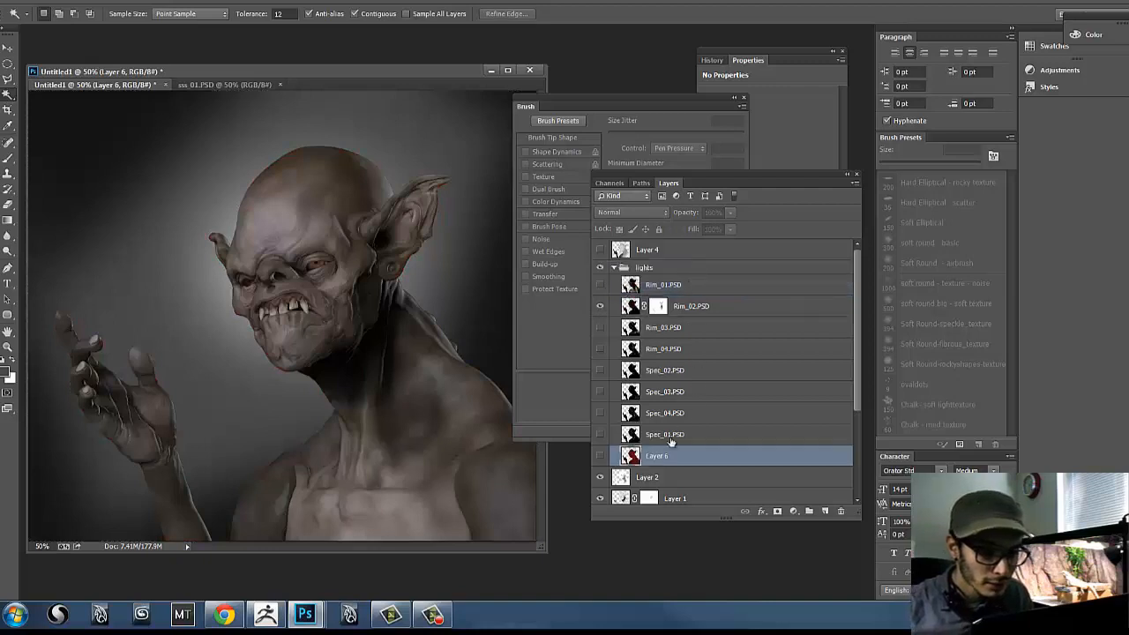
pyautogui.moveTo(688, 457); pyautogui.dragTo(686, 498)
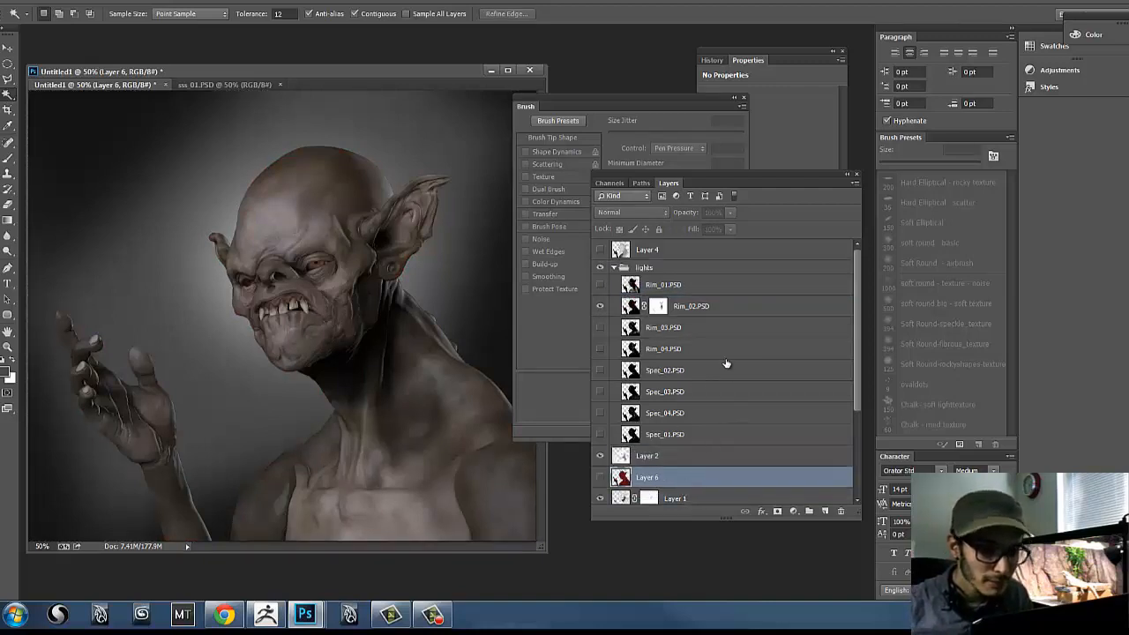
pyautogui.moveTo(860, 349); pyautogui.dragTo(856, 349)
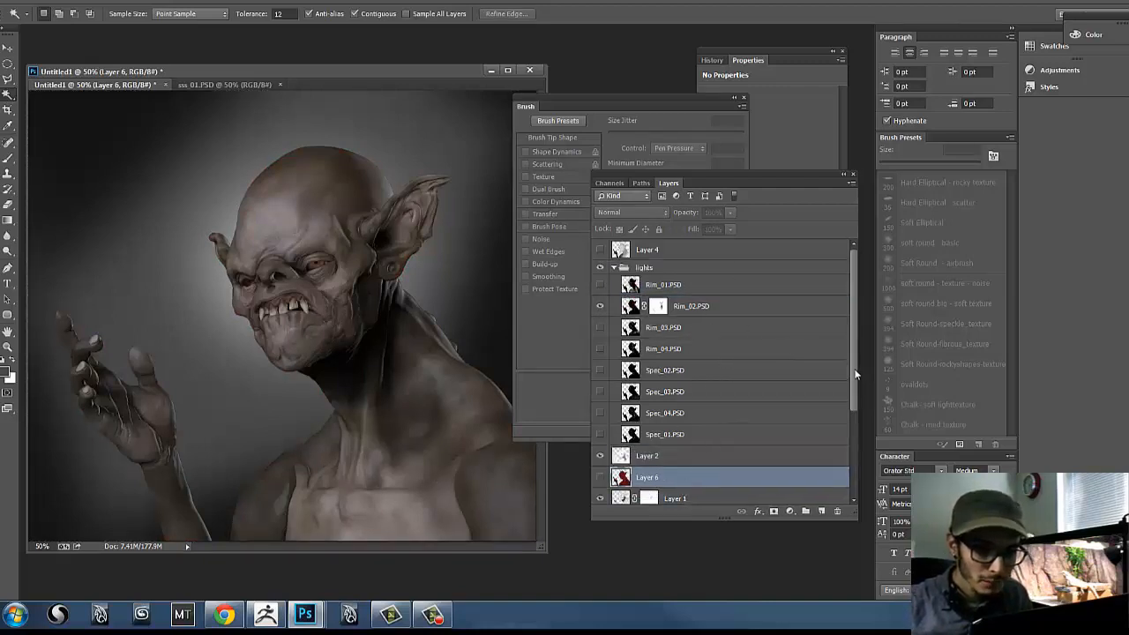
pyautogui.scroll(-5, 845, 395)
pyautogui.scroll(5, 821, 379)
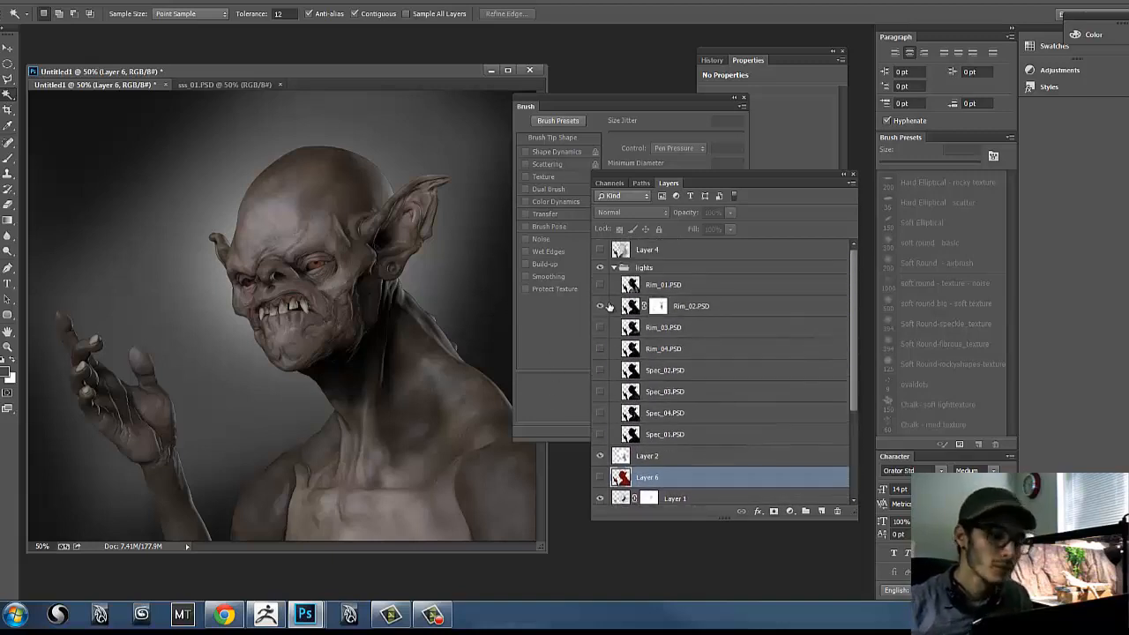
# Step: Compare the composite with and without Rim_02.PSD
pyautogui.click(604, 306)
pyautogui.click(603, 306)
pyautogui.click(729, 307)
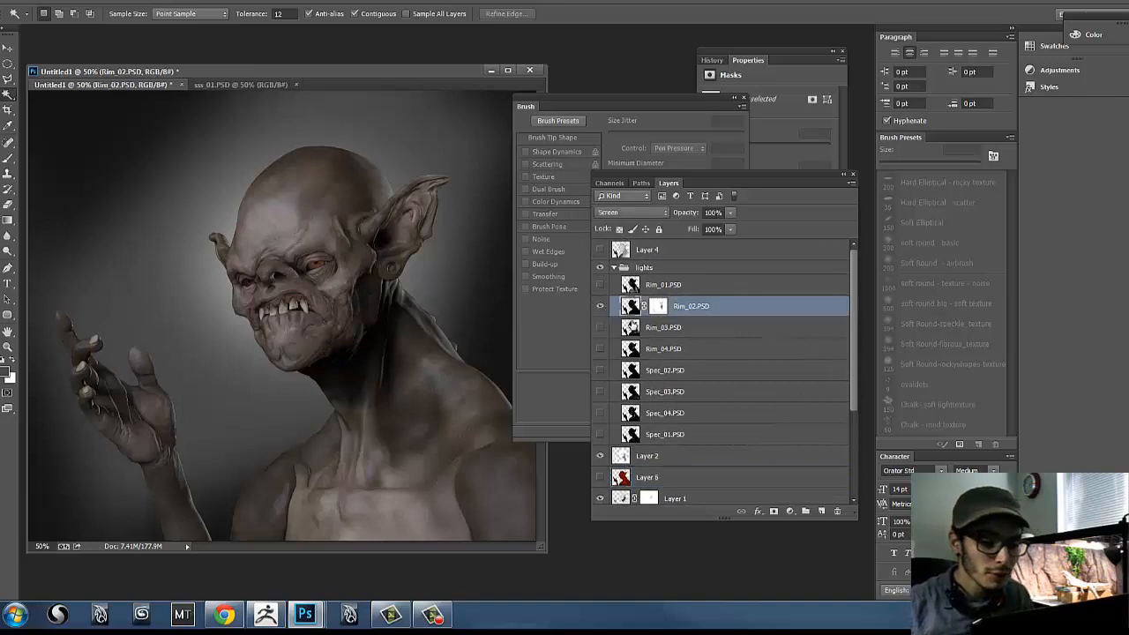
pyautogui.click(610, 322)
pyautogui.click(608, 312)
pyautogui.doubleClick(625, 310)
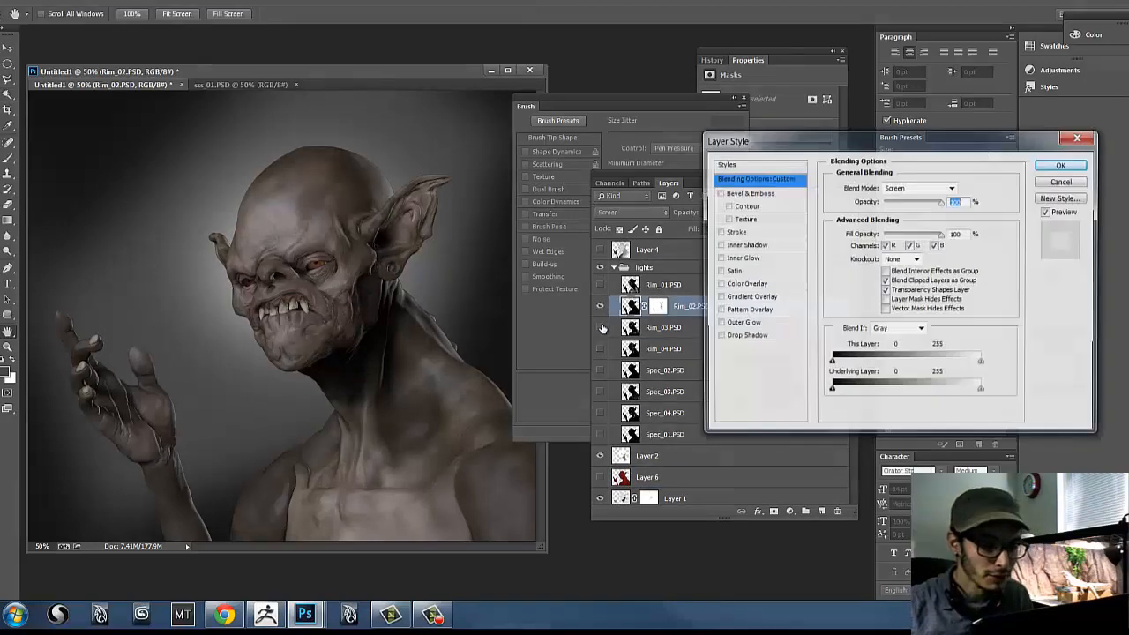
pyautogui.click(1059, 182)
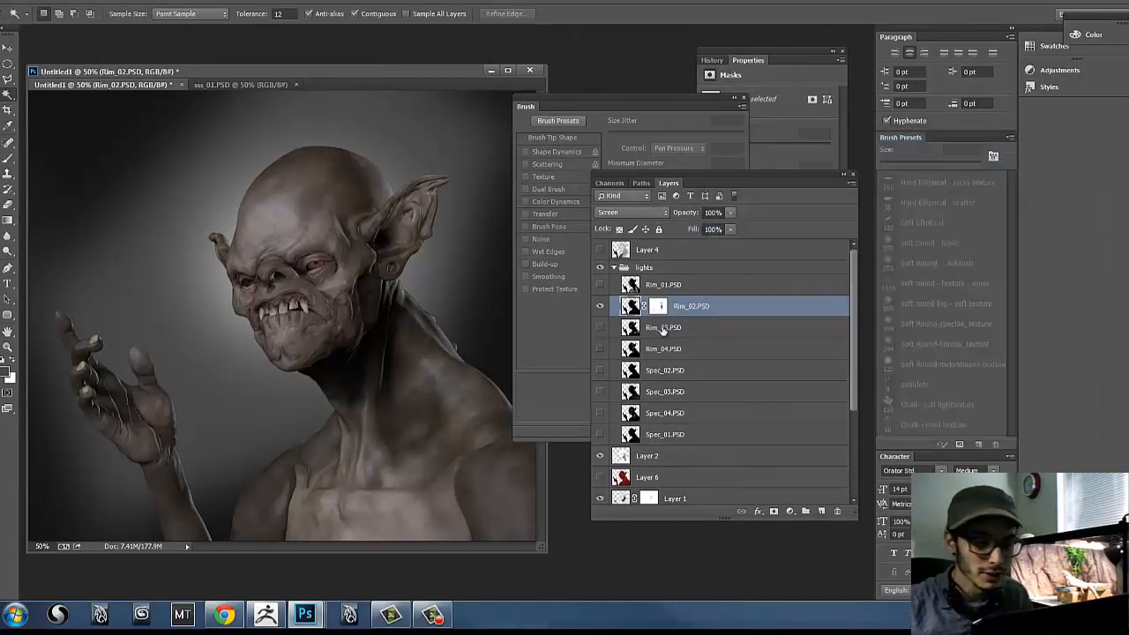
# Step: Show Rim_03.PSD in place of Rim_02.PSD and set its blend mode to Screen
pyautogui.click(600, 327)
pyautogui.click(652, 328)
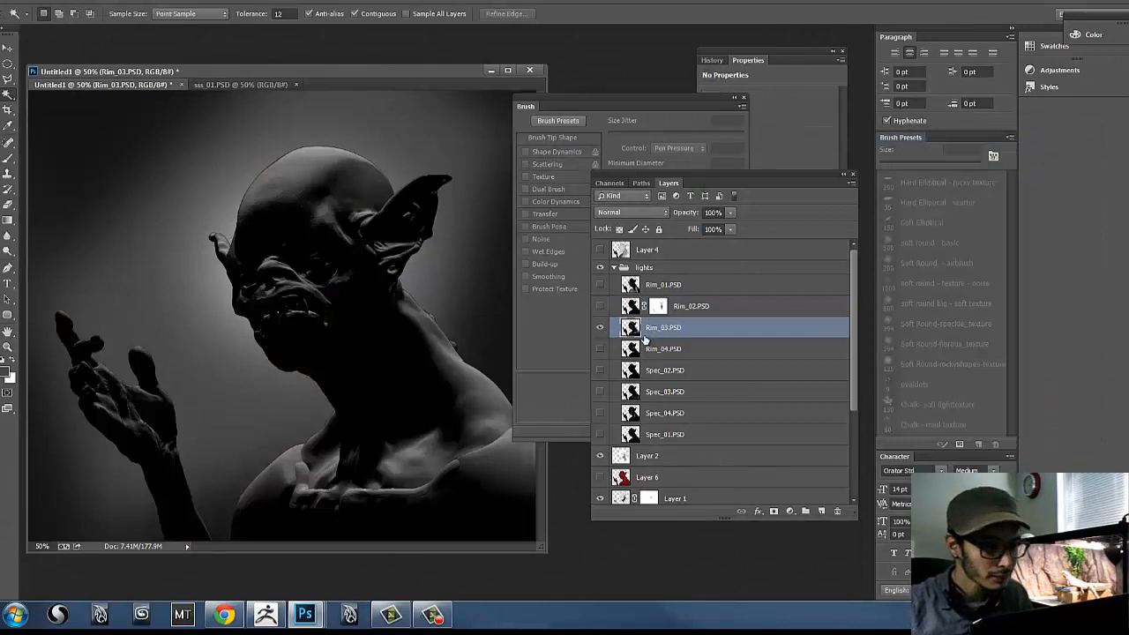
pyautogui.click(646, 214)
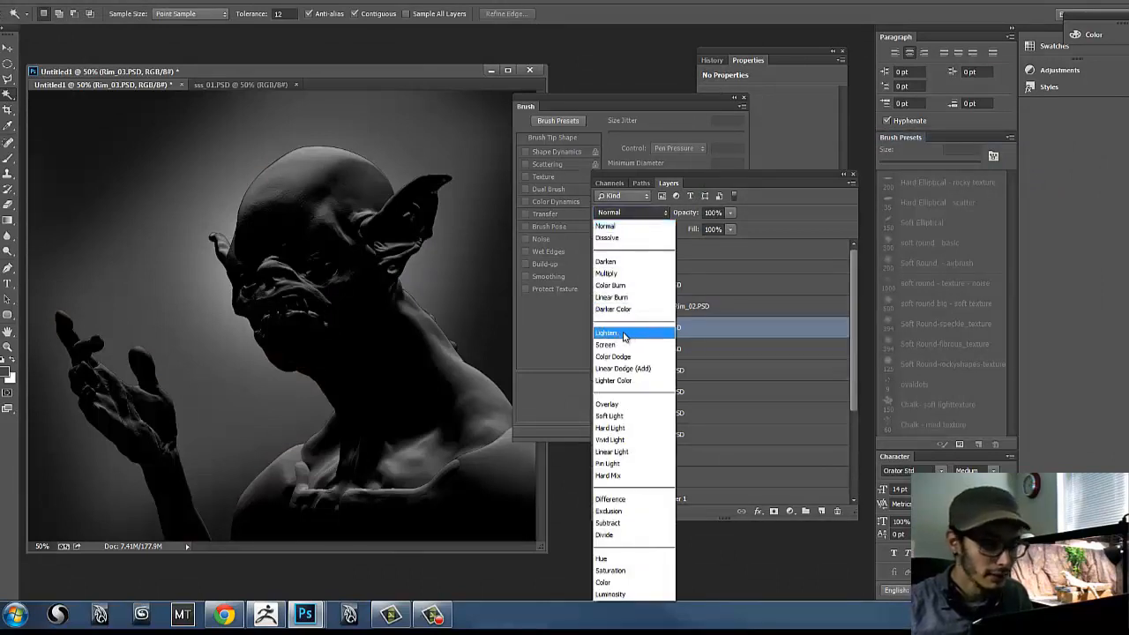
pyautogui.click(623, 344)
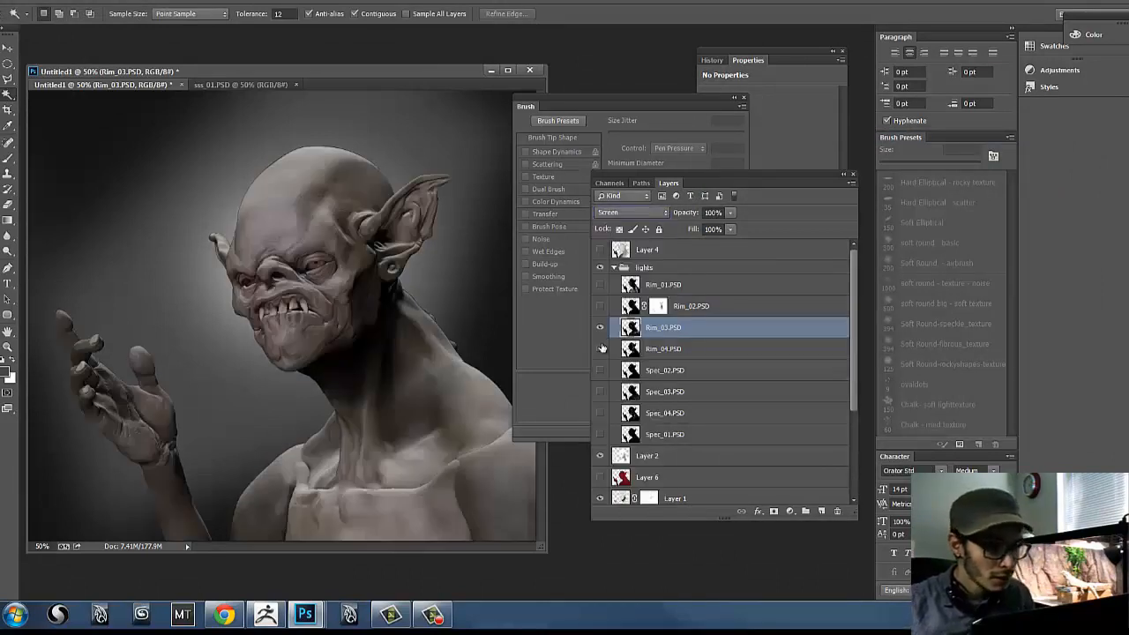
# Step: Lower the opacity of Rim_03.PSD to 42% and compare the composite with and without it
pyautogui.click(600, 327)
pyautogui.click(600, 328)
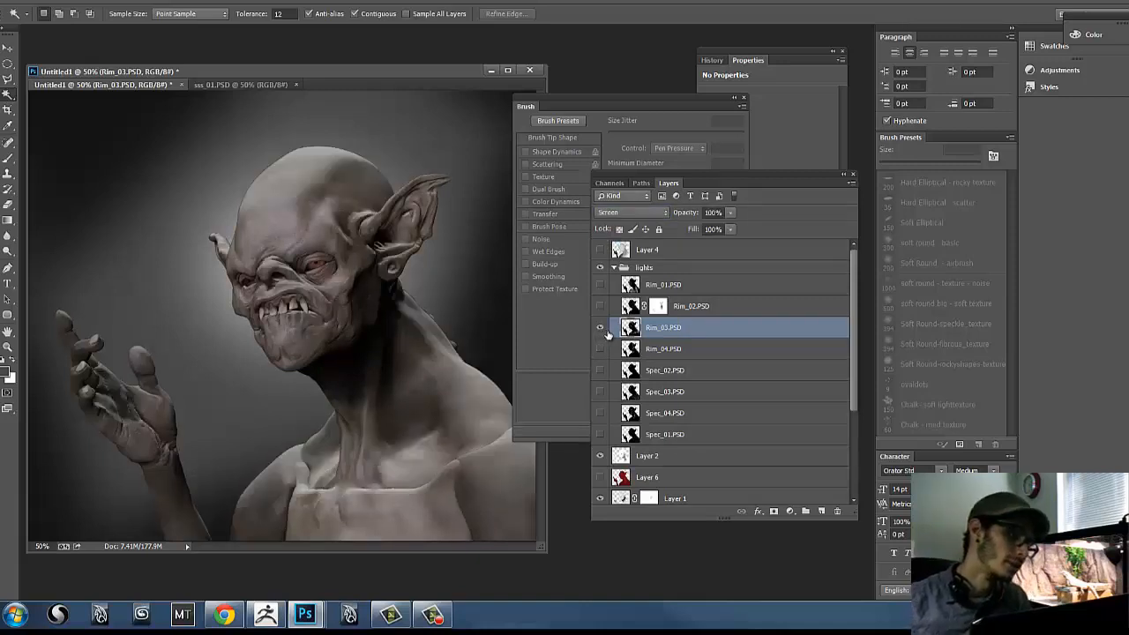
pyautogui.click(601, 329)
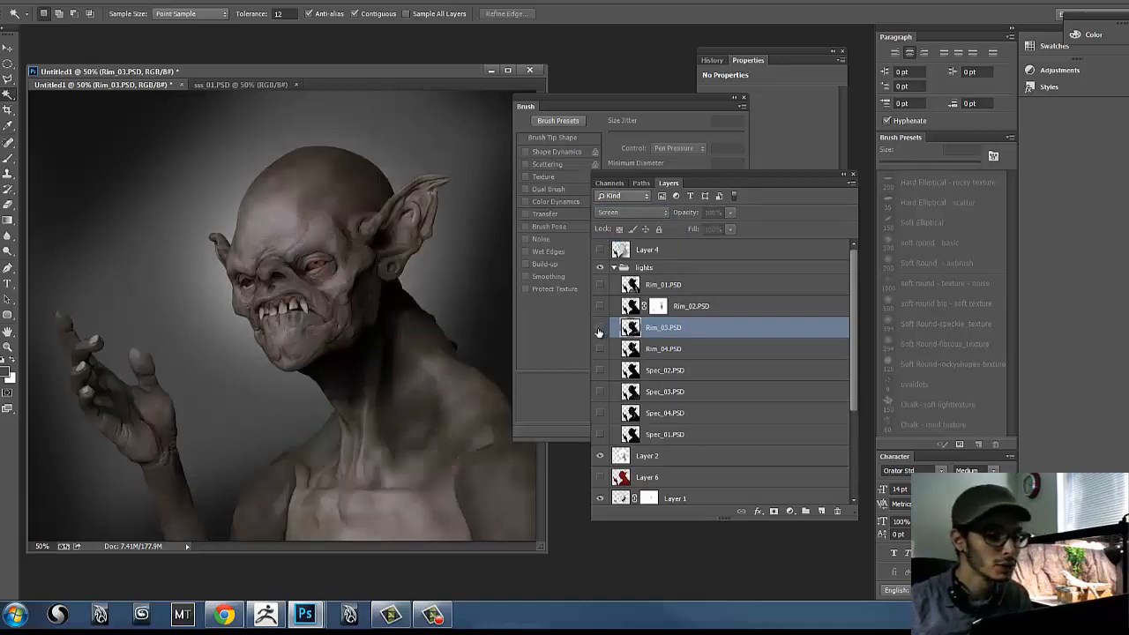
pyautogui.click(601, 328)
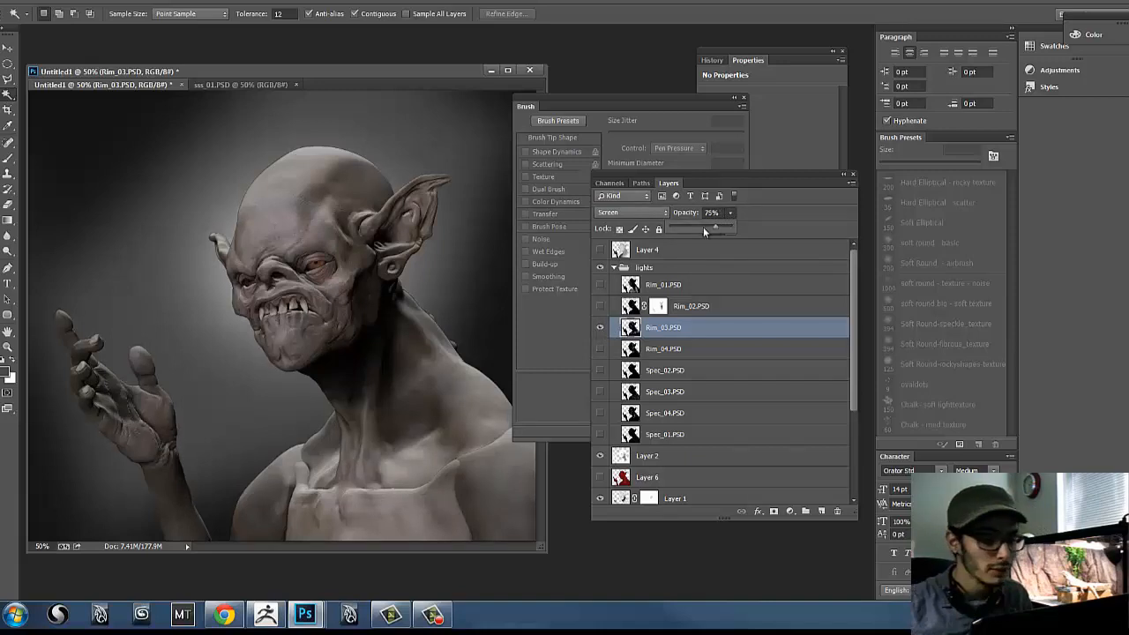
pyautogui.moveTo(703, 226); pyautogui.dragTo(697, 227)
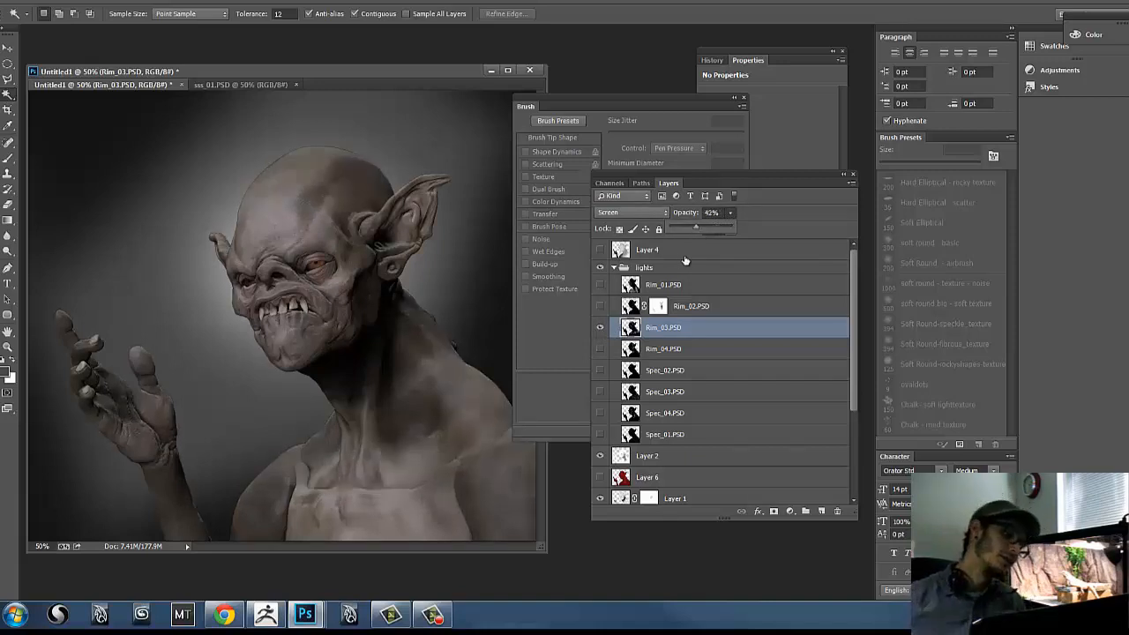
pyautogui.click(602, 328)
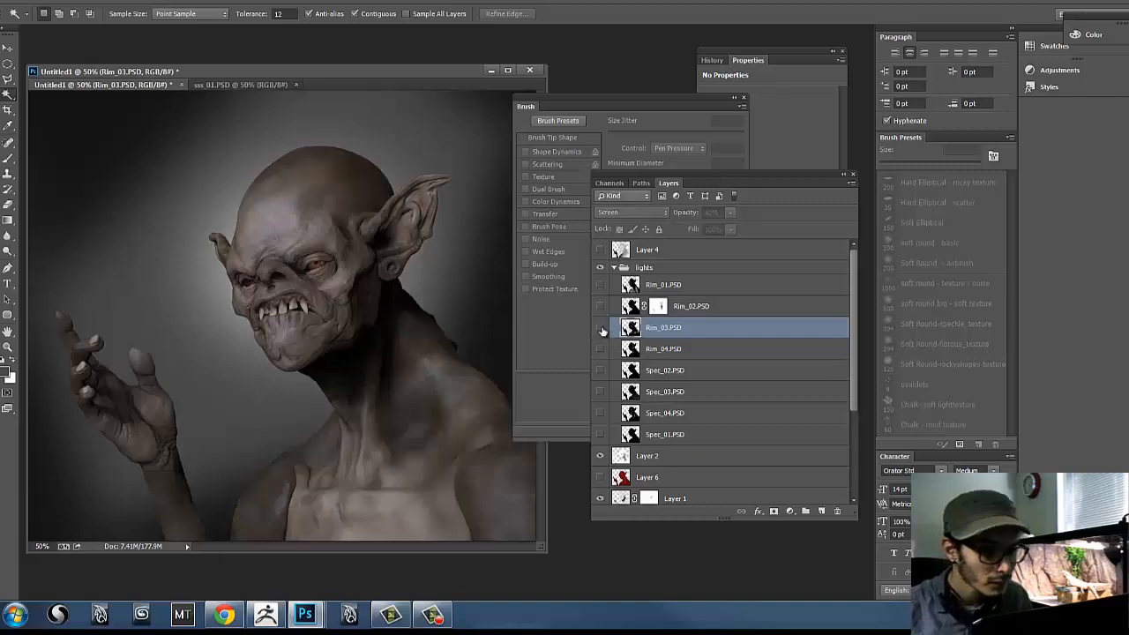
pyautogui.click(601, 328)
pyautogui.click(601, 329)
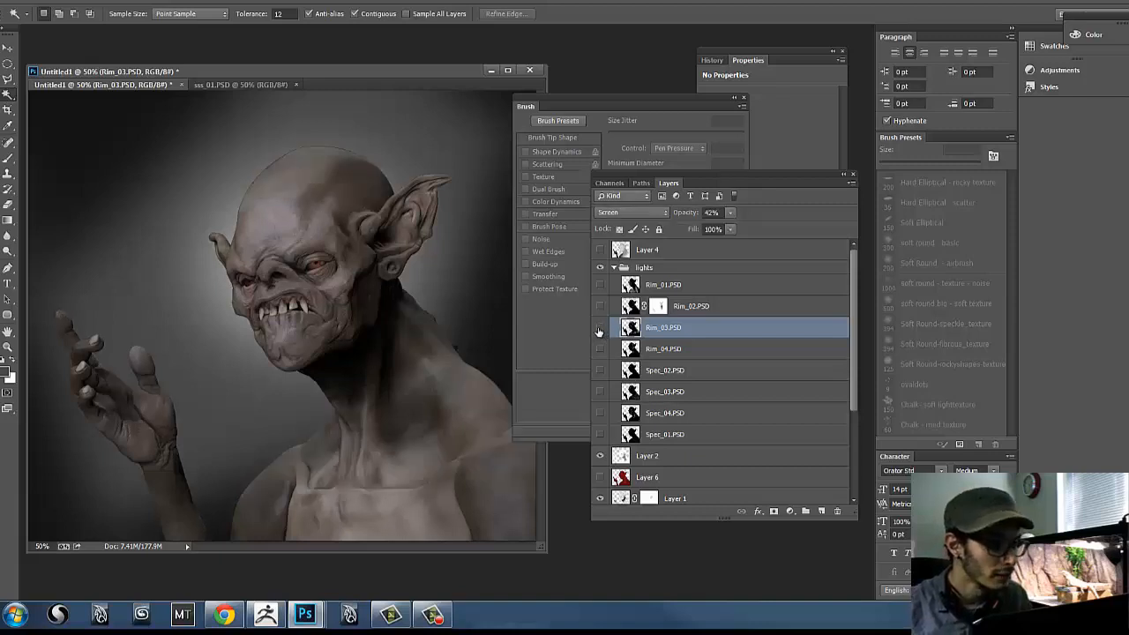
# Step: Hide Rim_03.PSD and briefly preview Rim_04.PSD before hiding it again
pyautogui.click(600, 328)
pyautogui.click(599, 328)
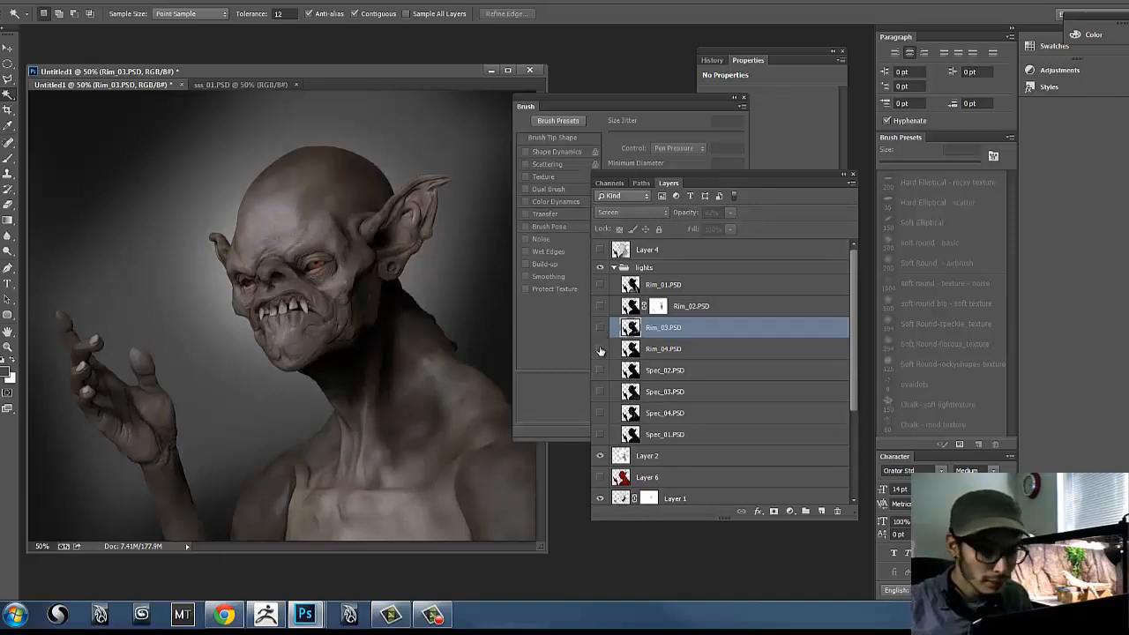
pyautogui.click(600, 349)
pyautogui.click(663, 349)
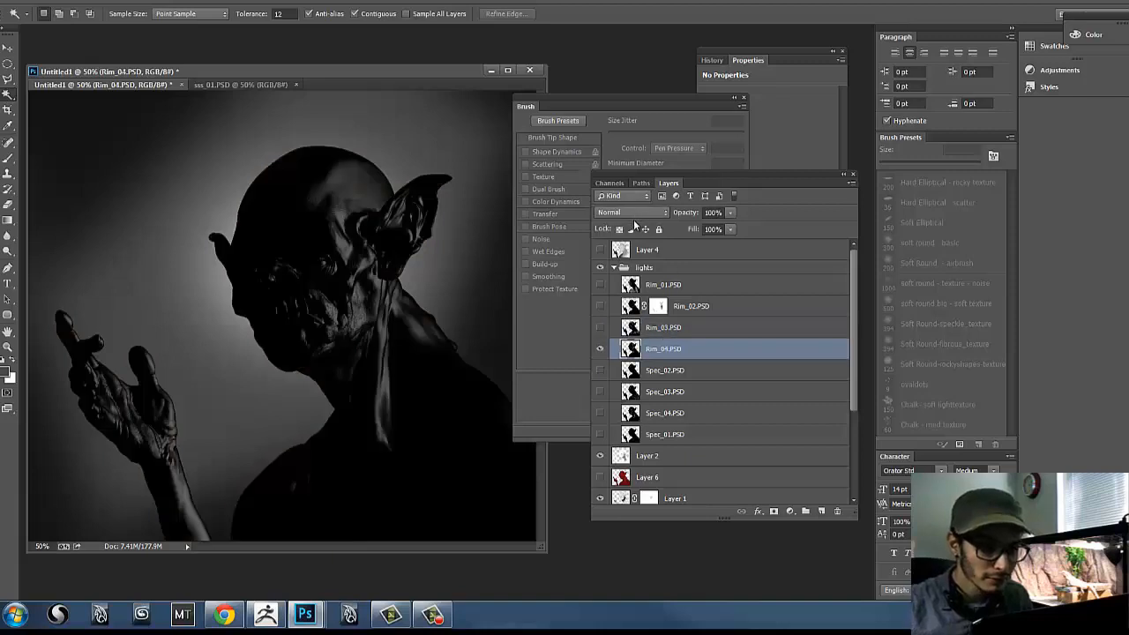
pyautogui.click(600, 349)
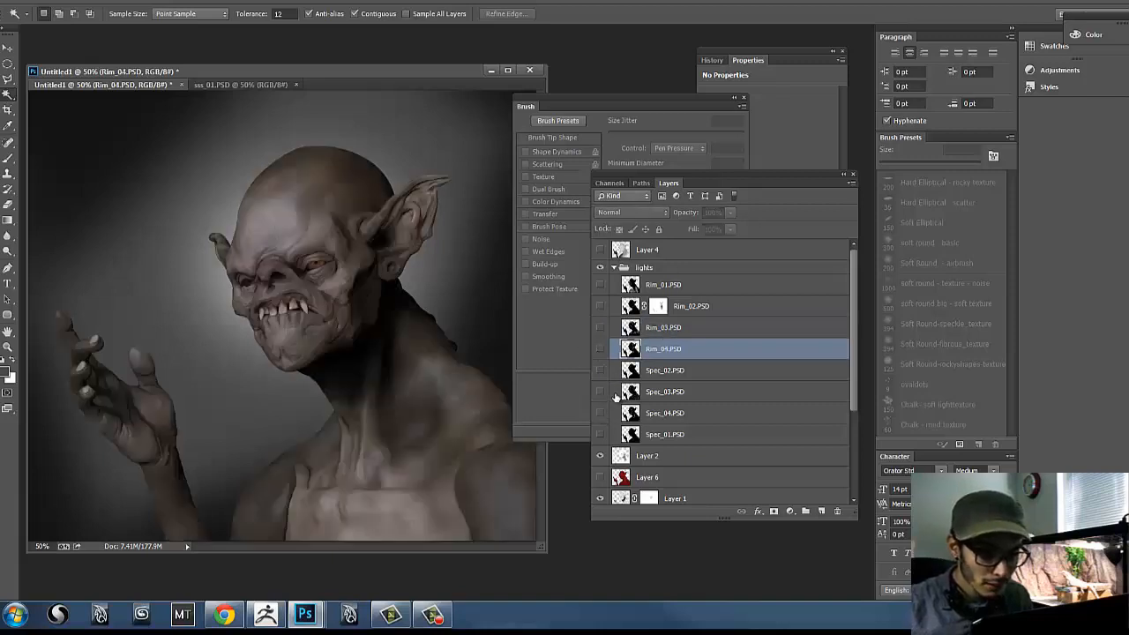
# Step: Show Spec_01.PSD in the lights group and set its blend mode to Screen
pyautogui.click(601, 434)
pyautogui.click(664, 434)
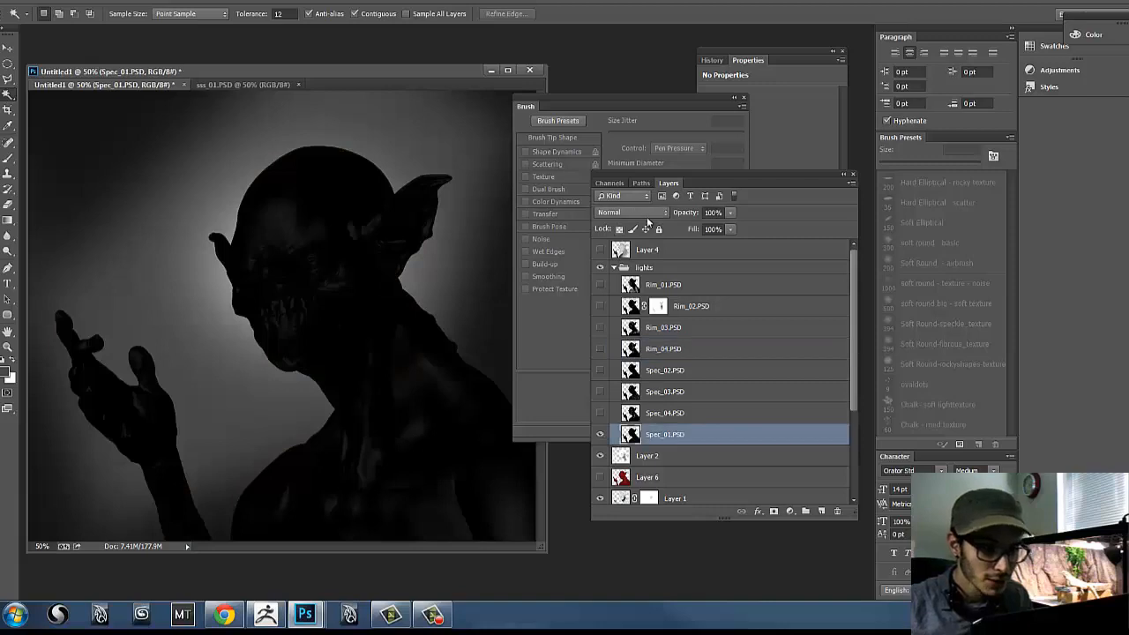
pyautogui.click(628, 212)
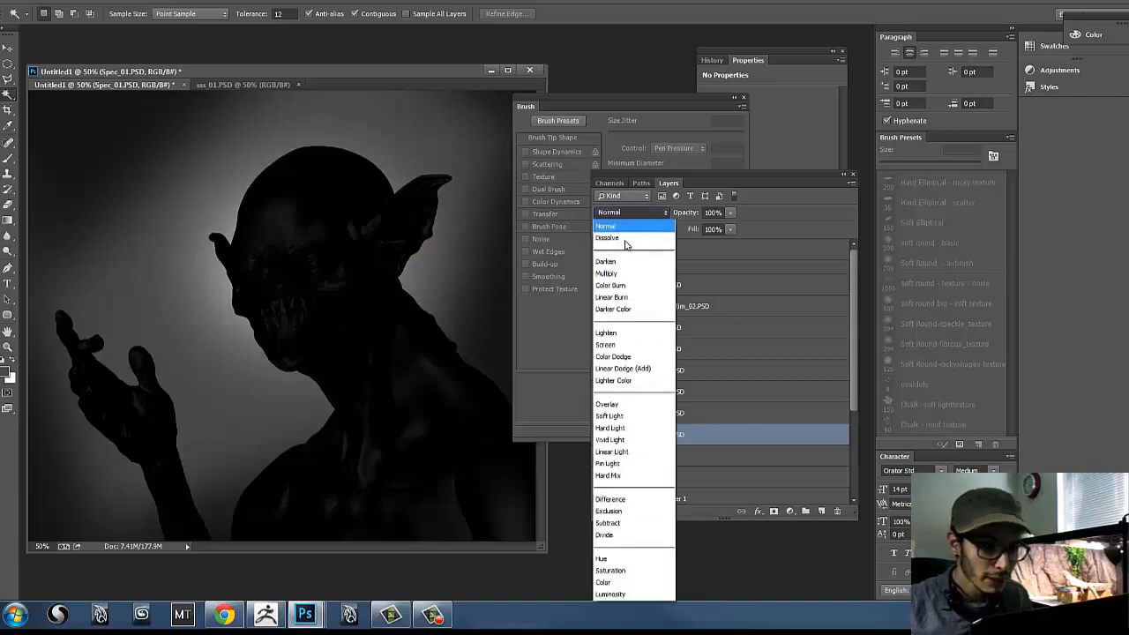
pyautogui.click(623, 346)
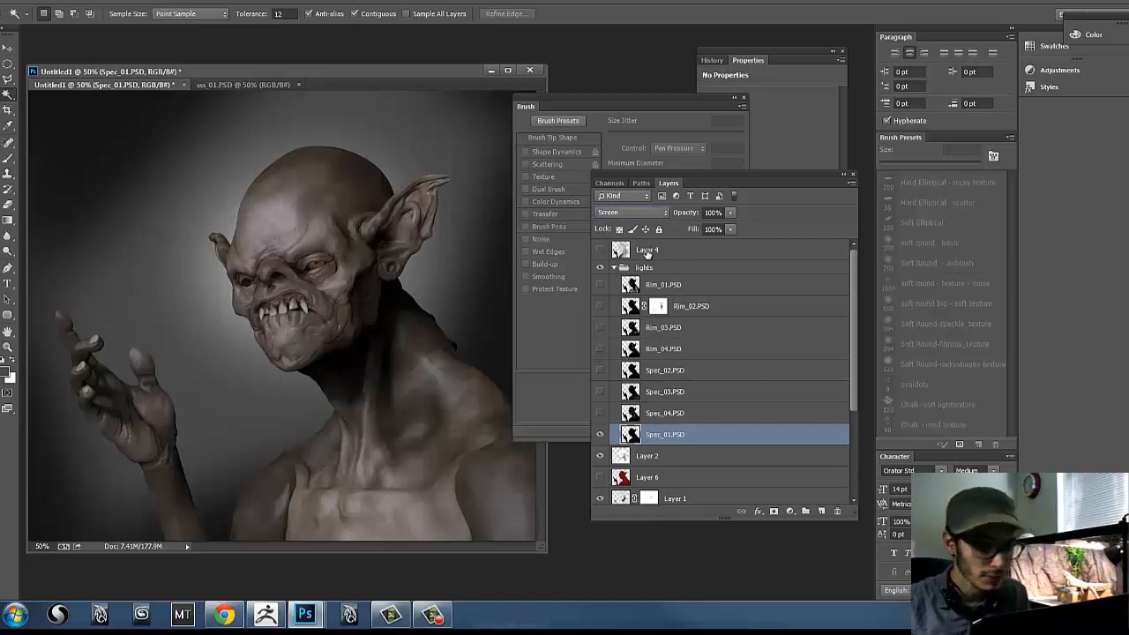
pyautogui.hotkey('shift', '-')
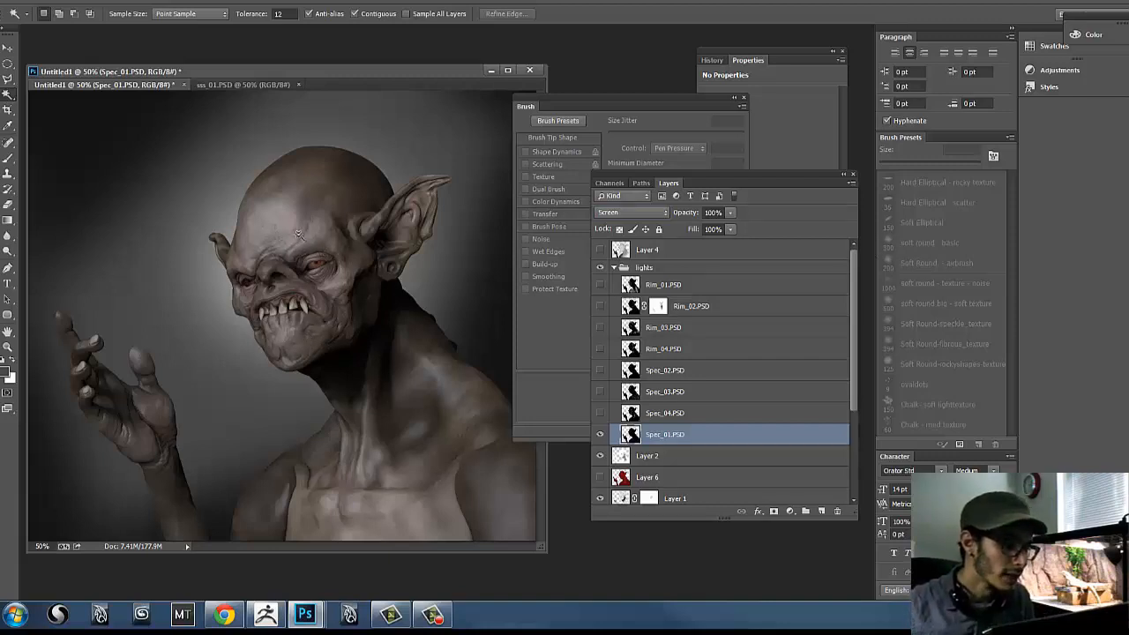
# Step: Compare the composite repeatedly with and without Spec_01.PSD
pyautogui.click(599, 435)
pyautogui.click(599, 436)
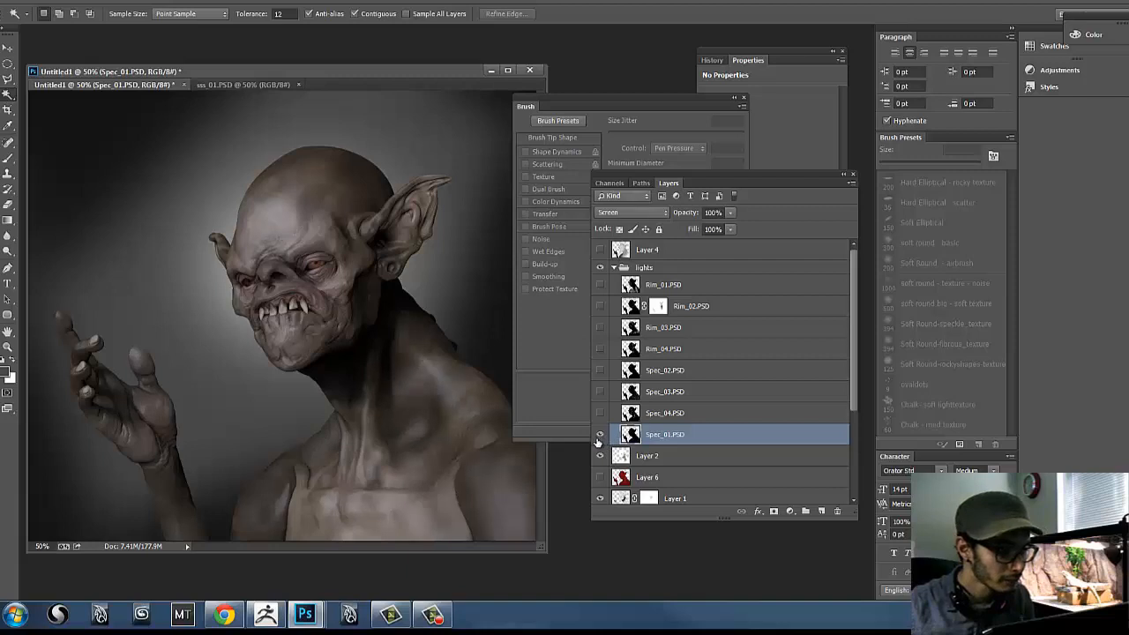
pyautogui.click(598, 436)
pyautogui.click(599, 436)
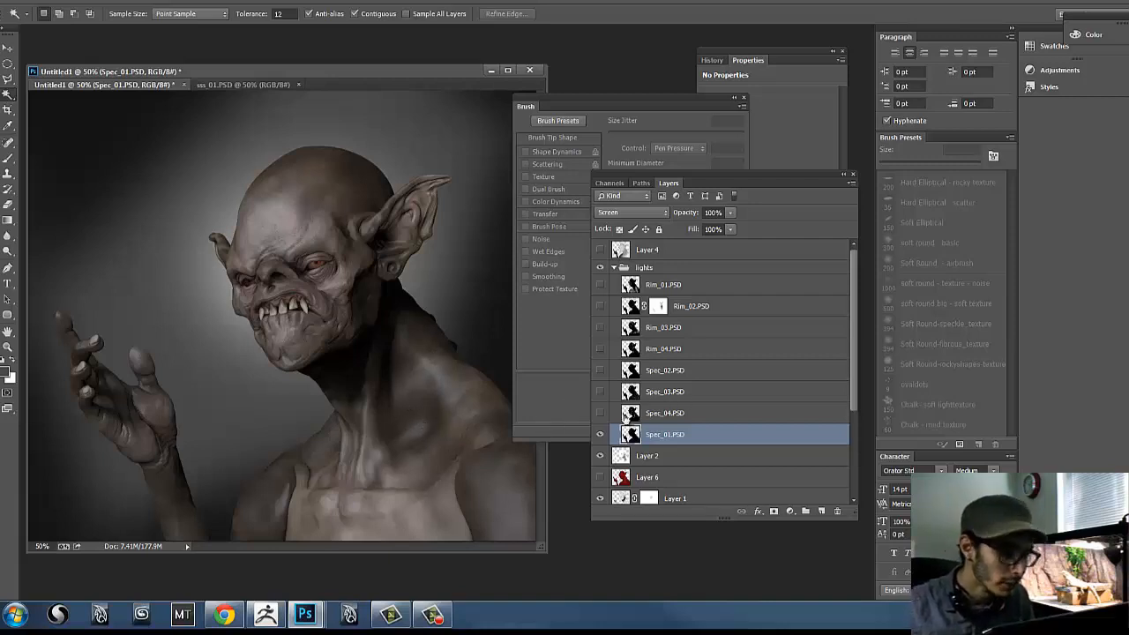
pyautogui.click(599, 436)
pyautogui.click(600, 436)
pyautogui.click(599, 437)
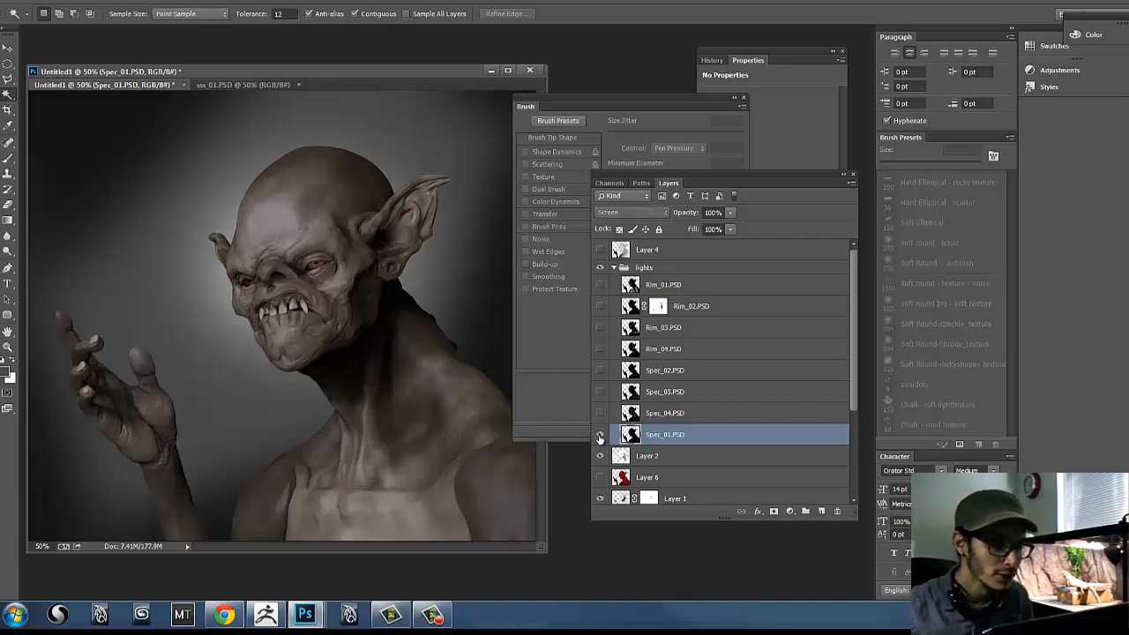
pyautogui.click(599, 436)
pyautogui.click(600, 437)
pyautogui.click(601, 436)
# Step: Show Spec_04.PSD above Spec_01.PSD and set its blend mode to Screen
pyautogui.click(601, 415)
pyautogui.click(600, 415)
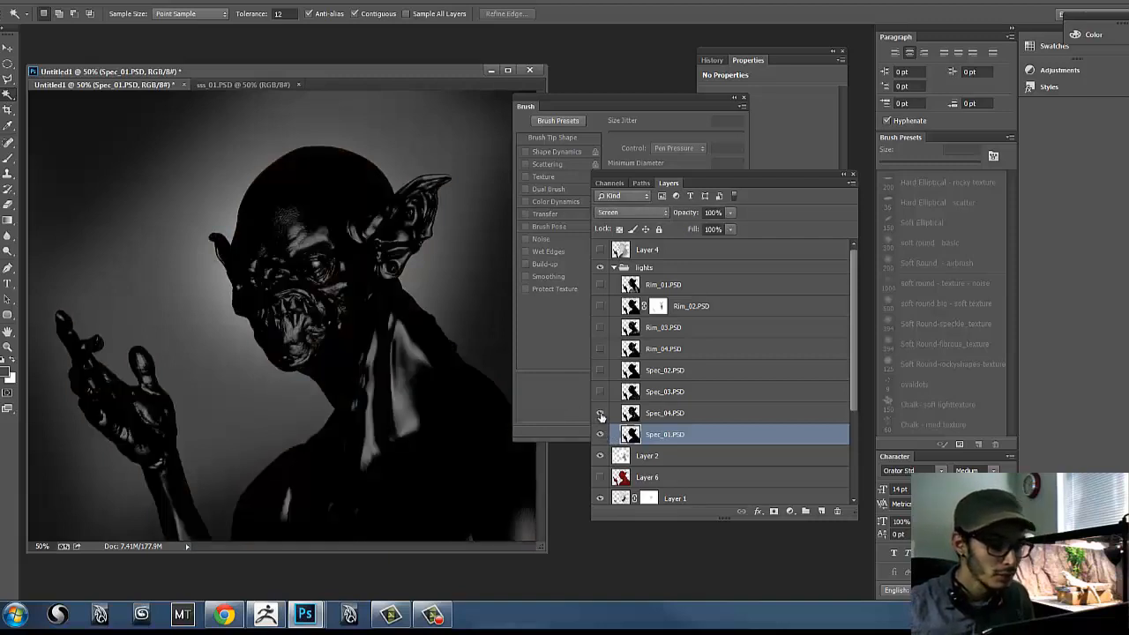
pyautogui.click(600, 414)
pyautogui.click(653, 413)
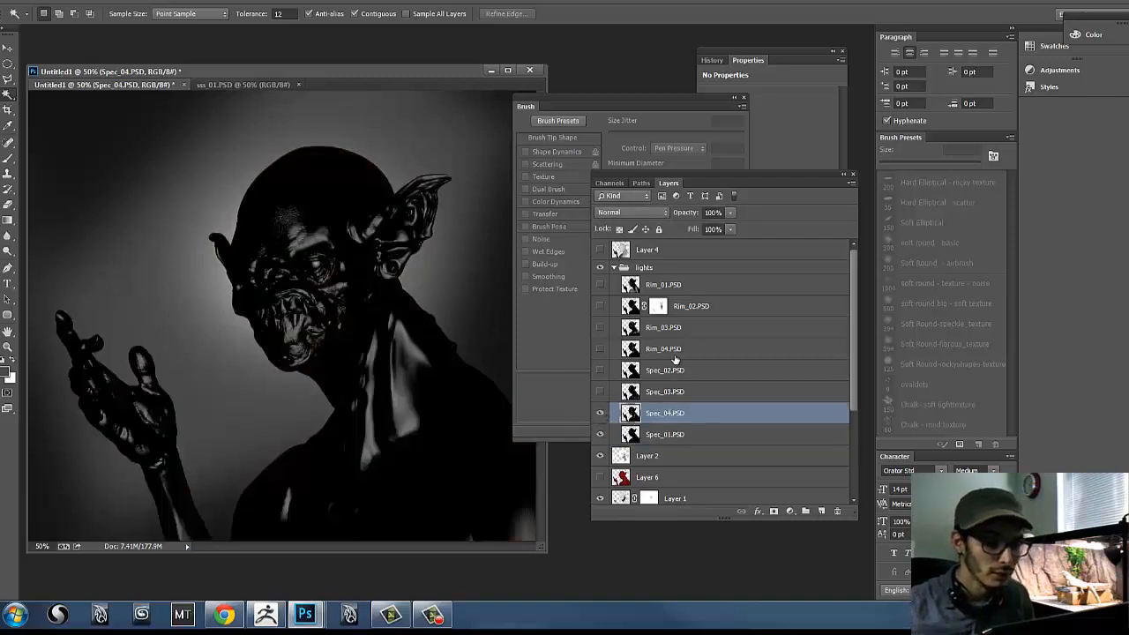
pyautogui.click(653, 215)
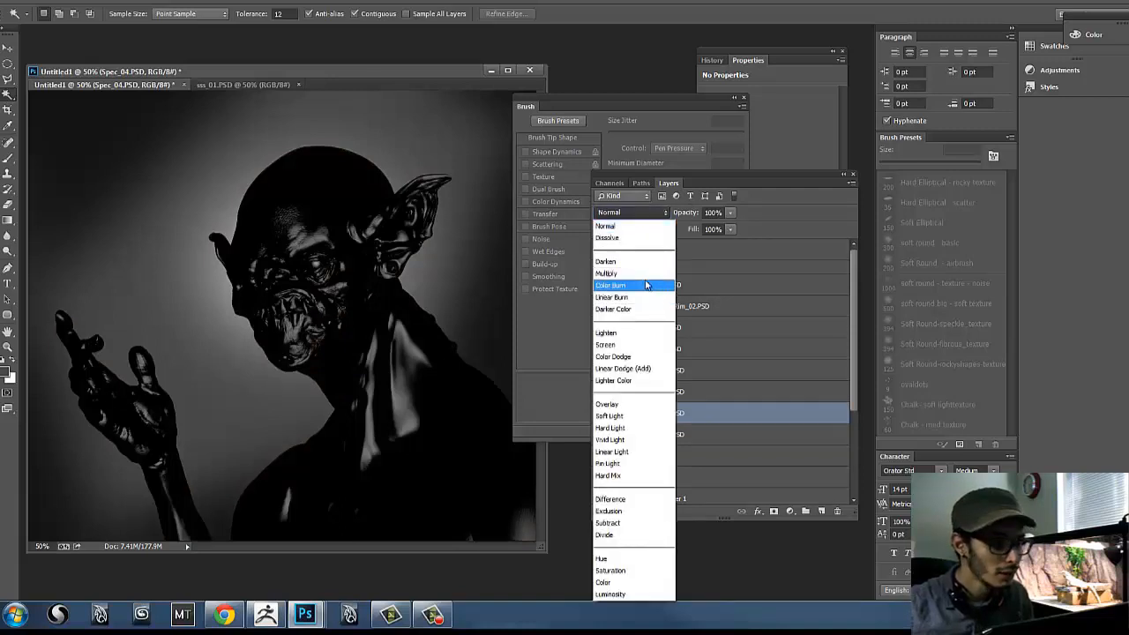
pyautogui.click(648, 344)
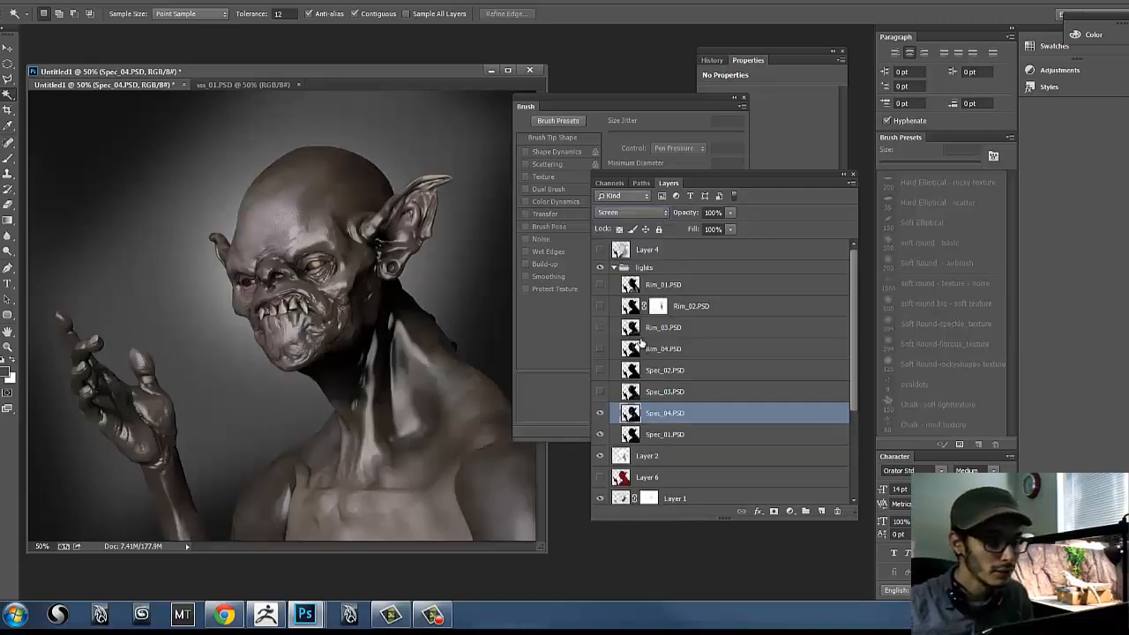
# Step: Hide Spec_01.PSD and lower the opacity of Spec_04.PSD to 51%, keeping its Screen blend mode
pyautogui.press('Up')
pyautogui.press('Down')
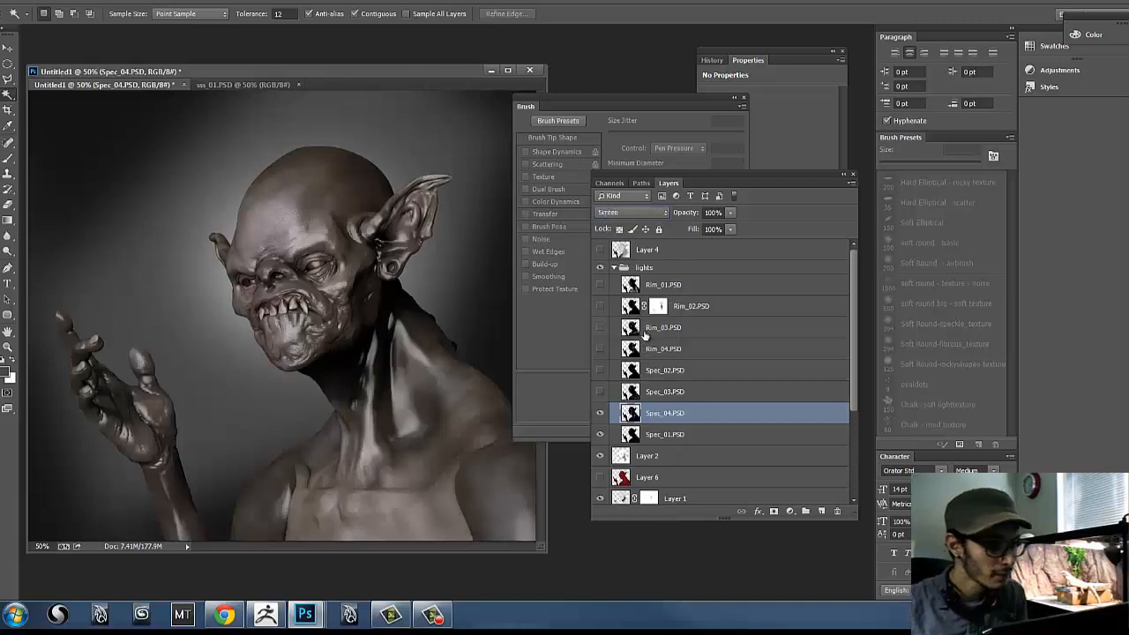
pyautogui.press('Down')
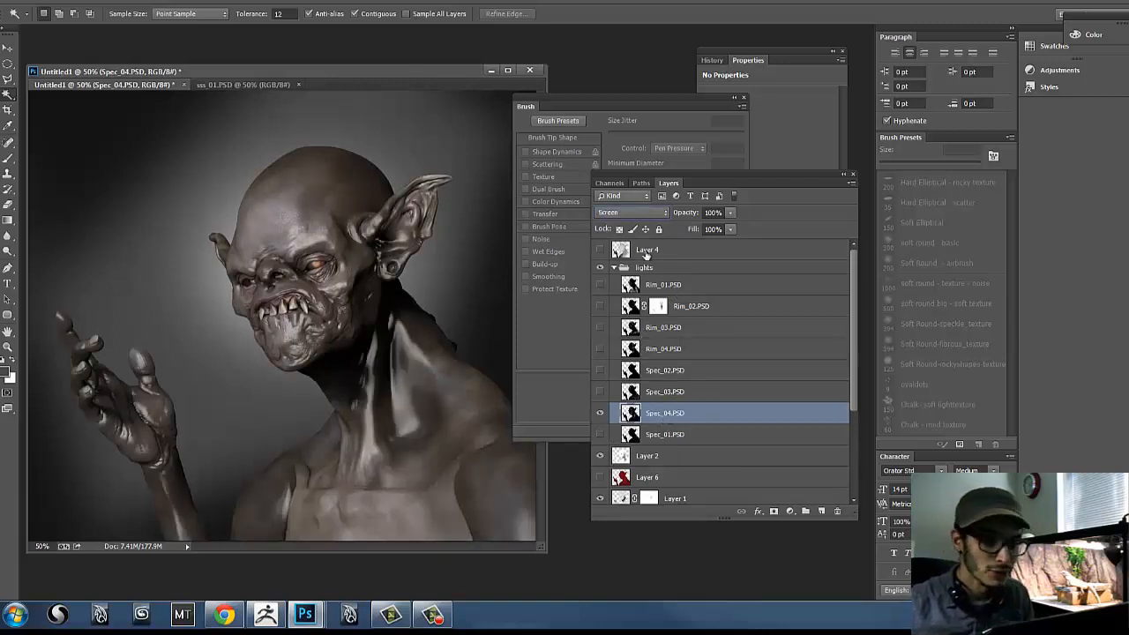
pyautogui.click(729, 212)
pyautogui.moveTo(732, 228); pyautogui.dragTo(701, 229)
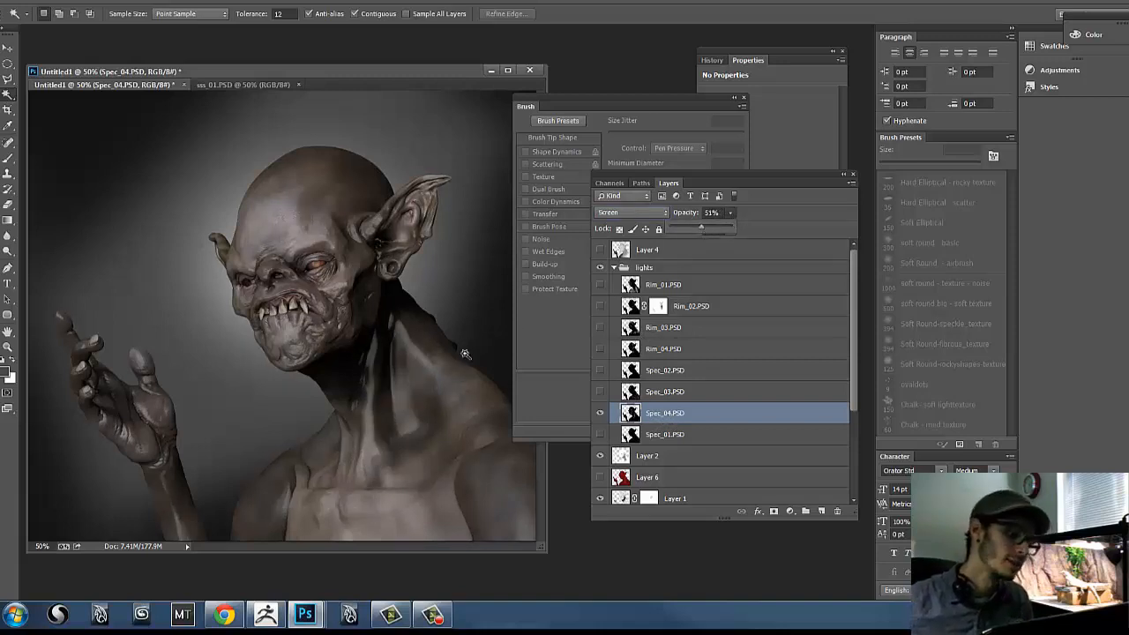
# Step: Add a layer mask to Spec_04.PSD and paint out the highlights on the creature's neck with a 300 px brush
pyautogui.click(773, 512)
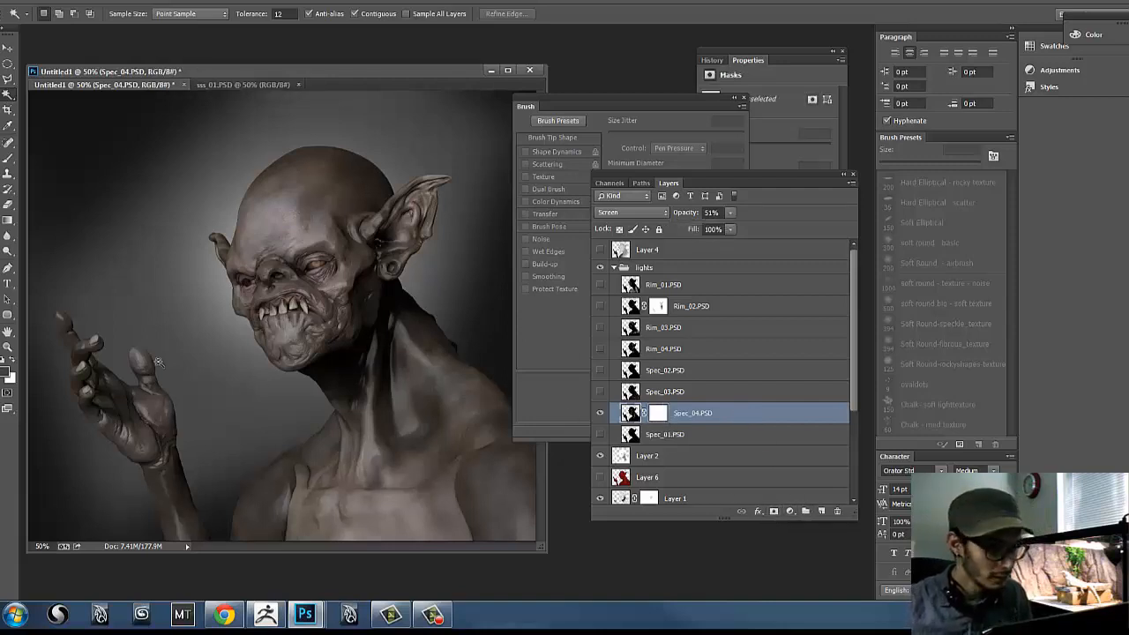
pyautogui.press('b')
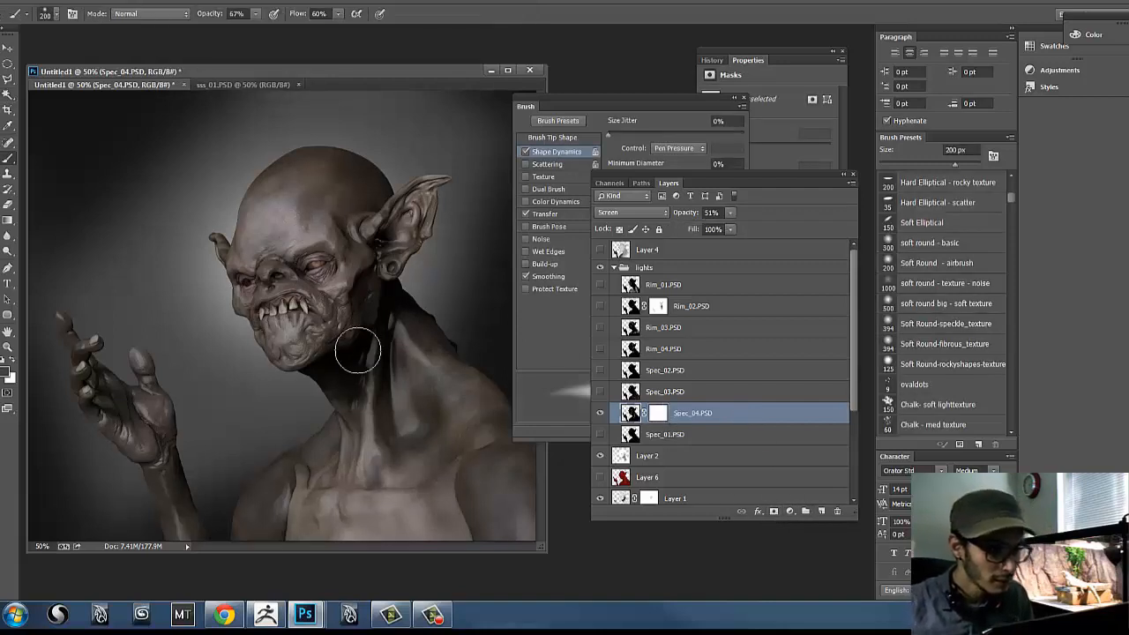
pyautogui.moveTo(372, 364)
pyautogui.mouseDown()
pyautogui.moveTo(383, 360)
pyautogui.moveTo(359, 330)
pyautogui.moveTo(372, 377)
pyautogui.moveTo(358, 422)
pyautogui.moveTo(374, 413)
pyautogui.mouseUp()
pyautogui.click(657, 414)
pyautogui.press(']')
pyautogui.press(']')
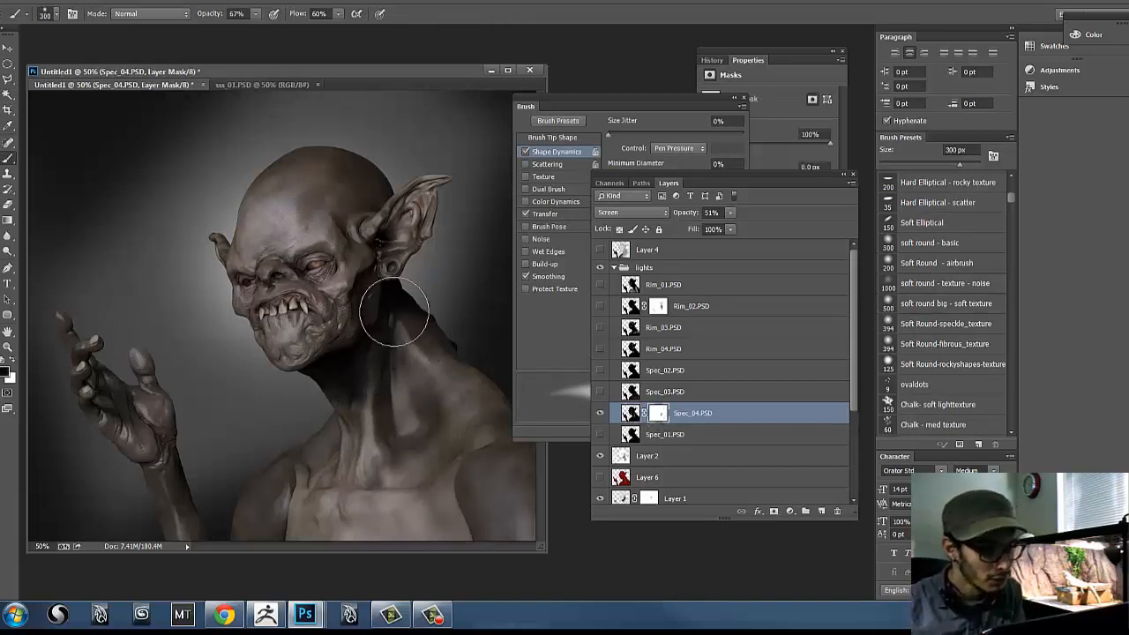
pyautogui.moveTo(394, 312)
pyautogui.mouseDown()
pyautogui.moveTo(375, 410)
pyautogui.moveTo(398, 412)
pyautogui.moveTo(356, 383)
pyautogui.moveTo(357, 391)
pyautogui.mouseUp()
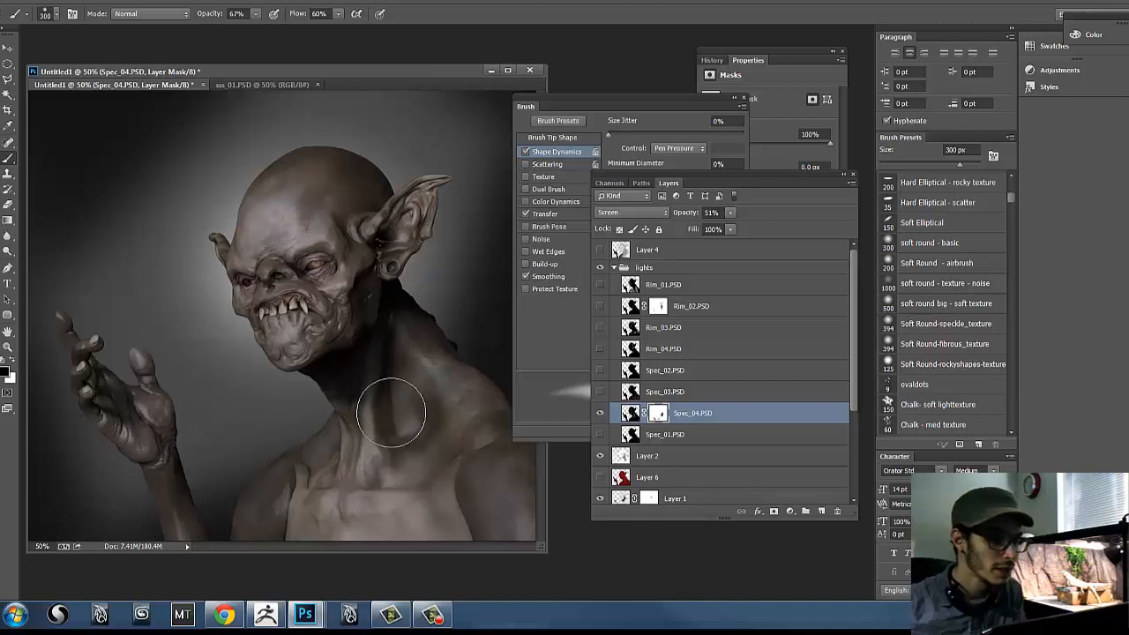
# Step: Refine the Spec_04.PSD mask with a 175 px brush and show Spec_01.PSD again
pyautogui.press('[')
pyautogui.press('[')
pyautogui.press('[')
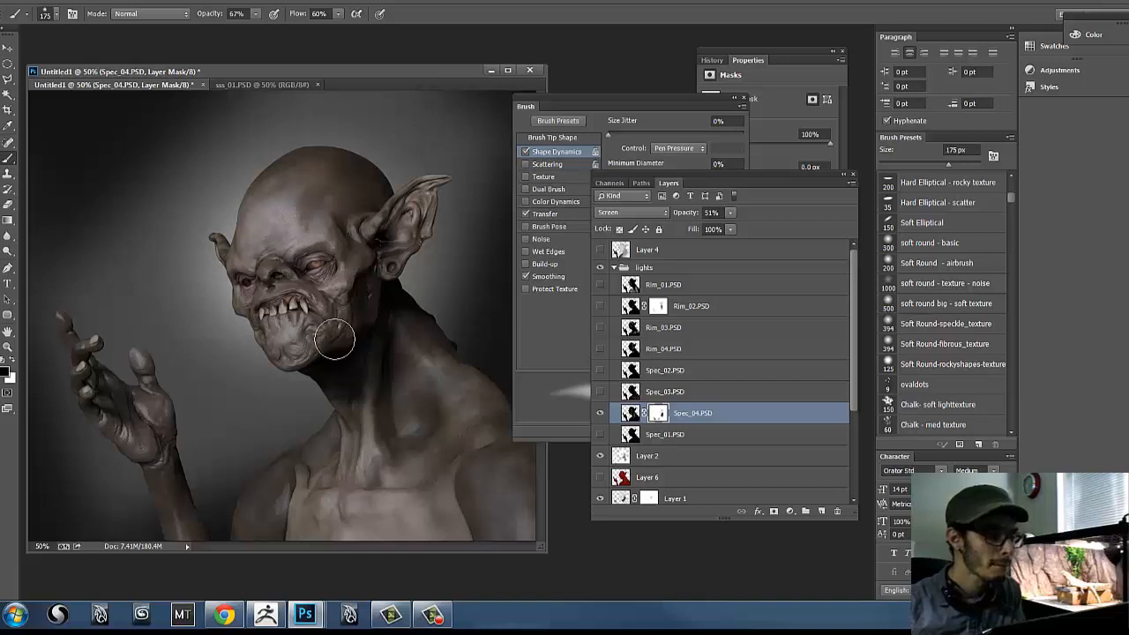
pyautogui.click(598, 436)
pyautogui.click(598, 436)
pyautogui.click(598, 437)
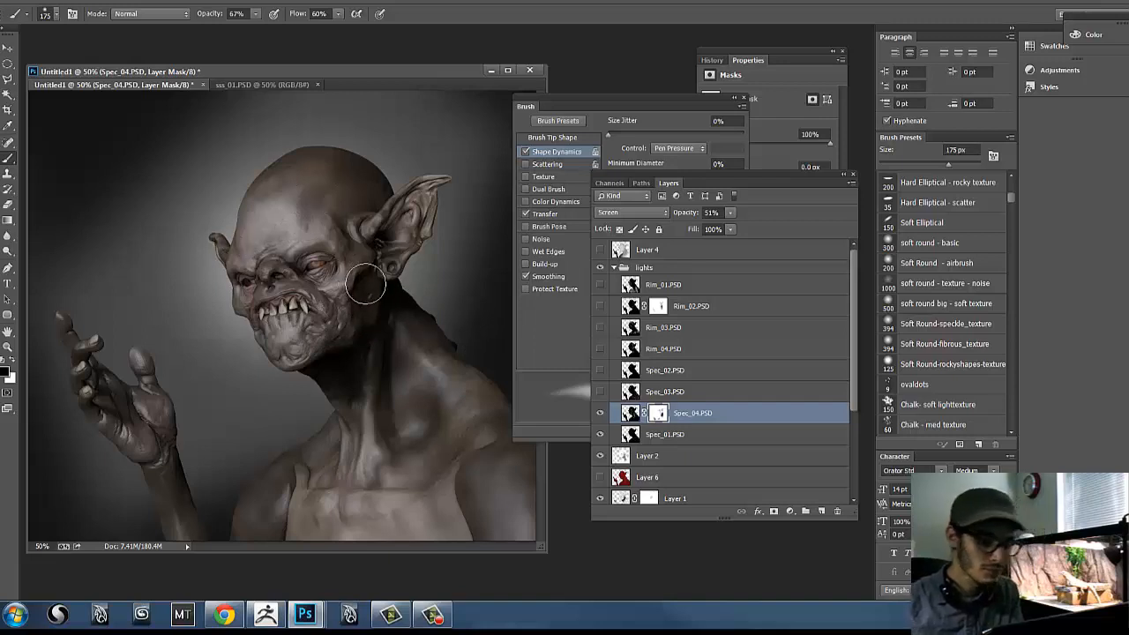
pyautogui.click(600, 413)
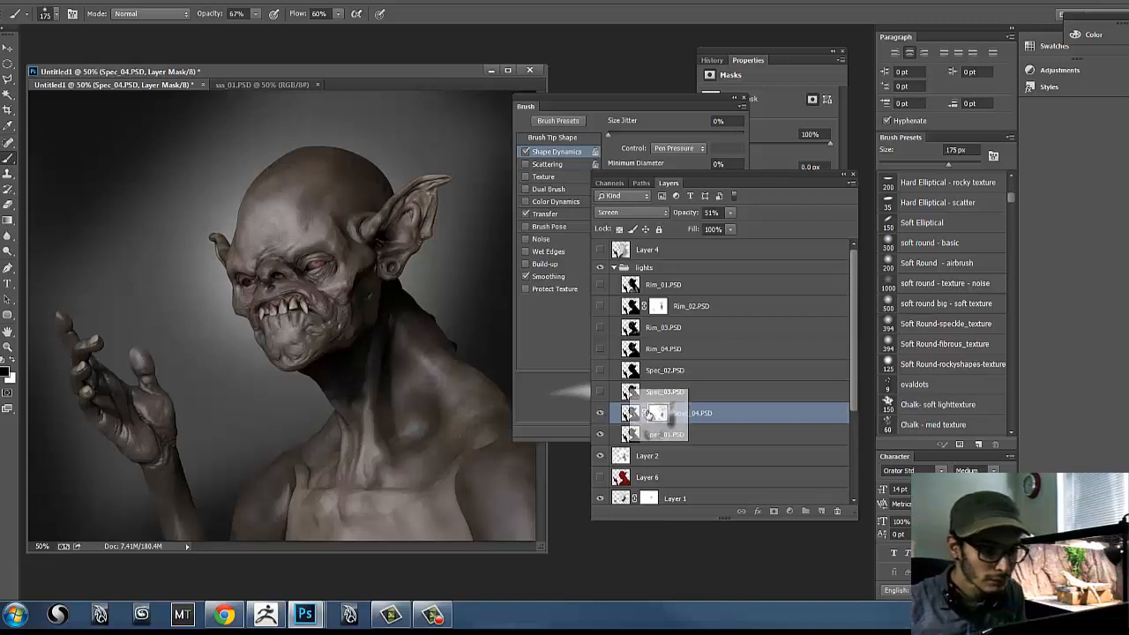
# Step: Reduce the brush to 60 px and touch up small areas of the Spec_04.PSD mask
pyautogui.press('[')
pyautogui.press('[')
pyautogui.press('[')
pyautogui.press('[')
pyautogui.press('[')
pyautogui.press('[')
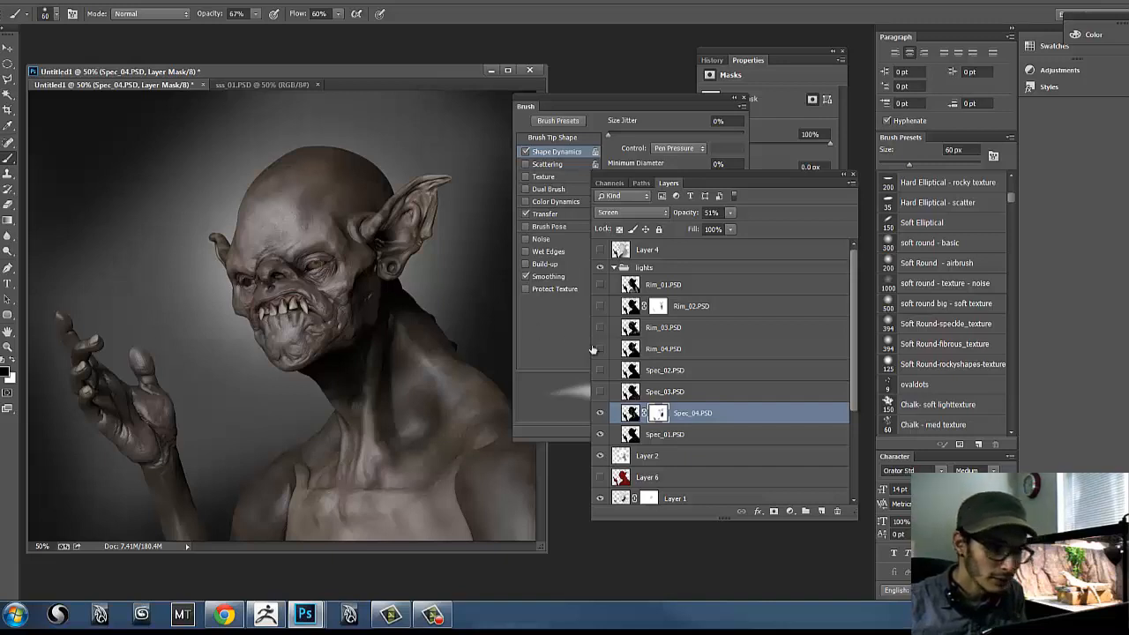
# Step: Select the image of Spec_04.PSD instead of its mask and compare the composite with and without the layer
pyautogui.click(632, 412)
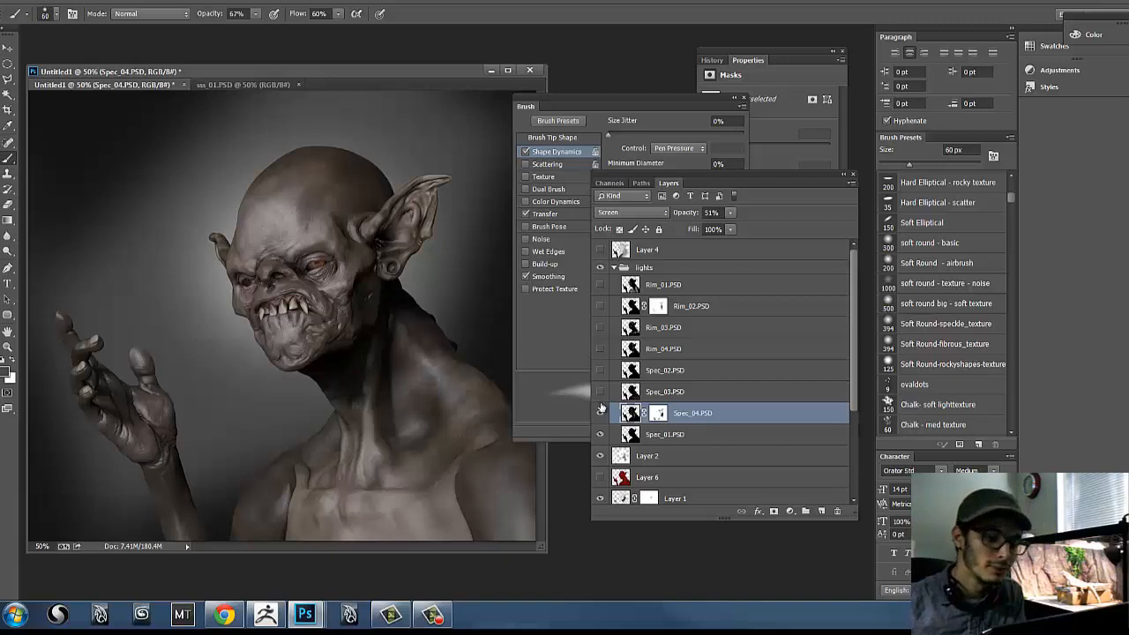
pyautogui.click(599, 412)
pyautogui.click(600, 412)
pyautogui.click(600, 412)
pyautogui.click(600, 412)
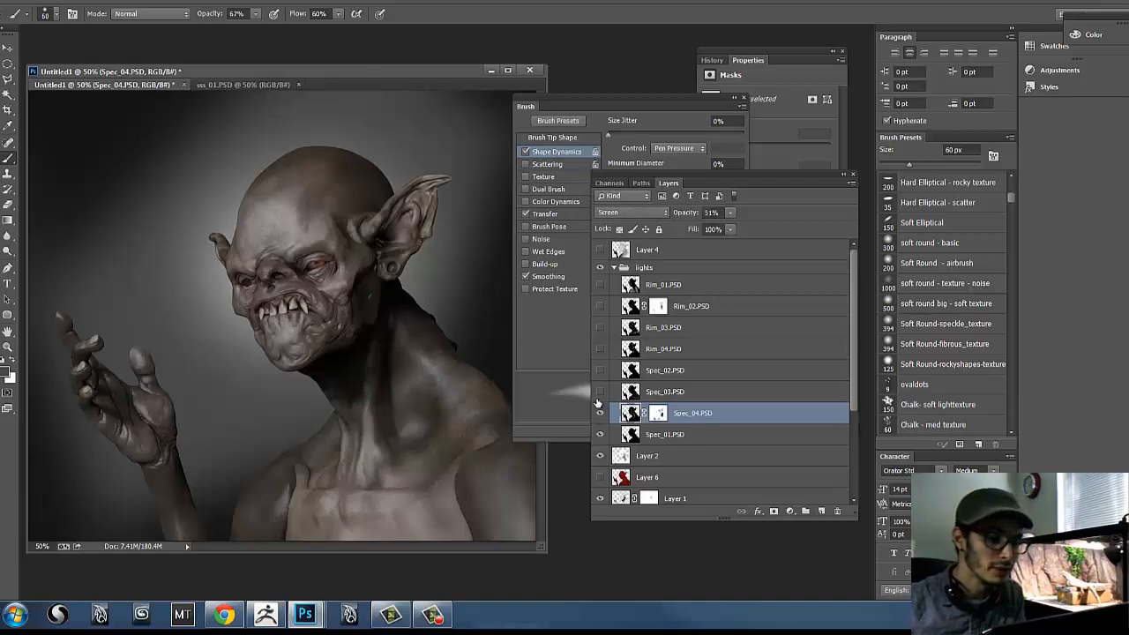
# Step: Show Spec_03.PSD, set its blend mode to Screen and lower its opacity to 32%
pyautogui.click(600, 392)
pyautogui.click(674, 394)
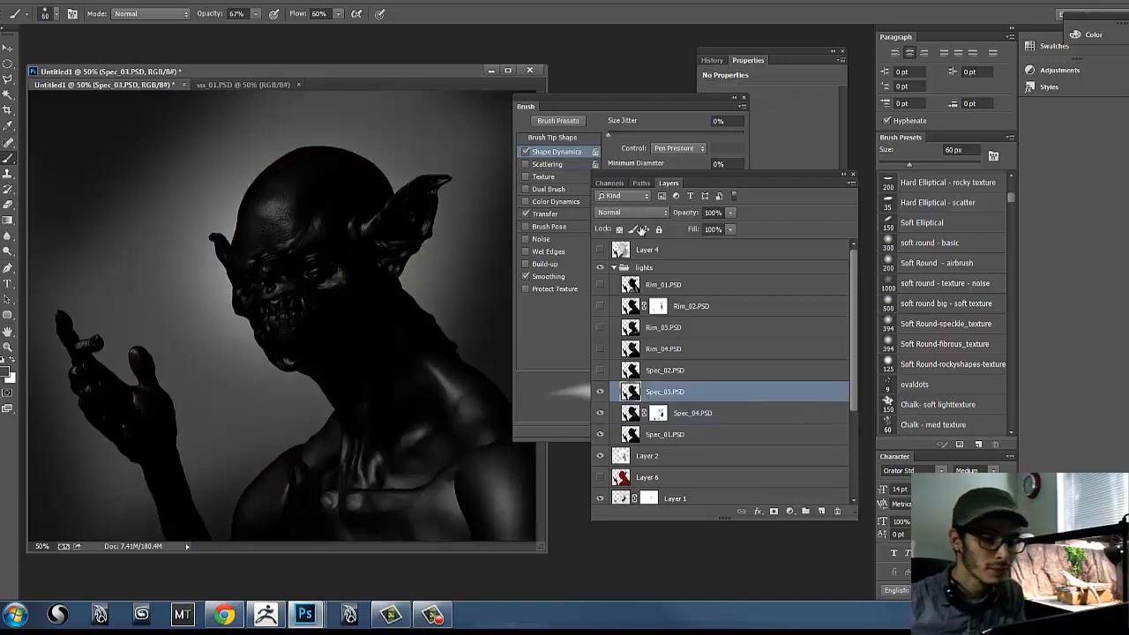
pyautogui.click(635, 215)
pyautogui.click(624, 344)
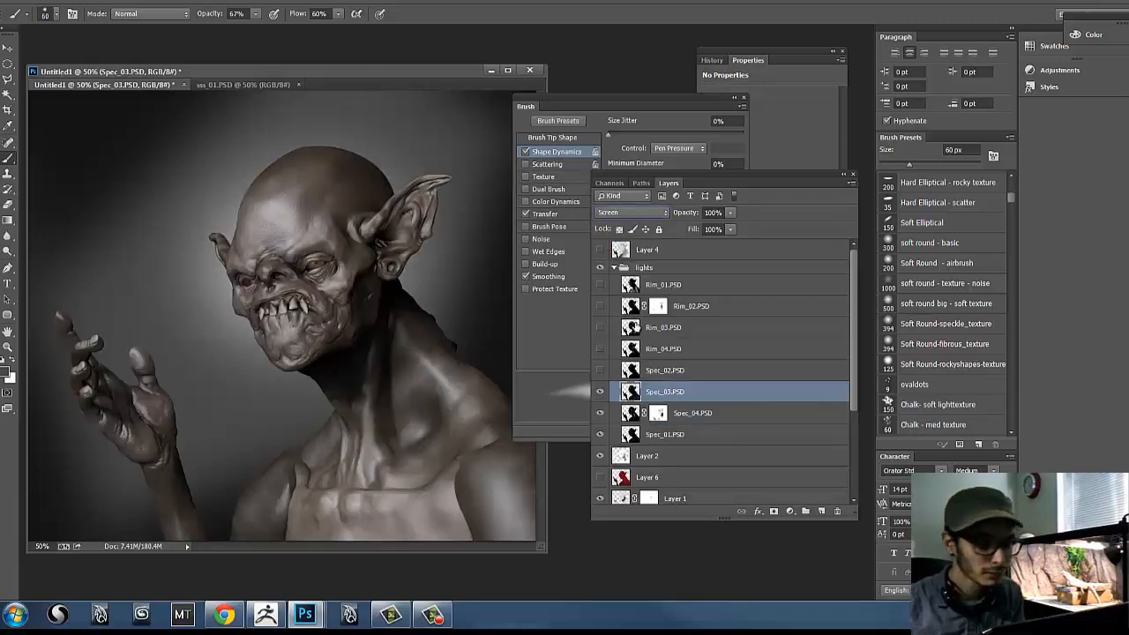
pyautogui.press('Up')
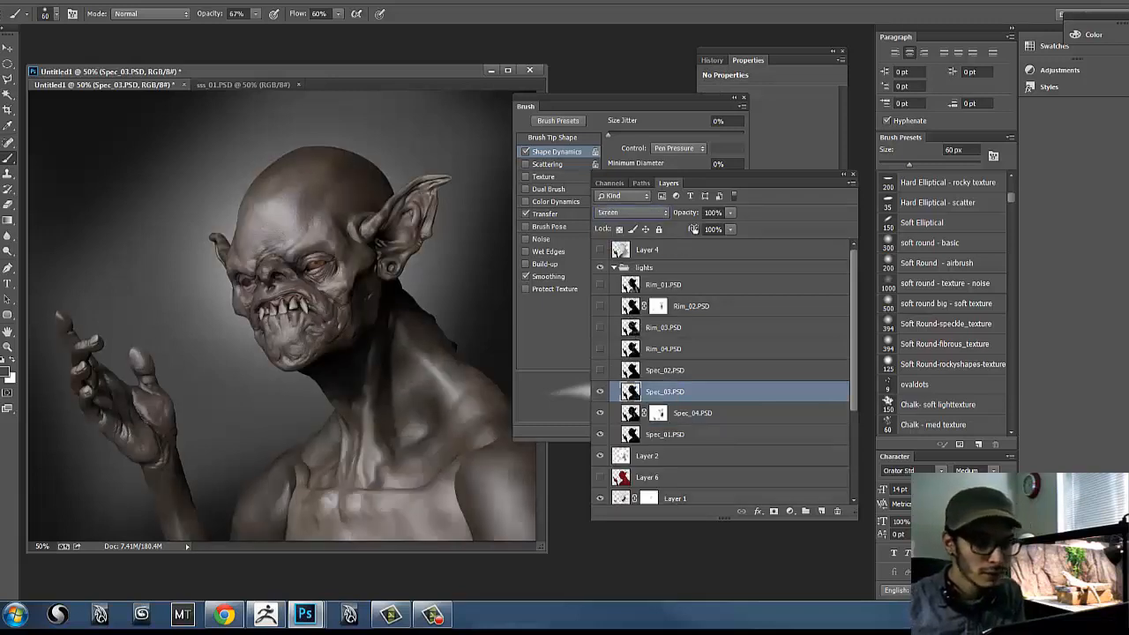
pyautogui.click(731, 213)
pyautogui.moveTo(716, 229); pyautogui.dragTo(690, 226)
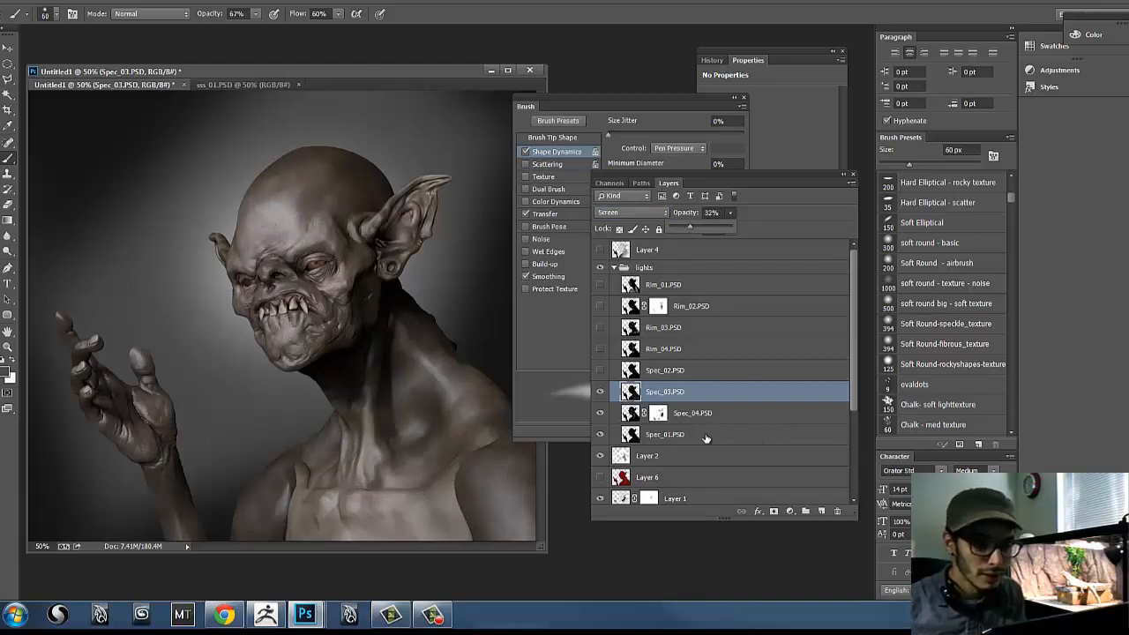
# Step: Lower the opacity of Spec_01.PSD to 42%
pyautogui.click(705, 436)
pyautogui.click(730, 214)
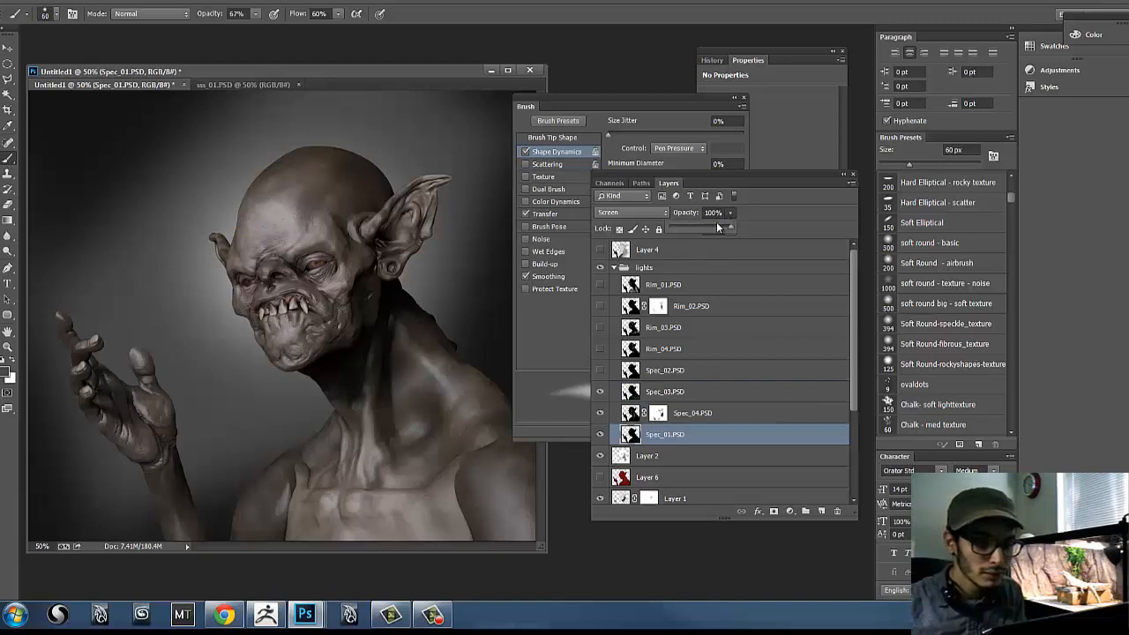
pyautogui.moveTo(697, 227); pyautogui.dragTo(694, 226)
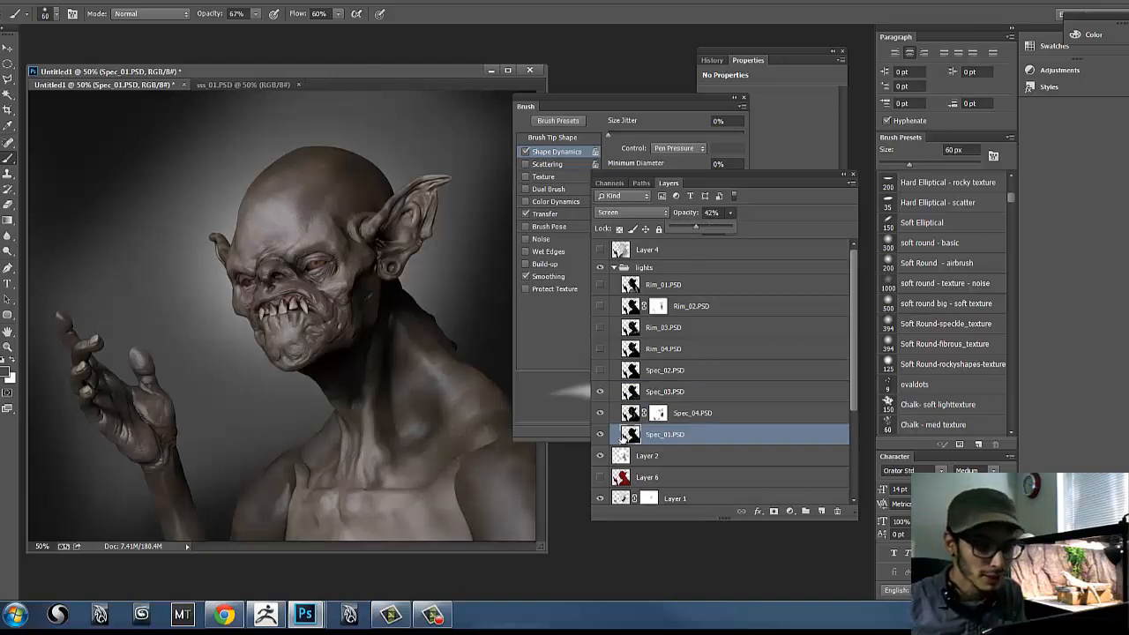
# Step: Add a layer mask to Spec_01.PSD and paint on it with the brush enlarged to 150 px
pyautogui.click(707, 455)
pyautogui.click(775, 513)
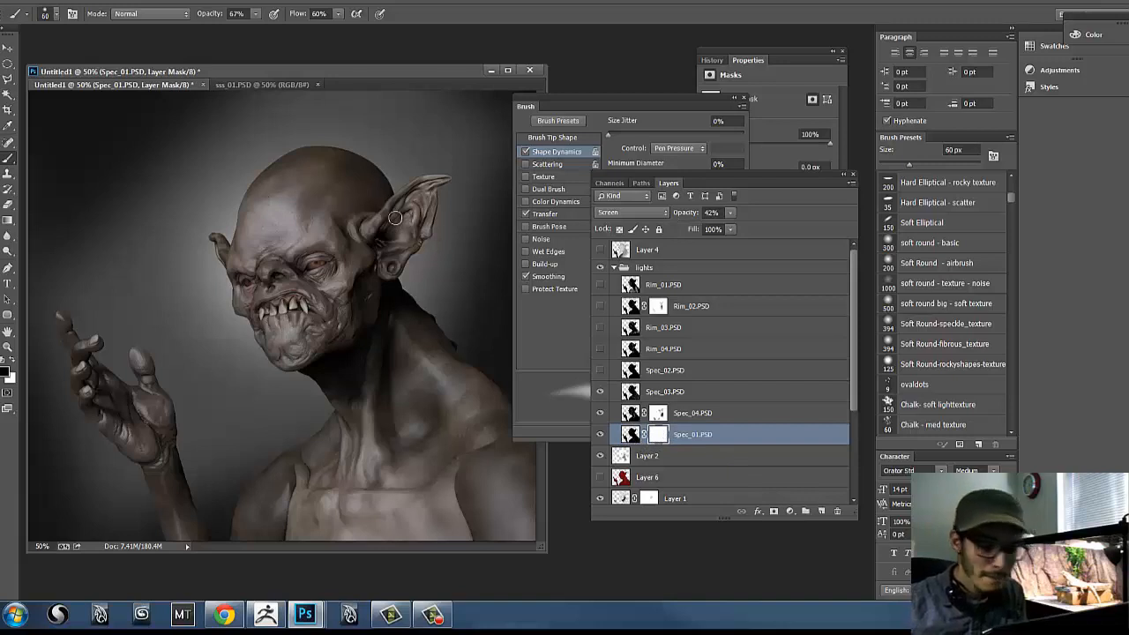
pyautogui.press(']')
pyautogui.press(']')
pyautogui.press(']')
pyautogui.press(']')
pyautogui.press(']')
pyautogui.press(']')
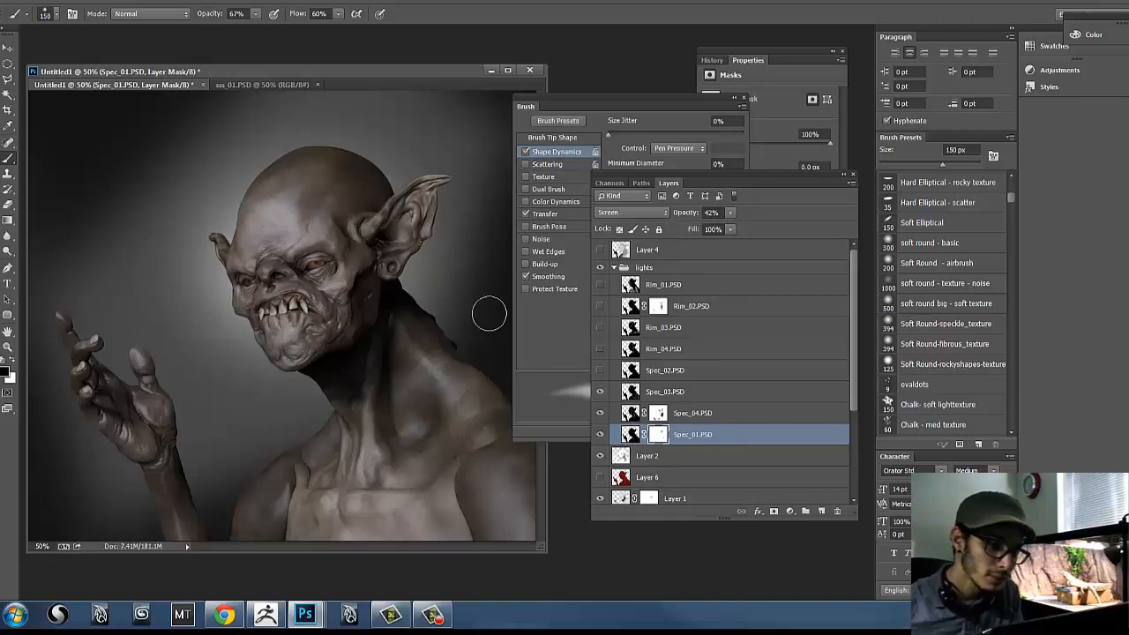
# Step: Hide Spec_03.PSD and Spec_04.PSD, and move the Brush and Layers panels clear of the enlarged creature
pyautogui.click(597, 392)
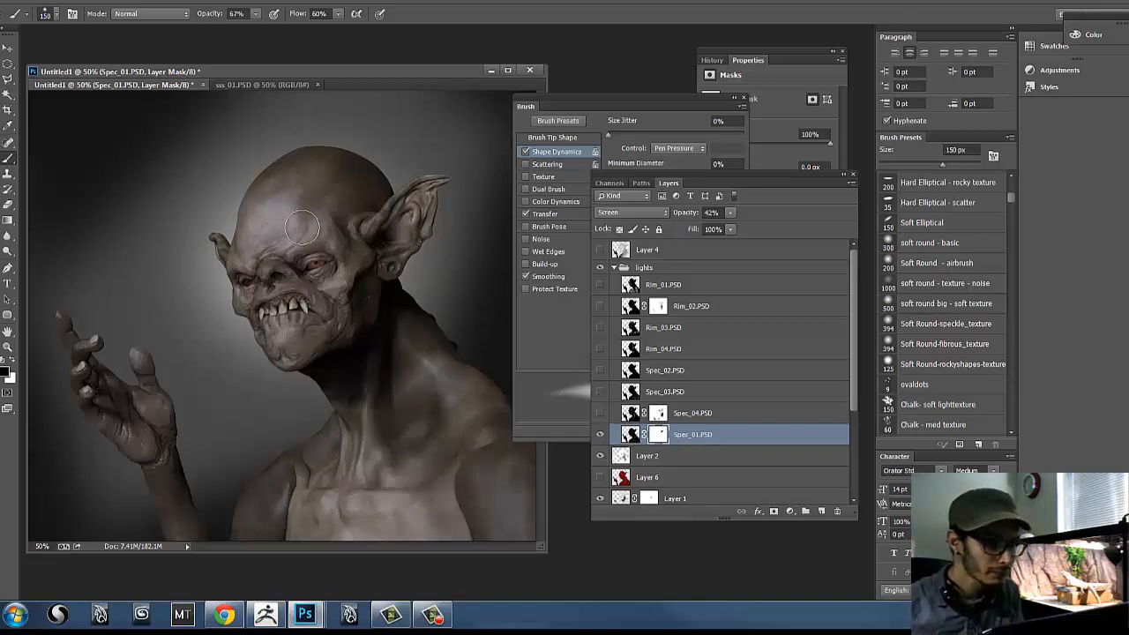
pyautogui.hotkey('ctrl', '+')
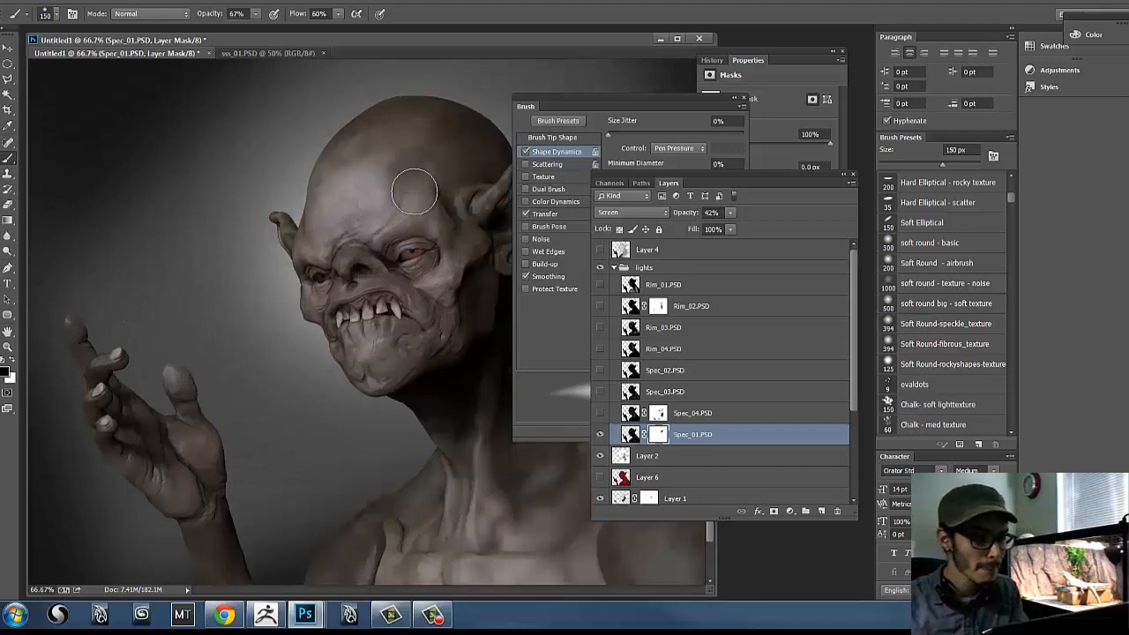
pyautogui.moveTo(619, 100); pyautogui.dragTo(795, 133)
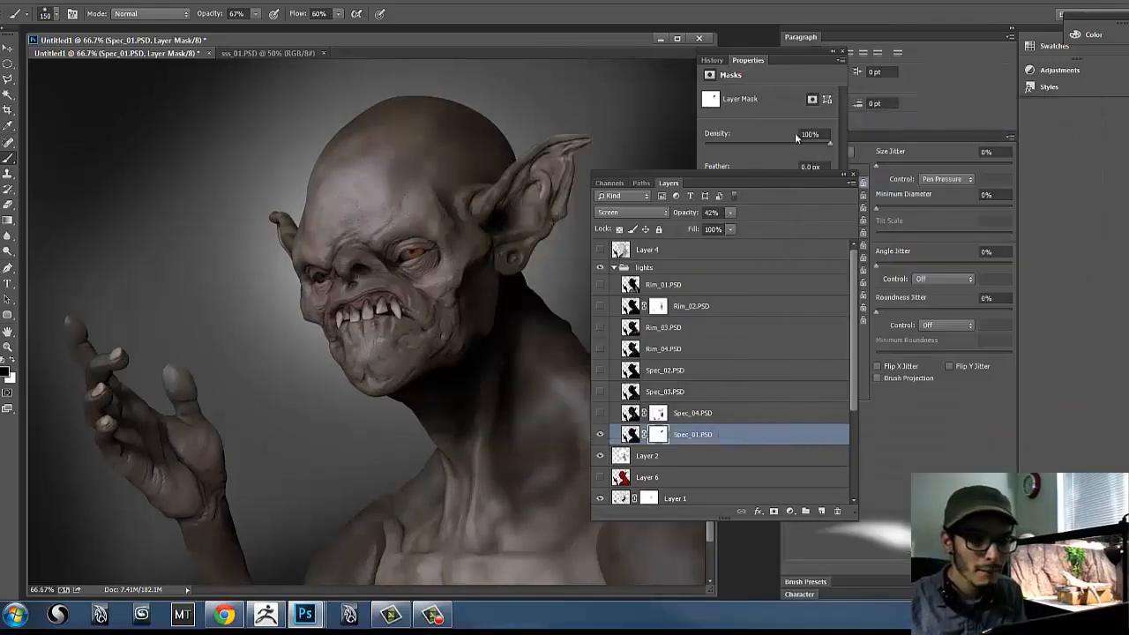
pyautogui.moveTo(749, 177); pyautogui.dragTo(902, 176)
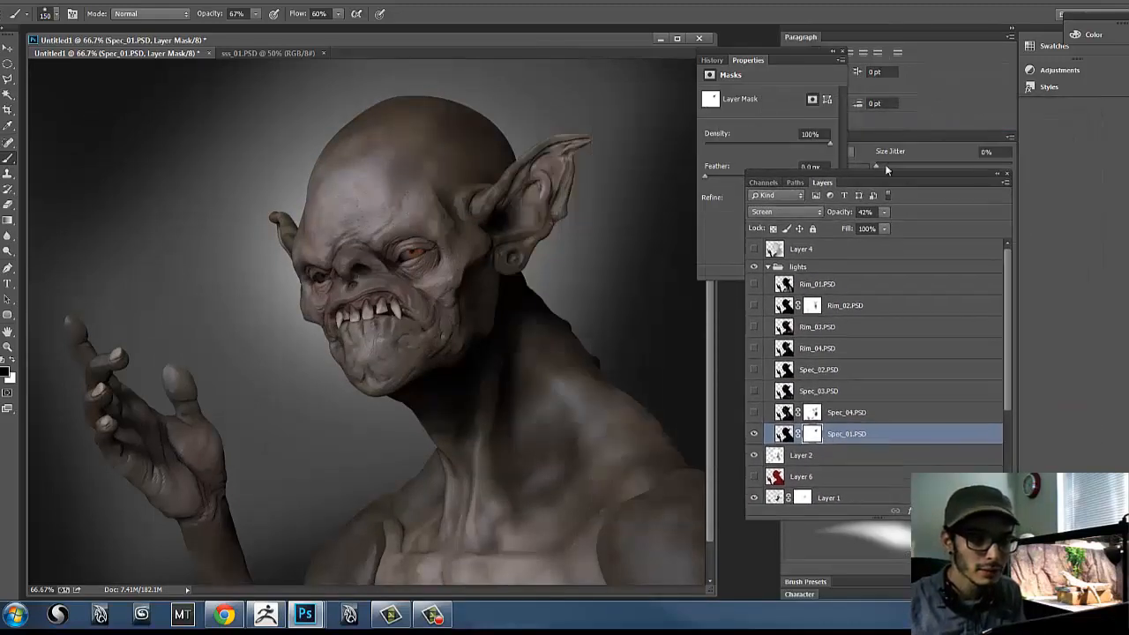
# Step: Toggle the visibility of Spec_01.PSD and Spec_03.PSD to compare their effect on the composite
pyautogui.click(751, 436)
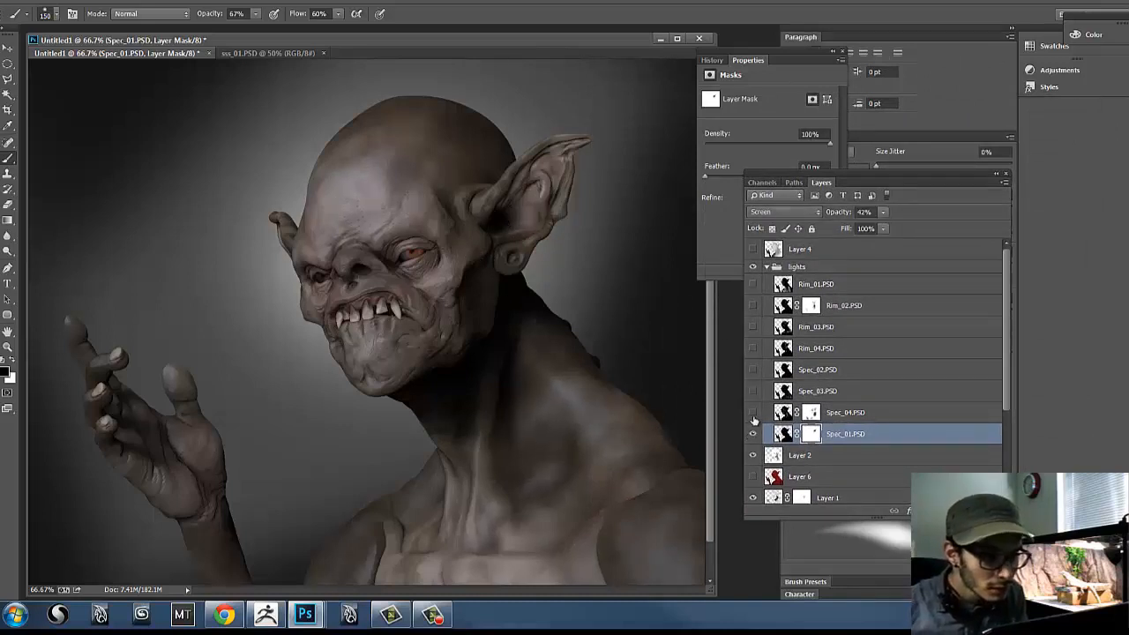
pyautogui.click(751, 390)
pyautogui.click(752, 390)
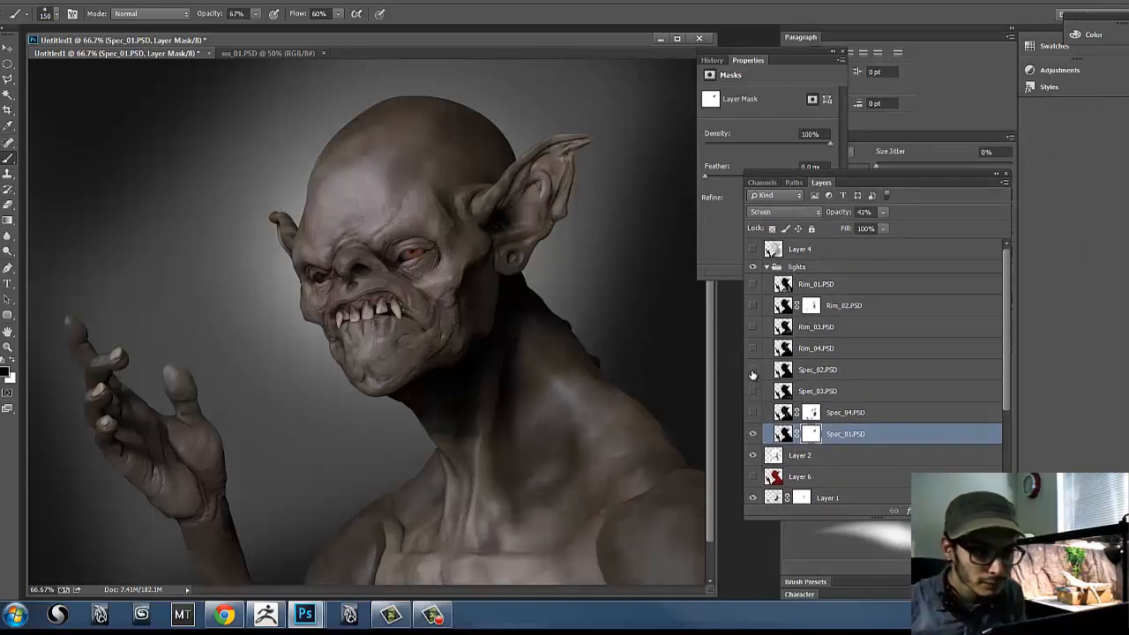
# Step: Show Spec_02.PSD and set its blend mode to Lighten
pyautogui.click(751, 371)
pyautogui.click(830, 368)
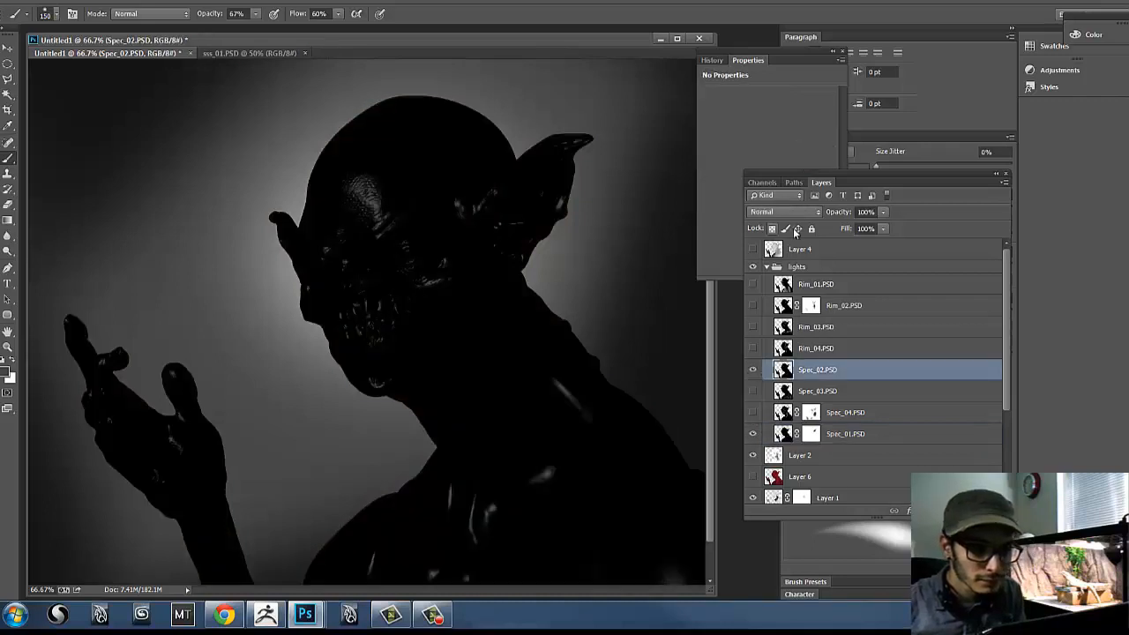
pyautogui.click(794, 213)
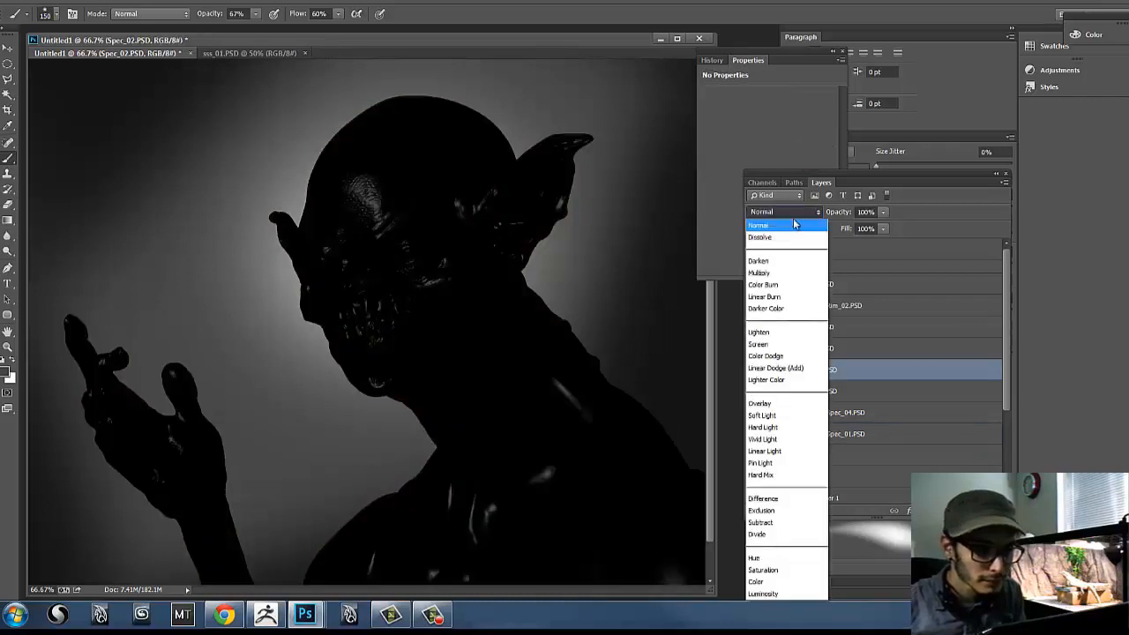
pyautogui.click(788, 333)
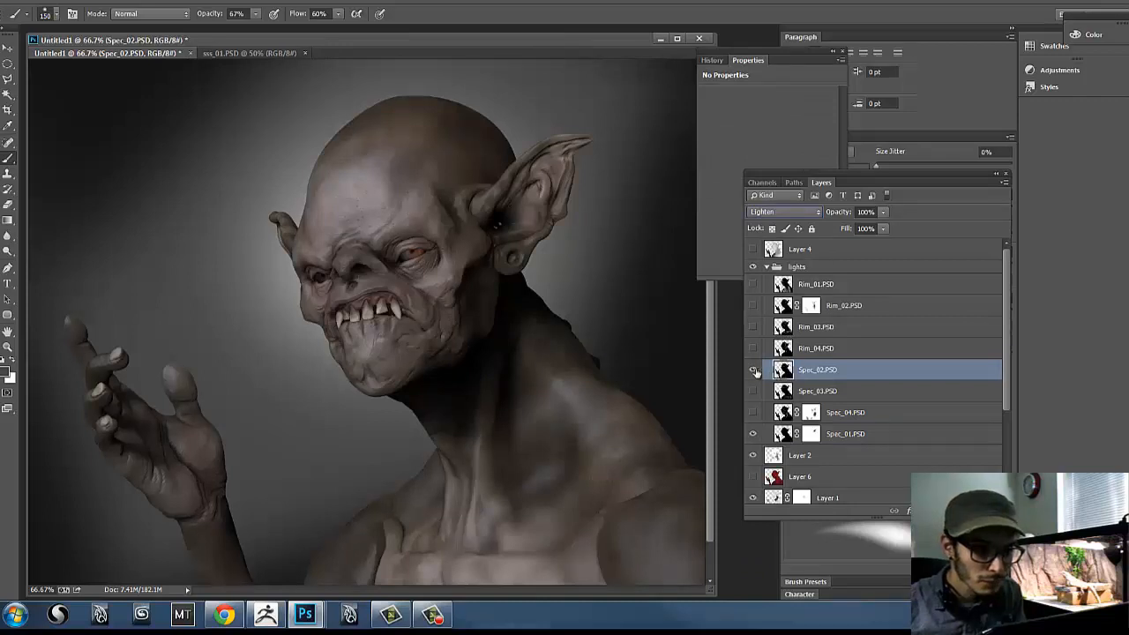
# Step: Compare the composite with and without Spec_02.PSD in Lighten mode
pyautogui.click(754, 370)
pyautogui.click(754, 371)
pyautogui.click(754, 370)
pyautogui.click(754, 370)
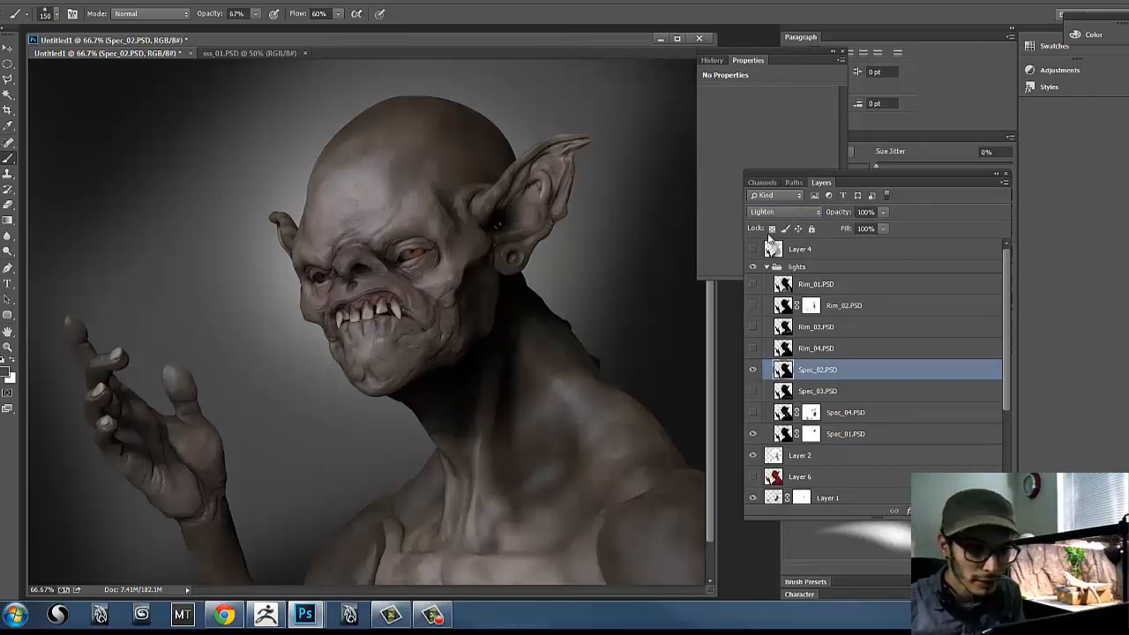
pyautogui.click(790, 218)
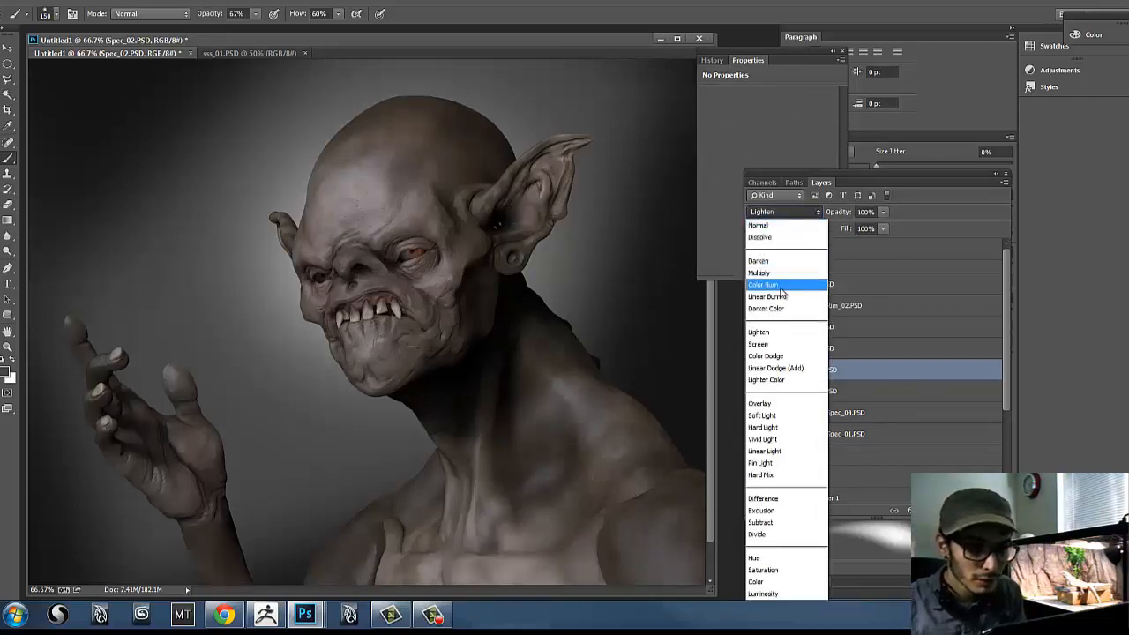
pyautogui.click(773, 328)
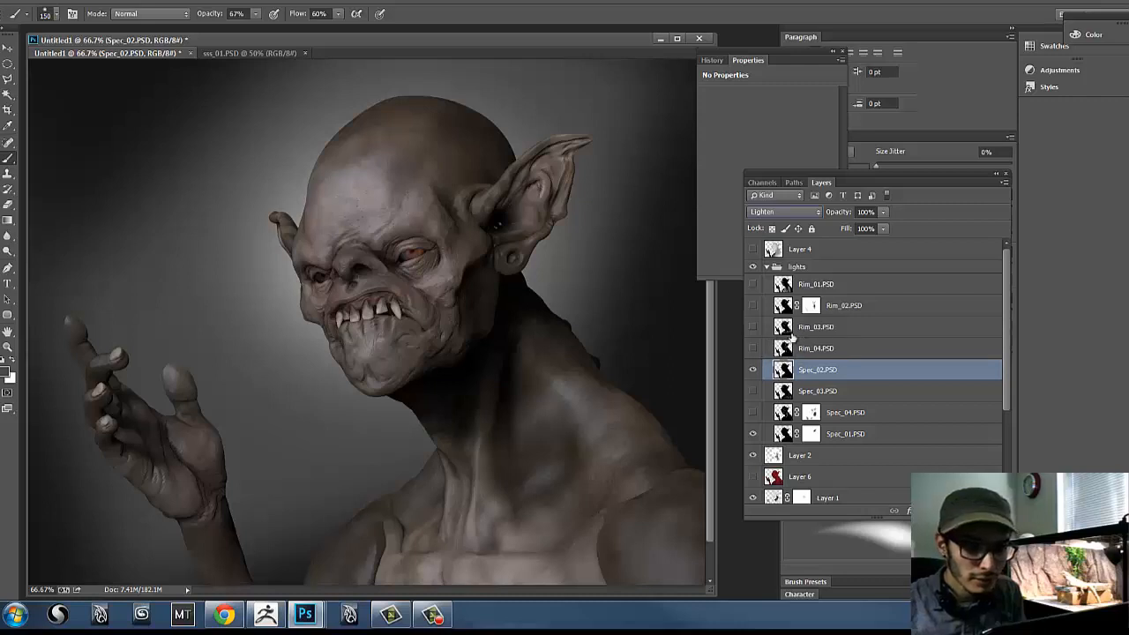
pyautogui.click(754, 370)
pyautogui.click(753, 371)
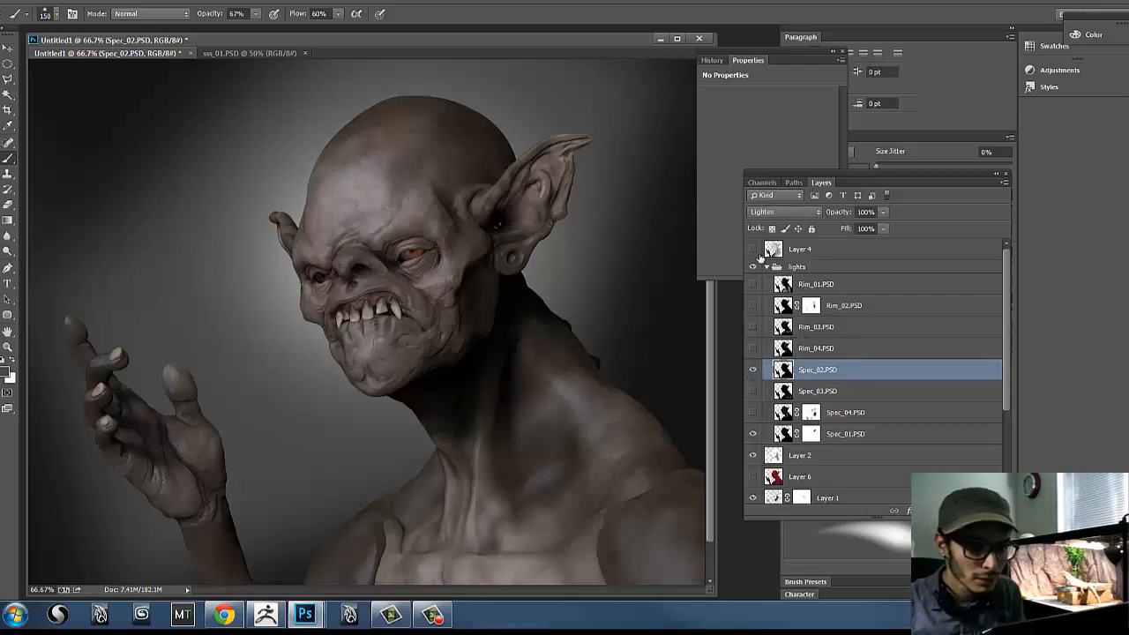
# Step: Set the blend mode of Spec_02.PSD to Screen
pyautogui.click(785, 211)
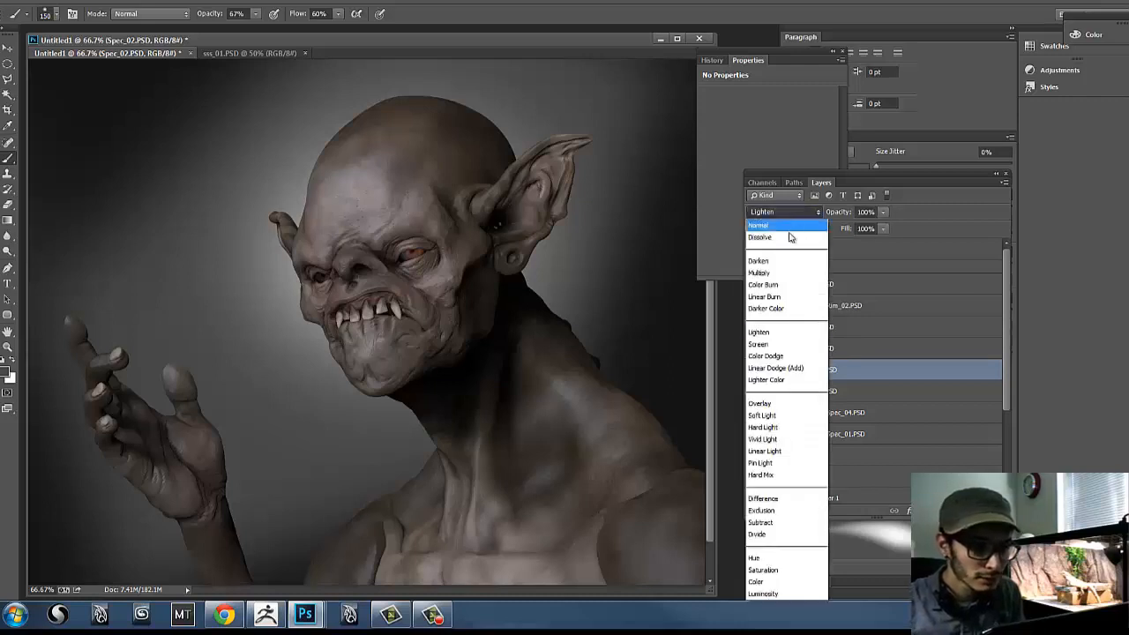
pyautogui.click(798, 346)
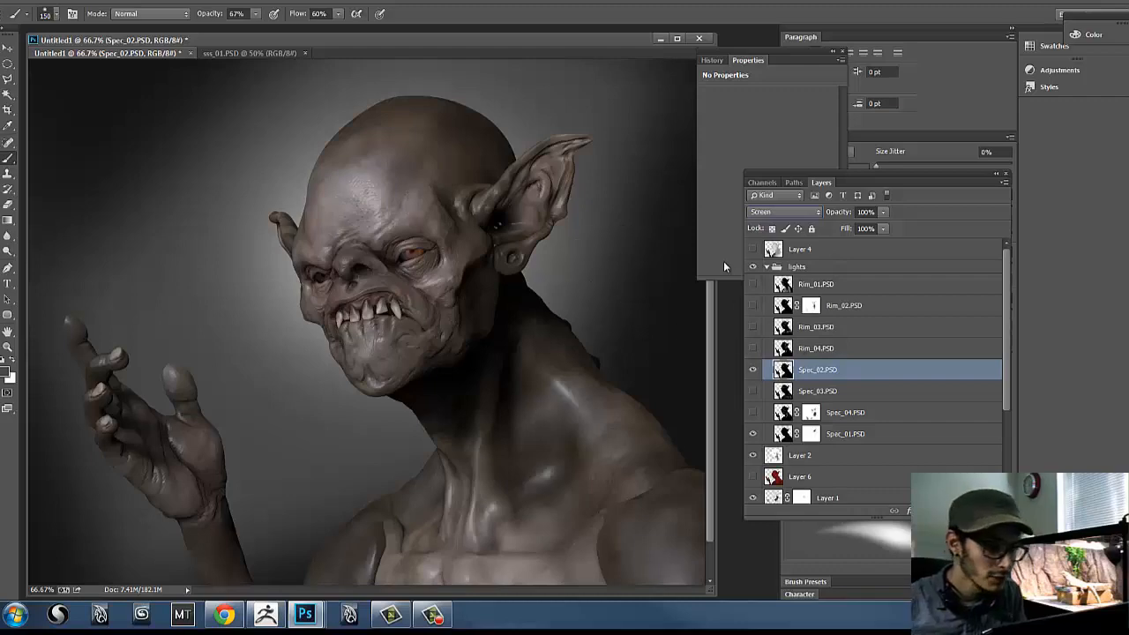
pyautogui.doubleClick(789, 331)
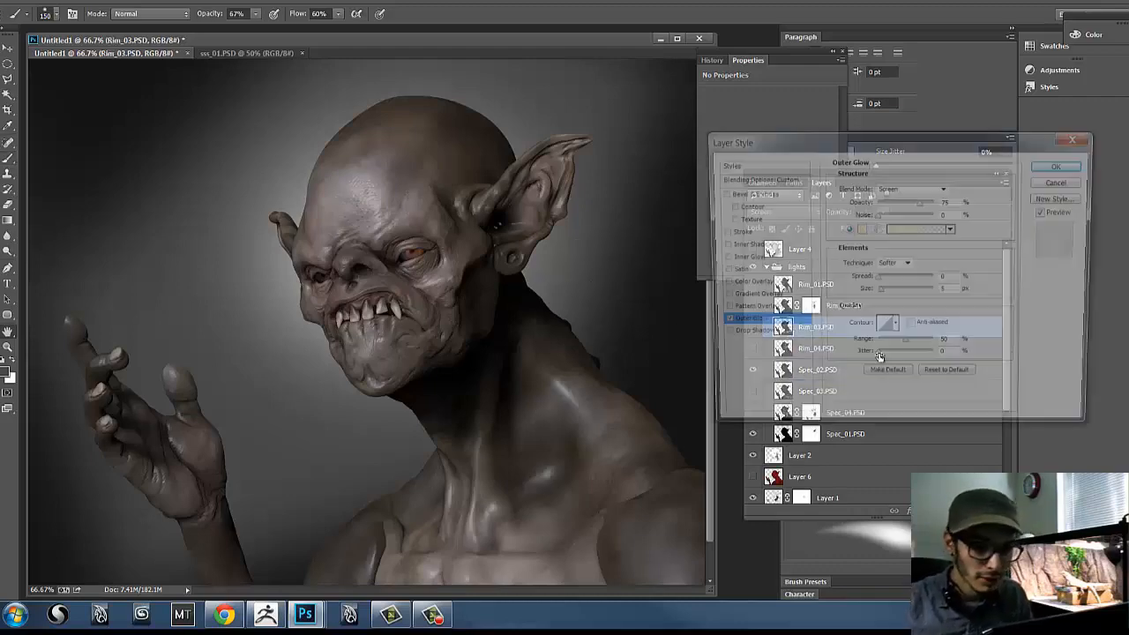
pyautogui.click(1051, 182)
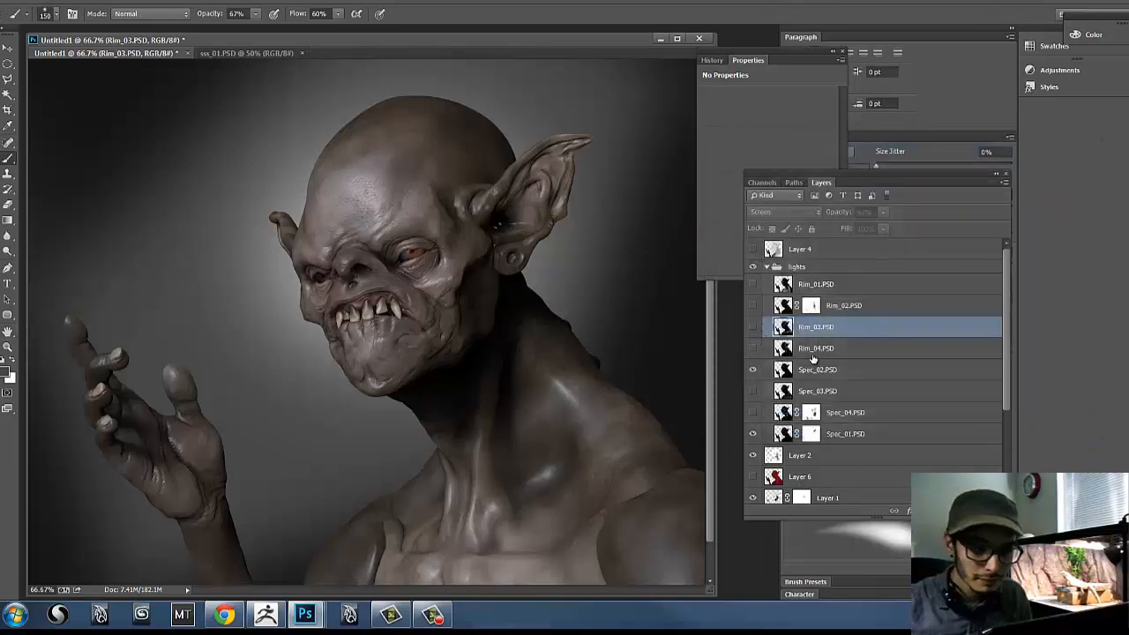
# Step: Apply Levels to Spec_02.PSD, adjusting the midtone and white input levels to strengthen its highlights
pyautogui.click(824, 367)
pyautogui.hotkey('ctrl', 'l')
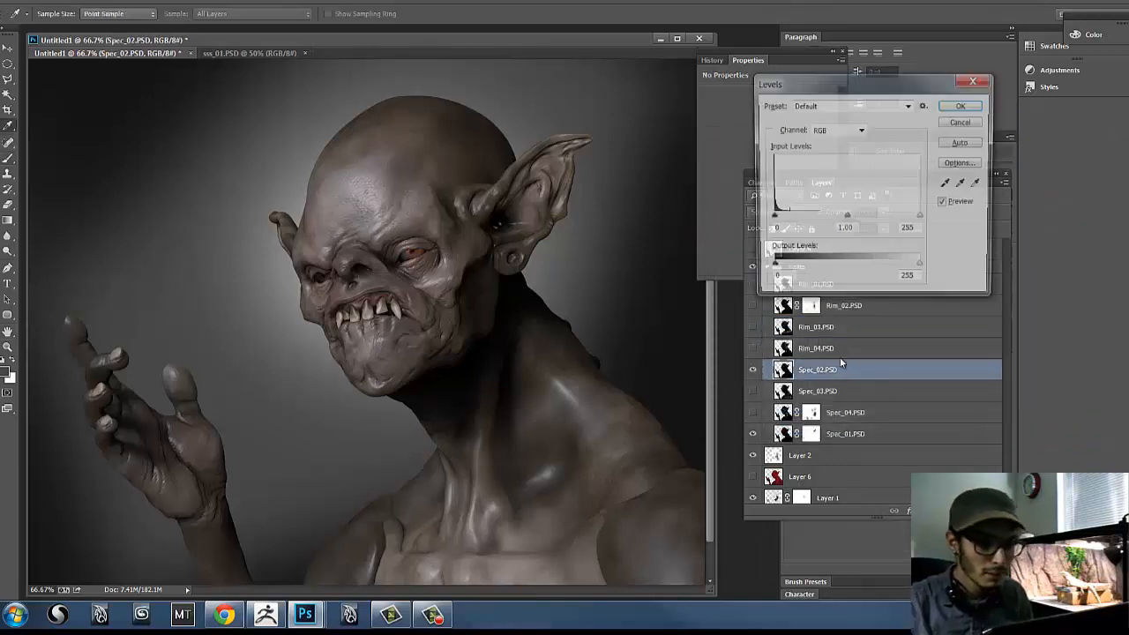
pyautogui.moveTo(846, 219); pyautogui.dragTo(806, 227)
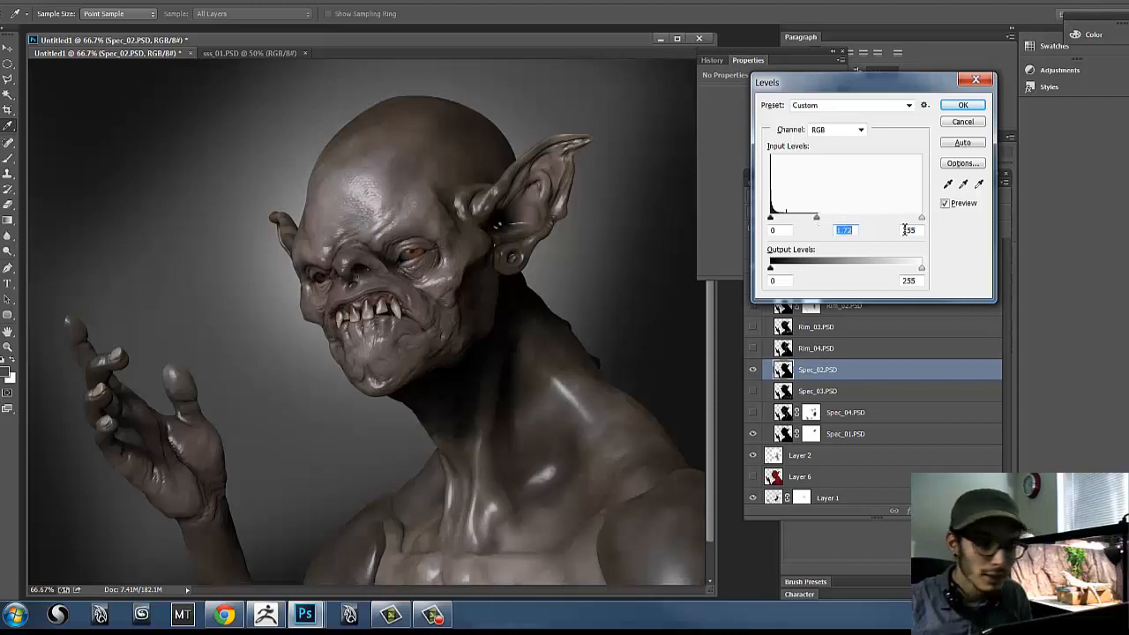
pyautogui.moveTo(923, 221); pyautogui.dragTo(807, 220)
pyautogui.click(975, 109)
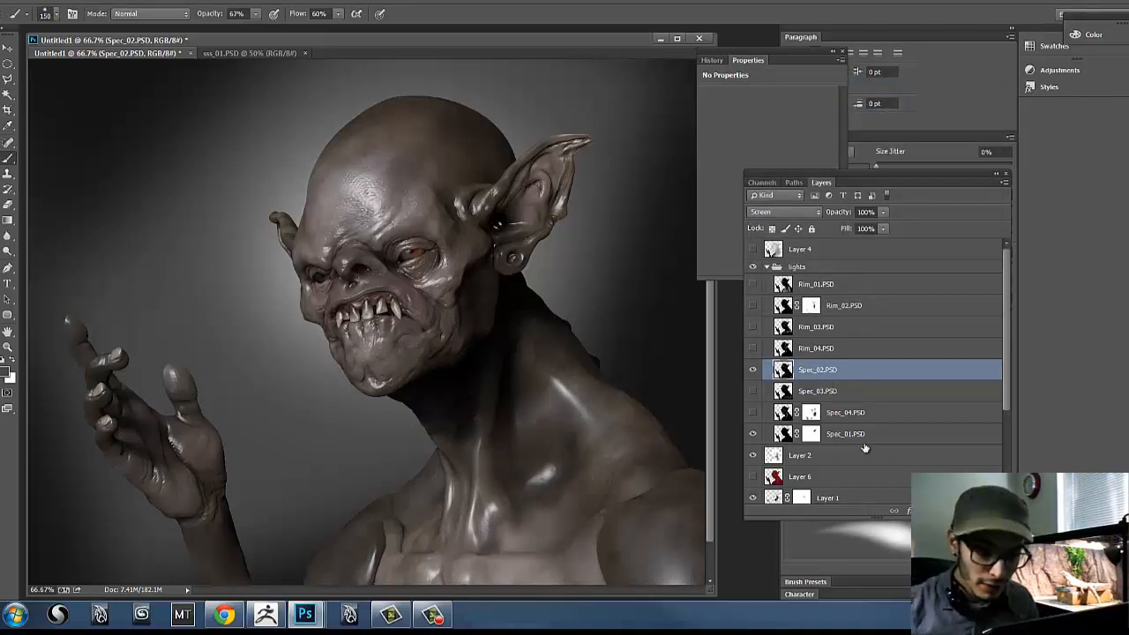
# Step: Add a layer mask to Spec_02.PSD and paint black on it over the highlights on the creature's chest
pyautogui.click(926, 511)
pyautogui.click(783, 371)
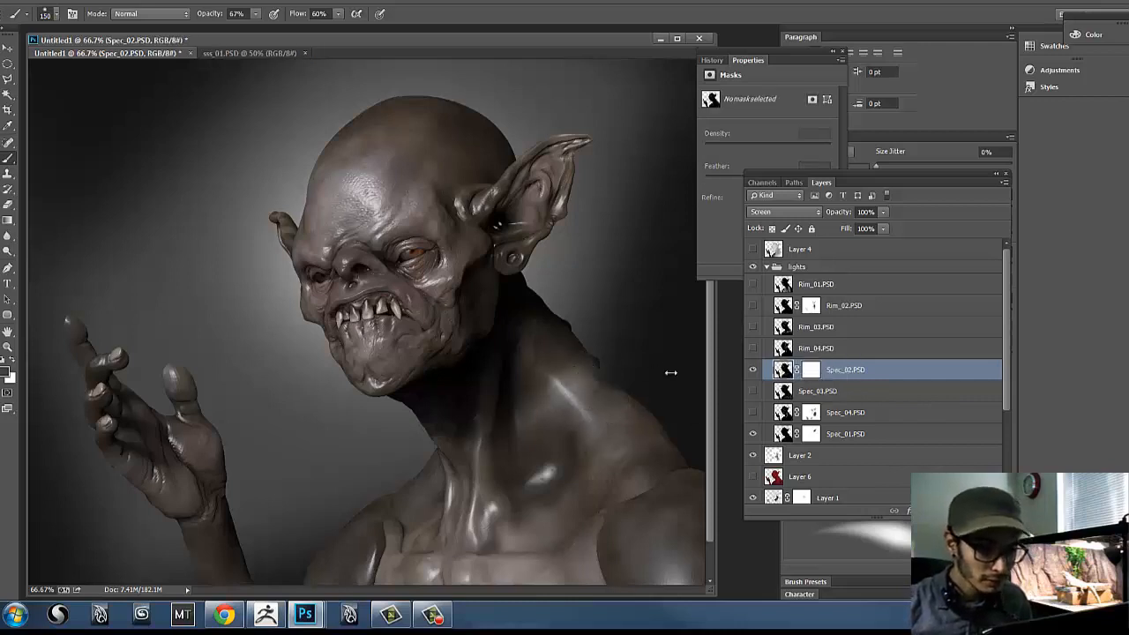
pyautogui.click(811, 370)
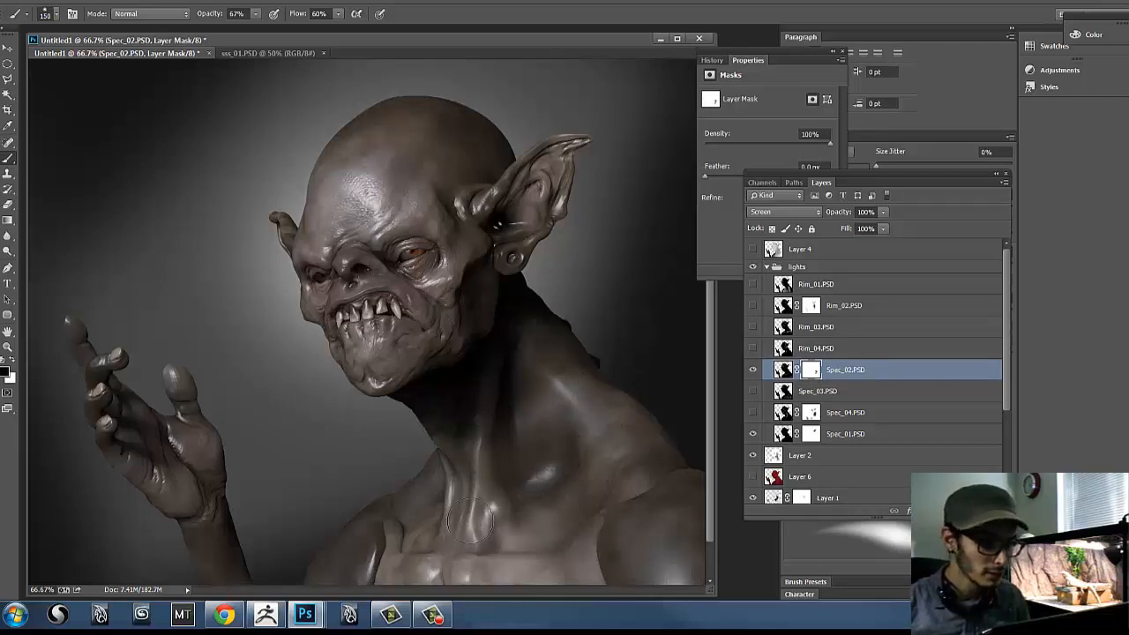
pyautogui.moveTo(391, 542); pyautogui.dragTo(366, 539)
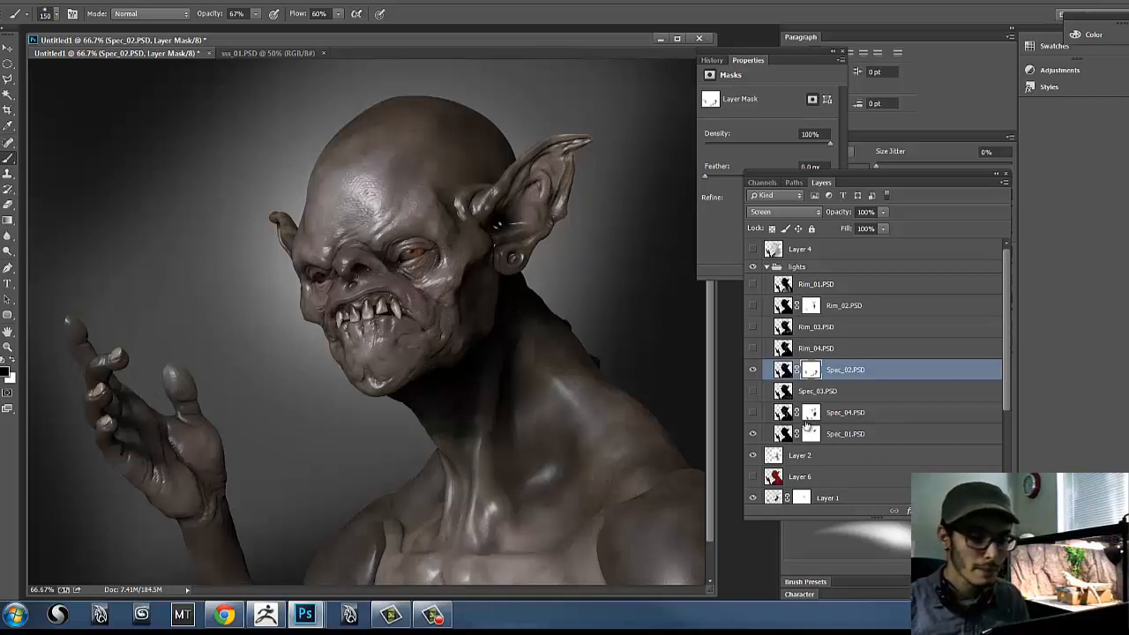
# Step: Compare the composite with and without Spec_04.PSD, and lower the opacity of Spec_02.PSD to 58%
pyautogui.click(752, 413)
pyautogui.click(752, 413)
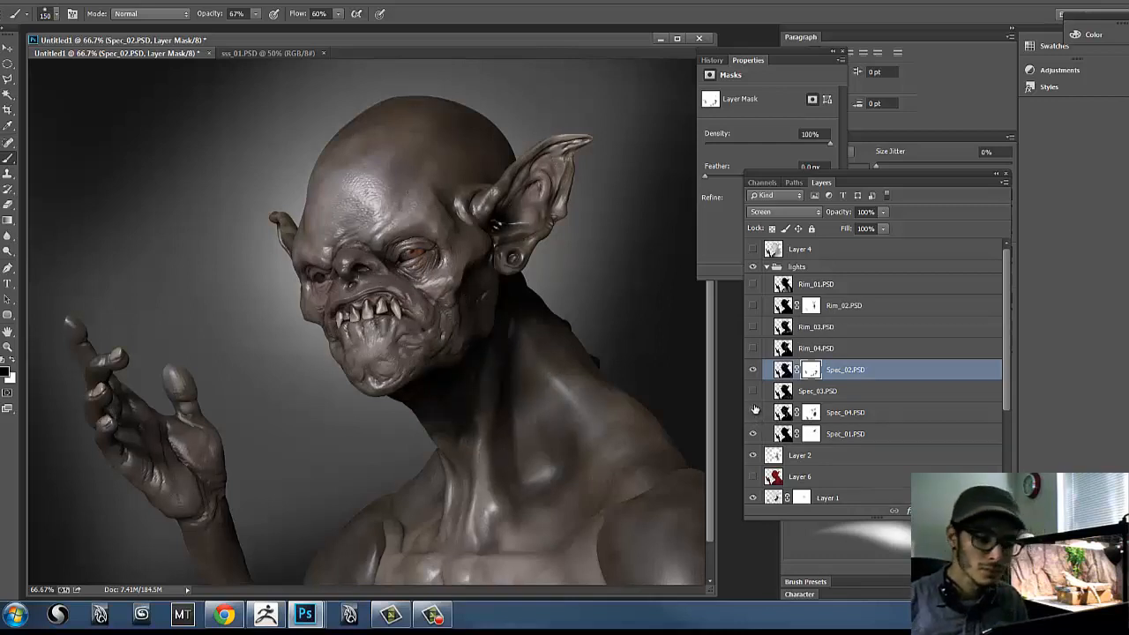
pyautogui.click(754, 411)
pyautogui.click(851, 371)
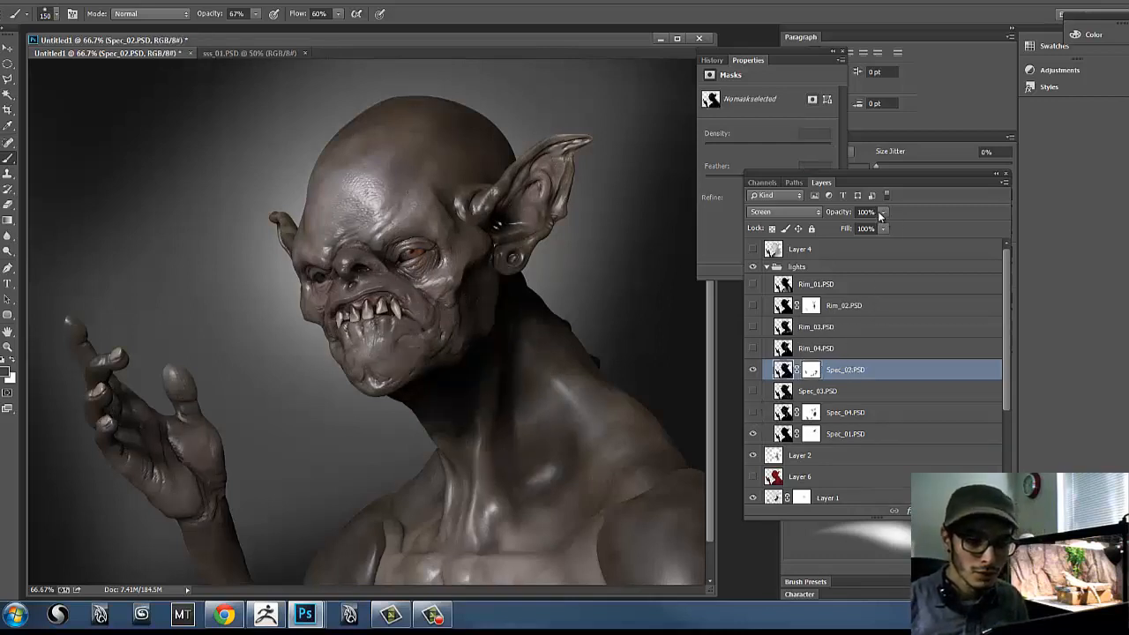
pyautogui.moveTo(880, 215); pyautogui.dragTo(853, 233)
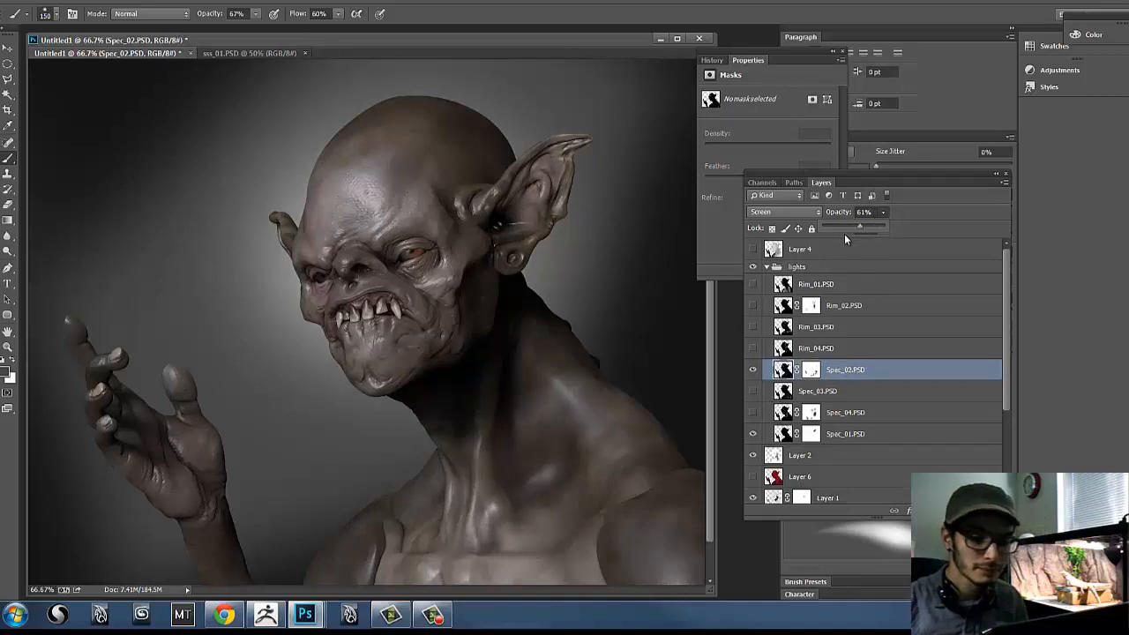
# Step: Show Rim_04.PSD and set its blend mode to Screen
pyautogui.click(758, 350)
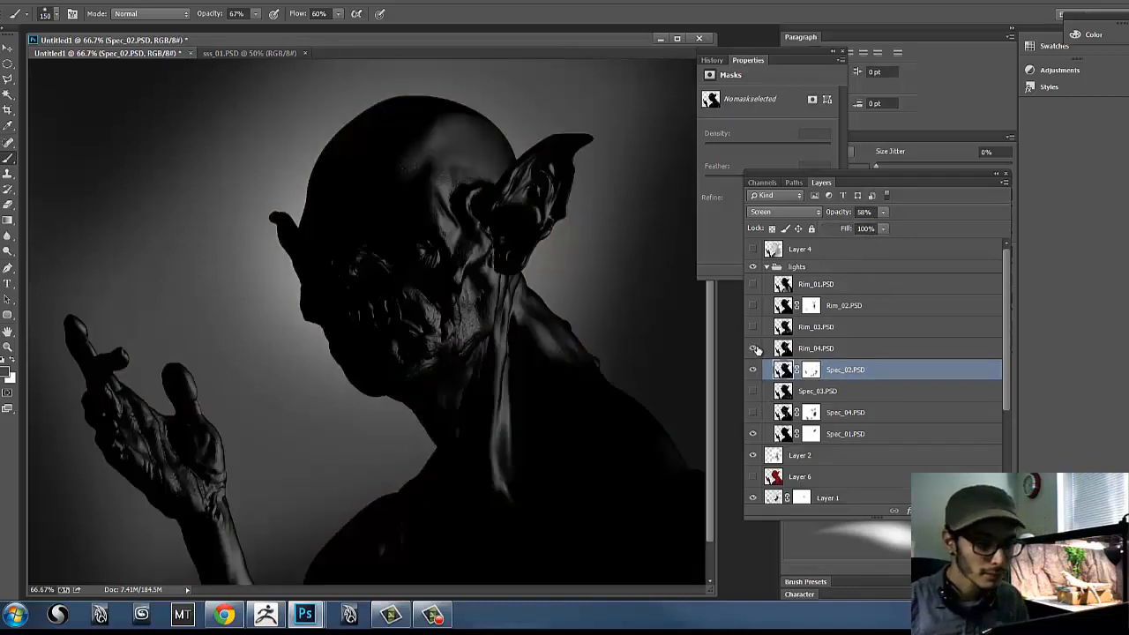
pyautogui.click(761, 350)
pyautogui.click(824, 350)
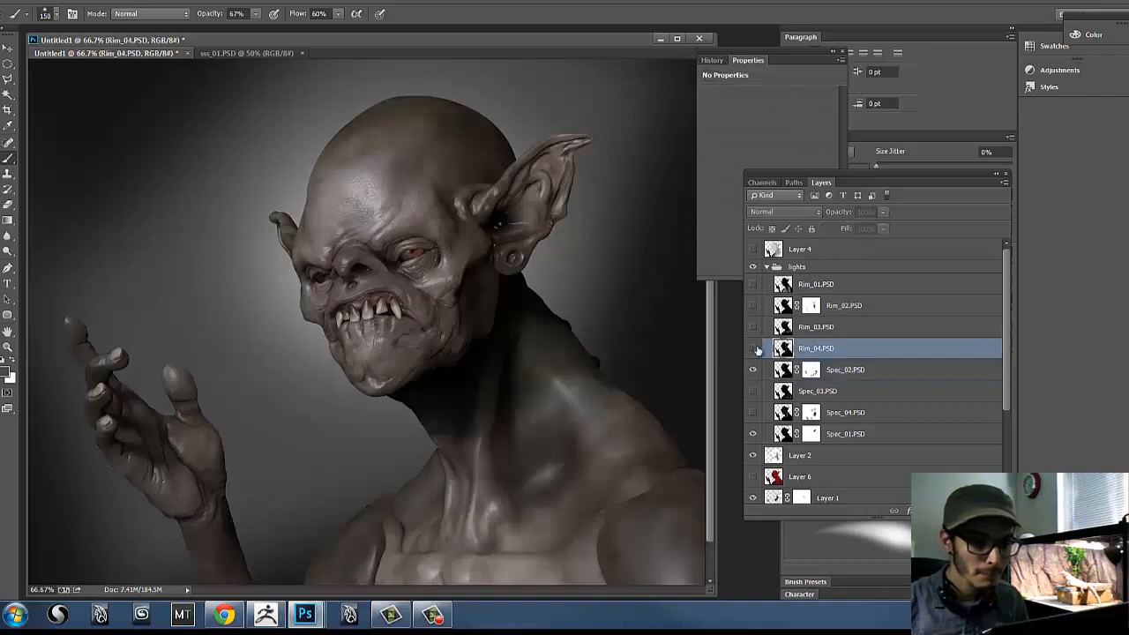
pyautogui.click(753, 349)
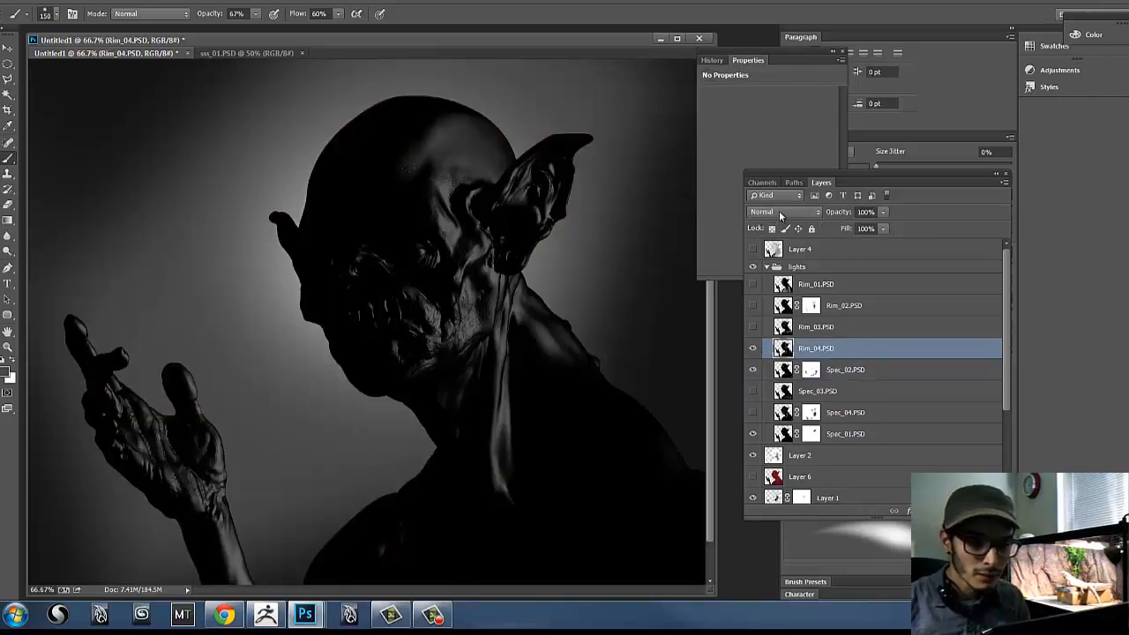
pyautogui.click(780, 216)
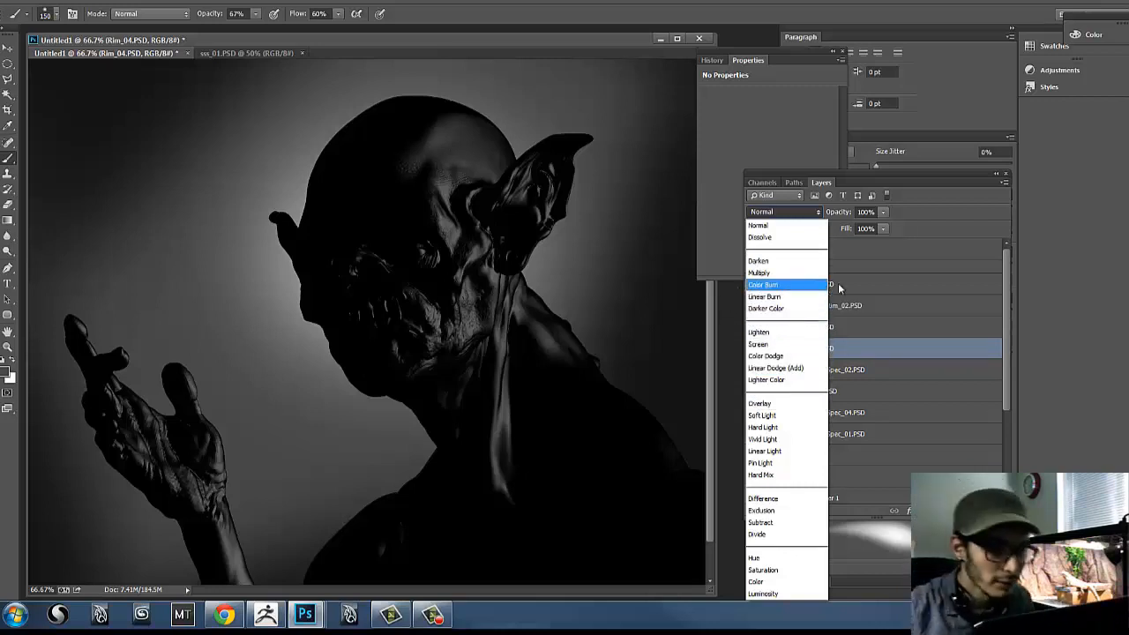
pyautogui.click(764, 344)
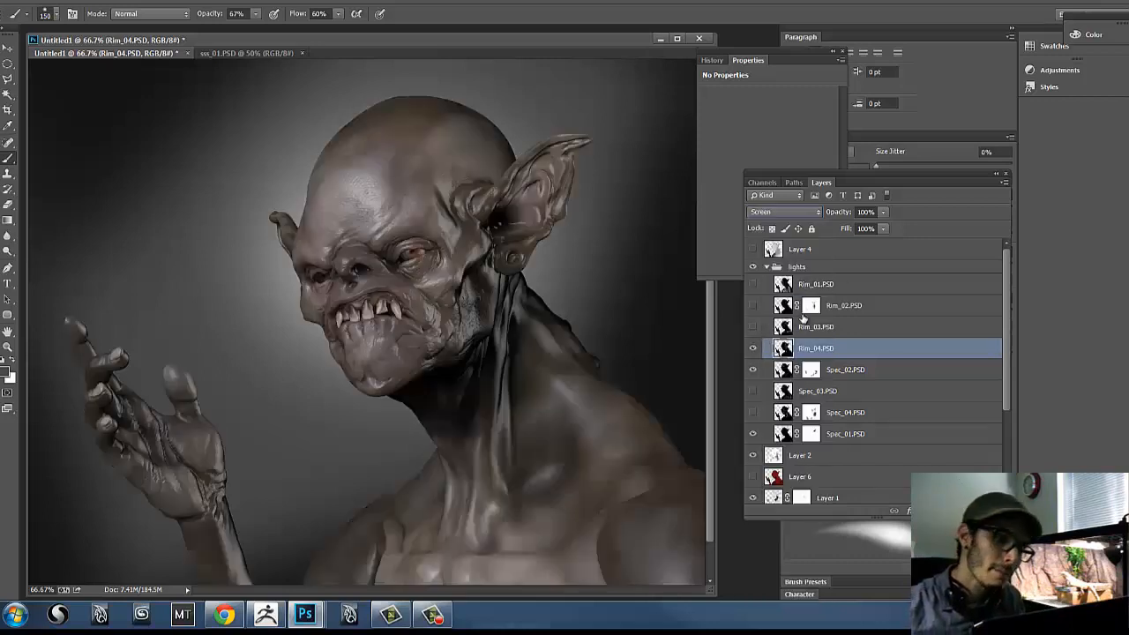
# Step: Compare the composite with and without Rim_04.PSD, and change its blend mode to Lighten
pyautogui.click(754, 348)
pyautogui.click(753, 348)
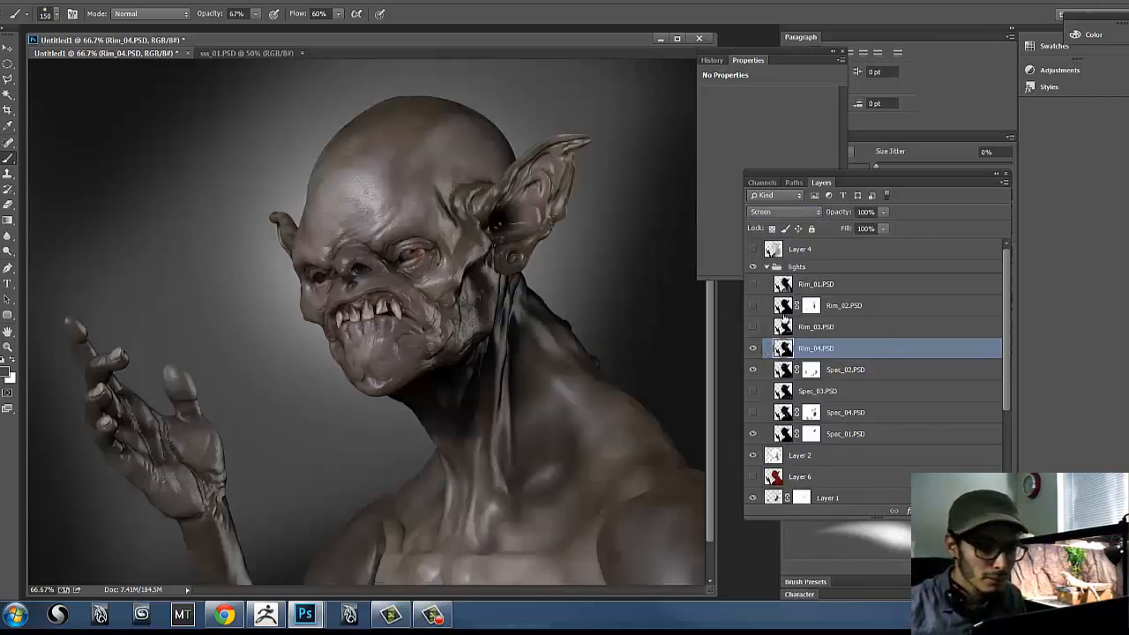
pyautogui.click(791, 213)
pyautogui.click(785, 328)
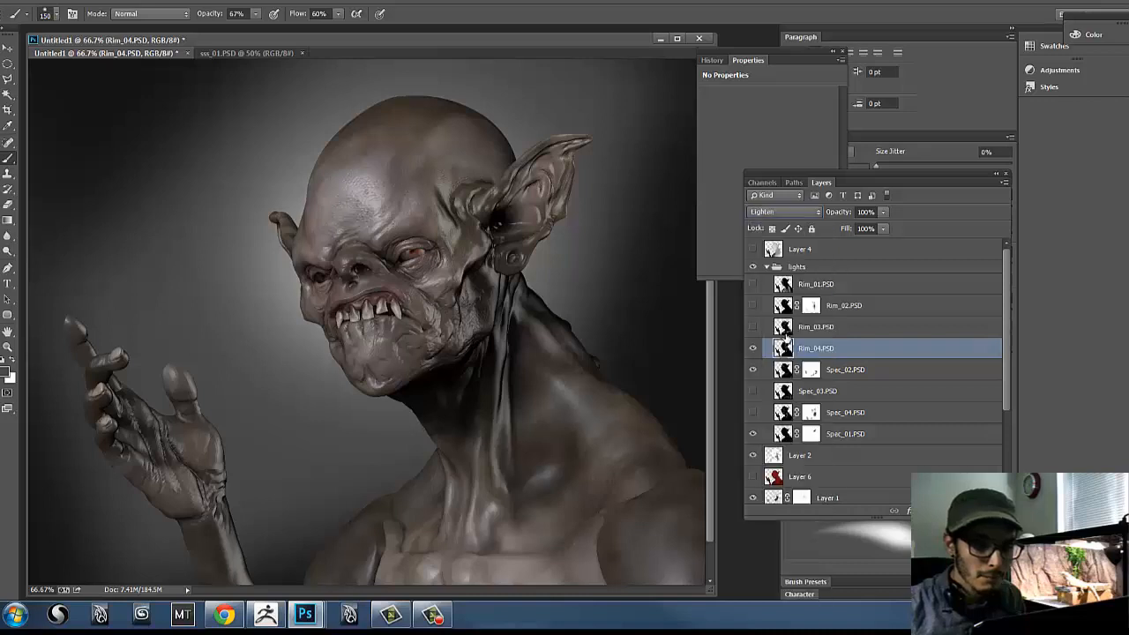
# Step: Try the Darker Color blend mode on Rim_04.PSD and undo the change
pyautogui.click(791, 212)
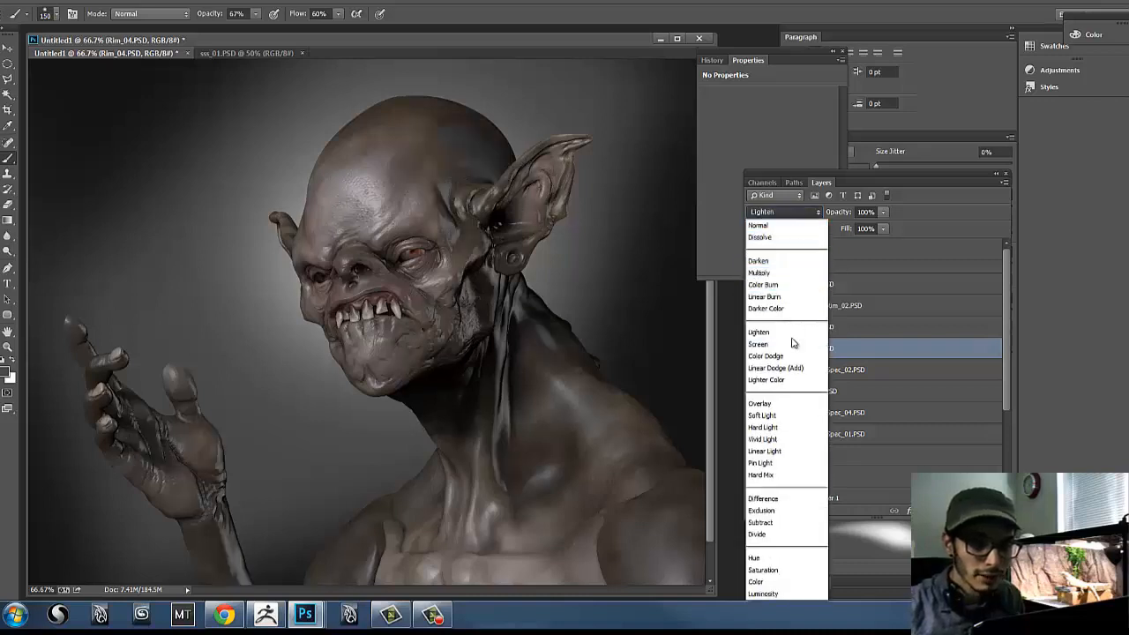
pyautogui.click(789, 338)
pyautogui.hotkey('ctrl', 'z')
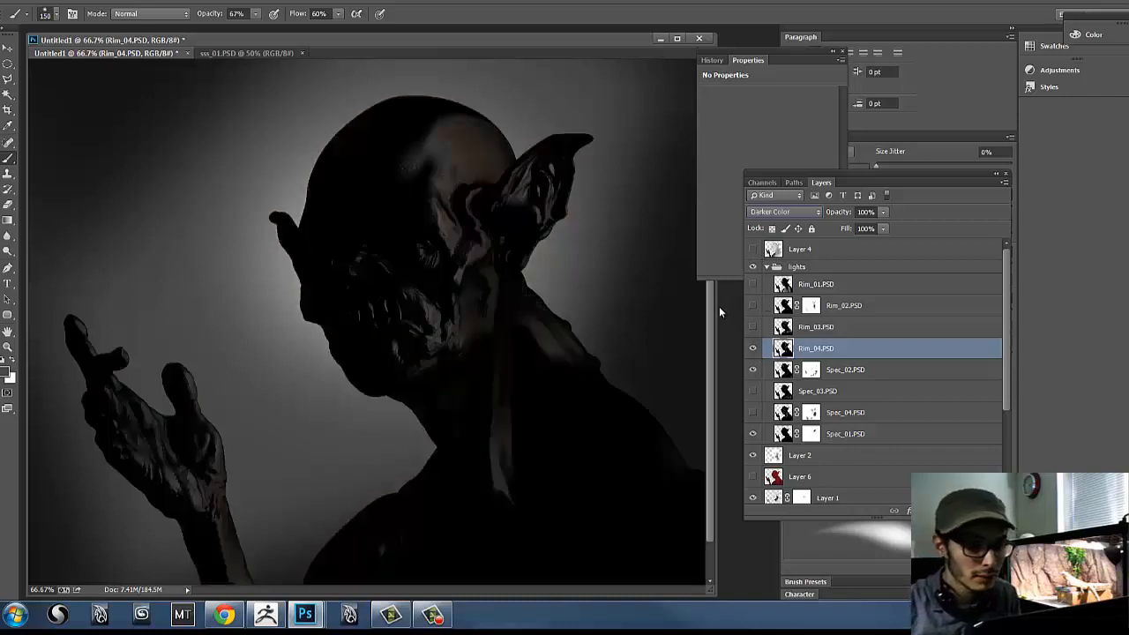
# Step: Try other blend modes on Rim_04.PSD, set it to Screen, and check the layer's effect on the composite
pyautogui.press('Down')
pyautogui.press('Down')
pyautogui.press('Up')
pyautogui.press('Down')
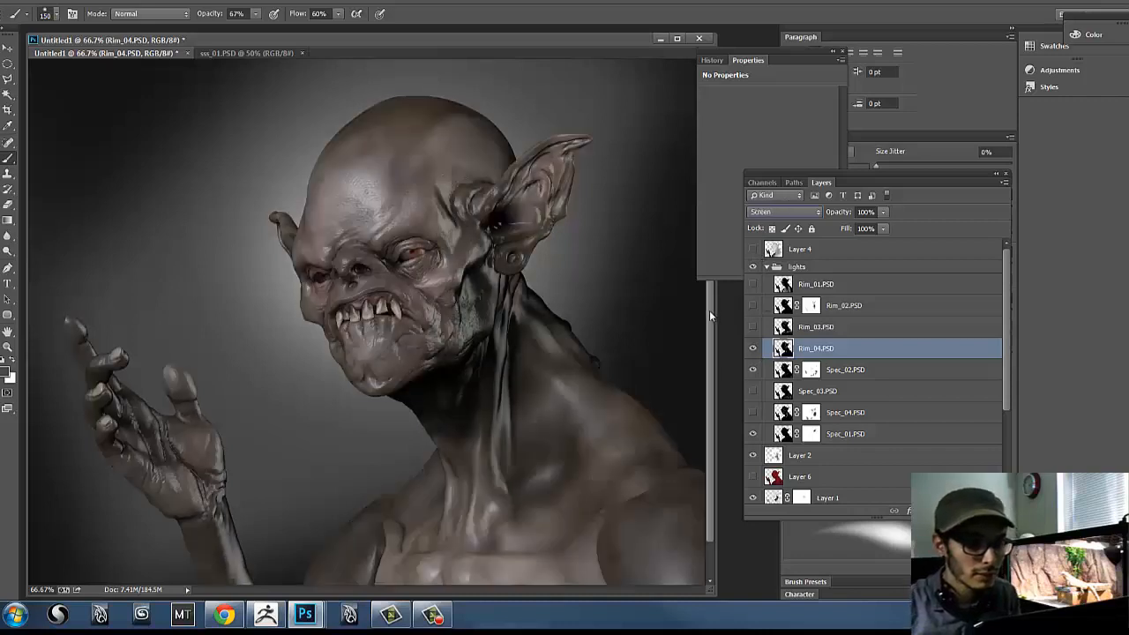
pyautogui.click(753, 348)
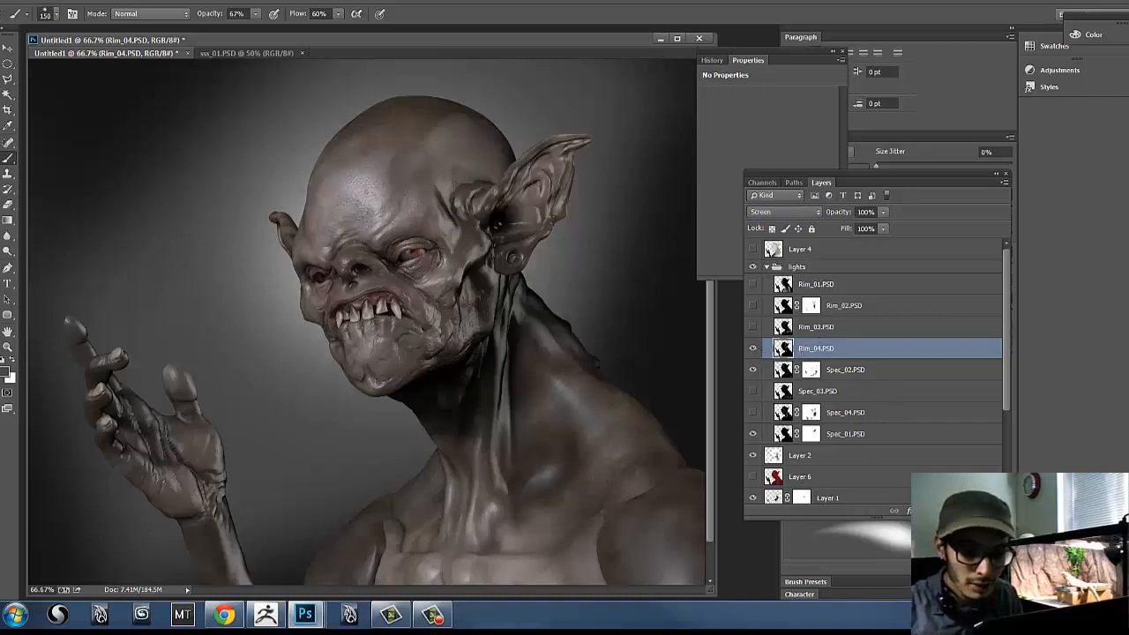
# Step: Add a layer mask to Rim_04.PSD and lower the layer's opacity to 67%
pyautogui.click(924, 510)
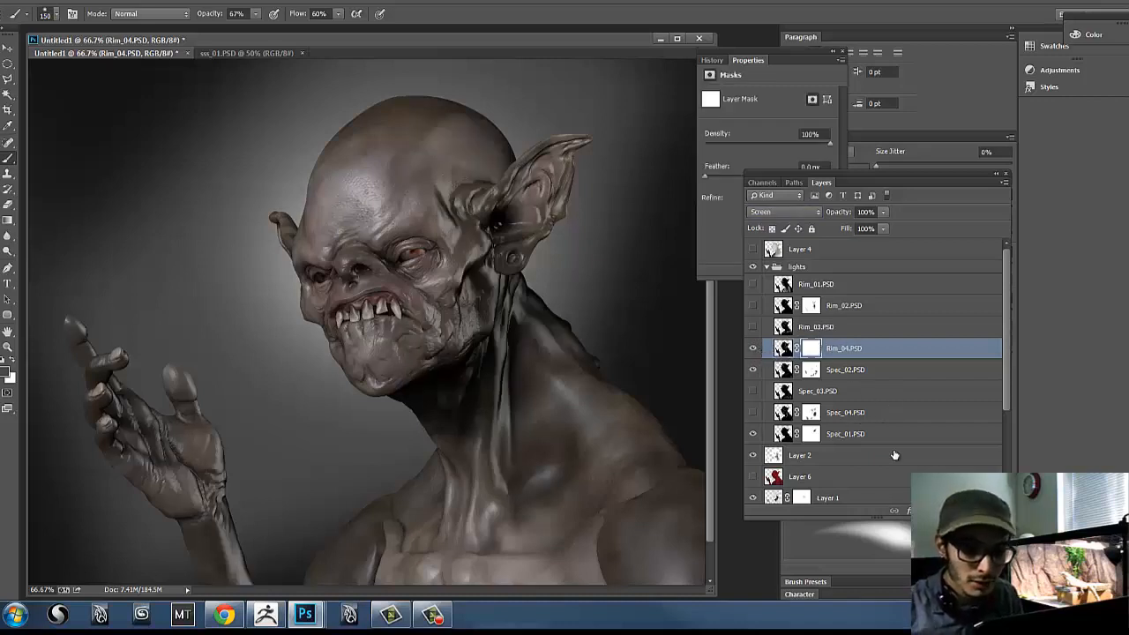
pyautogui.click(883, 212)
pyautogui.moveTo(884, 227); pyautogui.dragTo(864, 229)
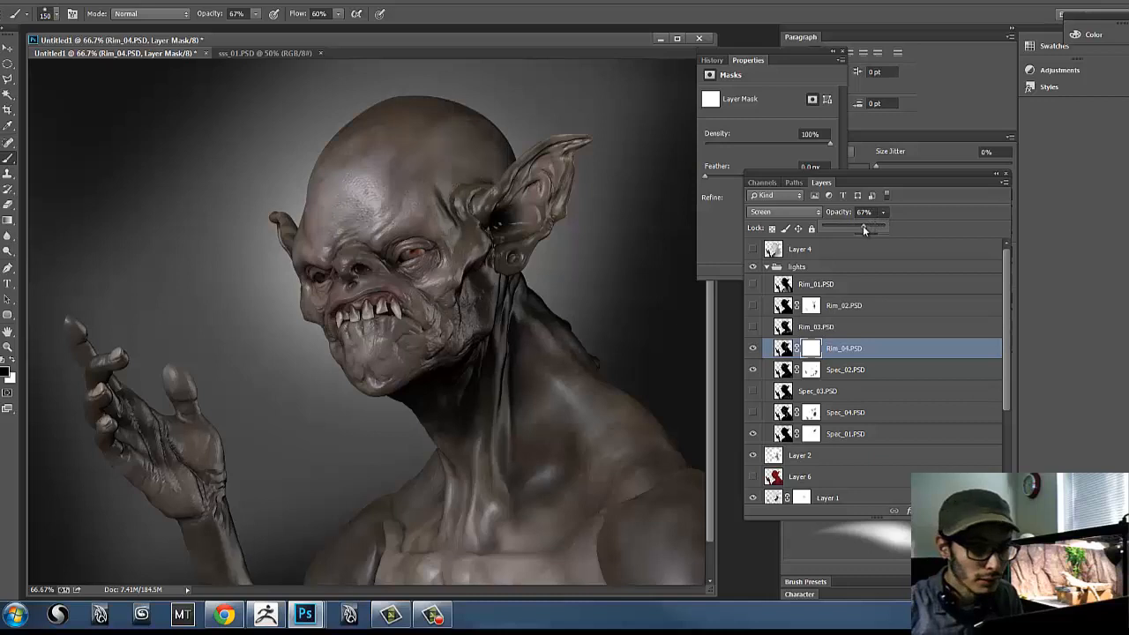
# Step: Paint black on the Rim_04.PSD mask over the creature's jaw and neck, enlarging the brush to 400
pyautogui.click(810, 350)
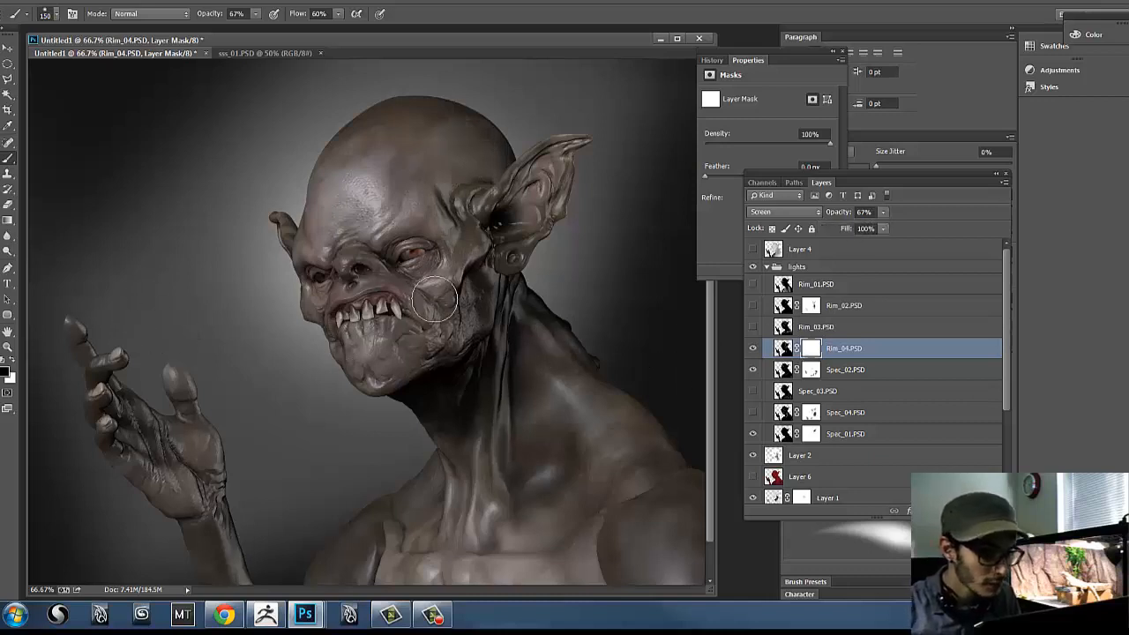
pyautogui.moveTo(462, 261)
pyautogui.mouseDown()
pyautogui.moveTo(439, 282)
pyautogui.moveTo(451, 260)
pyautogui.moveTo(465, 272)
pyautogui.mouseUp()
pyautogui.press(']')
pyautogui.press(']')
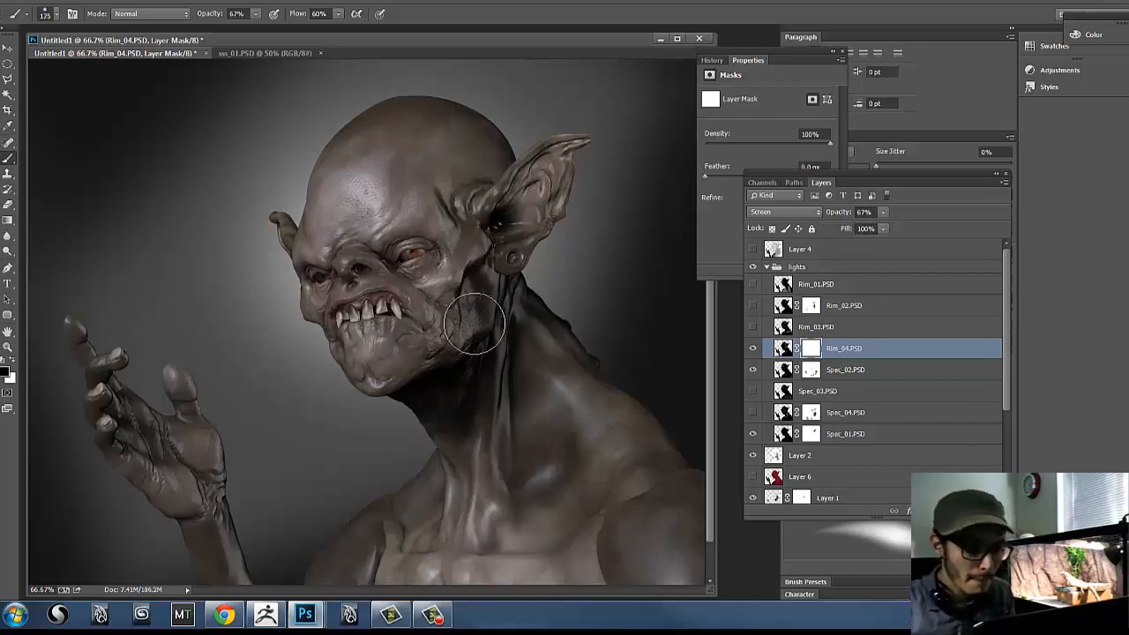
pyautogui.press(']')
pyautogui.press(']')
pyautogui.press(']')
pyautogui.press(']')
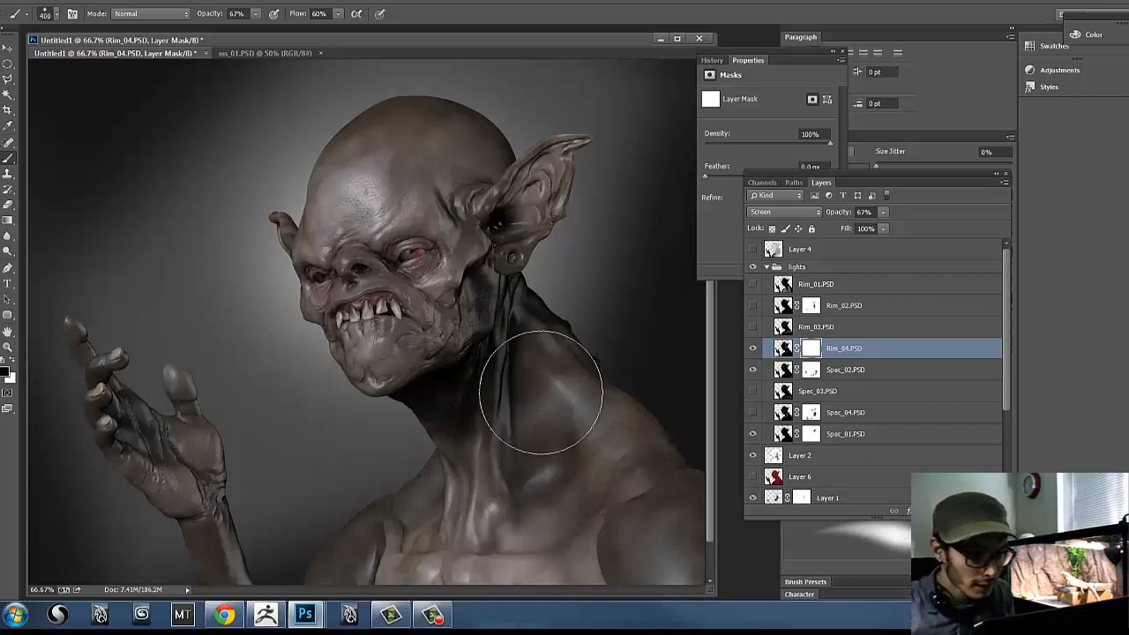
pyautogui.moveTo(489, 320)
pyautogui.mouseDown()
pyautogui.moveTo(442, 381)
pyautogui.moveTo(496, 342)
pyautogui.moveTo(434, 405)
pyautogui.moveTo(471, 314)
pyautogui.moveTo(456, 330)
pyautogui.moveTo(487, 360)
pyautogui.mouseUp()
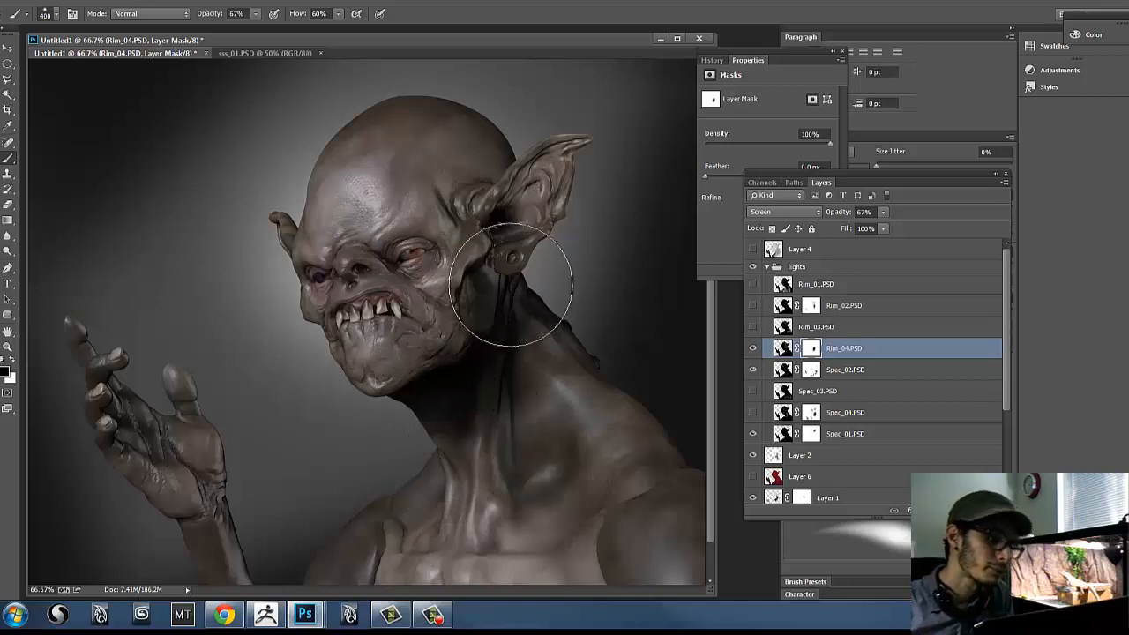
# Step: Mask Rim_04.PSD over the raised hand with a 250 brush, and compare the composite with and without the layer
pyautogui.press('[')
pyautogui.press('[')
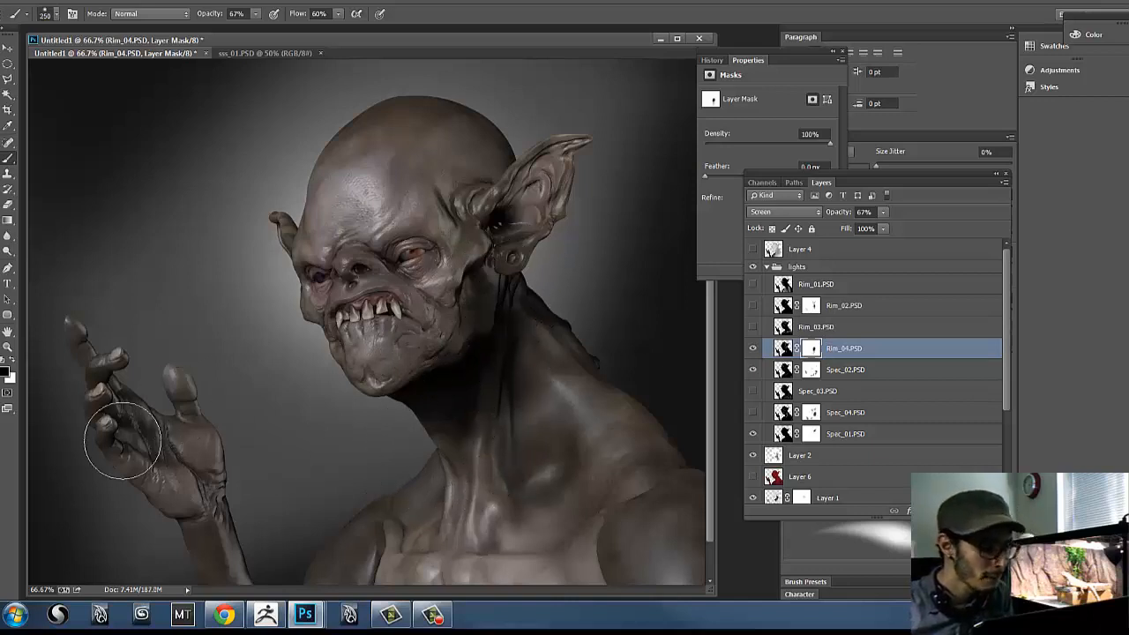
pyautogui.click(752, 348)
pyautogui.click(752, 348)
pyautogui.click(752, 349)
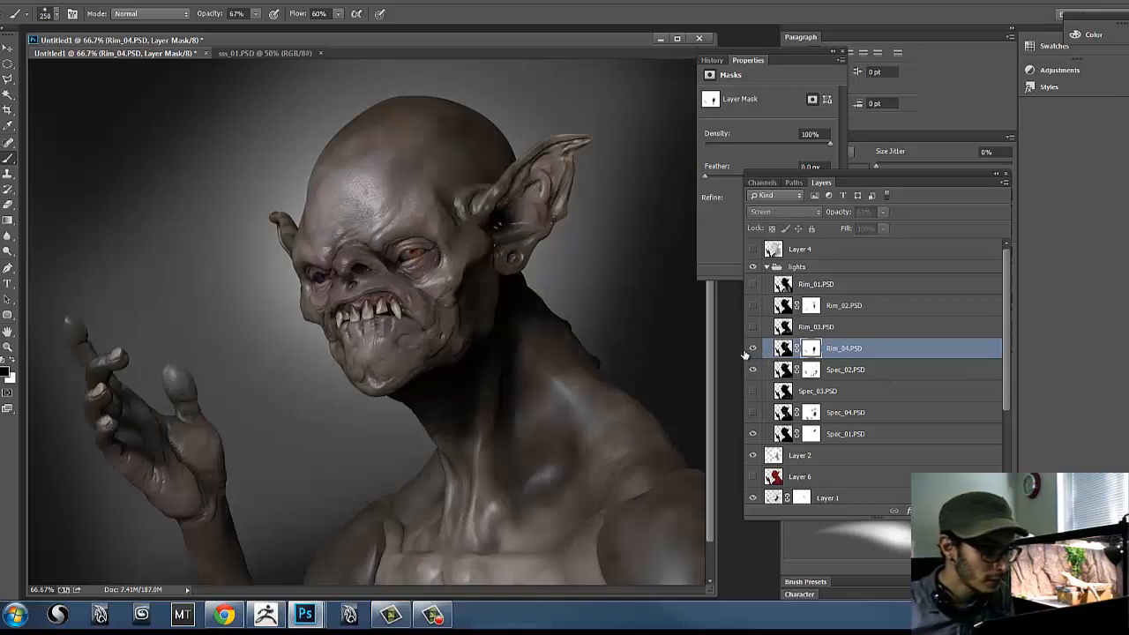
pyautogui.click(752, 349)
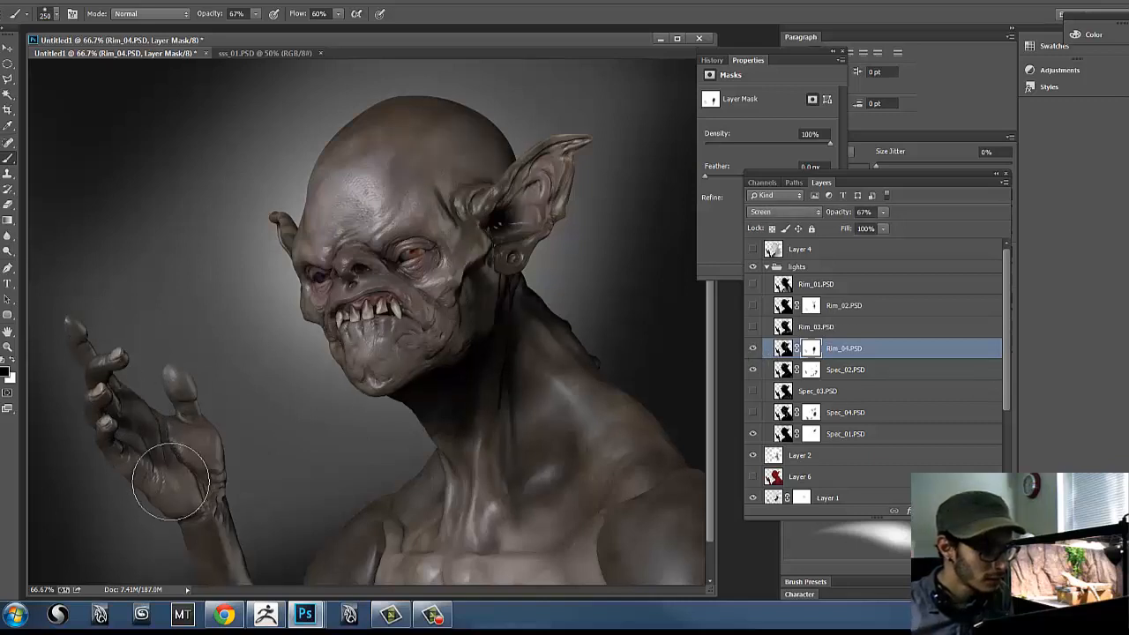
pyautogui.doubleClick(752, 349)
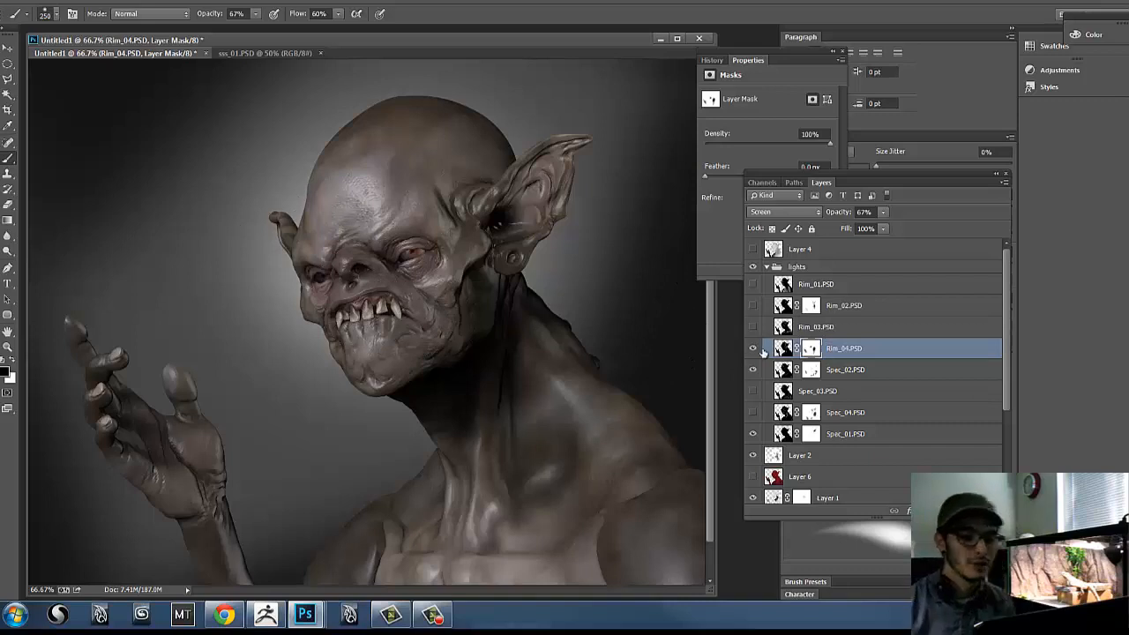
# Step: Compare the composite with and without Rim_03.PSD, leave that layer hidden, and show Rim_02.PSD
pyautogui.click(755, 332)
pyautogui.click(756, 332)
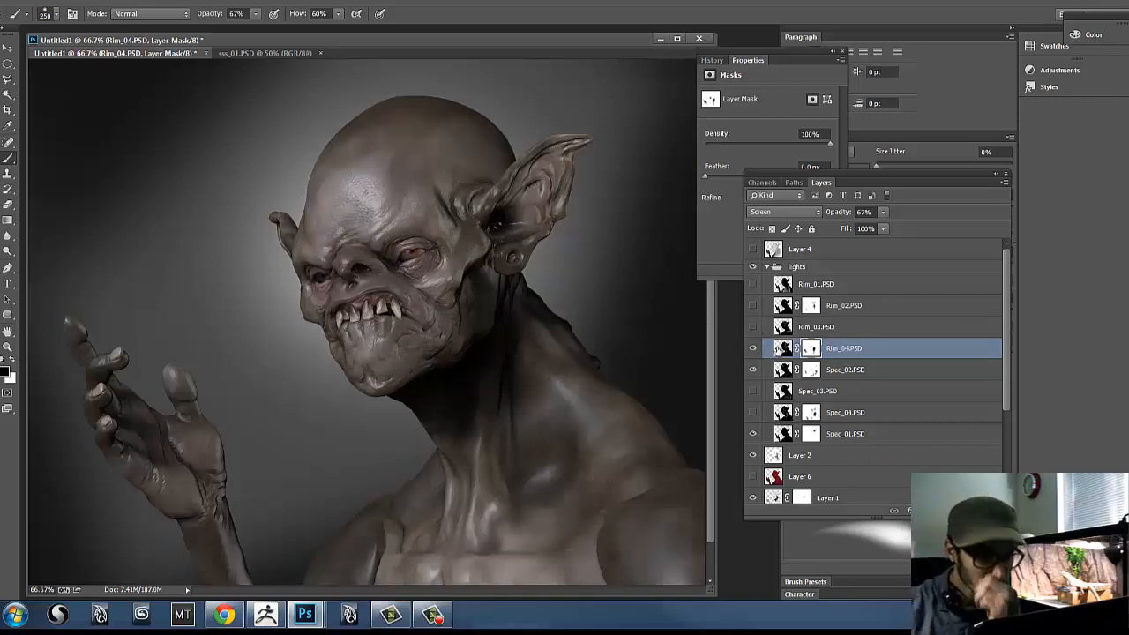
pyautogui.click(753, 327)
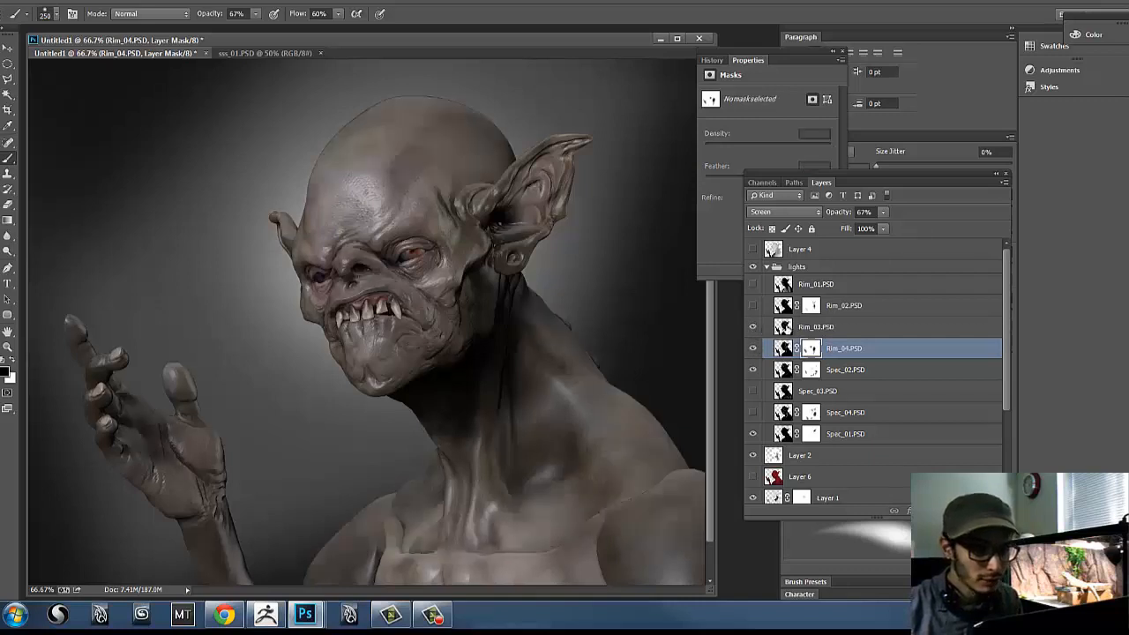
pyautogui.click(783, 327)
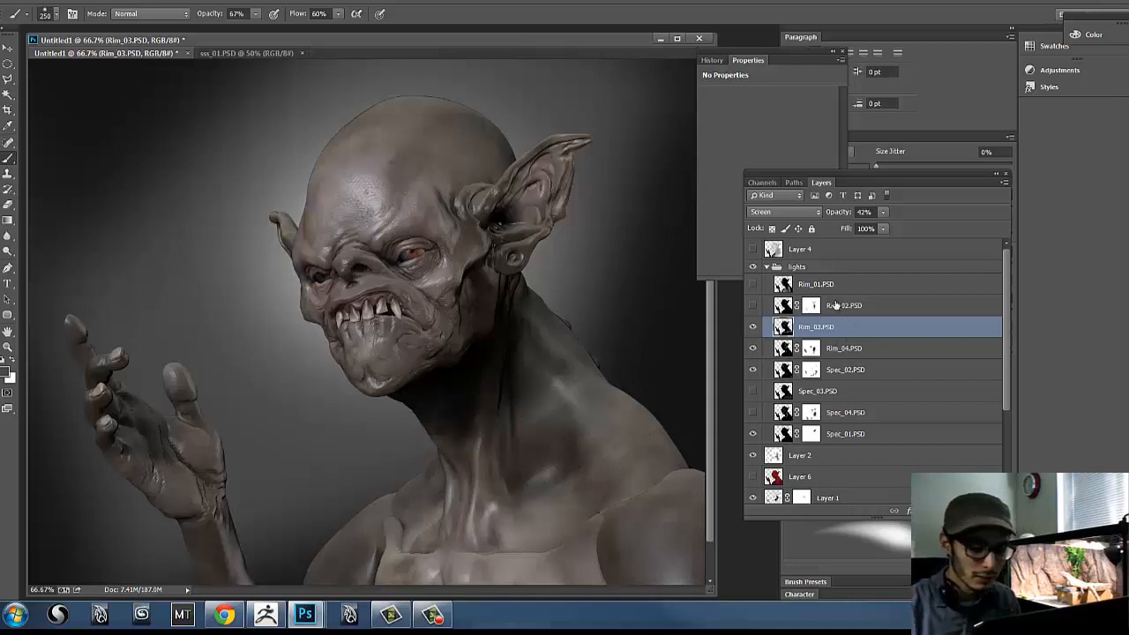
pyautogui.click(752, 328)
pyautogui.click(753, 328)
pyautogui.click(752, 328)
pyautogui.click(752, 306)
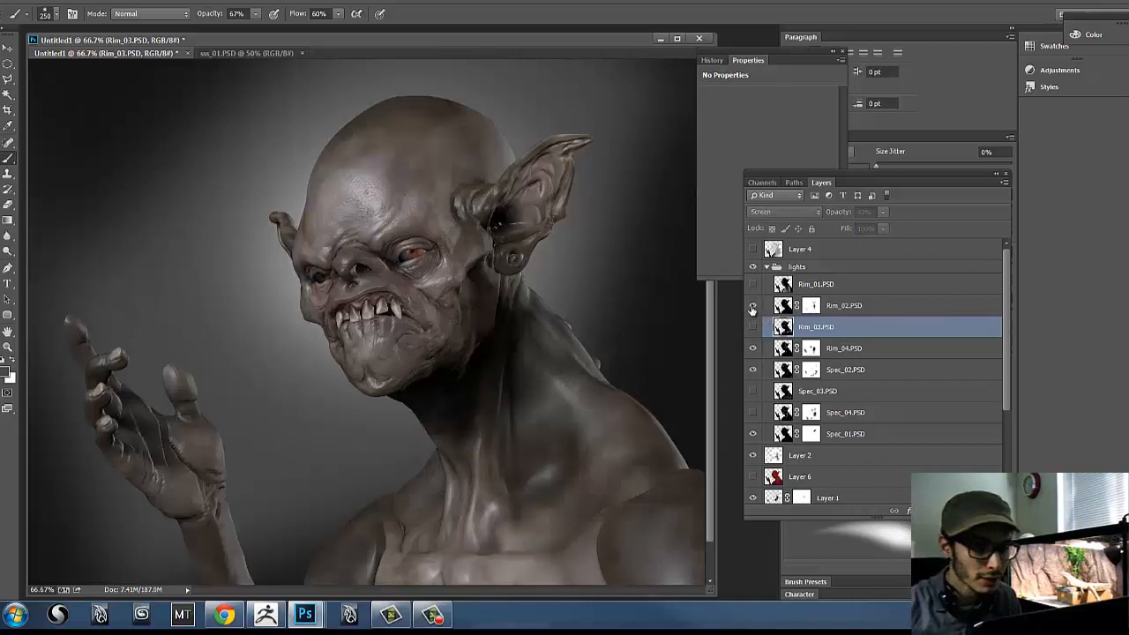
# Step: Colorize the Rim_02.PSD layer cyan with Hue/Saturation, using hue 182, saturation 42 and lightness -2
pyautogui.click(846, 305)
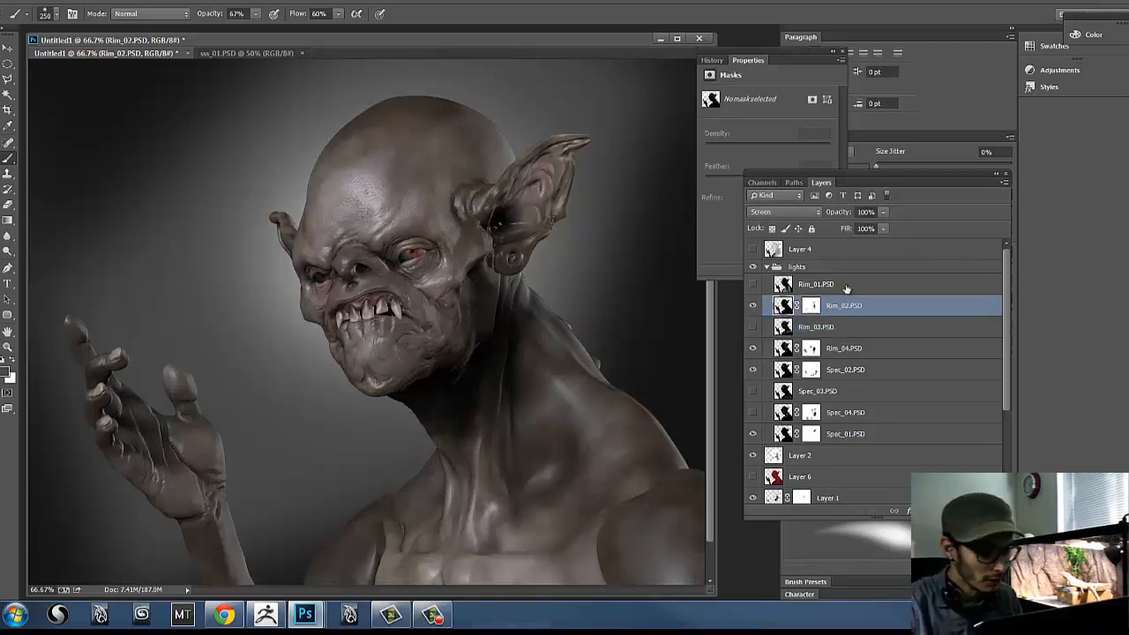
pyautogui.hotkey('ctrl', 'u')
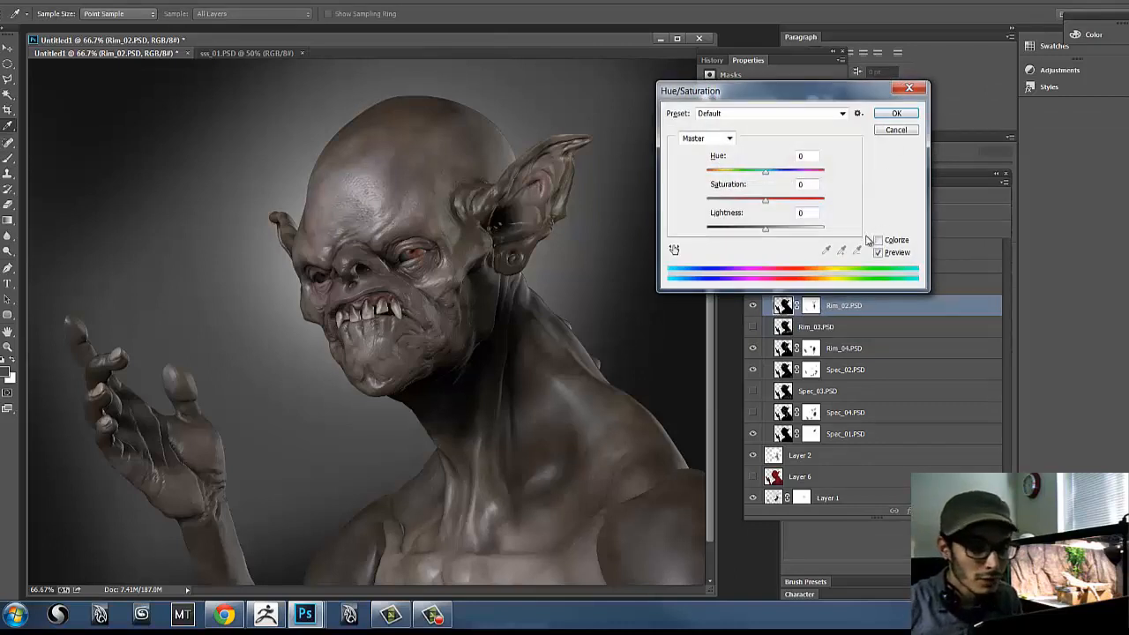
pyautogui.click(879, 239)
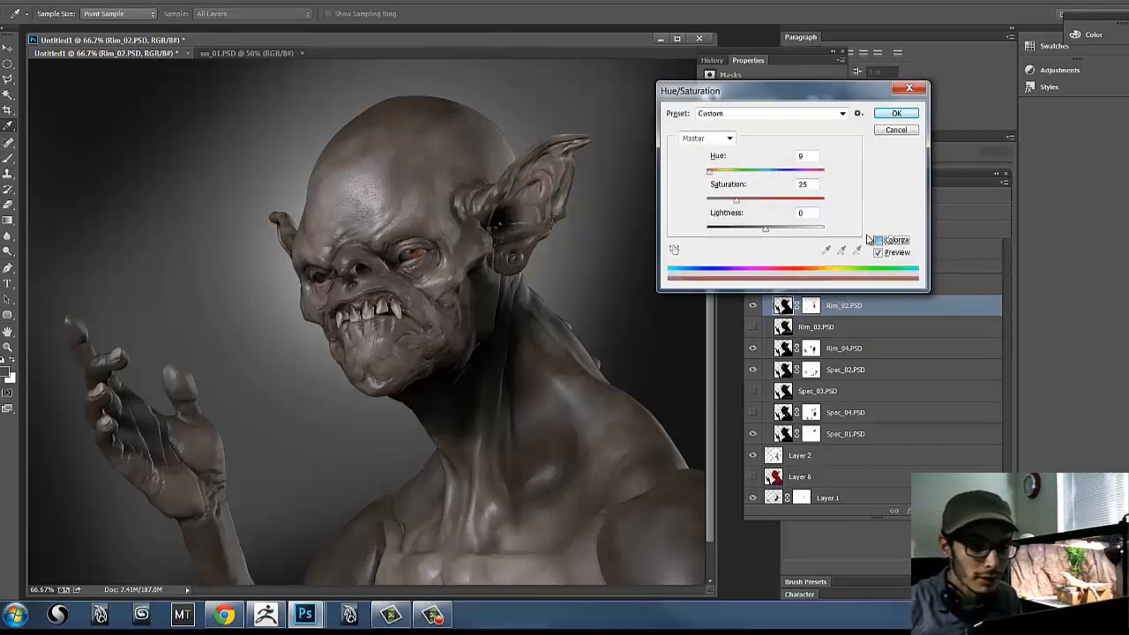
pyautogui.moveTo(739, 201); pyautogui.dragTo(776, 200)
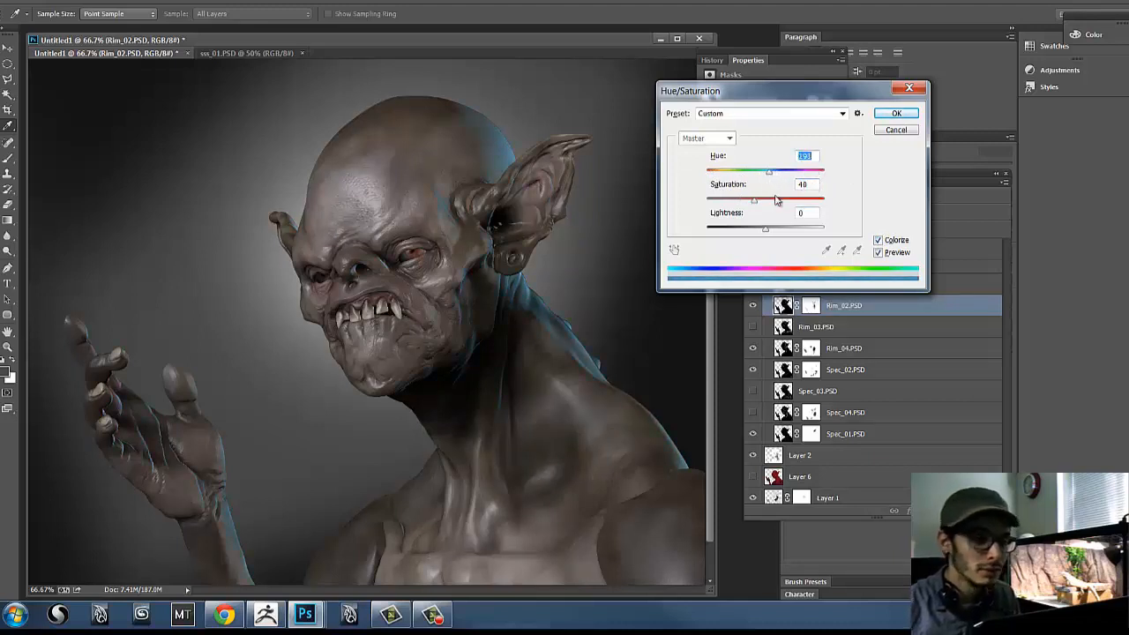
pyautogui.moveTo(723, 173); pyautogui.dragTo(763, 239)
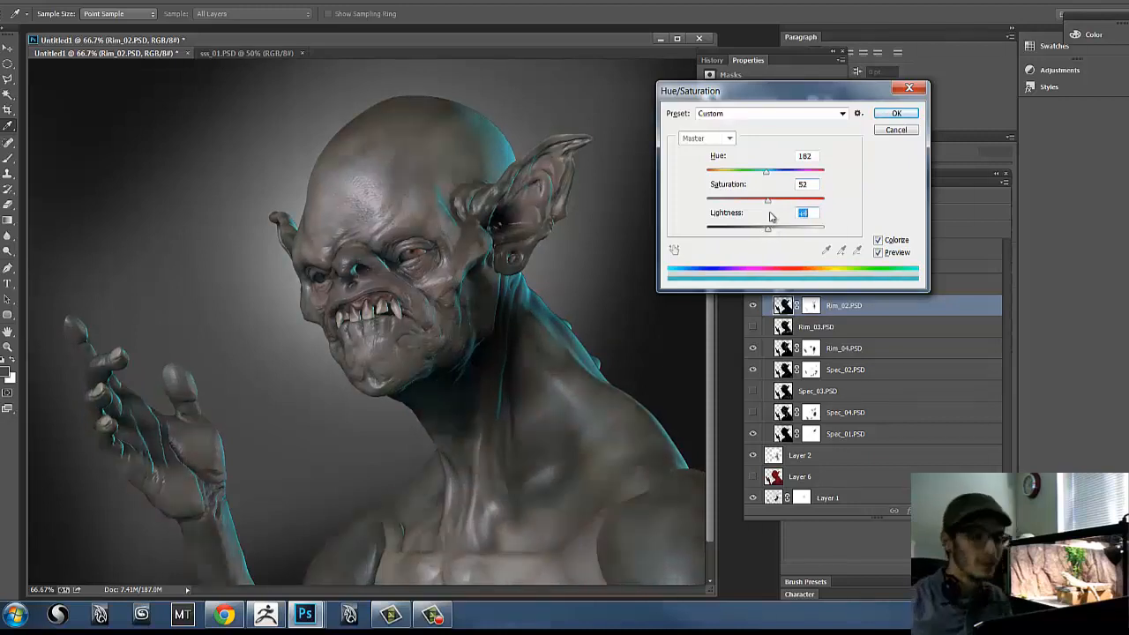
pyautogui.moveTo(770, 231); pyautogui.dragTo(756, 202)
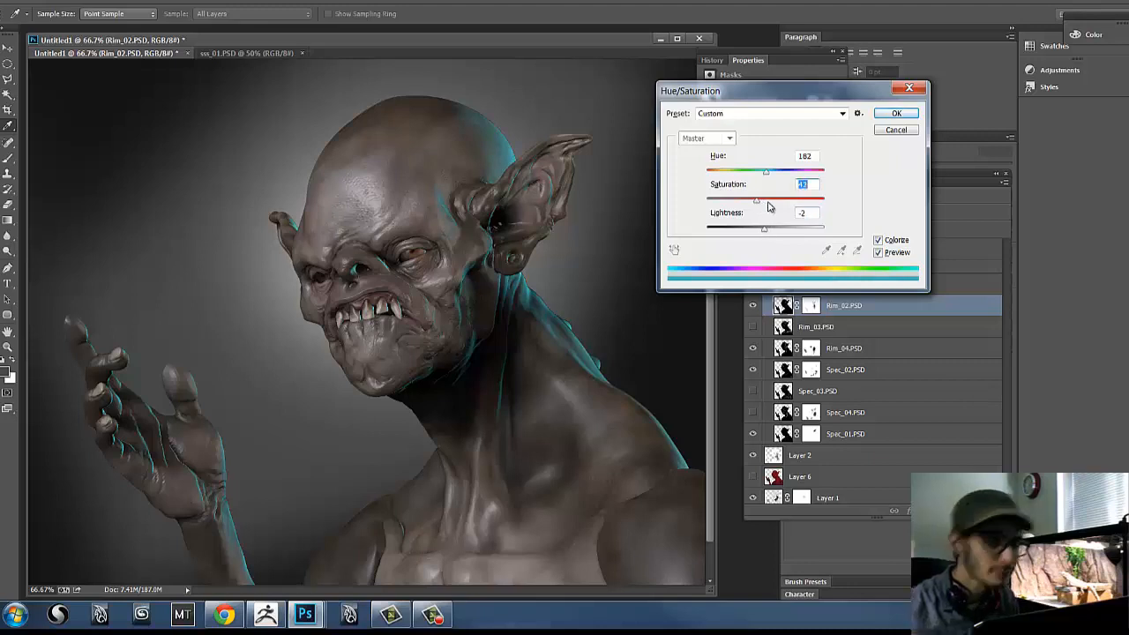
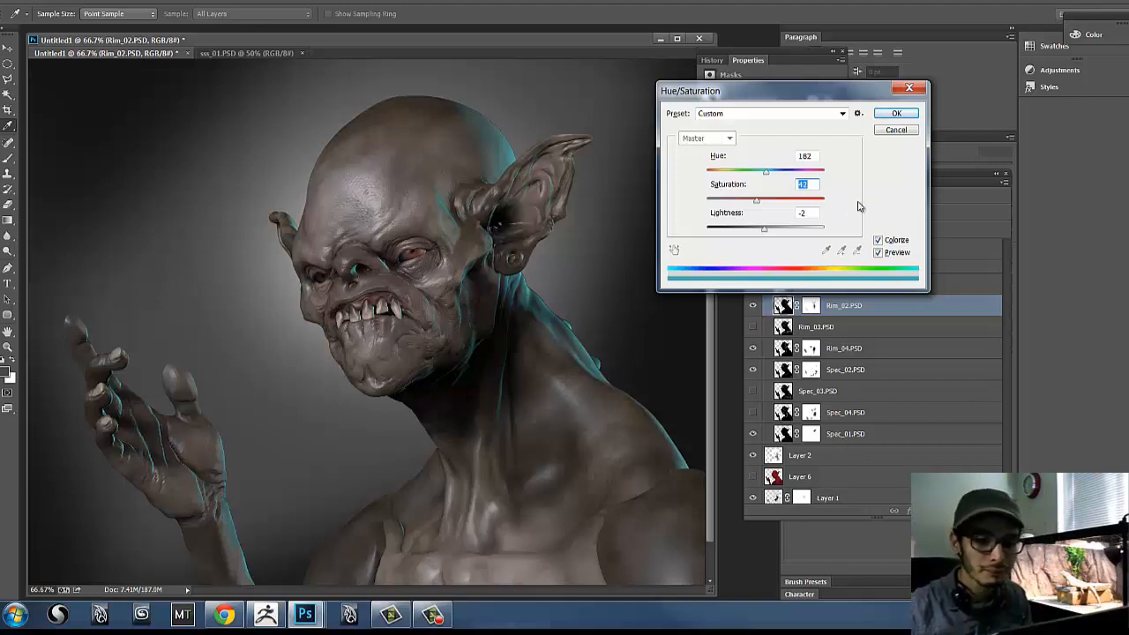
# Step: Shift the Rim_02.PSD tint to a muted blue with saturation 28 and lightness -6, and apply the adjustment
pyautogui.click(730, 173)
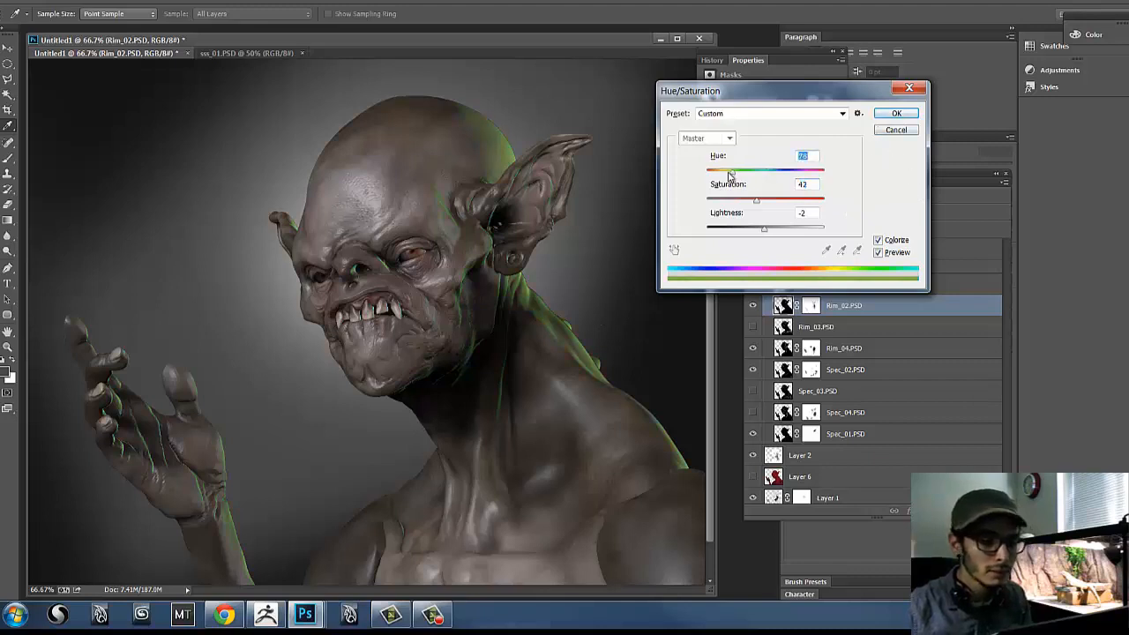
pyautogui.click(773, 172)
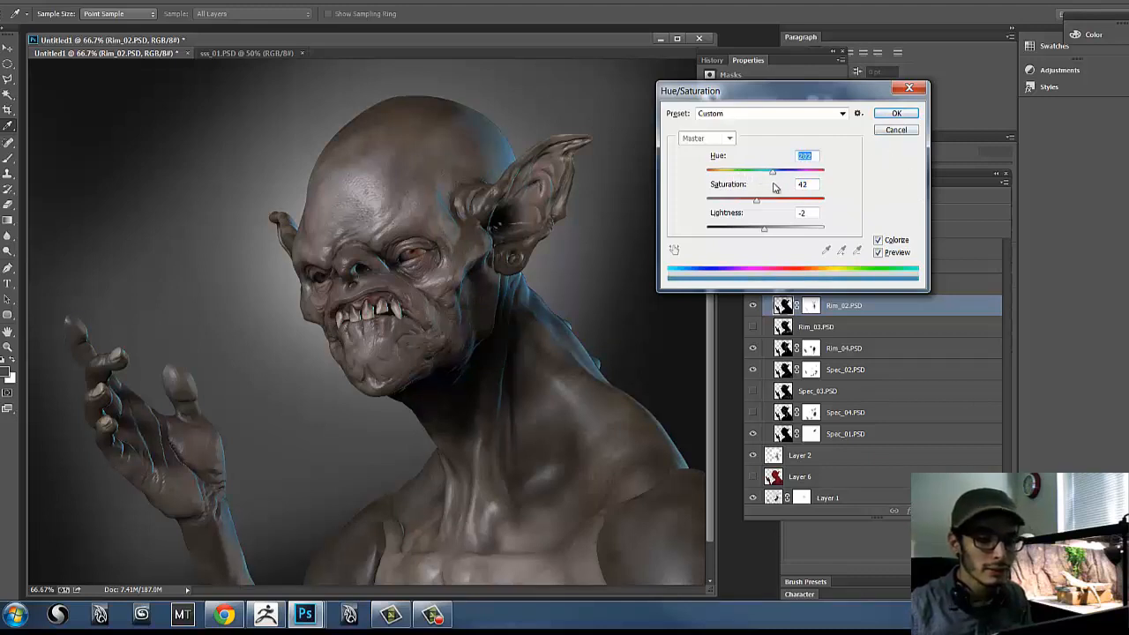
pyautogui.click(792, 172)
pyautogui.click(774, 172)
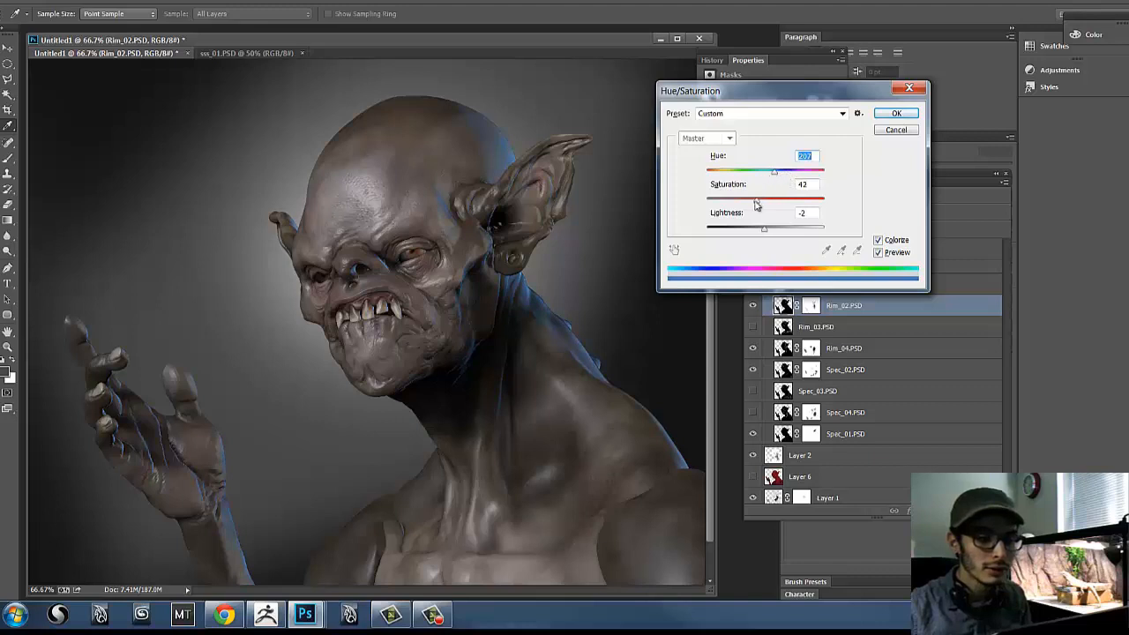
pyautogui.moveTo(755, 202); pyautogui.dragTo(745, 203)
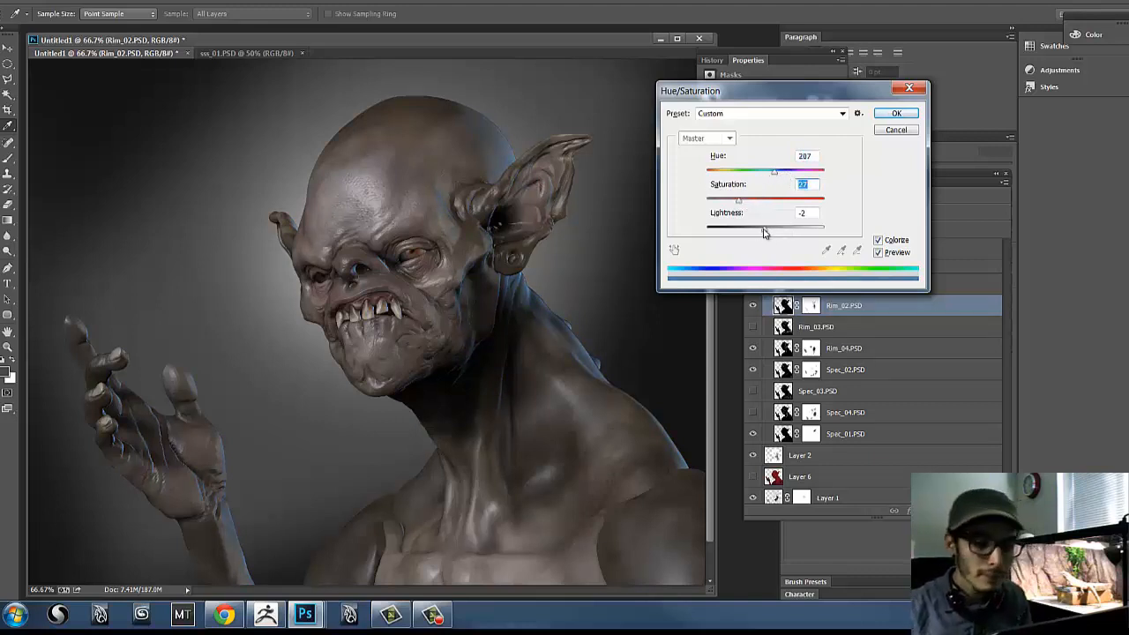
pyautogui.moveTo(764, 232)
pyautogui.mouseDown()
pyautogui.moveTo(776, 233)
pyautogui.moveTo(766, 234)
pyautogui.mouseUp()
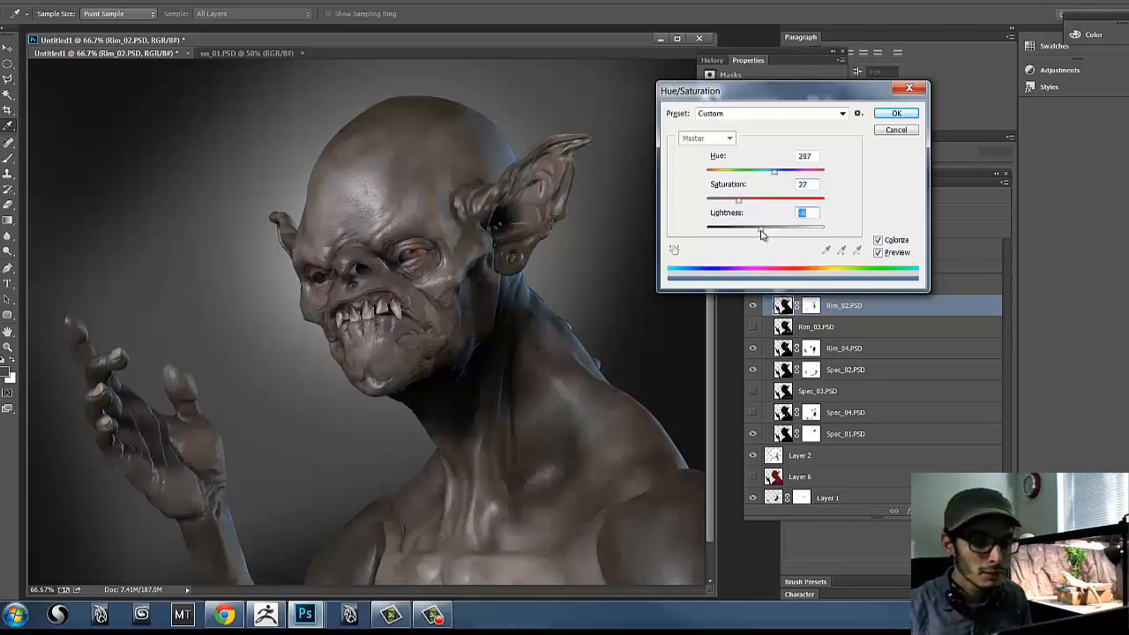
pyautogui.click(740, 202)
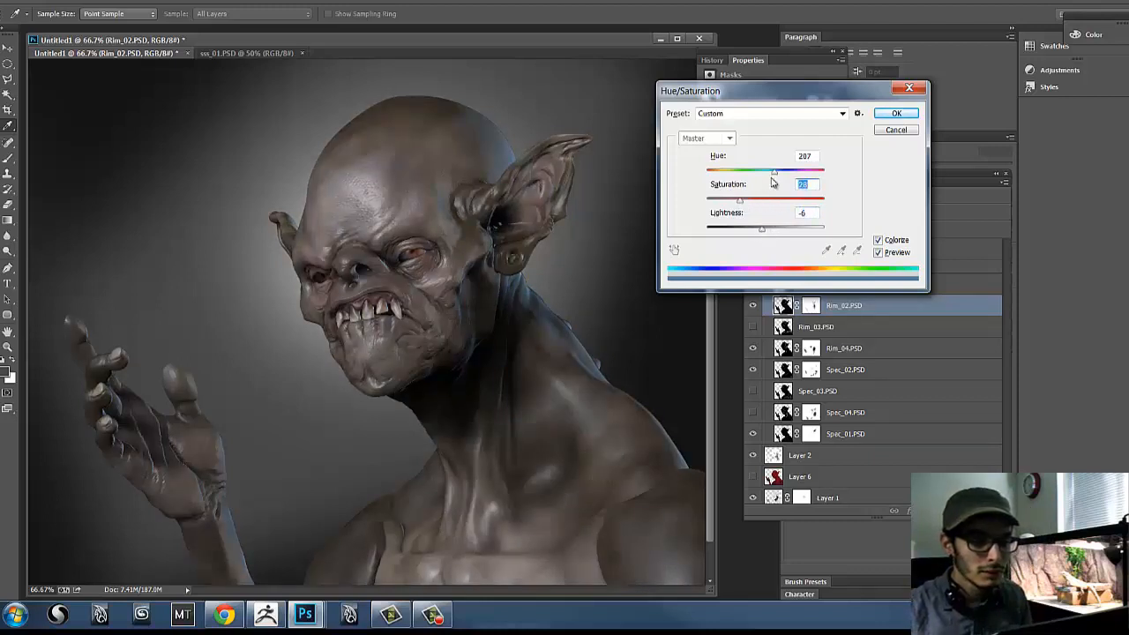
pyautogui.moveTo(774, 180); pyautogui.dragTo(775, 175)
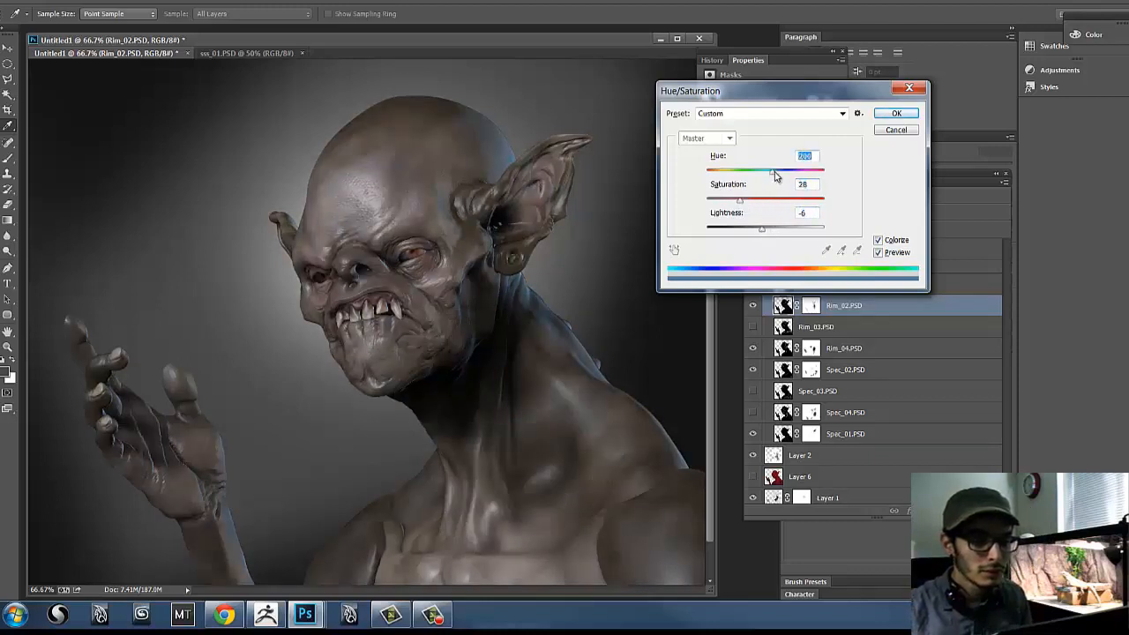
pyautogui.click(889, 115)
pyautogui.press('b')
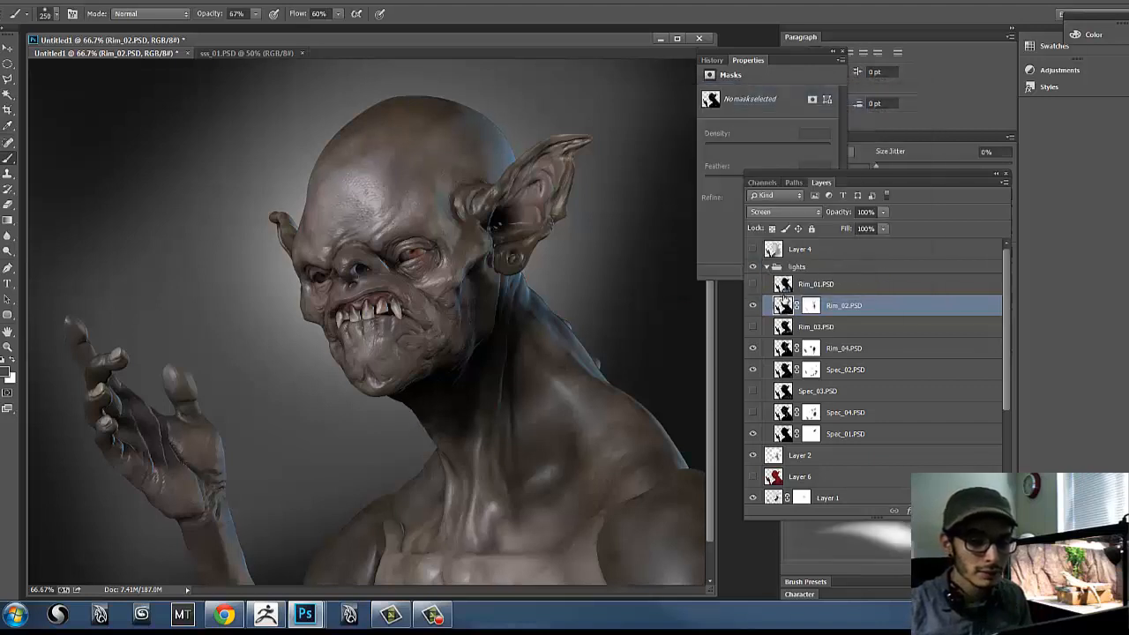
# Step: Compare the image with and without the blue-tinted Rim_02.PSD layer by toggling its visibility
pyautogui.click(751, 306)
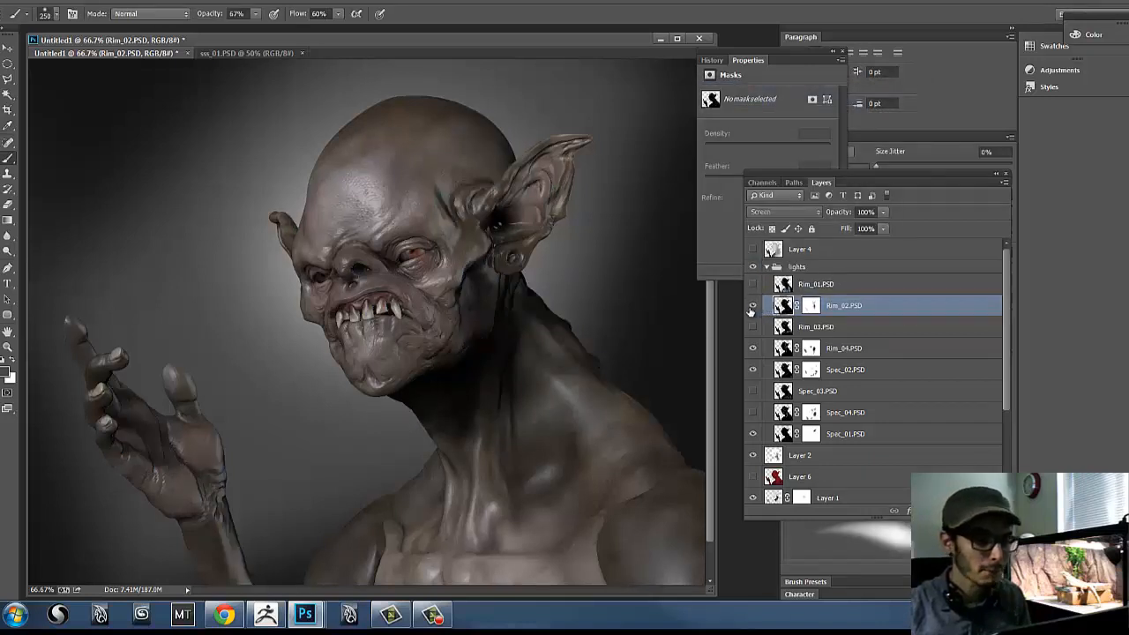
pyautogui.click(751, 306)
pyautogui.click(751, 306)
pyautogui.click(751, 306)
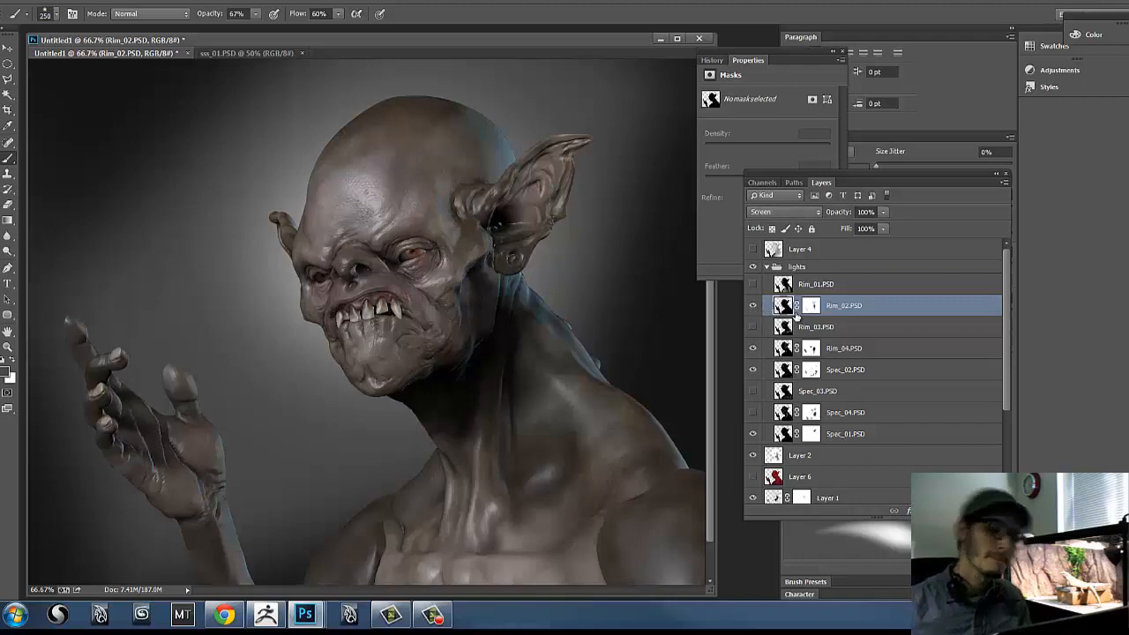
pyautogui.doubleClick(871, 255)
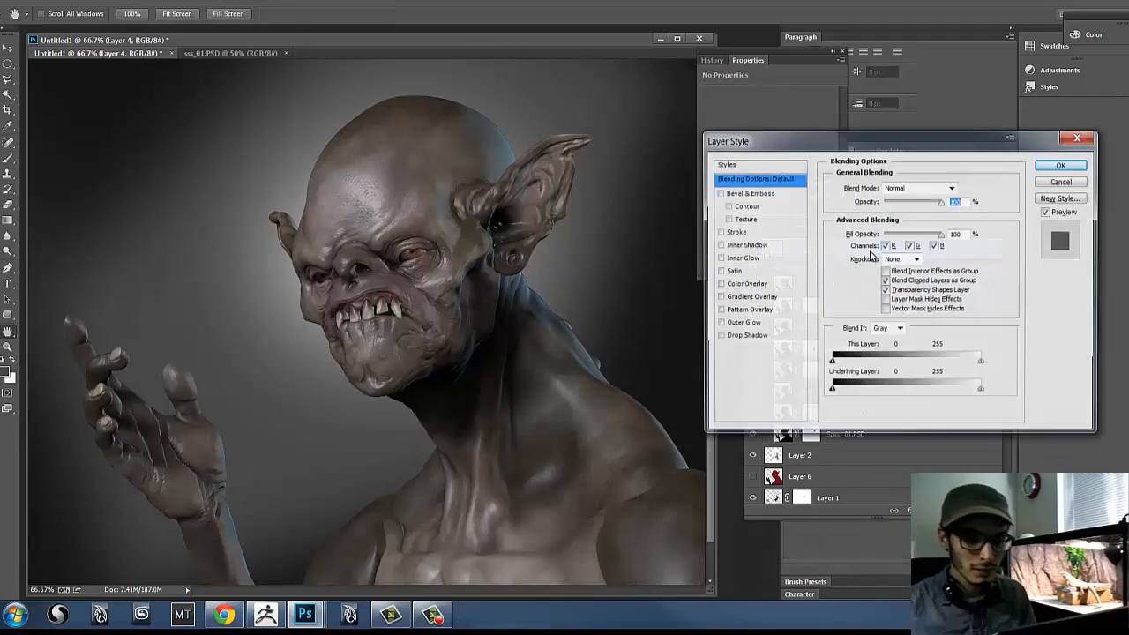
pyautogui.click(1067, 182)
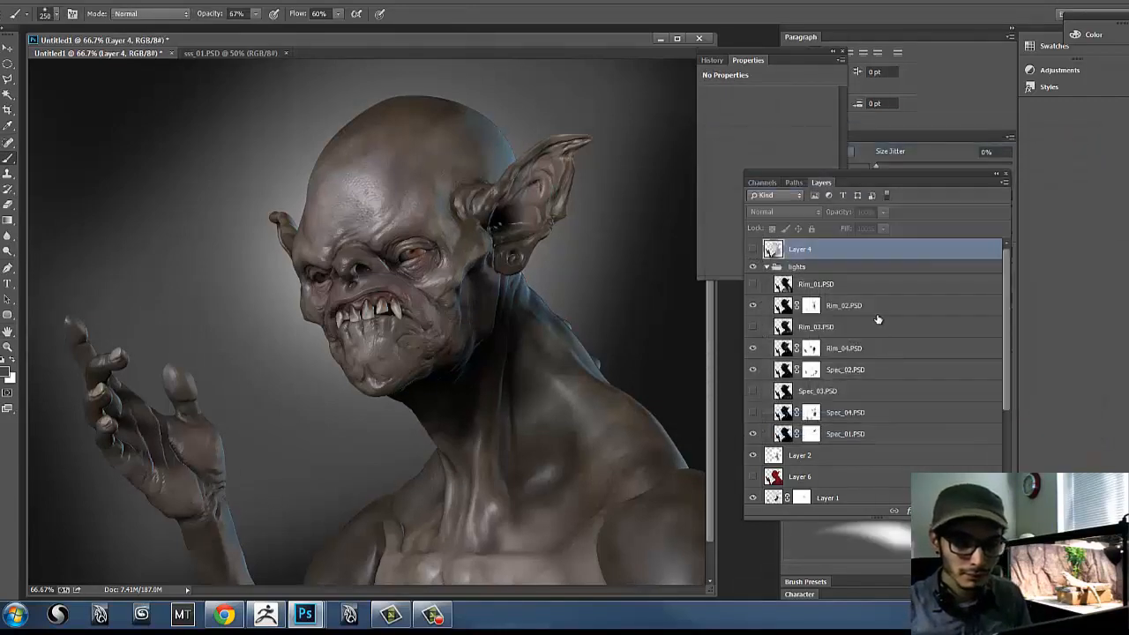
pyautogui.click(878, 307)
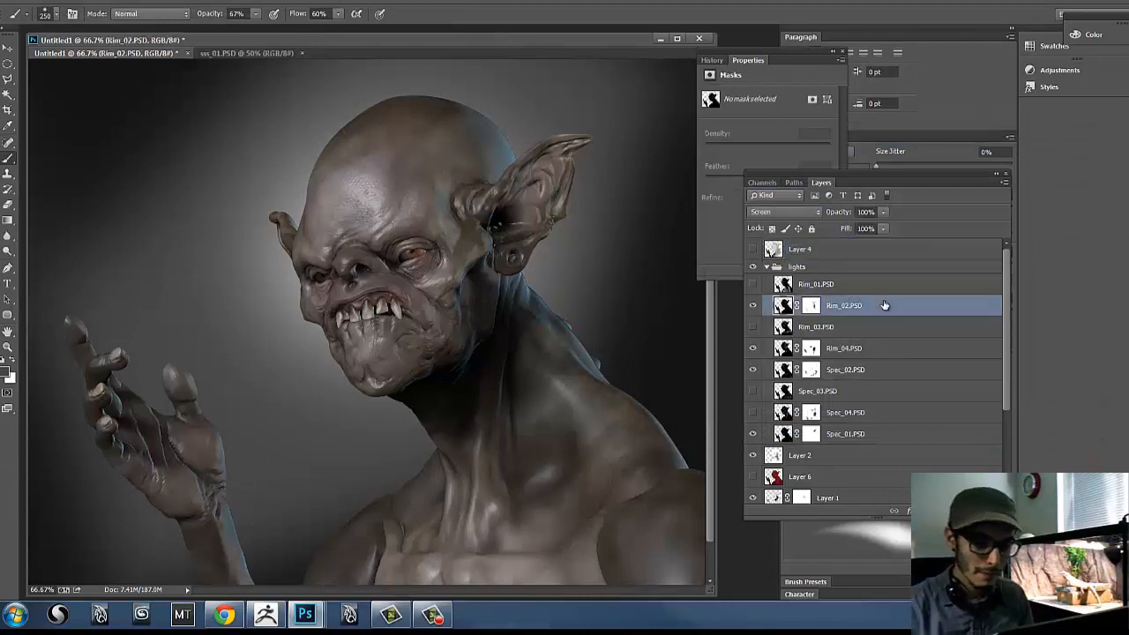
# Step: Brighten the Rim_02.PSD highlights with Levels, setting the white input level to 164 and darkening the midtones slightly, and compare the result
pyautogui.hotkey('ctrl', 'l')
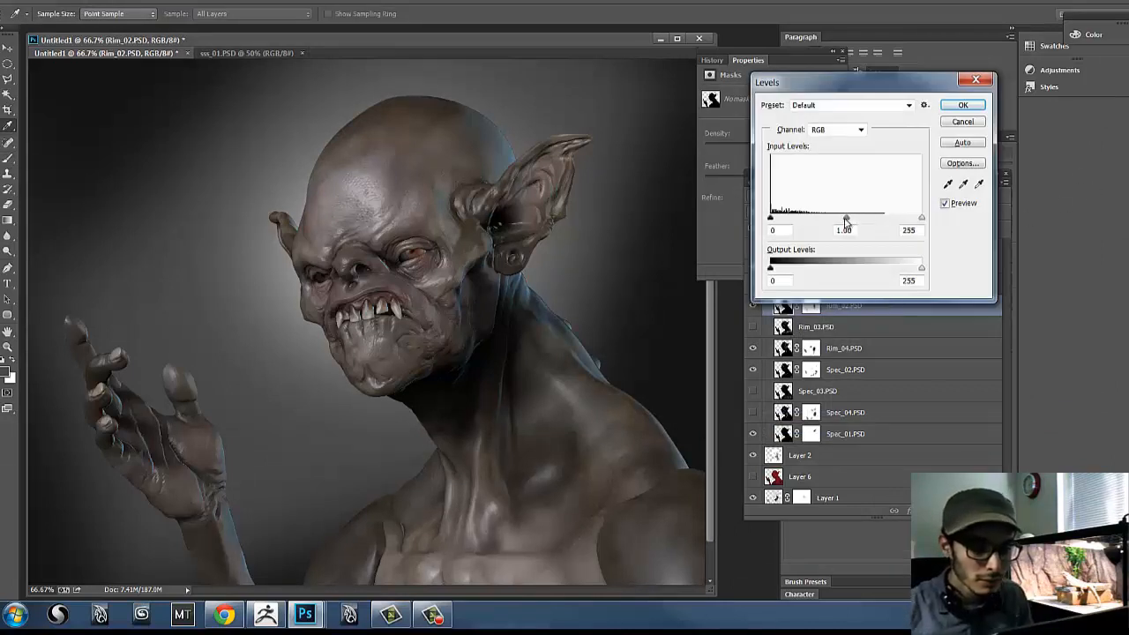
pyautogui.moveTo(844, 220)
pyautogui.mouseDown()
pyautogui.moveTo(876, 220)
pyautogui.moveTo(847, 221)
pyautogui.mouseUp()
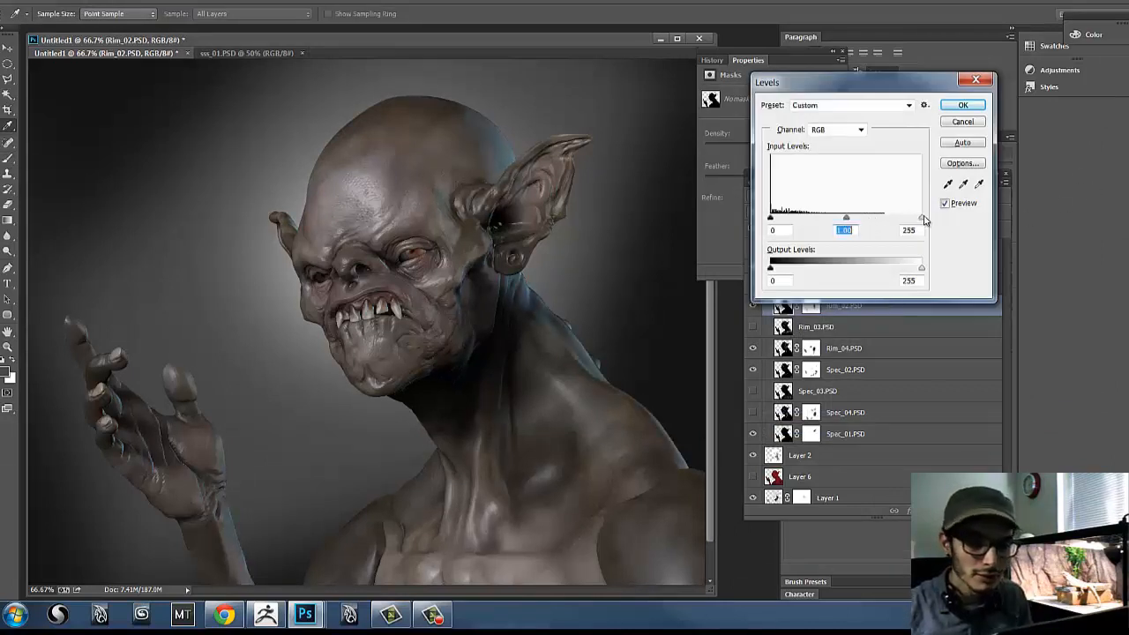
pyautogui.moveTo(923, 219); pyautogui.dragTo(825, 221)
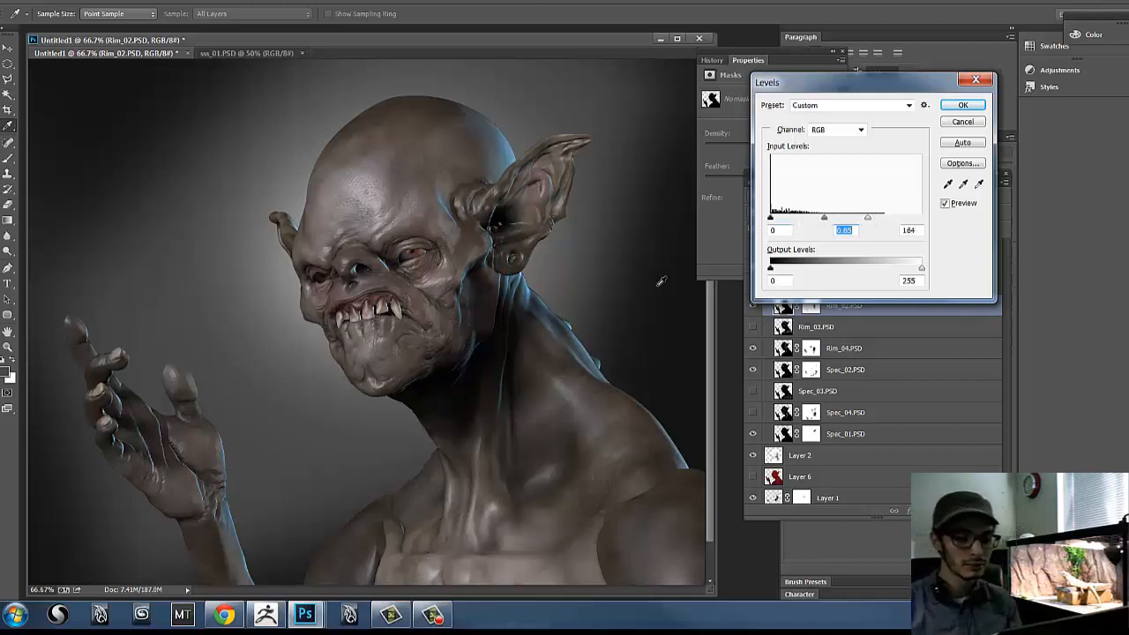
pyautogui.click(966, 108)
pyautogui.click(751, 306)
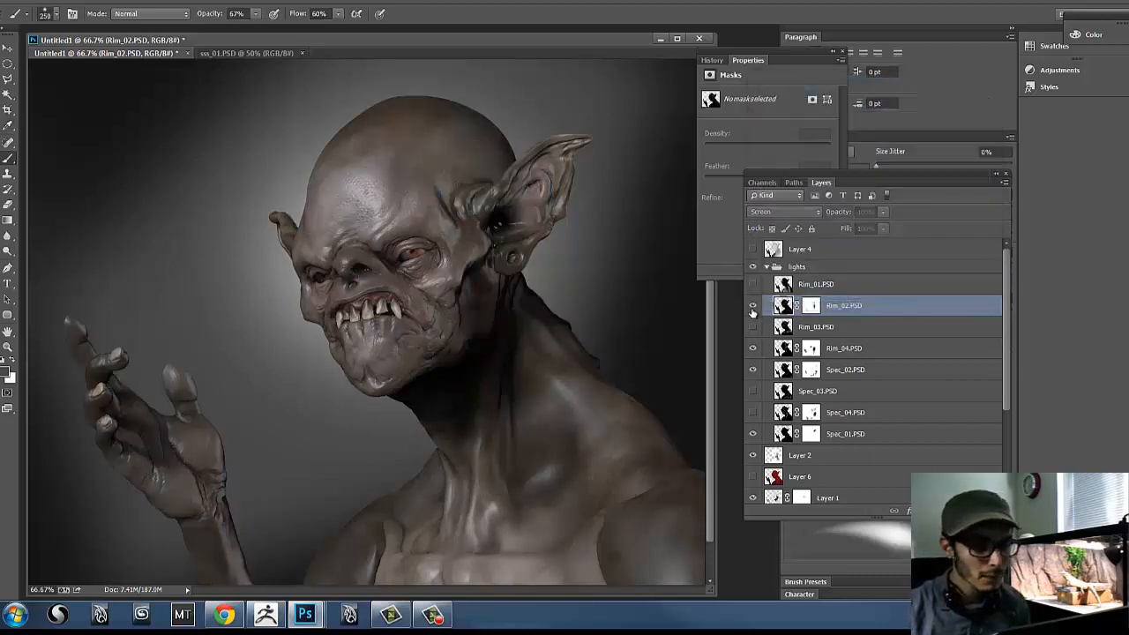
pyautogui.click(752, 305)
# Step: Show the Rim_01.PSD layer and try the Screen blend mode on it before returning it to Lighten
pyautogui.click(752, 284)
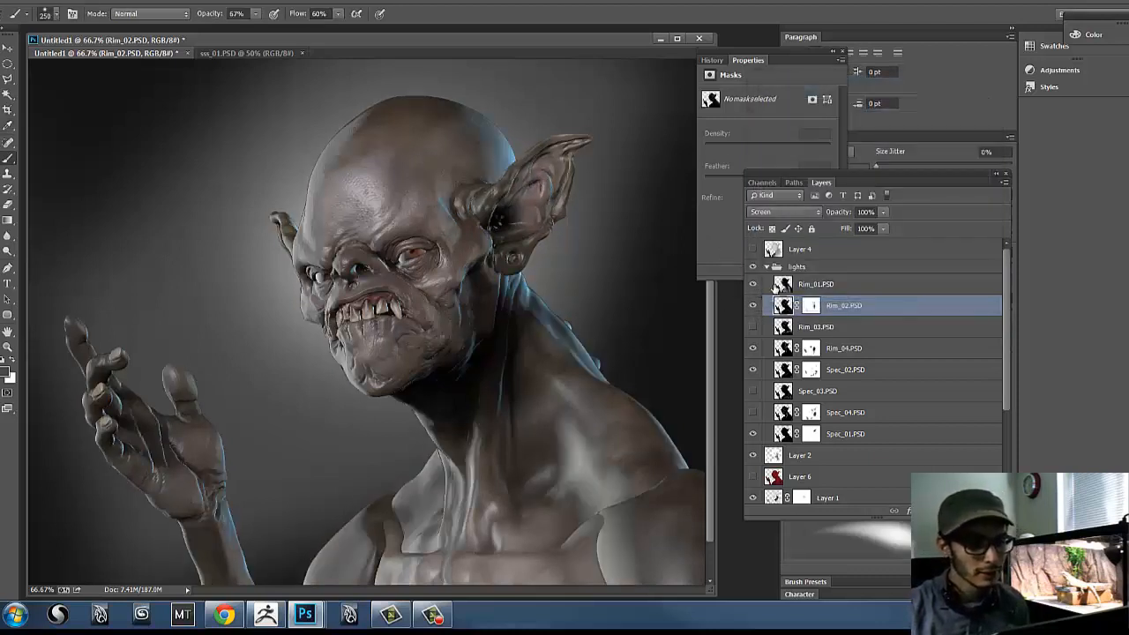
pyautogui.click(830, 281)
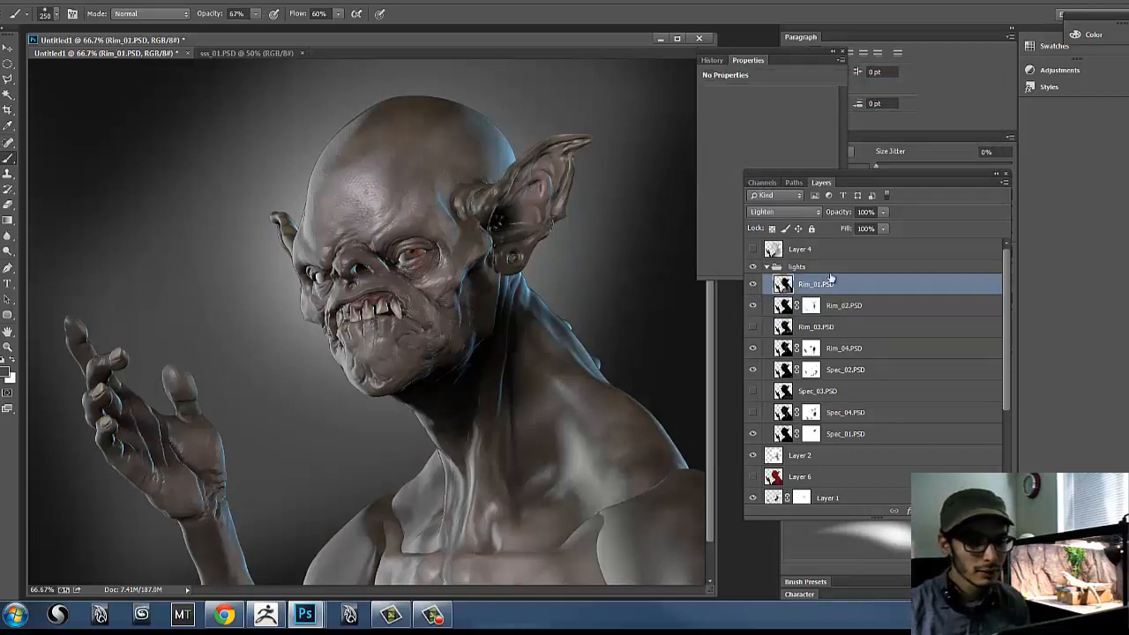
pyautogui.click(809, 212)
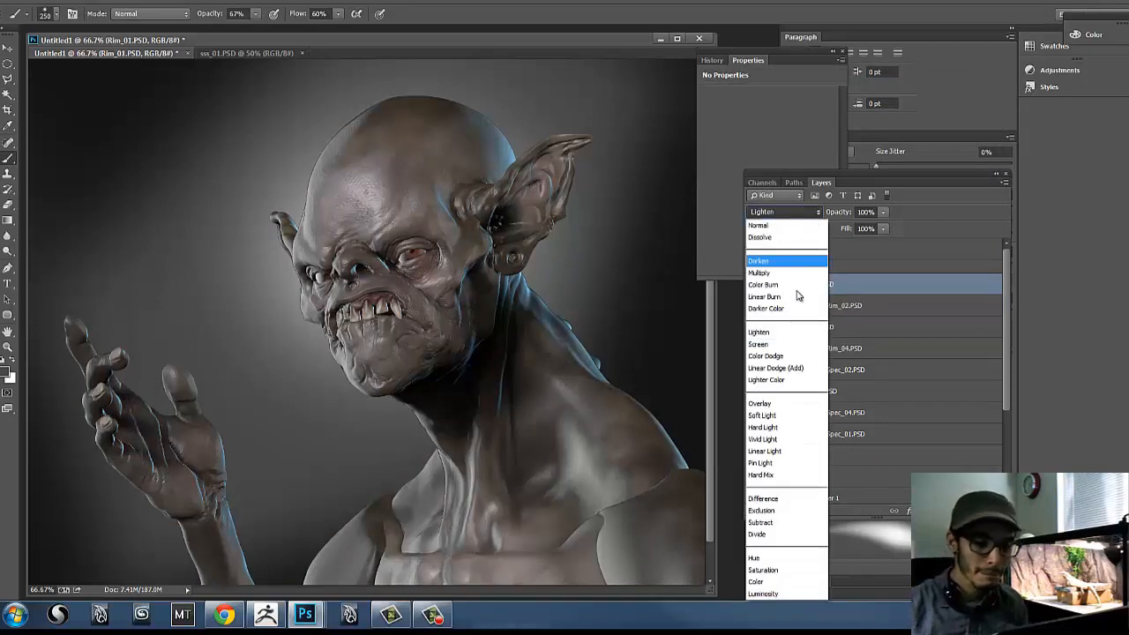
pyautogui.click(780, 344)
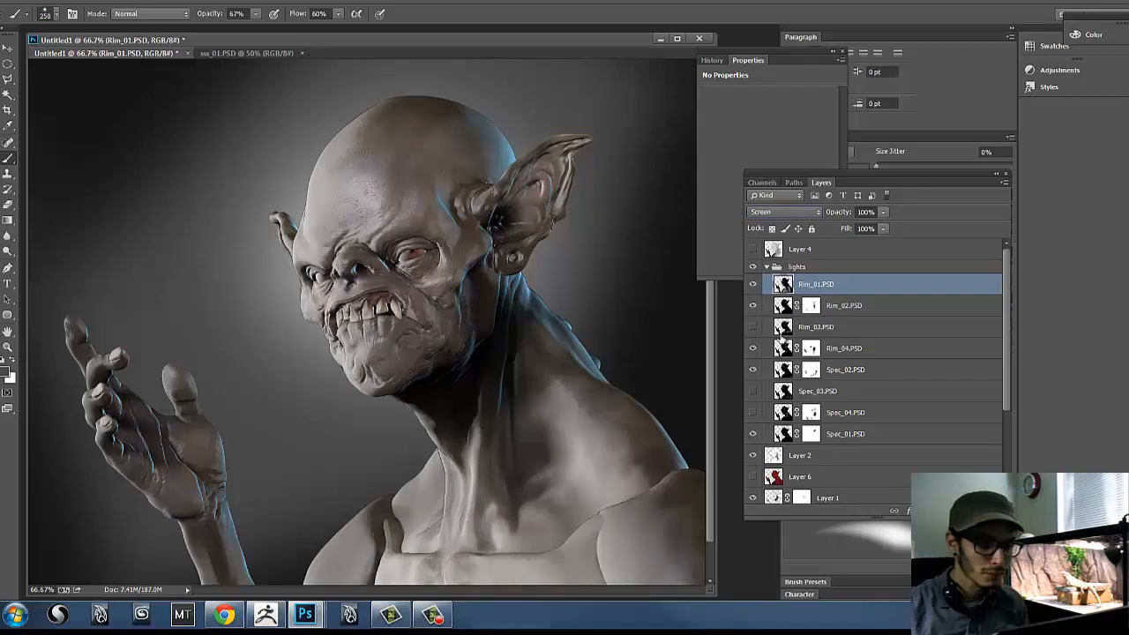
pyautogui.click(799, 216)
pyautogui.click(773, 331)
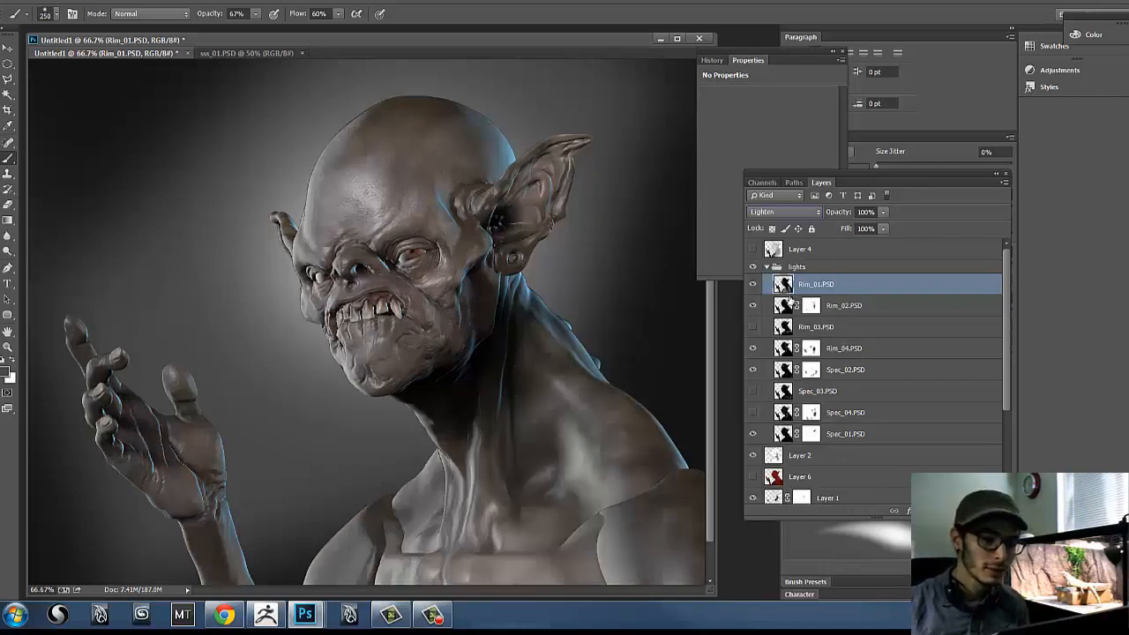
# Step: Lower the opacity of the Rim_01.PSD layer to 45% and add a layer mask to it
pyautogui.click(883, 211)
pyautogui.moveTo(885, 227); pyautogui.dragTo(836, 227)
pyautogui.click(802, 293)
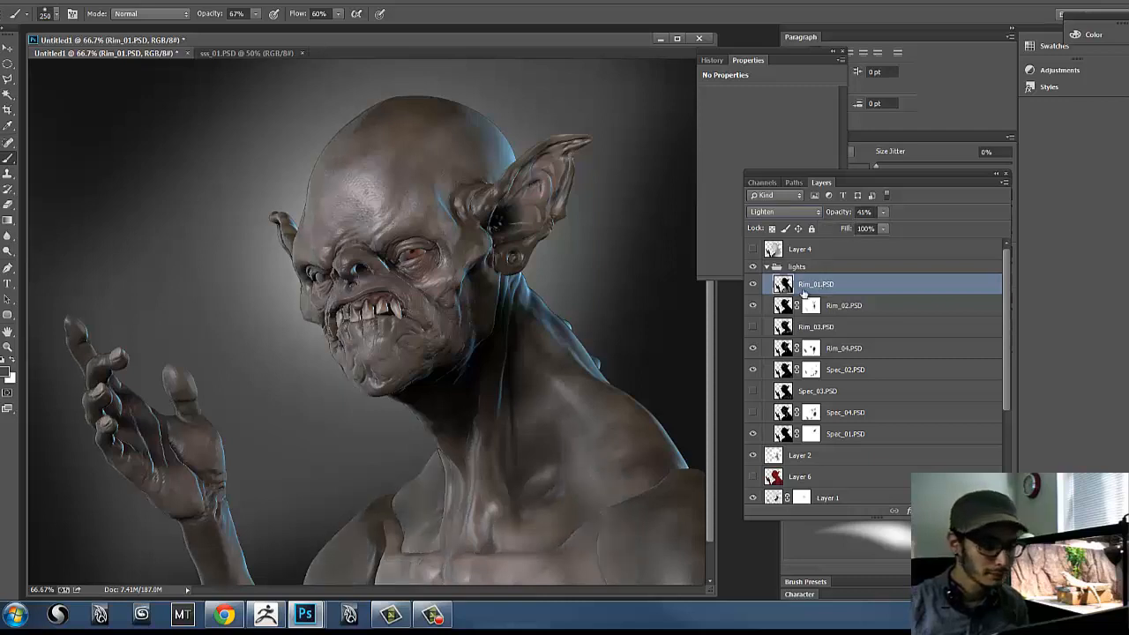
pyautogui.click(927, 510)
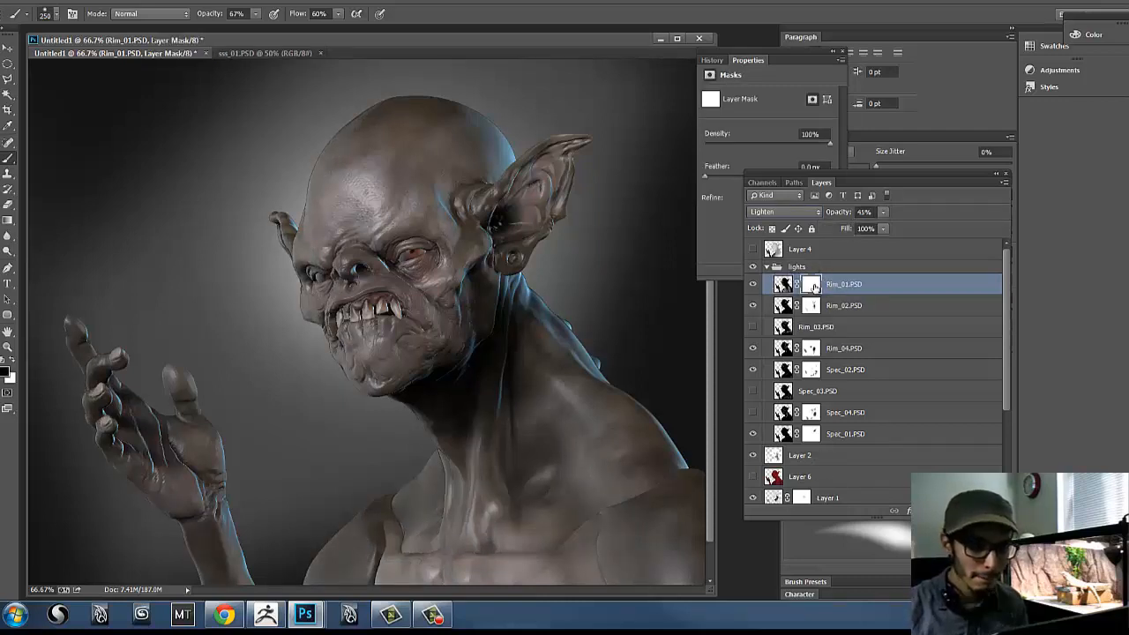
# Step: Compare the image with and without the Rim_01.PSD layer by toggling its visibility
pyautogui.click(752, 284)
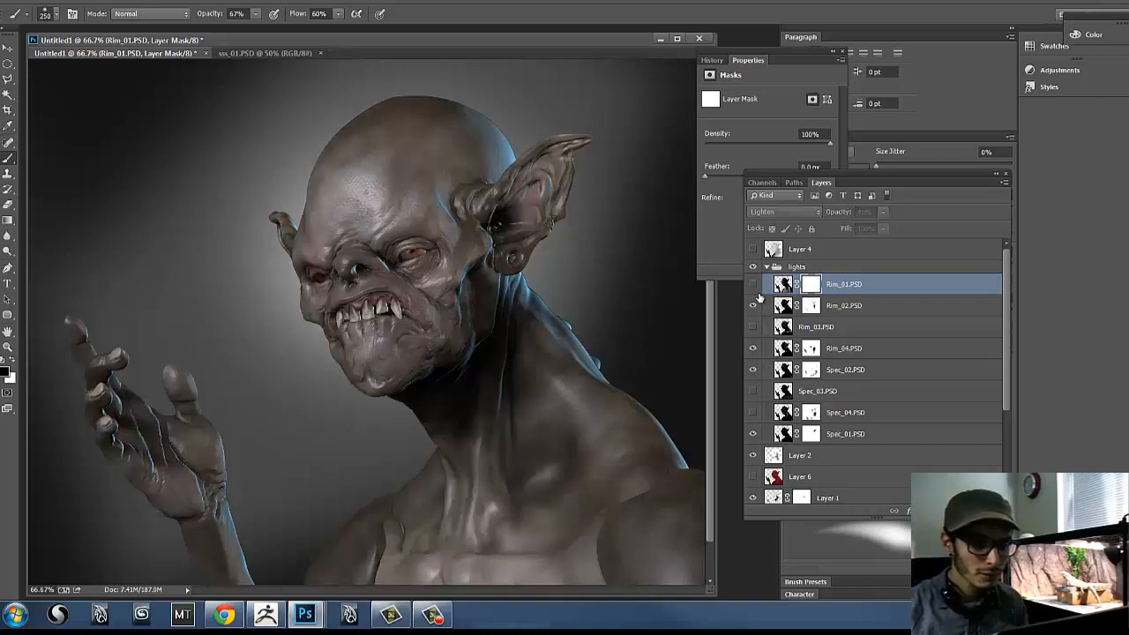
pyautogui.click(753, 284)
pyautogui.click(752, 284)
pyautogui.click(752, 284)
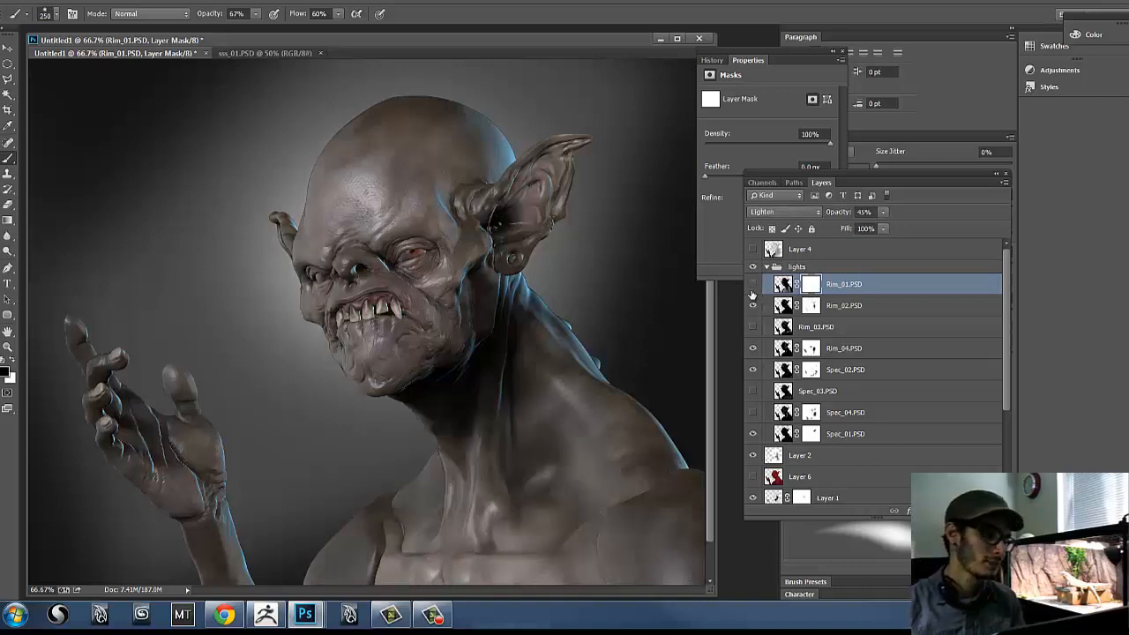
pyautogui.click(752, 287)
pyautogui.click(752, 286)
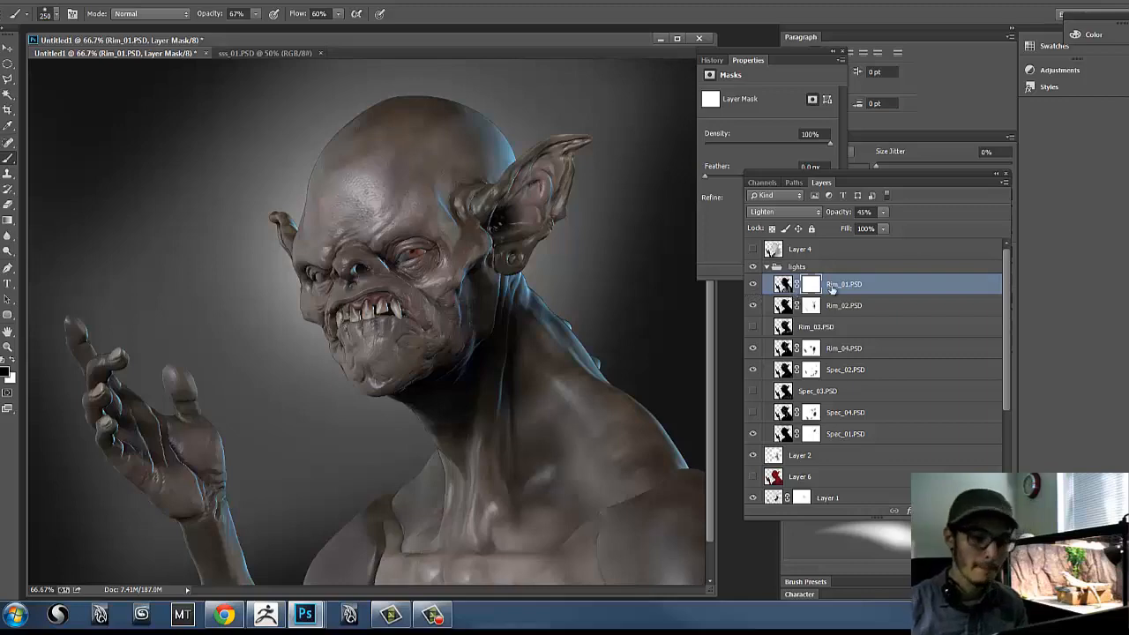
pyautogui.doubleClick(914, 252)
pyautogui.click(916, 258)
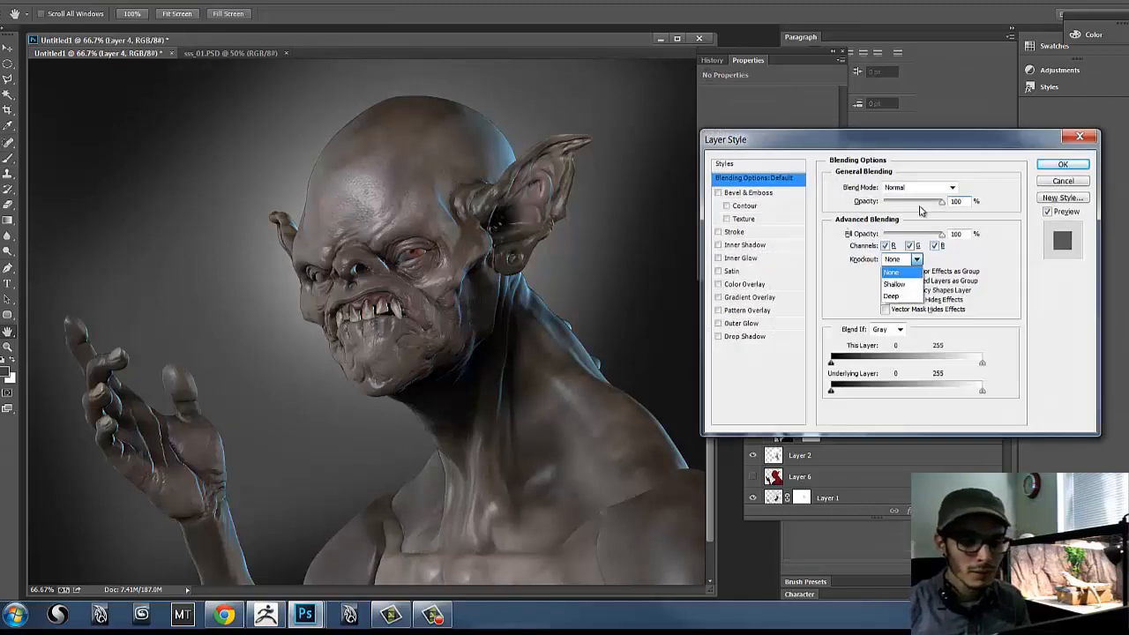
pyautogui.click(1055, 183)
pyautogui.click(1046, 183)
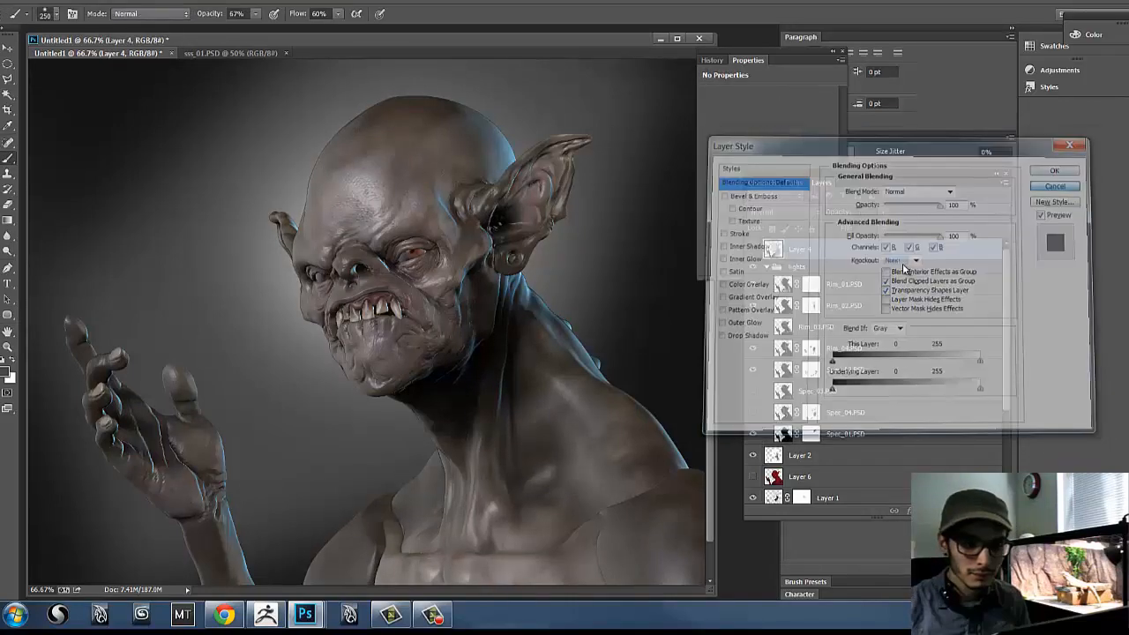
# Step: Increase the contrast of the Rim_01.PSD layer with Levels, setting the input levels to 14, 0.52 and 170
pyautogui.click(845, 284)
pyautogui.hotkey('ctrl', 'l')
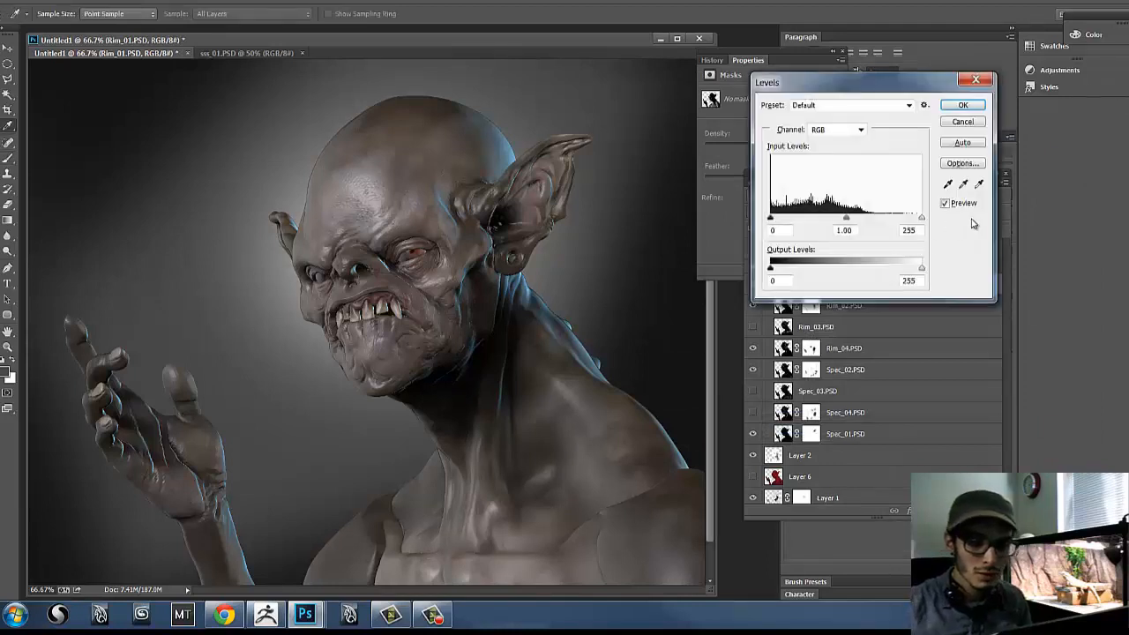
pyautogui.moveTo(917, 226); pyautogui.dragTo(781, 222)
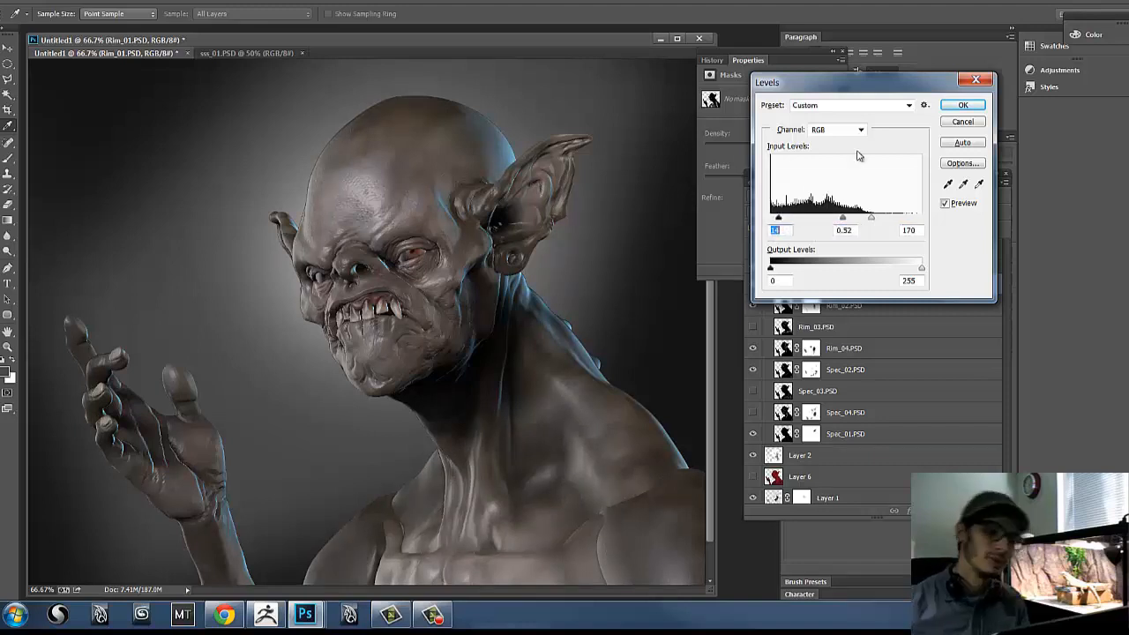
pyautogui.click(962, 105)
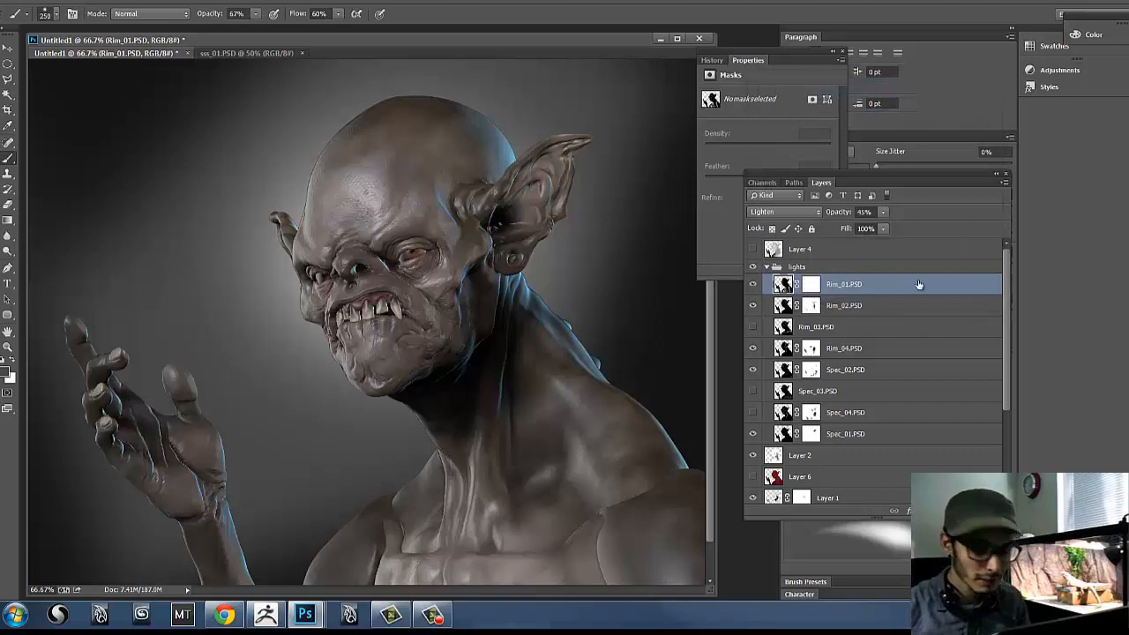
pyautogui.click(868, 272)
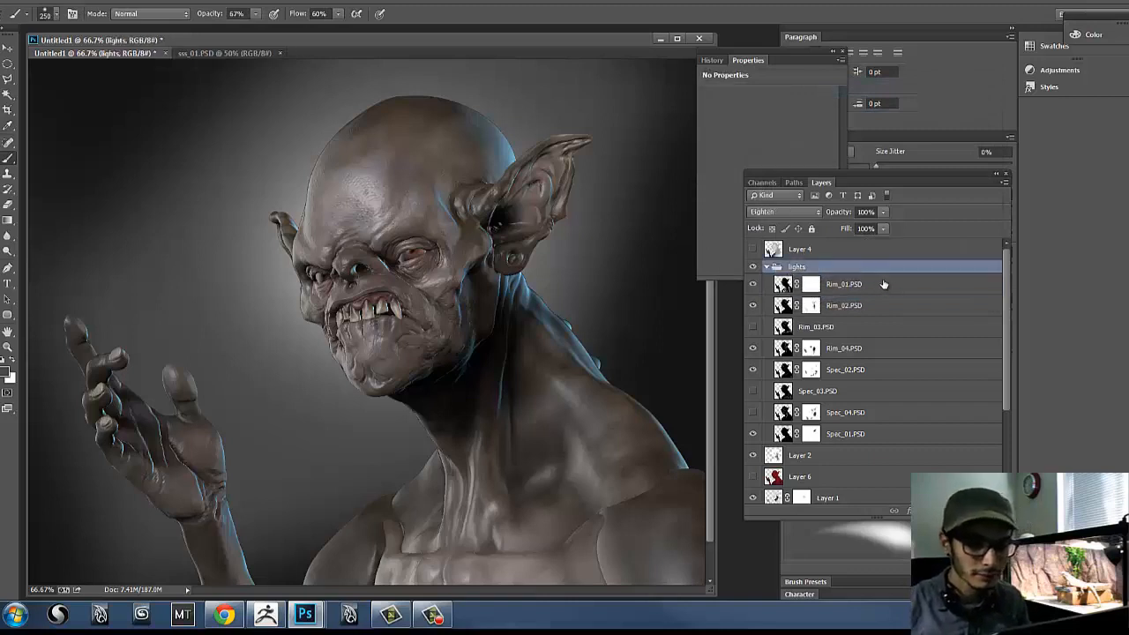
pyautogui.click(880, 284)
pyautogui.keyDown('ctrl'); pyautogui.click(879, 284); pyautogui.keyUp('ctrl')
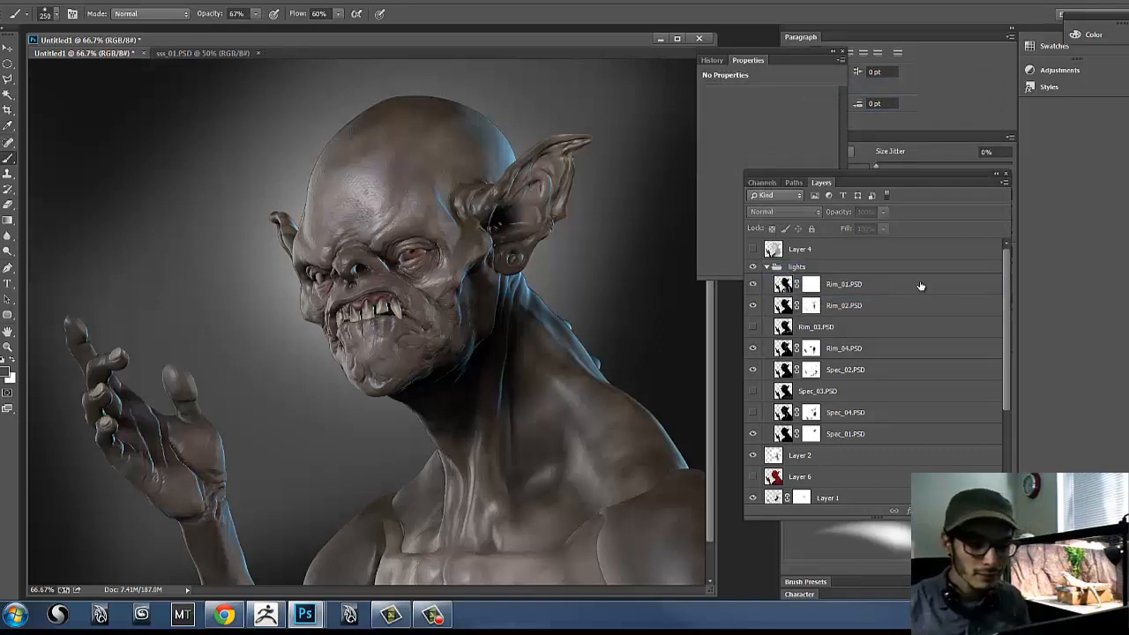
pyautogui.click(835, 286)
pyautogui.doubleClick(835, 286)
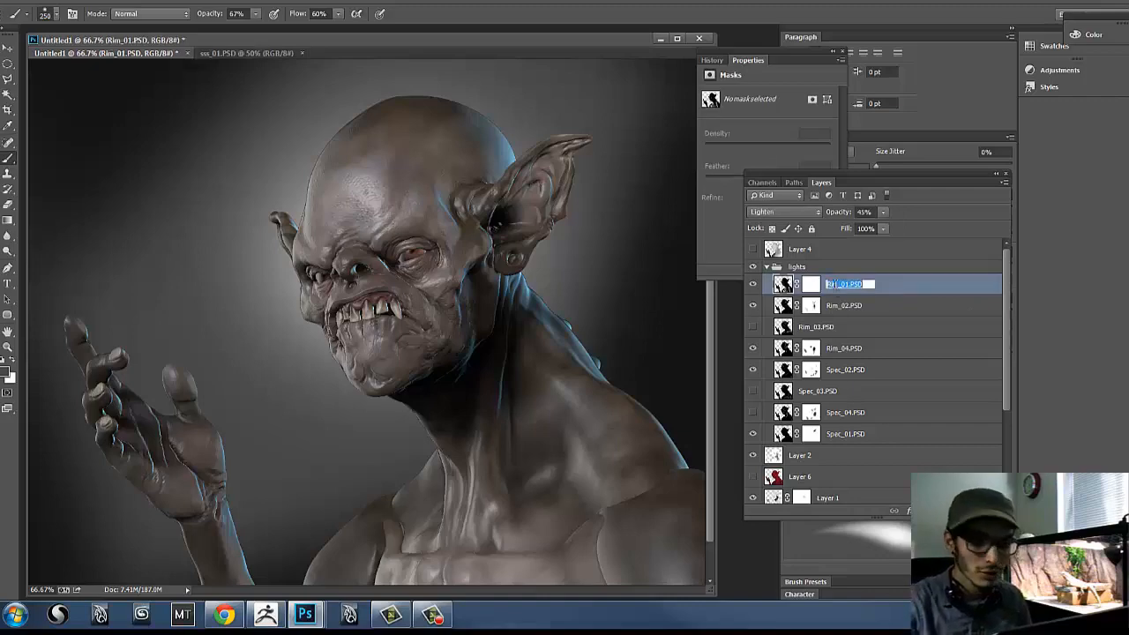
pyautogui.click(916, 295)
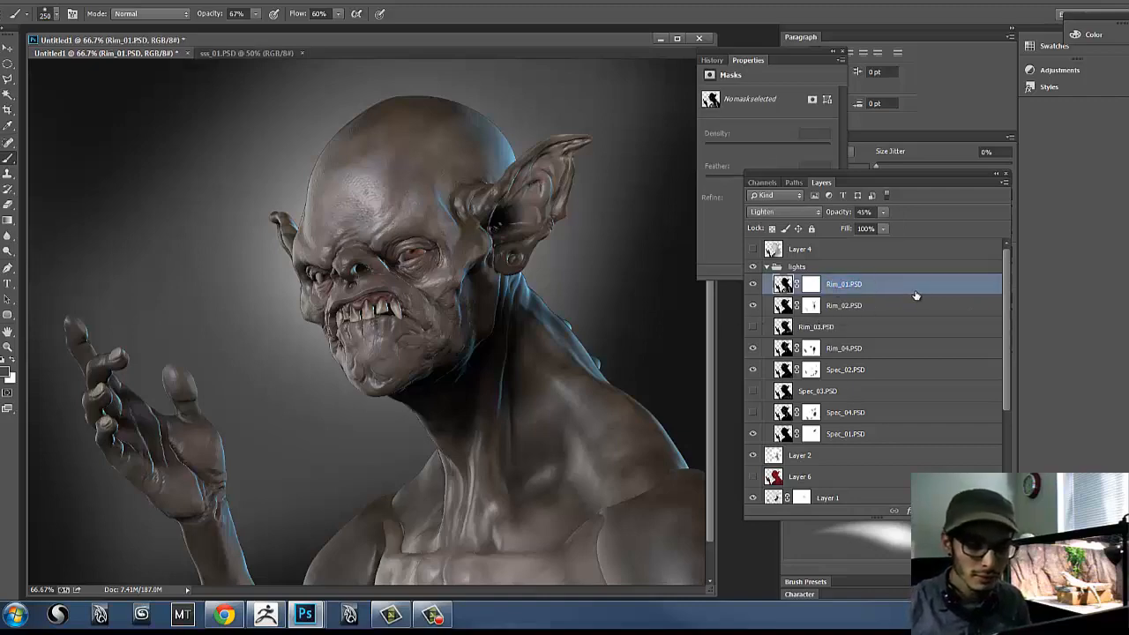
pyautogui.doubleClick(822, 285)
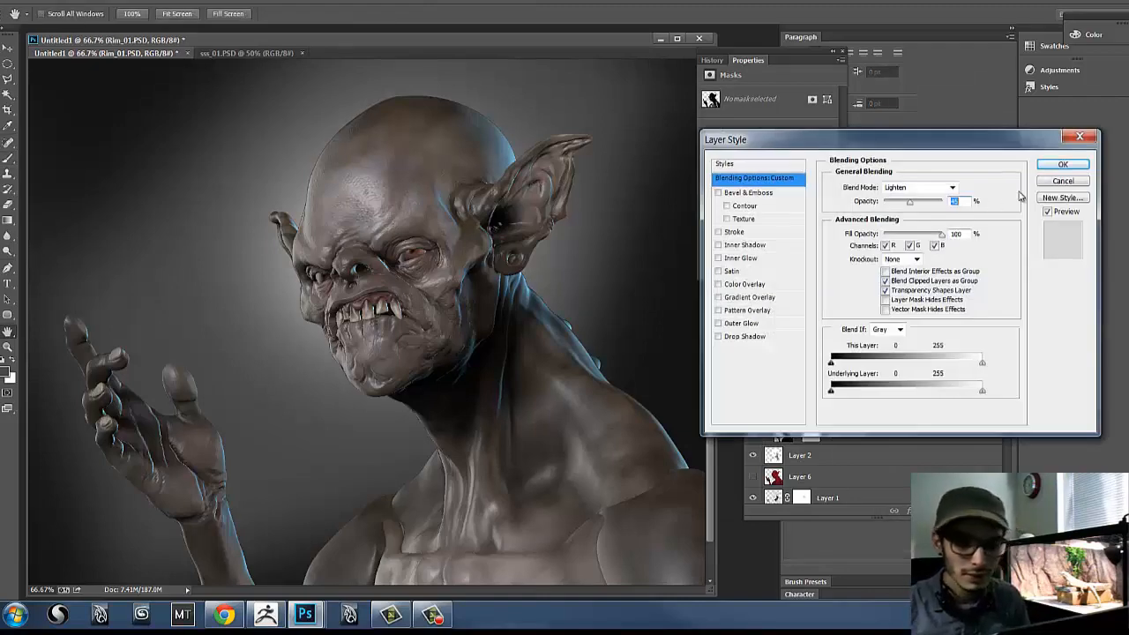
pyautogui.click(1063, 164)
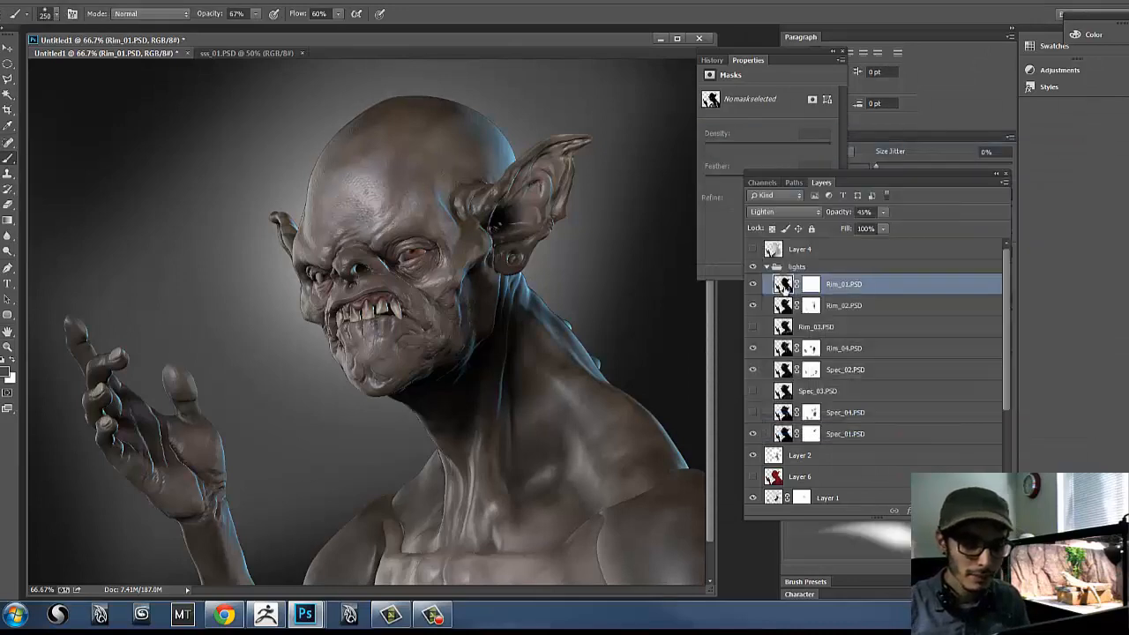
# Step: Colorize the Rim_01.PSD layer a warm orange with Hue/Saturation, using hue 33 and saturation 21
pyautogui.hotkey('ctrl', 'u')
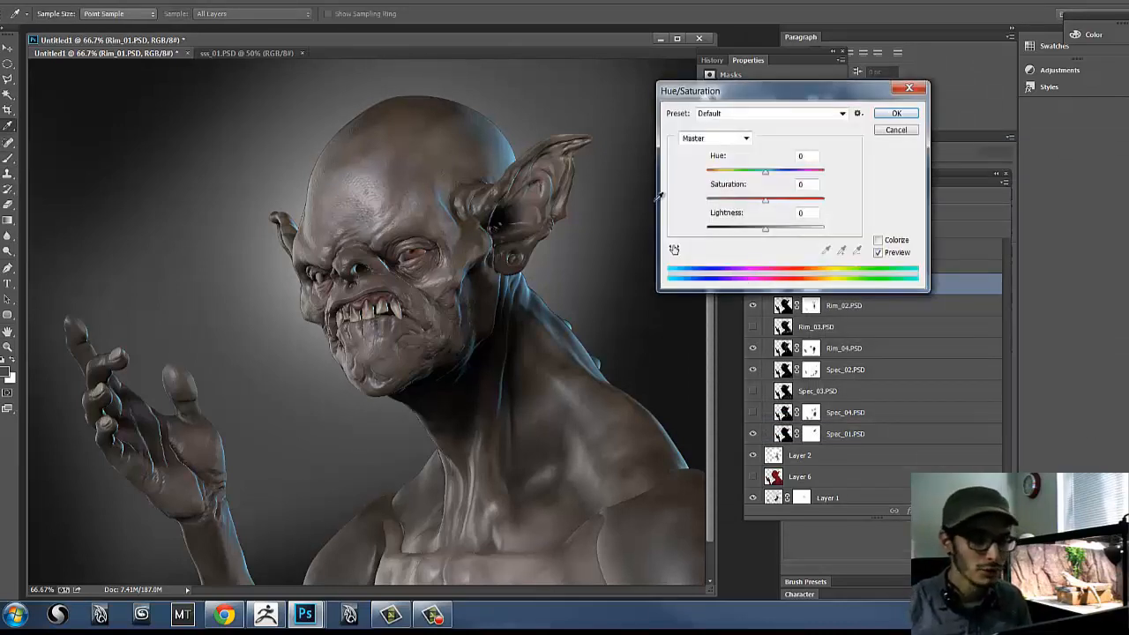
pyautogui.click(879, 239)
pyautogui.moveTo(711, 171); pyautogui.dragTo(766, 204)
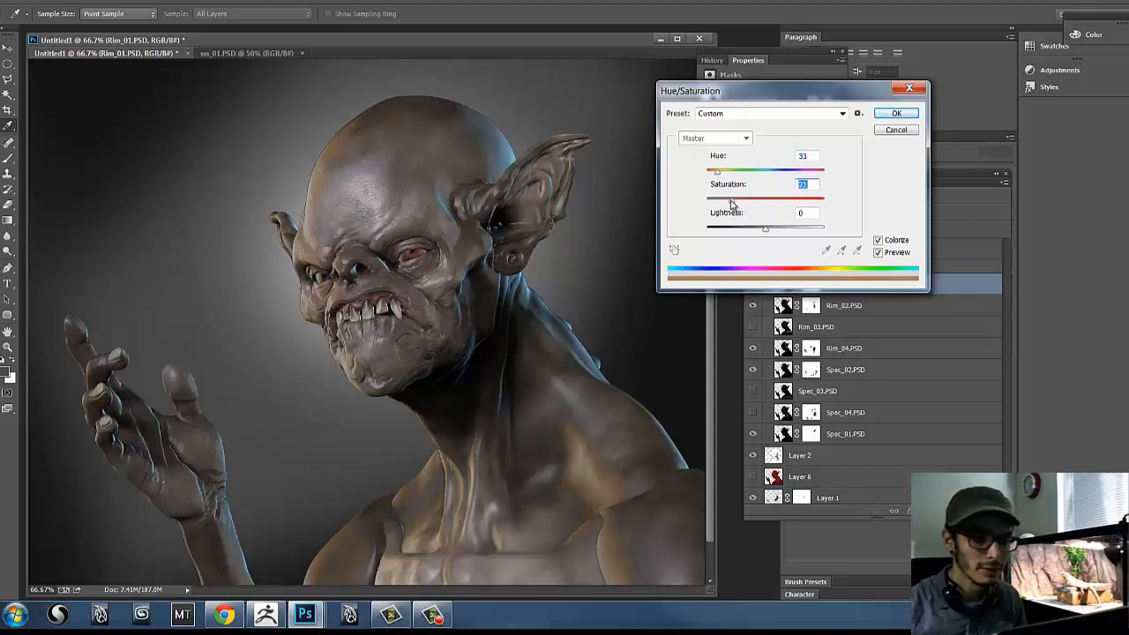
pyautogui.click(891, 115)
# Step: Raise the opacity of the Rim_01.PSD layer to 67% and compare the image with and without it
pyautogui.click(882, 213)
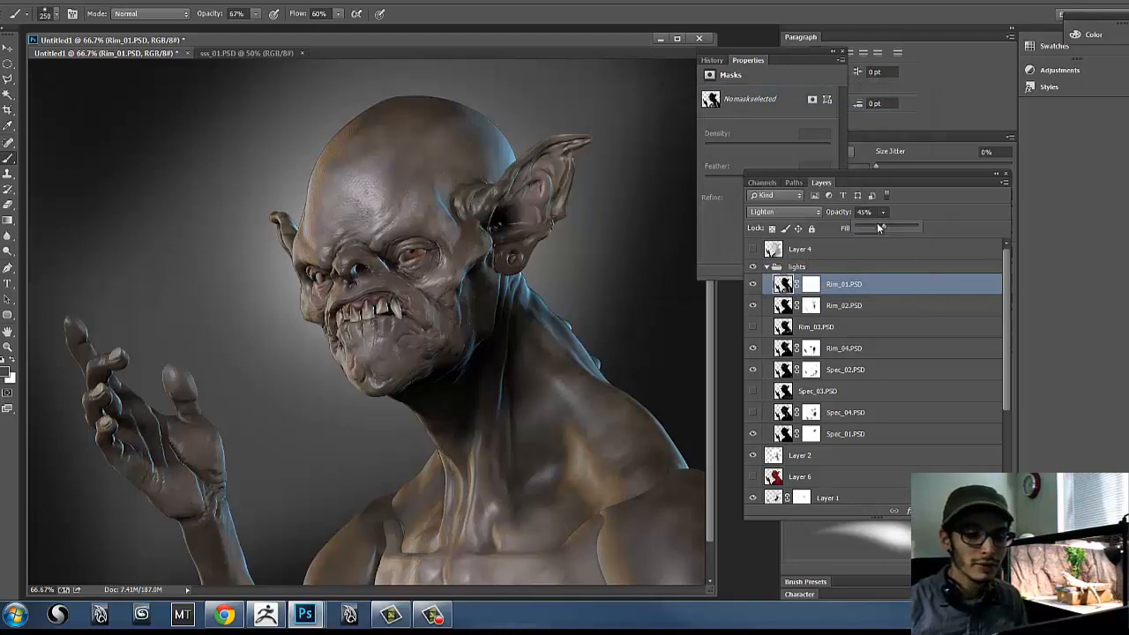
pyautogui.moveTo(880, 226)
pyautogui.mouseDown()
pyautogui.moveTo(902, 228)
pyautogui.moveTo(893, 231)
pyautogui.mouseUp()
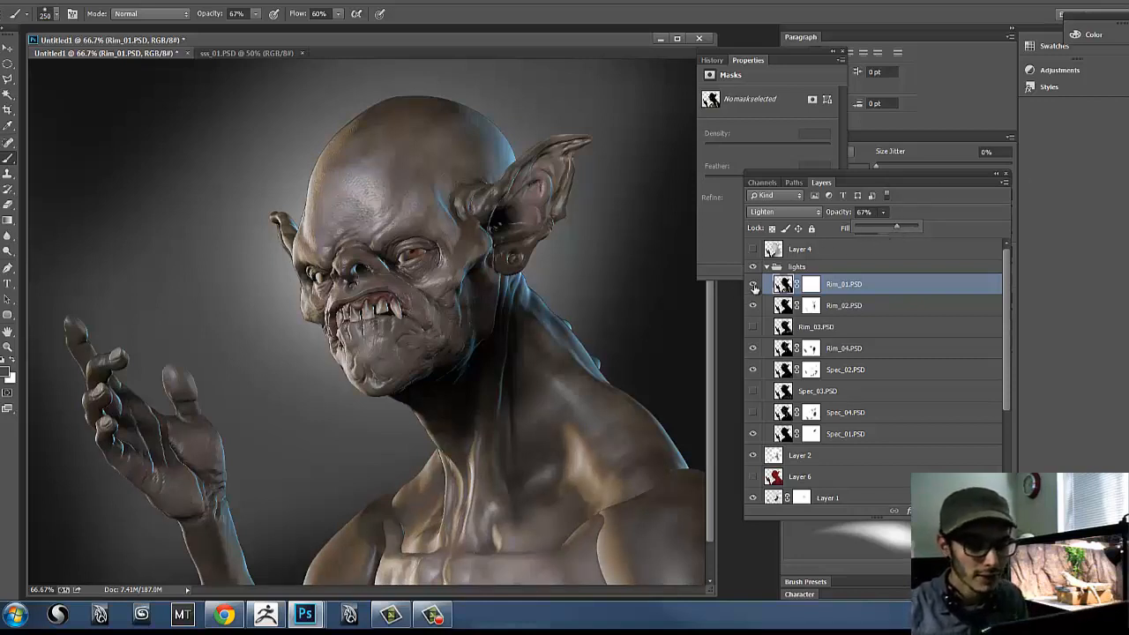
pyautogui.click(753, 284)
pyautogui.click(752, 284)
pyautogui.click(752, 284)
pyautogui.click(752, 284)
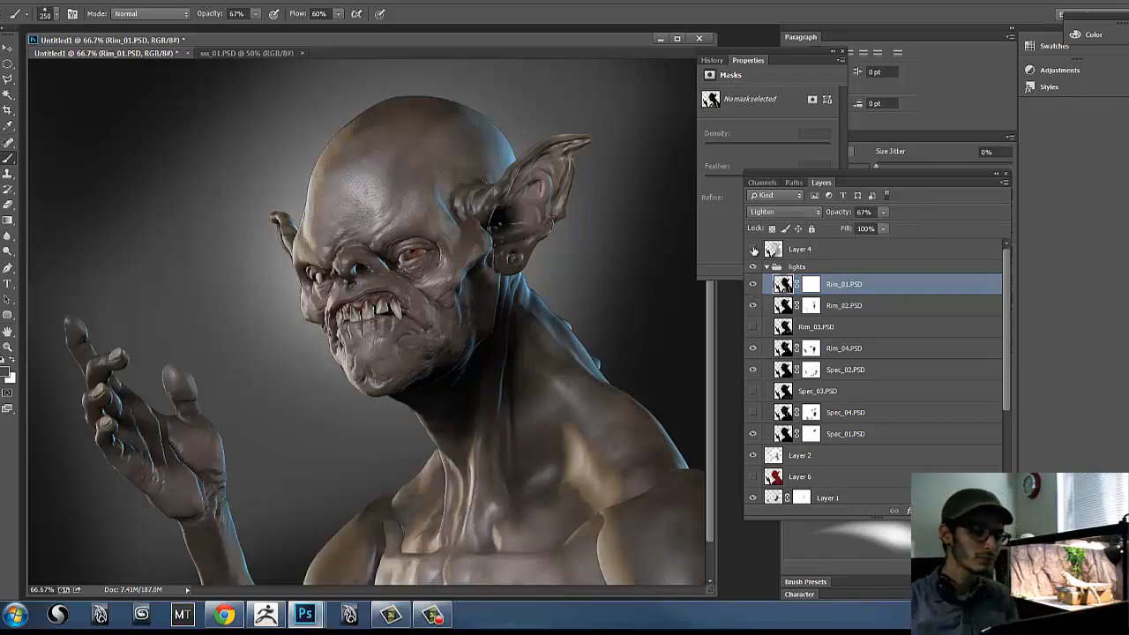
# Step: Check the effect of Layer 4 and Rim_01.PSD by toggling their visibility, leaving both hidden
pyautogui.keyDown('alt'); pyautogui.click(753, 251); pyautogui.keyUp('alt')
pyautogui.keyDown('alt'); pyautogui.click(754, 251); pyautogui.keyUp('alt')
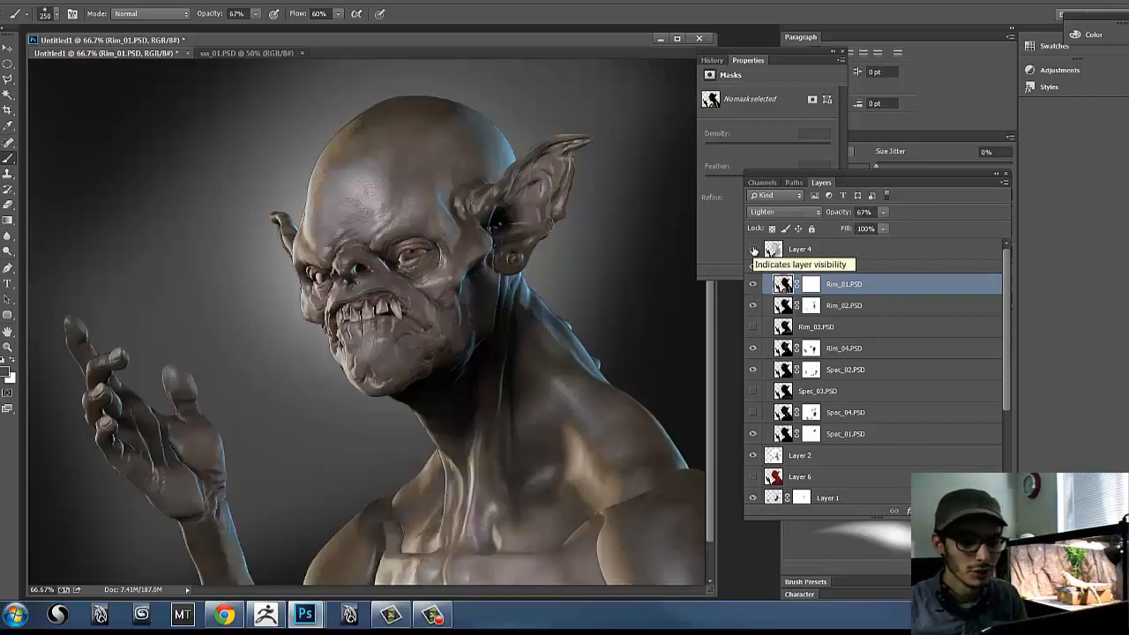
pyautogui.click(753, 251)
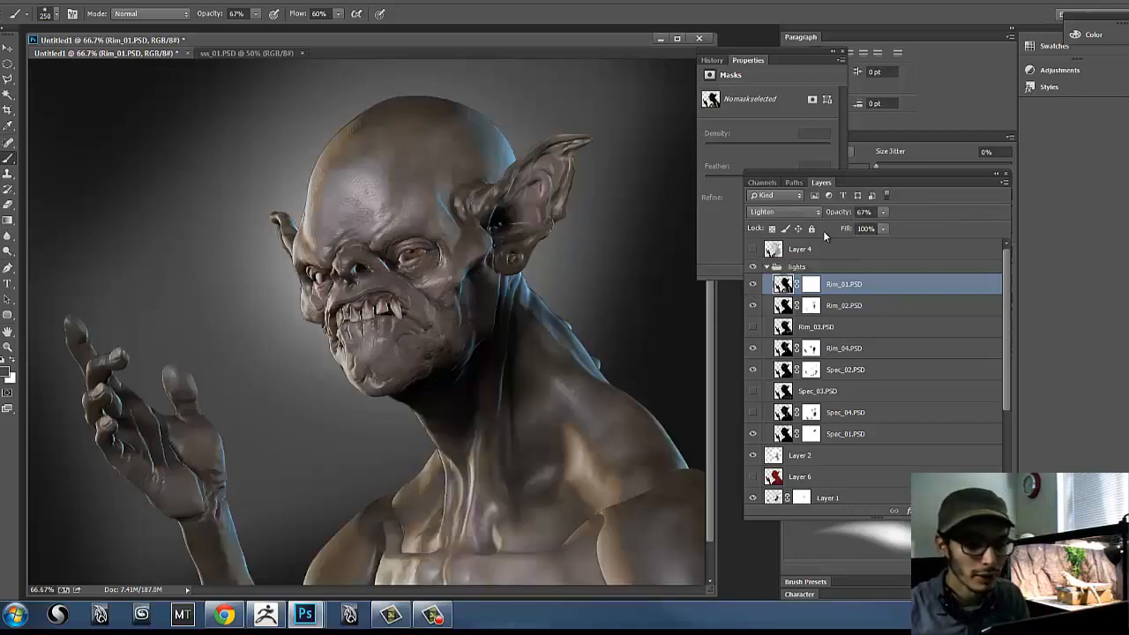
pyautogui.click(753, 285)
pyautogui.click(753, 286)
pyautogui.click(753, 286)
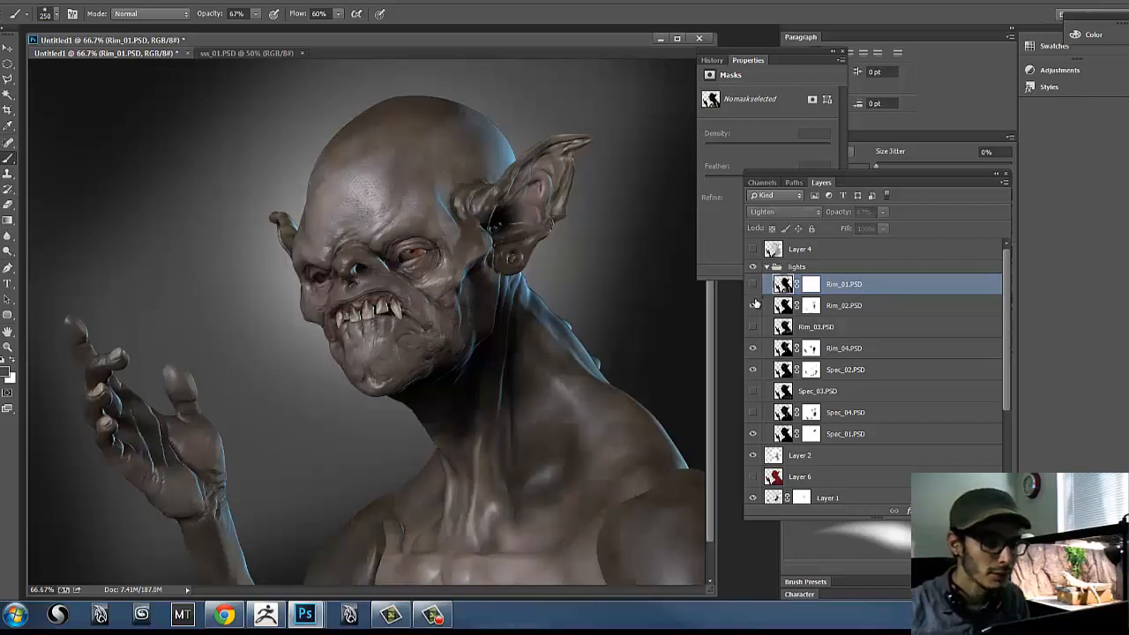
# Step: Check the Rim_02.PSD layer's effect and paint on its mask to reduce the blue rim light around the jaw and neck
pyautogui.click(753, 306)
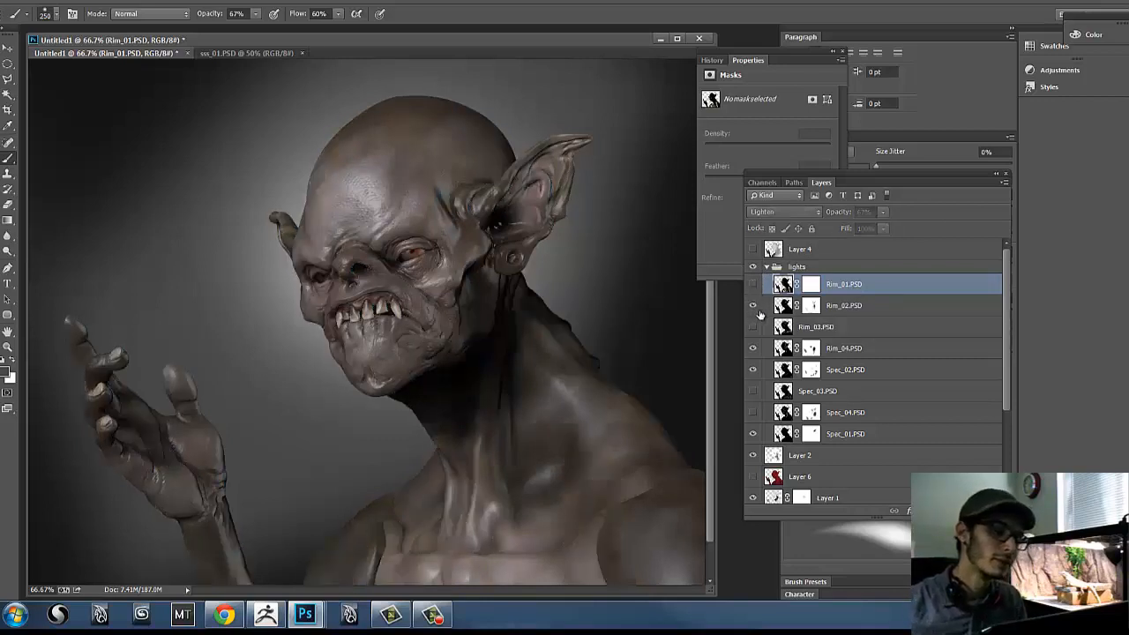
pyautogui.click(756, 308)
pyautogui.click(854, 308)
pyautogui.click(810, 306)
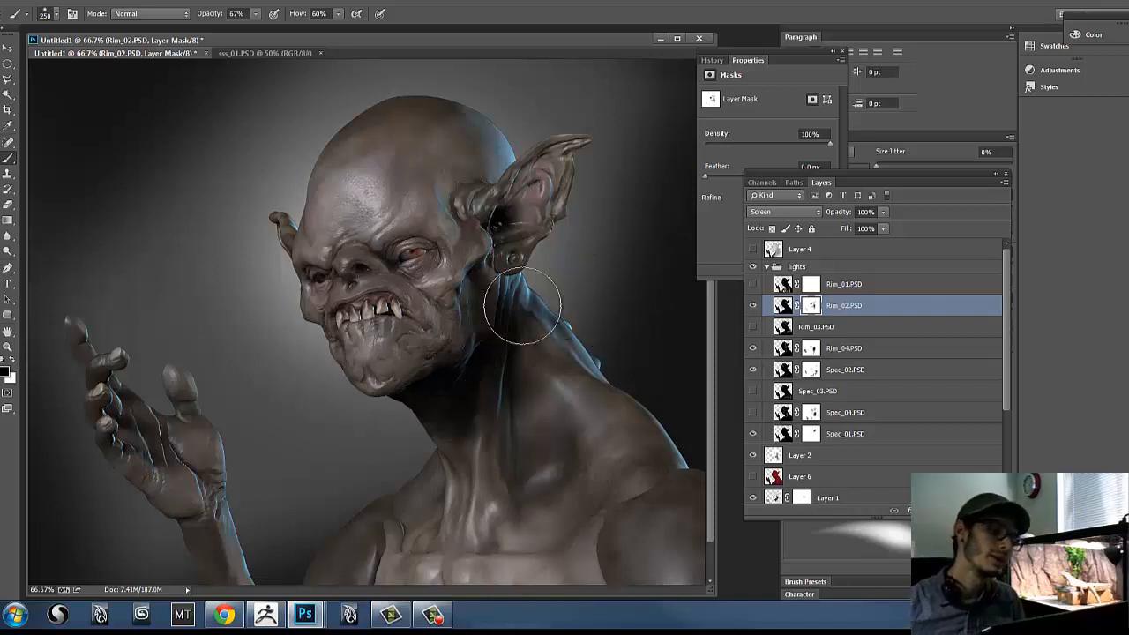
# Step: Compare the image with and without the Rim_01.PSD and Rim_03.PSD layers, leaving both hidden
pyautogui.click(753, 285)
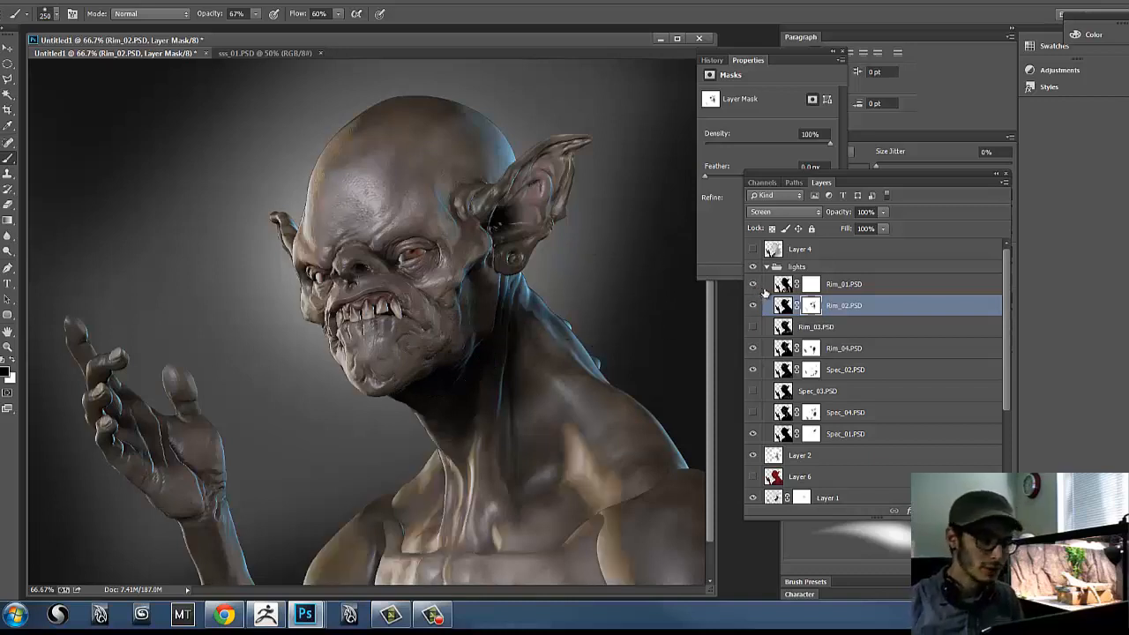
pyautogui.click(834, 283)
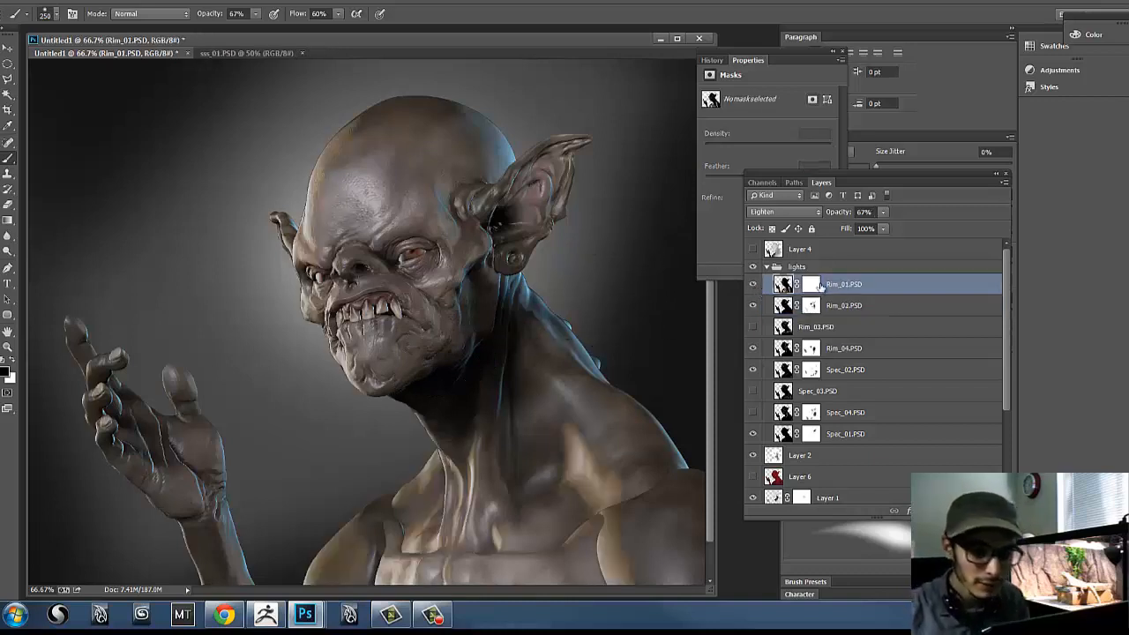
pyautogui.click(751, 284)
pyautogui.click(753, 328)
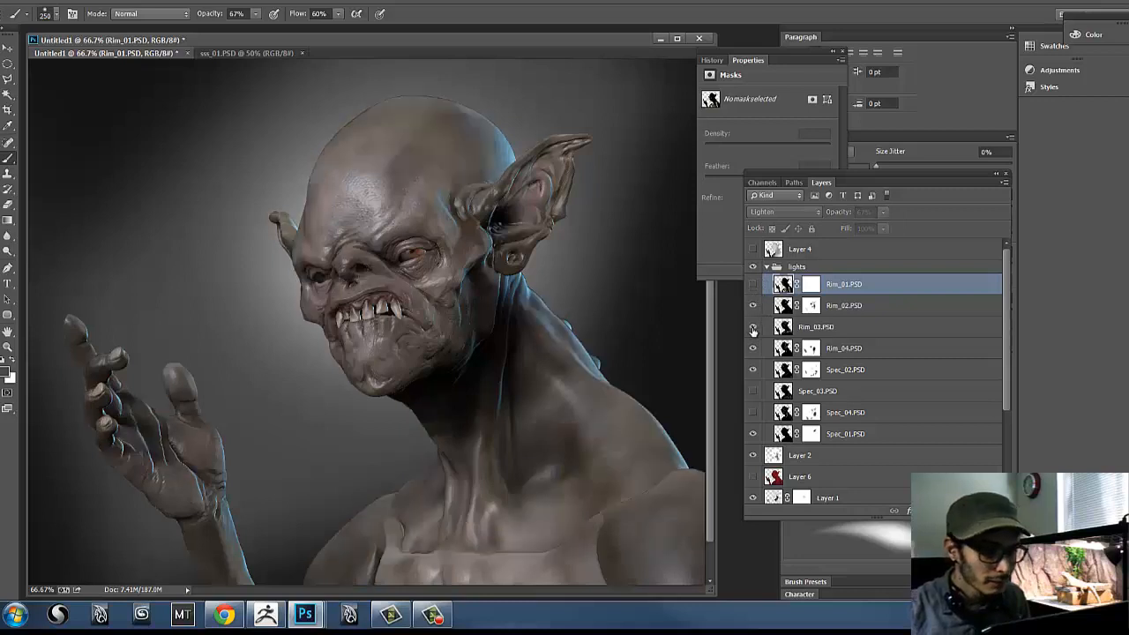
pyautogui.click(753, 329)
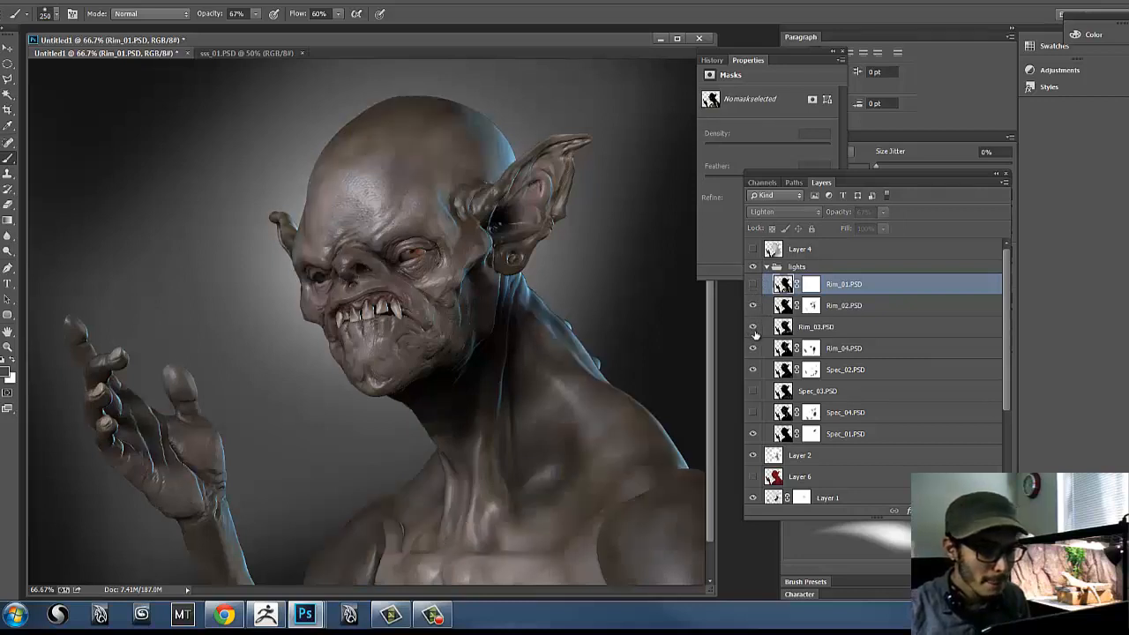
pyautogui.click(753, 328)
pyautogui.click(754, 329)
pyautogui.click(753, 328)
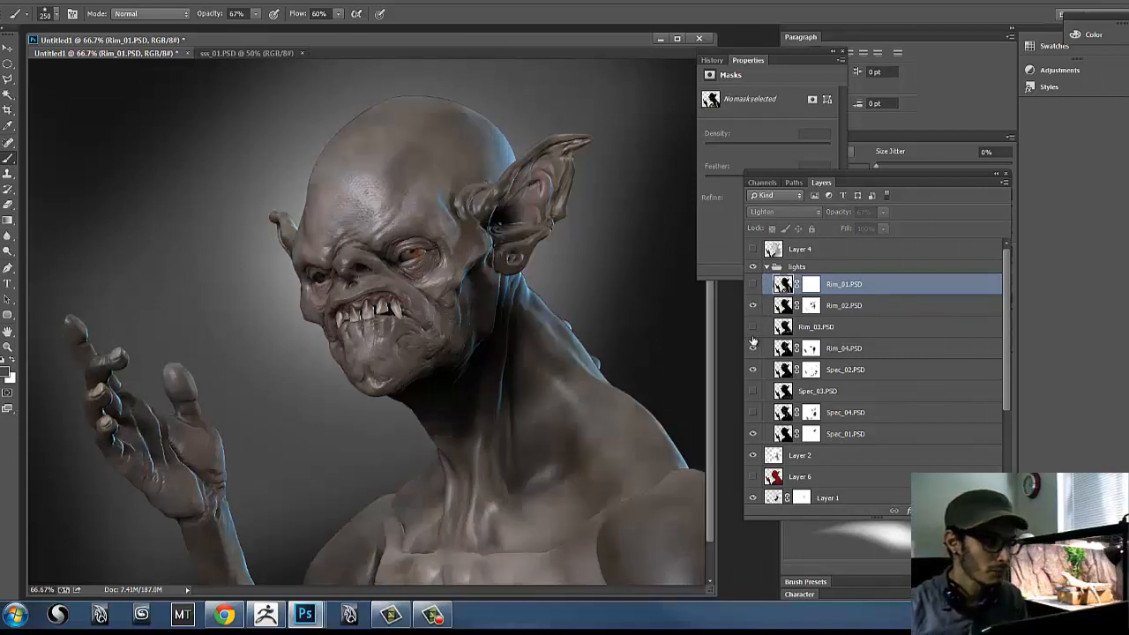
pyautogui.click(753, 328)
pyautogui.click(754, 328)
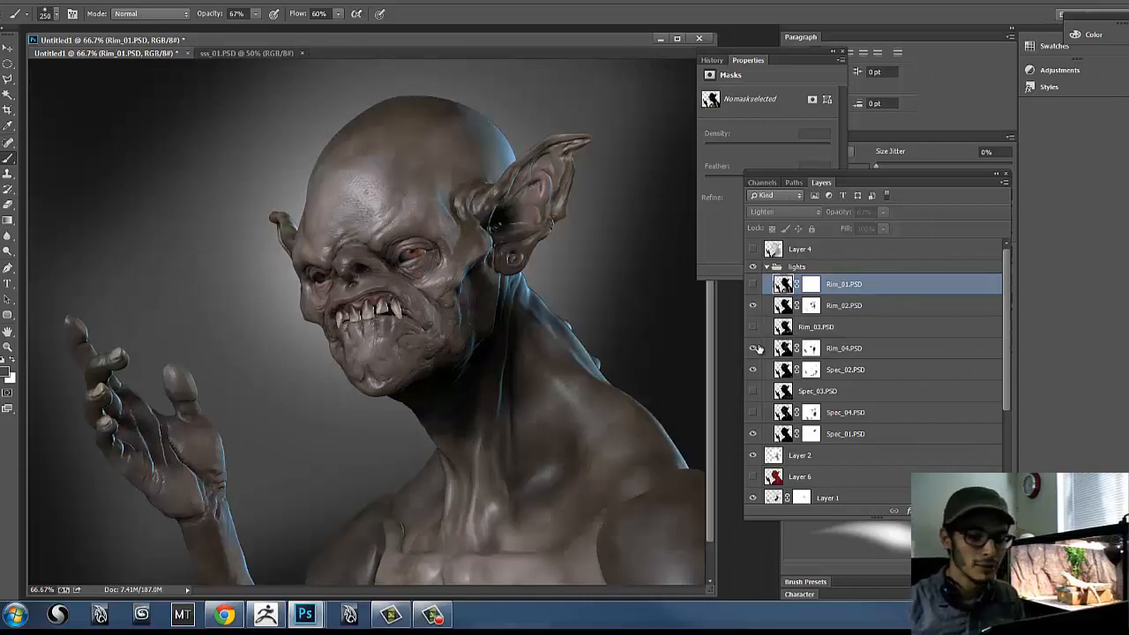
# Step: Examine the contribution of the Rim_04.PSD layer by repeatedly toggling its visibility, leaving it shown
pyautogui.click(751, 350)
pyautogui.click(751, 350)
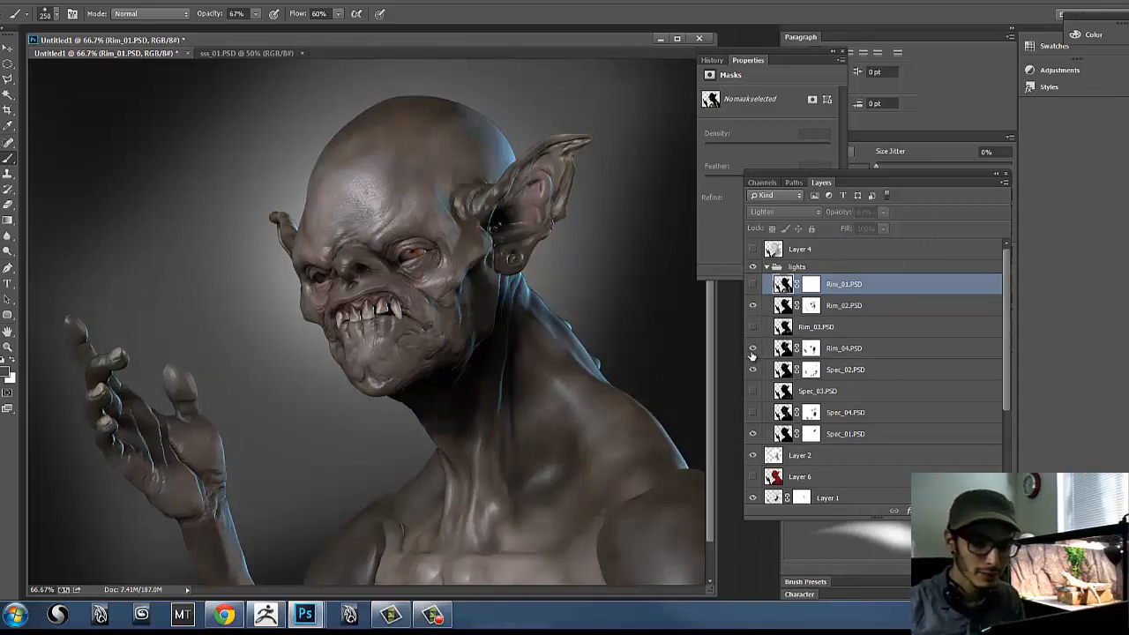
pyautogui.click(845, 351)
pyautogui.click(752, 350)
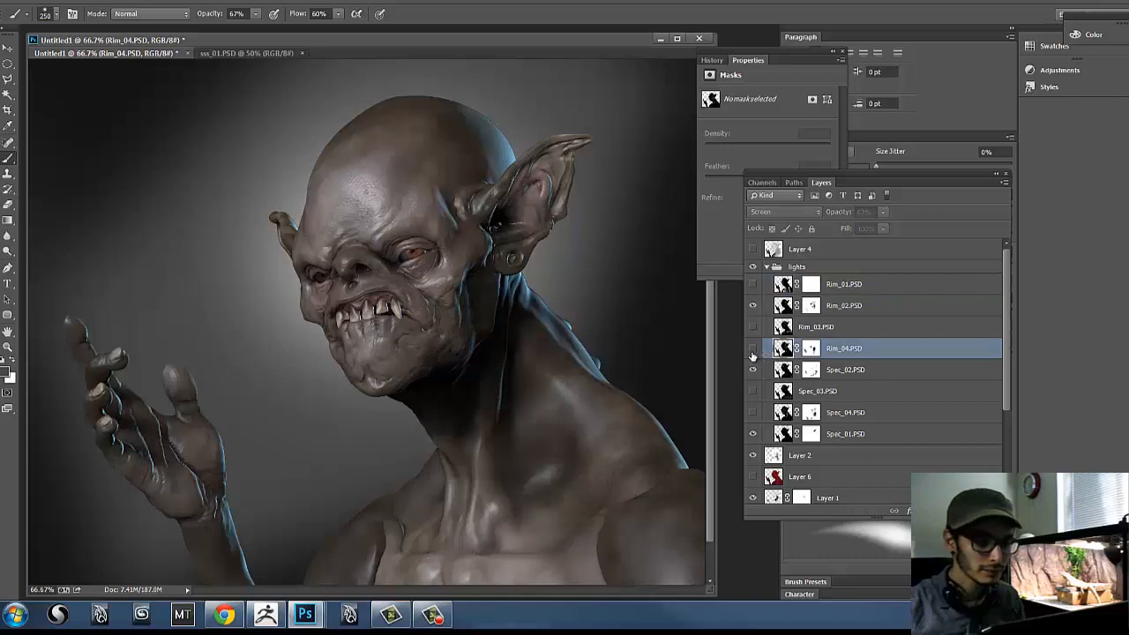
pyautogui.click(750, 349)
pyautogui.click(751, 349)
pyautogui.click(751, 350)
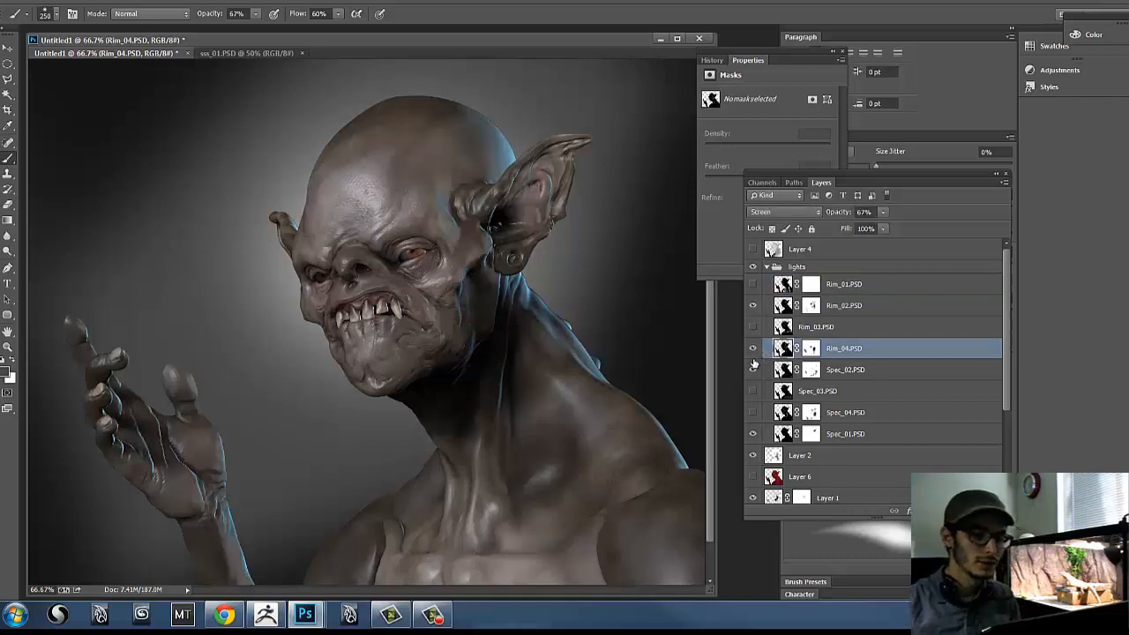
pyautogui.click(752, 349)
pyautogui.click(751, 349)
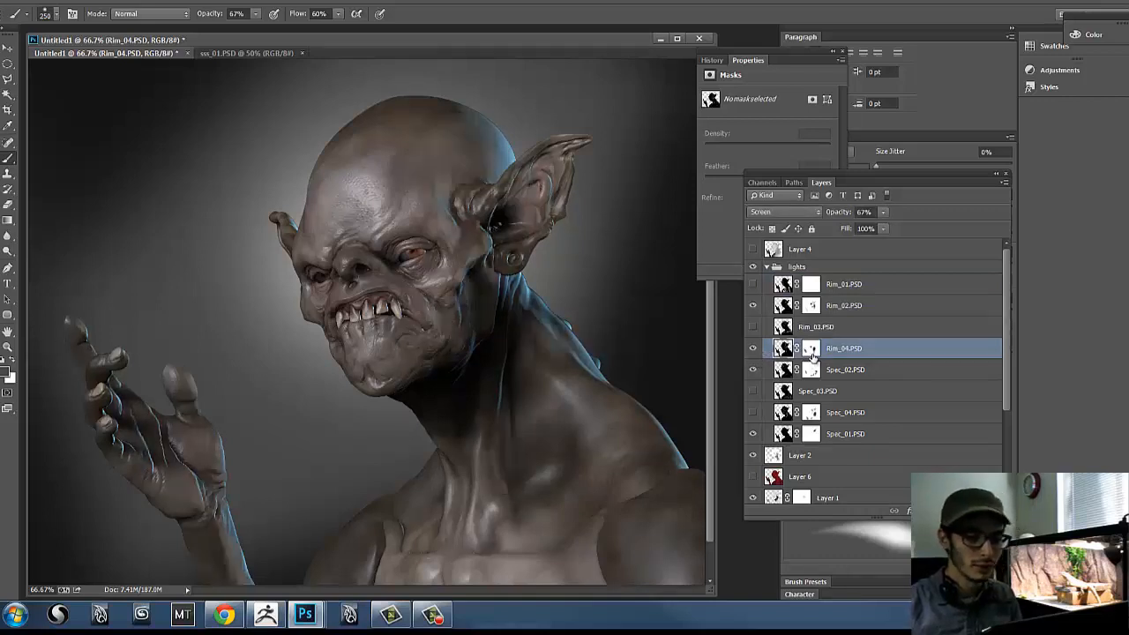
# Step: Paint black on the Rim_04.PSD layer mask over the neck and jaw, and compare the image with and without the layer
pyautogui.click(810, 350)
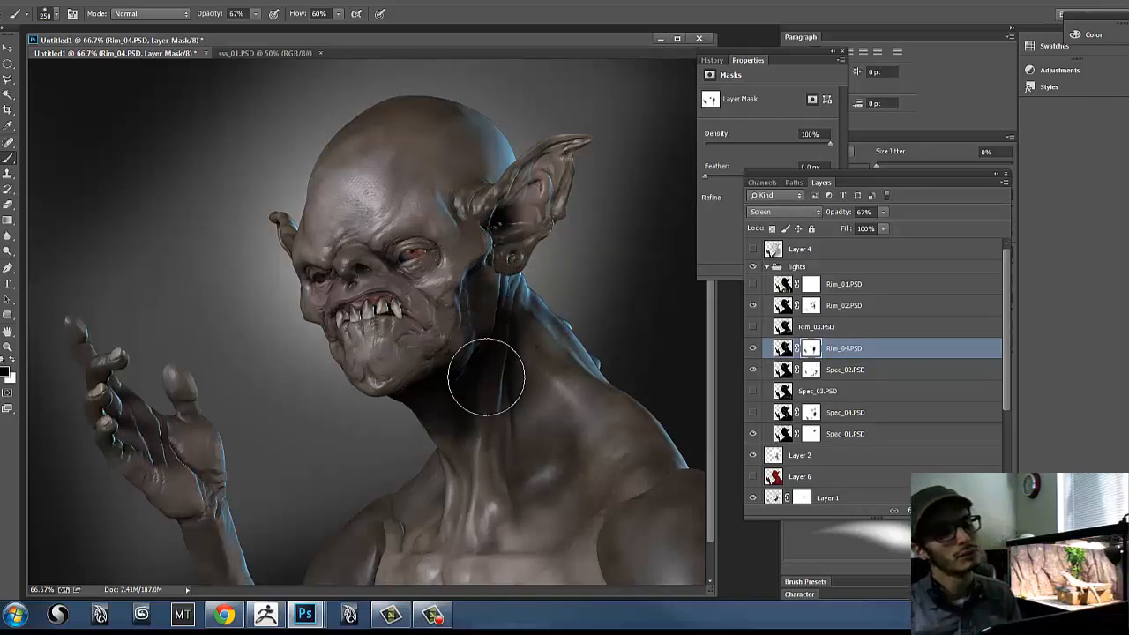
pyautogui.moveTo(486, 378)
pyautogui.mouseDown()
pyautogui.moveTo(491, 404)
pyautogui.moveTo(520, 405)
pyautogui.moveTo(450, 453)
pyautogui.moveTo(459, 441)
pyautogui.mouseUp()
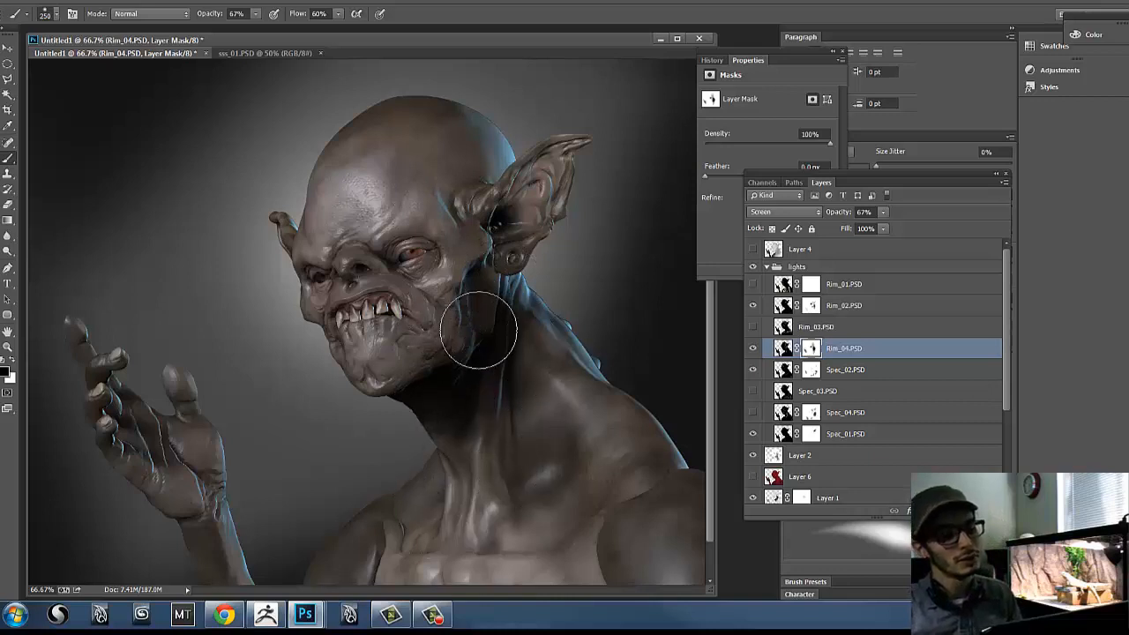
pyautogui.click(752, 347)
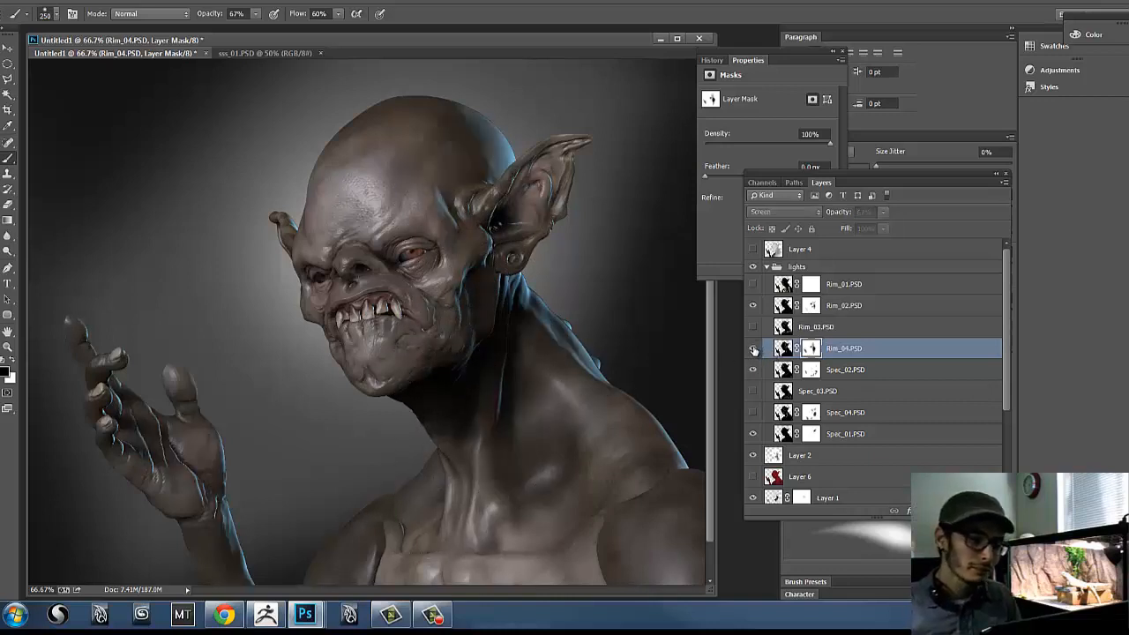
pyautogui.click(752, 348)
pyautogui.click(752, 347)
pyautogui.click(753, 347)
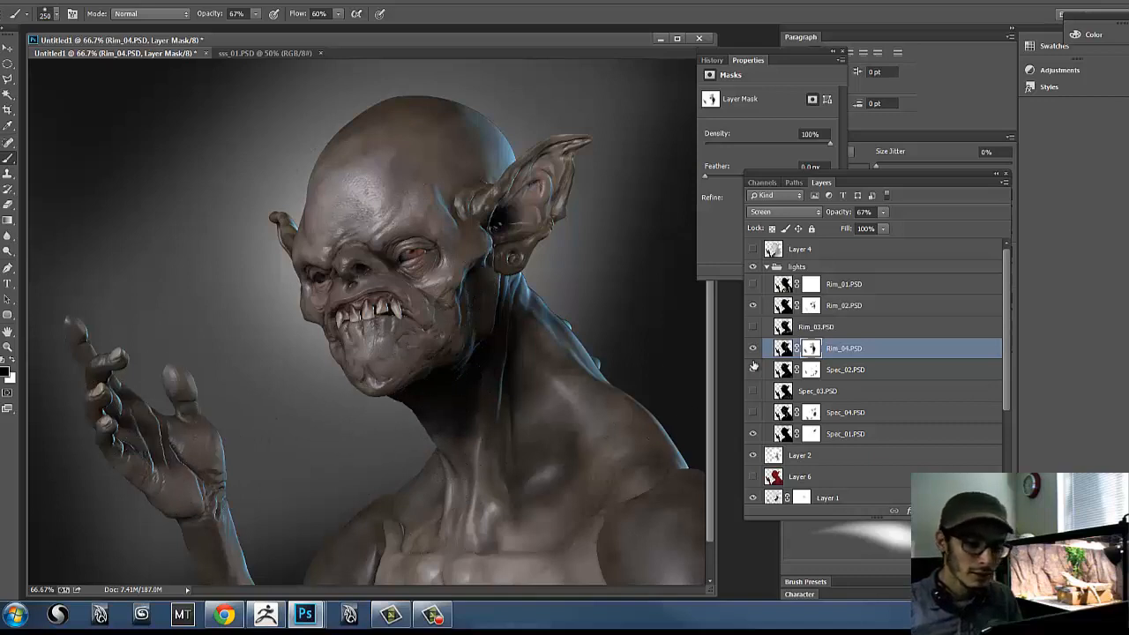
# Step: Select Layer 6 and make the red render visible over the creature, keeping its Normal blend mode
pyautogui.click(816, 308)
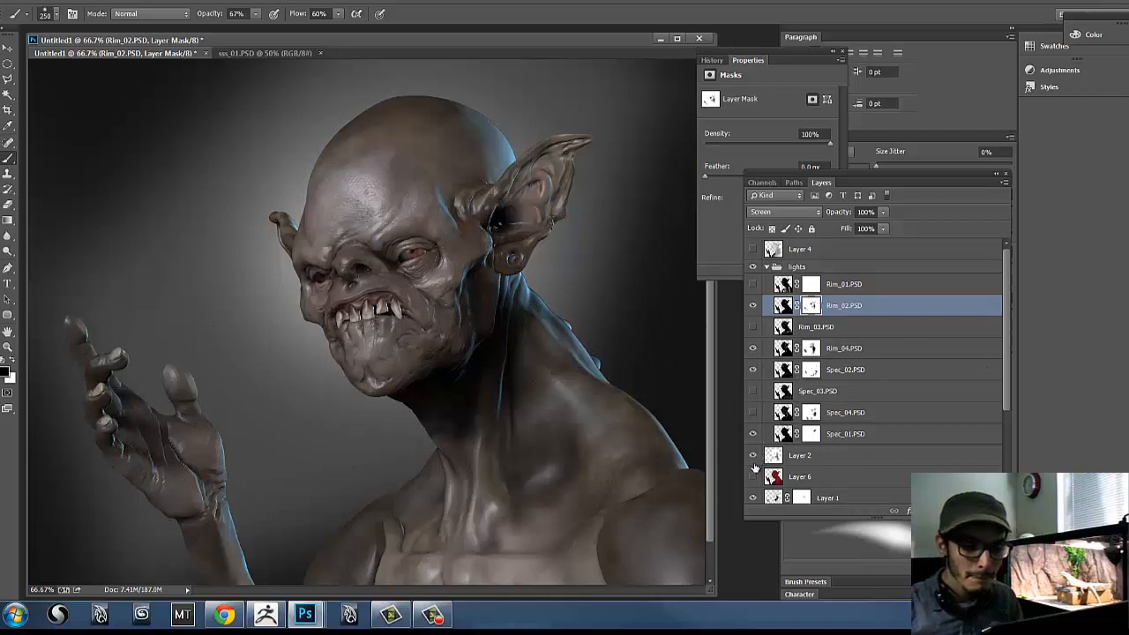
pyautogui.click(772, 477)
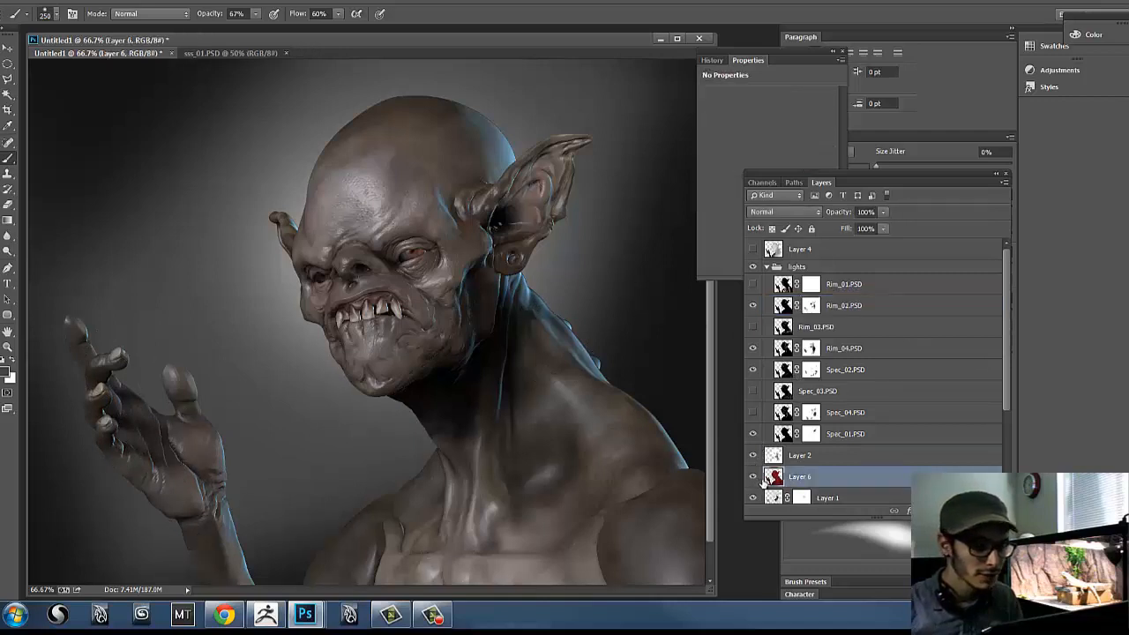
pyautogui.click(752, 476)
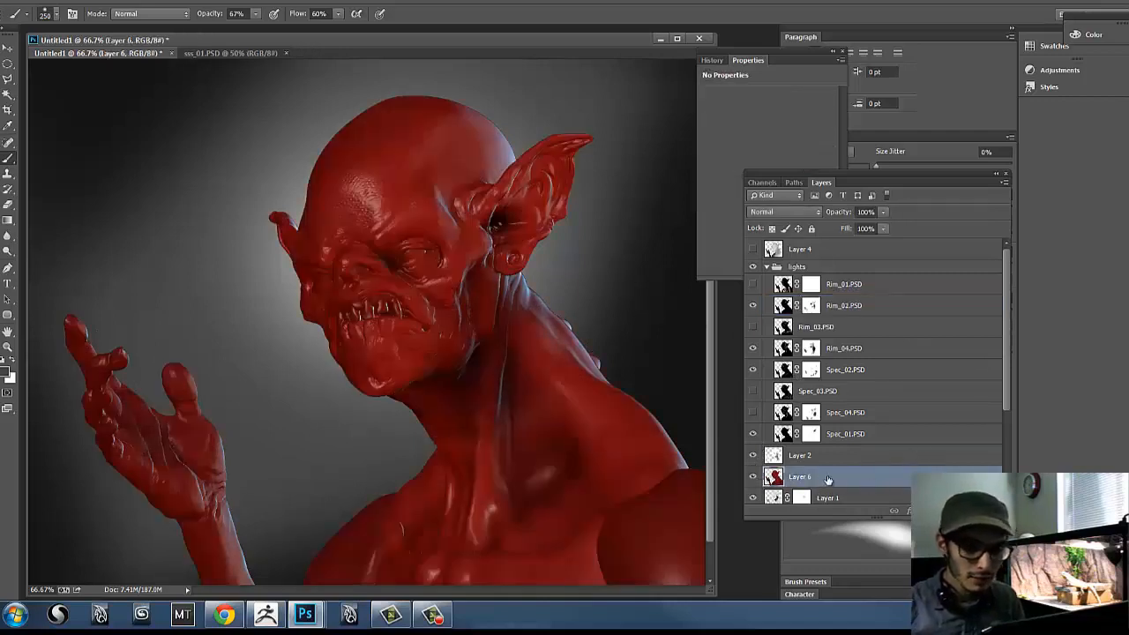
pyautogui.click(794, 212)
pyautogui.click(871, 473)
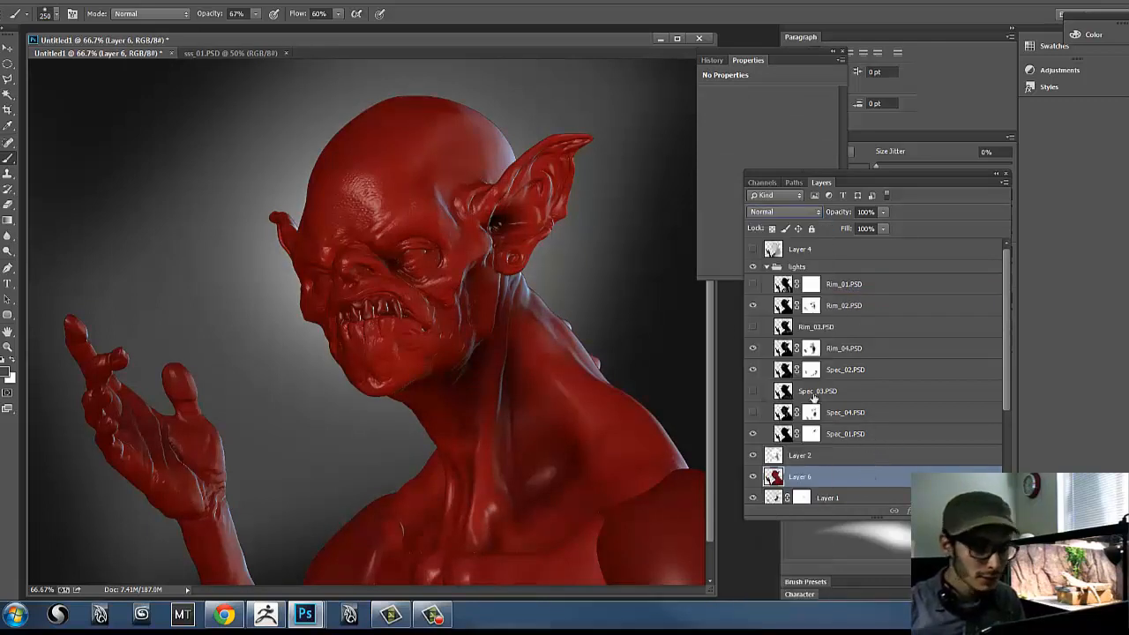
pyautogui.moveTo(1010, 375); pyautogui.dragTo(1012, 458)
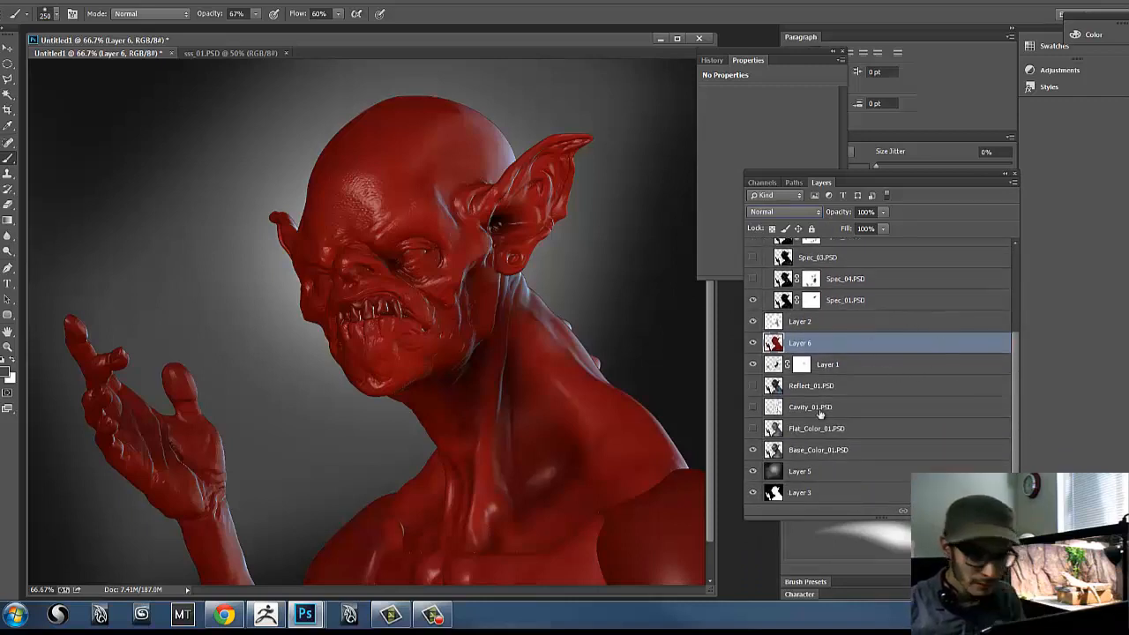
pyautogui.click(820, 492)
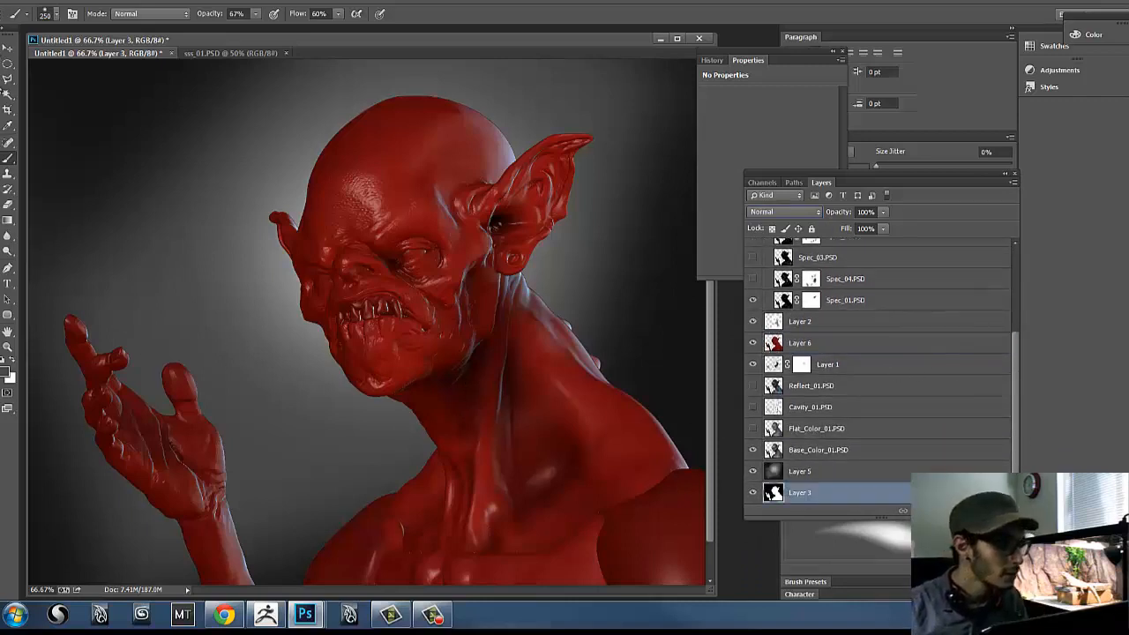
pyautogui.click(8, 94)
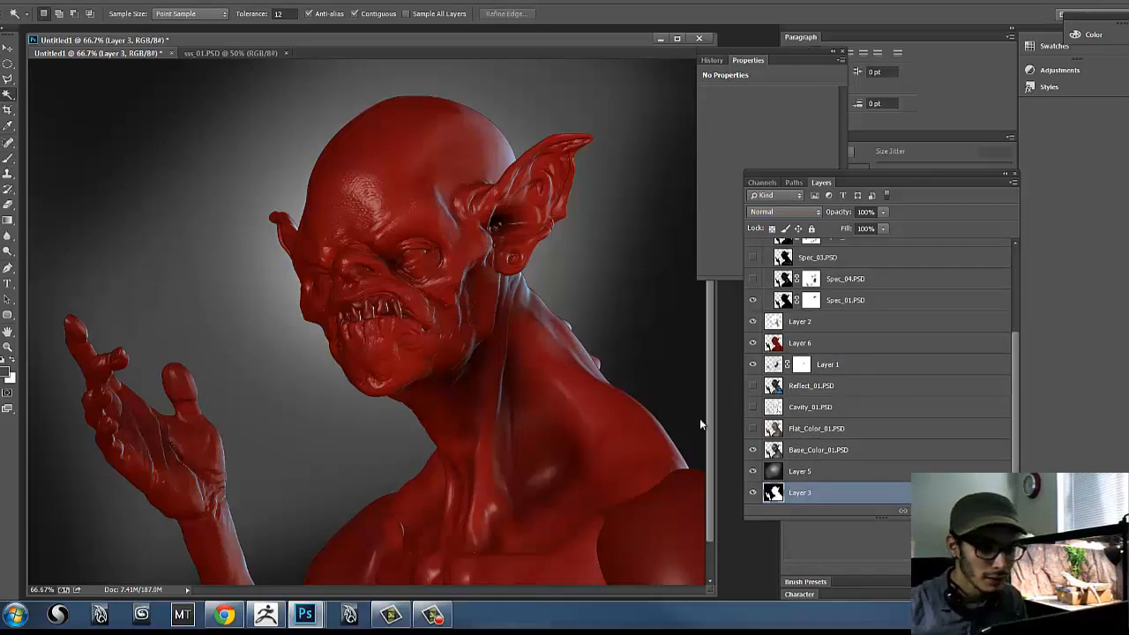
pyautogui.click(606, 467)
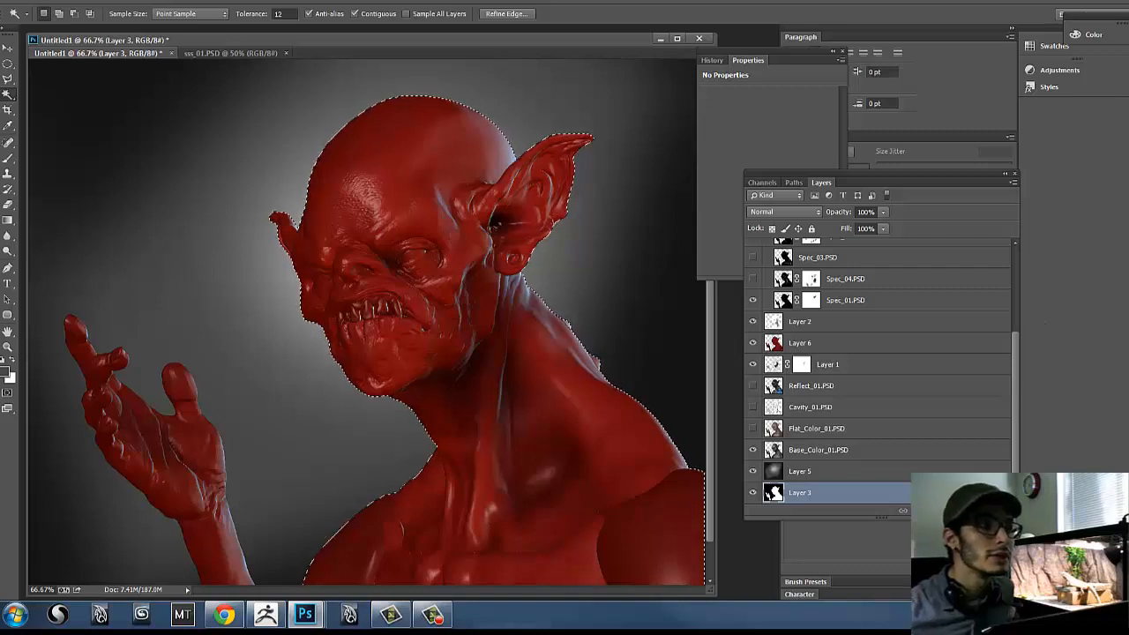
pyautogui.click(942, 302)
pyautogui.hotkey('ctrl', 'd')
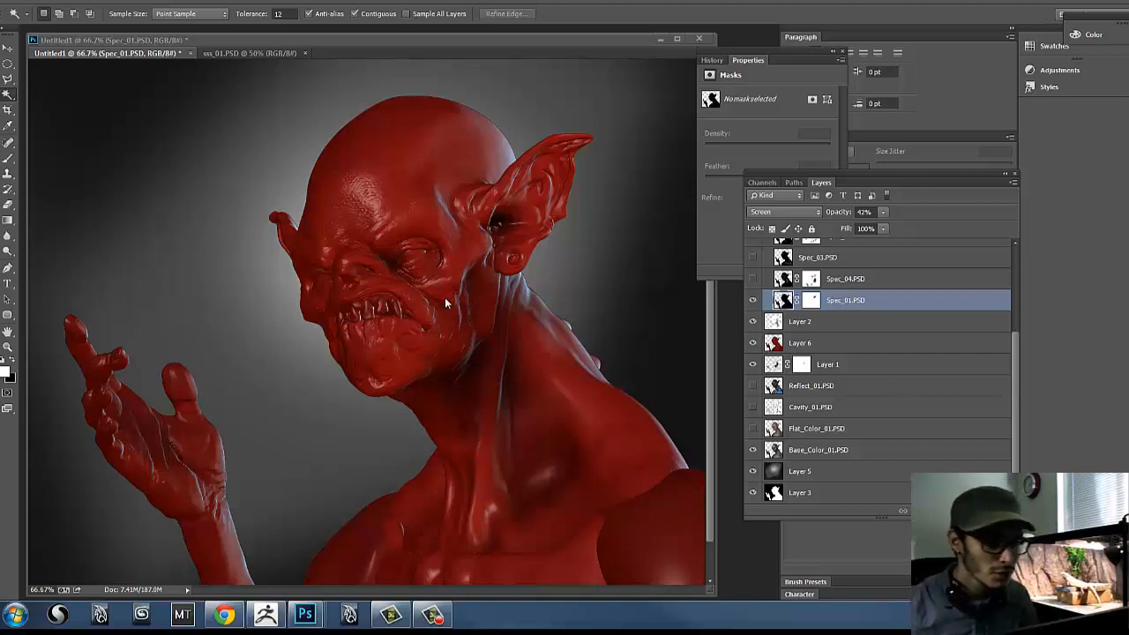
pyautogui.click(893, 346)
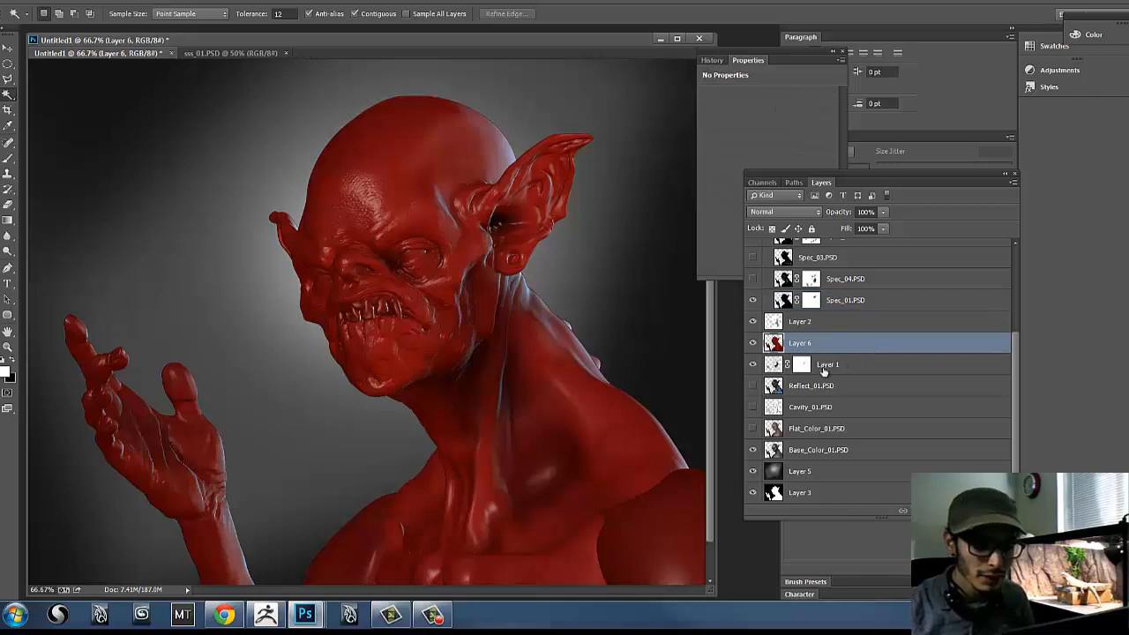
# Step: Select the white head-and-torso silhouette on Layer 3 with the Magic Wand and add it to Layer 6 as a layer mask
pyautogui.click(813, 496)
pyautogui.click(479, 374)
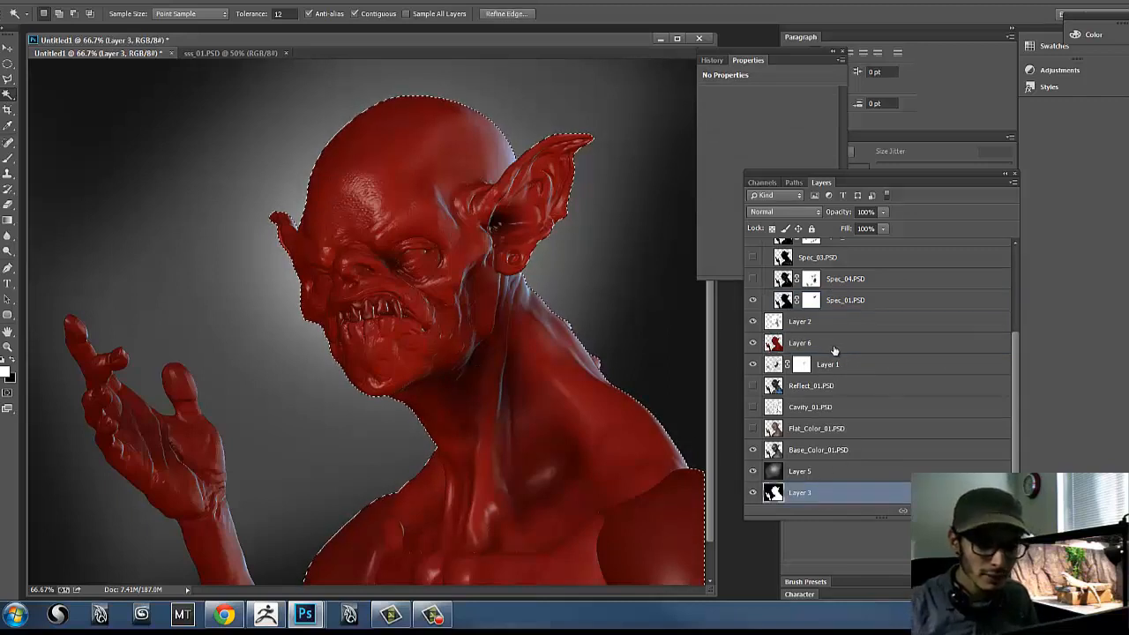
pyautogui.click(829, 343)
pyautogui.click(932, 510)
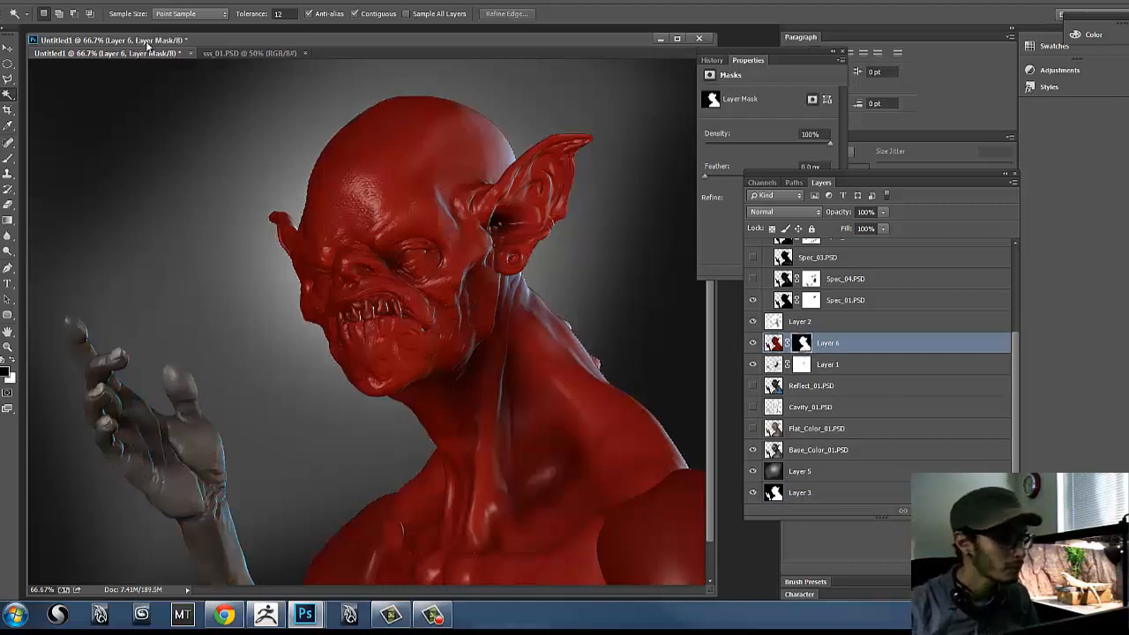
# Step: Invert the Layer 6 mask and paint white over the large ear to reveal the red there
pyautogui.click(91, 2)
pyautogui.moveTo(125, 31)
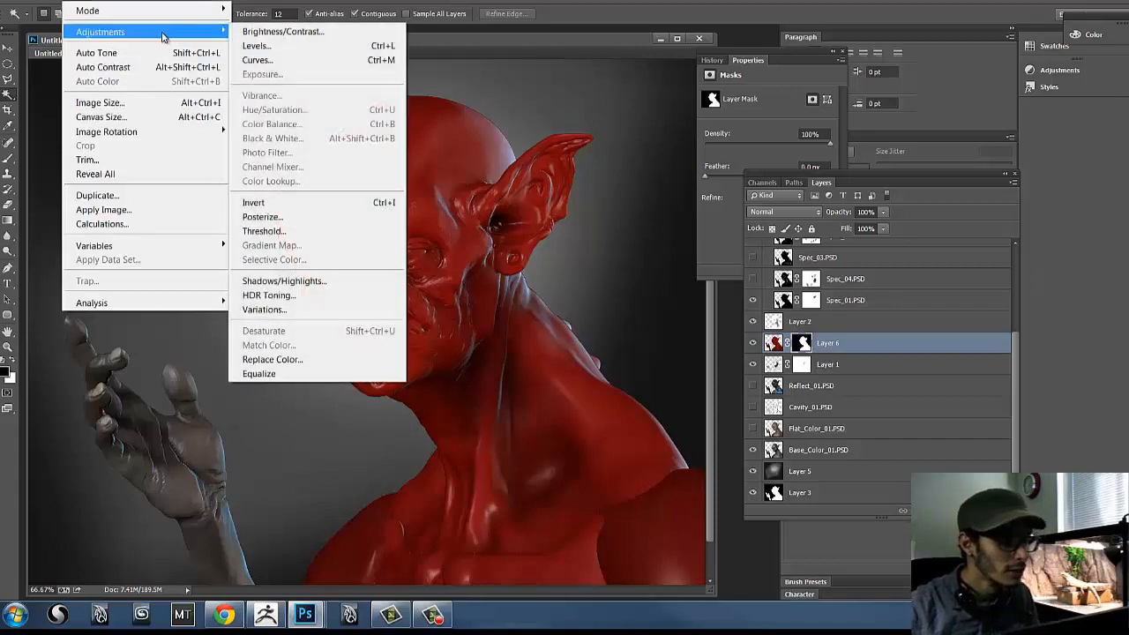
pyautogui.click(316, 205)
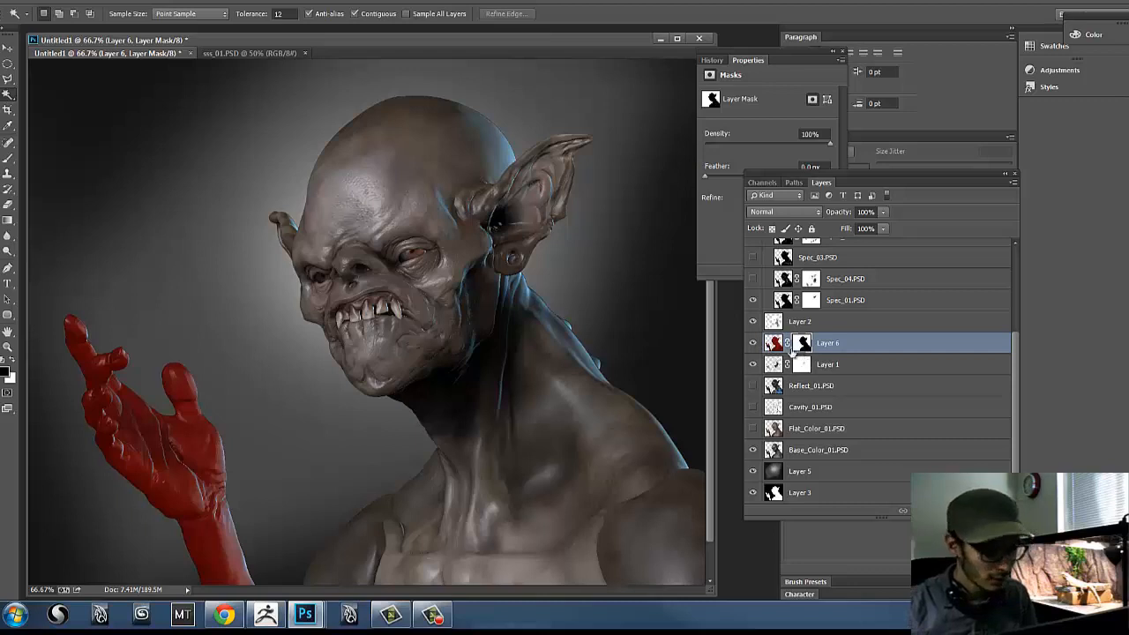
pyautogui.press('b')
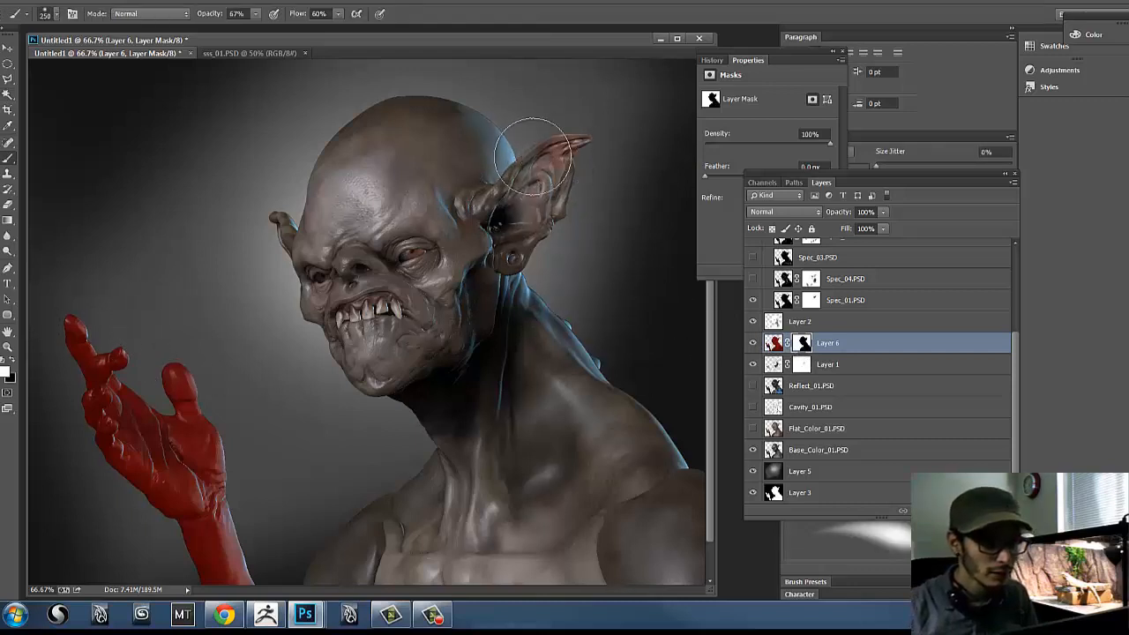
pyautogui.moveTo(532, 155)
pyautogui.mouseDown()
pyautogui.moveTo(574, 148)
pyautogui.moveTo(550, 193)
pyautogui.moveTo(561, 180)
pyautogui.moveTo(543, 162)
pyautogui.moveTo(578, 148)
pyautogui.moveTo(559, 191)
pyautogui.moveTo(556, 153)
pyautogui.moveTo(558, 207)
pyautogui.mouseUp()
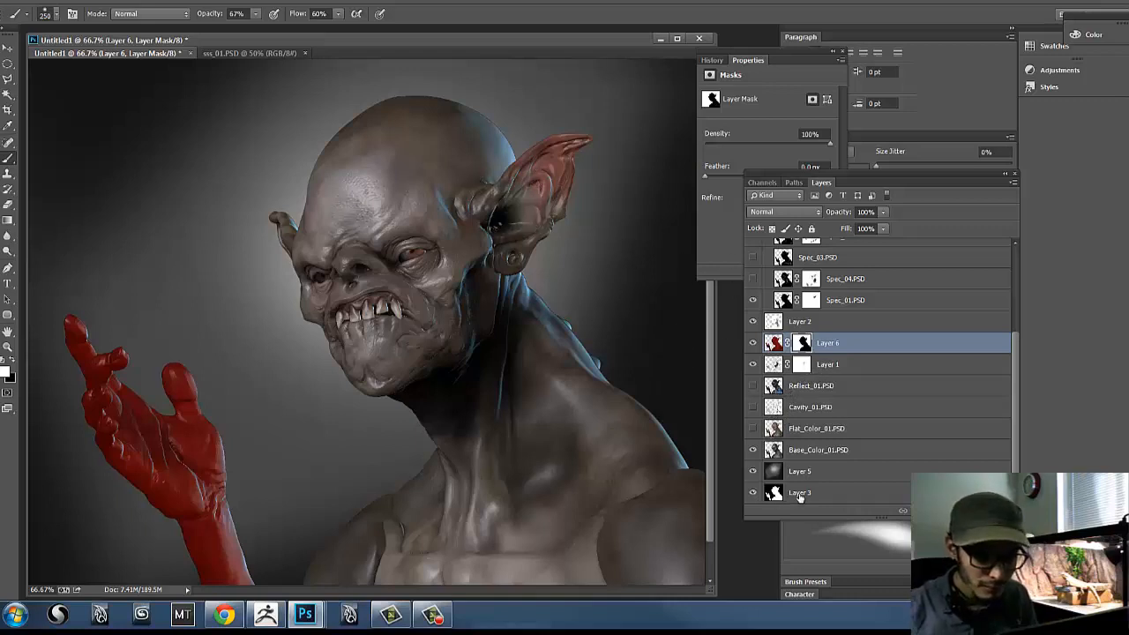
# Step: Delete the layer mask from Layer 6
pyautogui.click(800, 496)
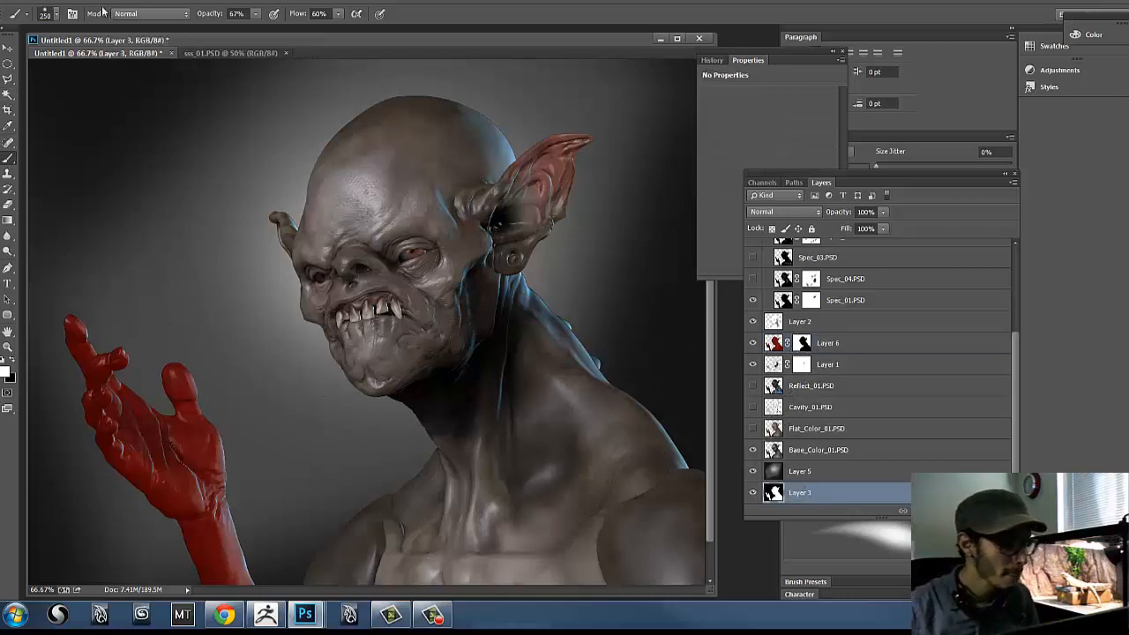
pyautogui.click(802, 344)
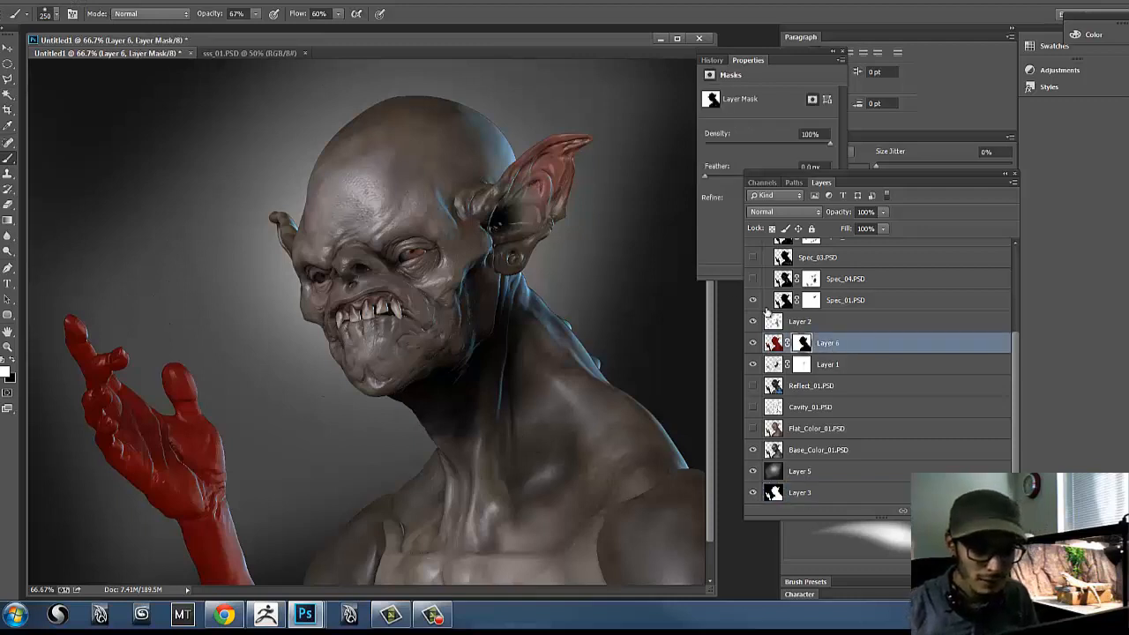
pyautogui.rightClick(812, 346)
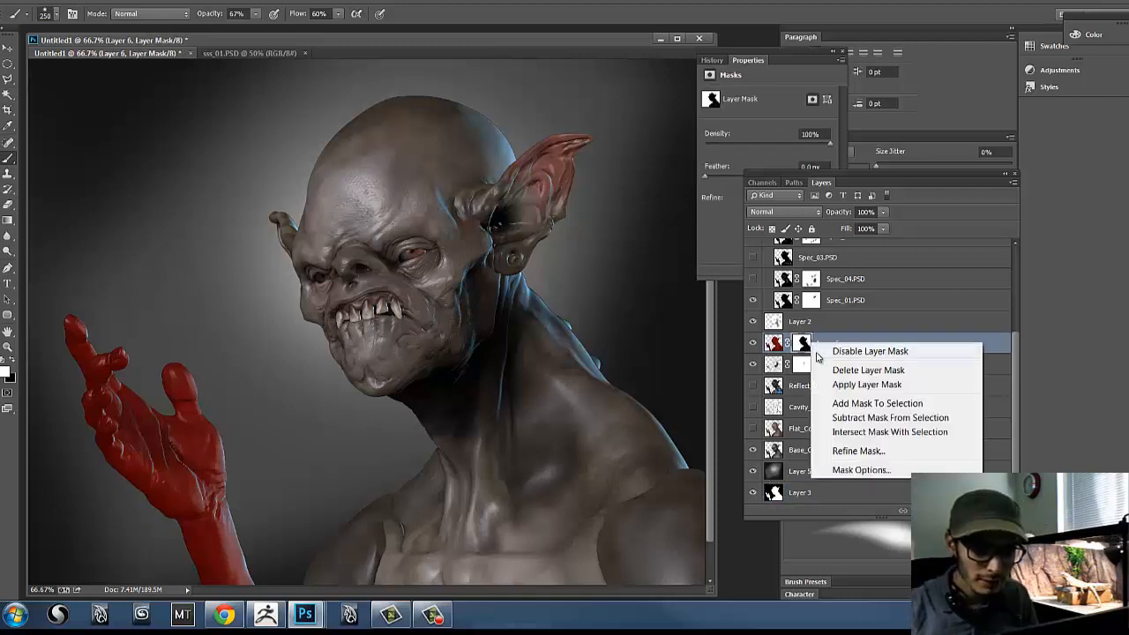
pyautogui.click(867, 371)
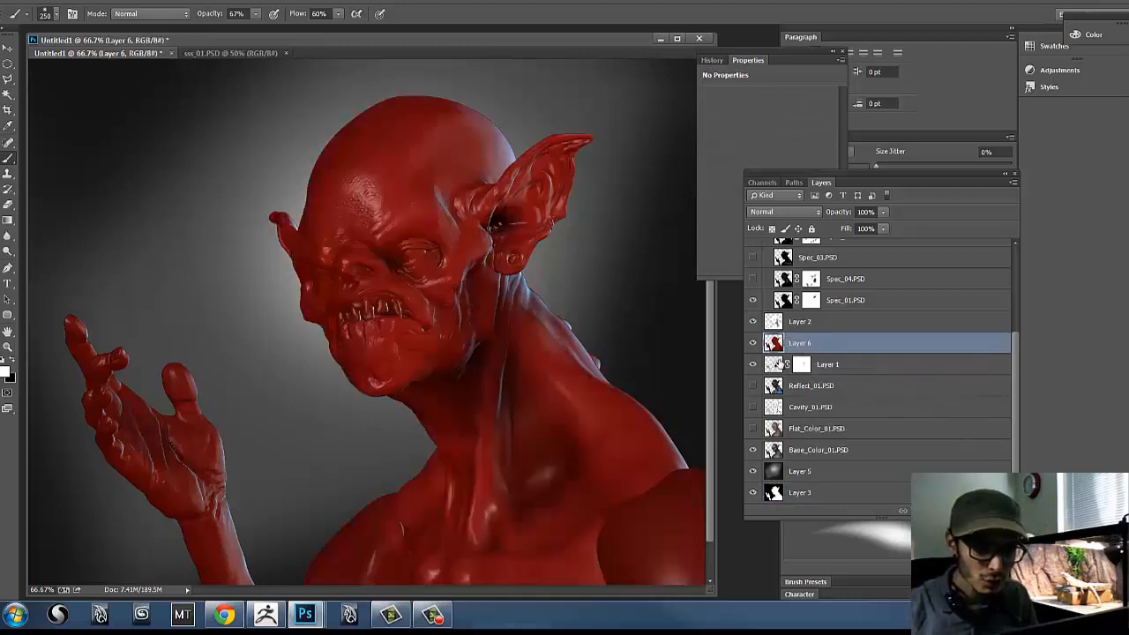
# Step: Select the black background on Layer 3 with the Magic Wand and add that selection to Layer 6 as a layer mask
pyautogui.click(791, 494)
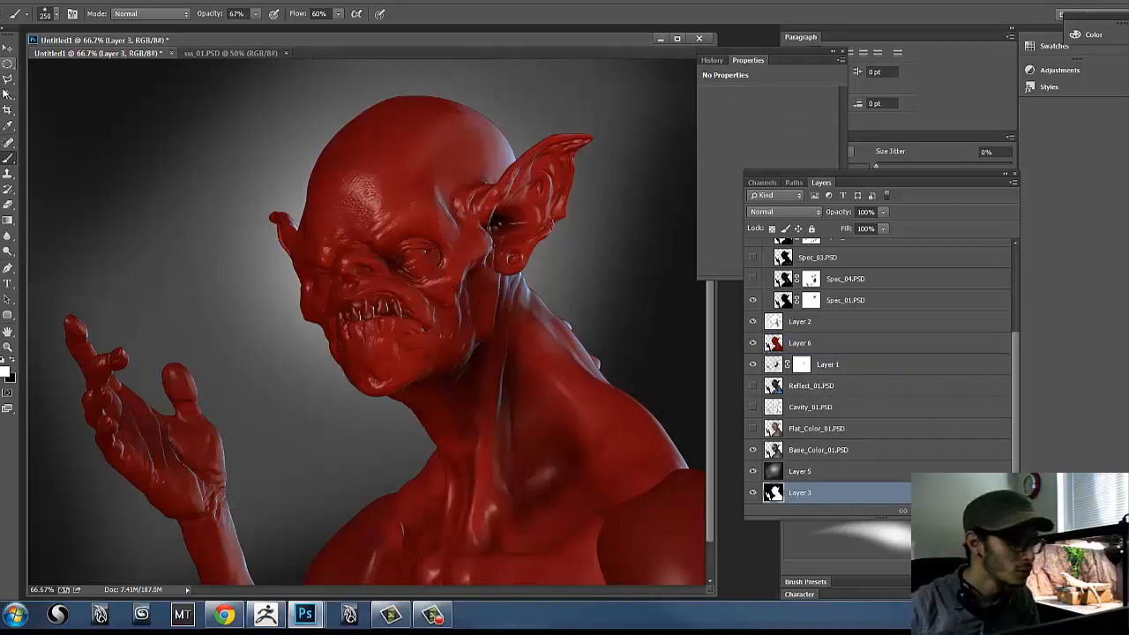
pyautogui.click(8, 94)
pyautogui.click(211, 212)
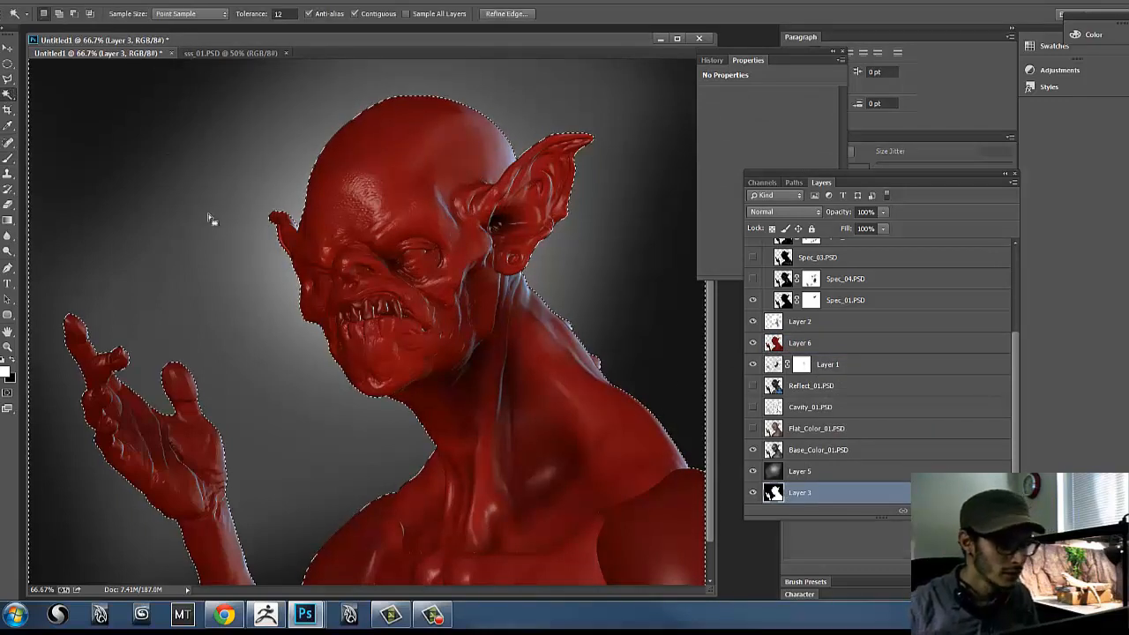
pyautogui.click(824, 342)
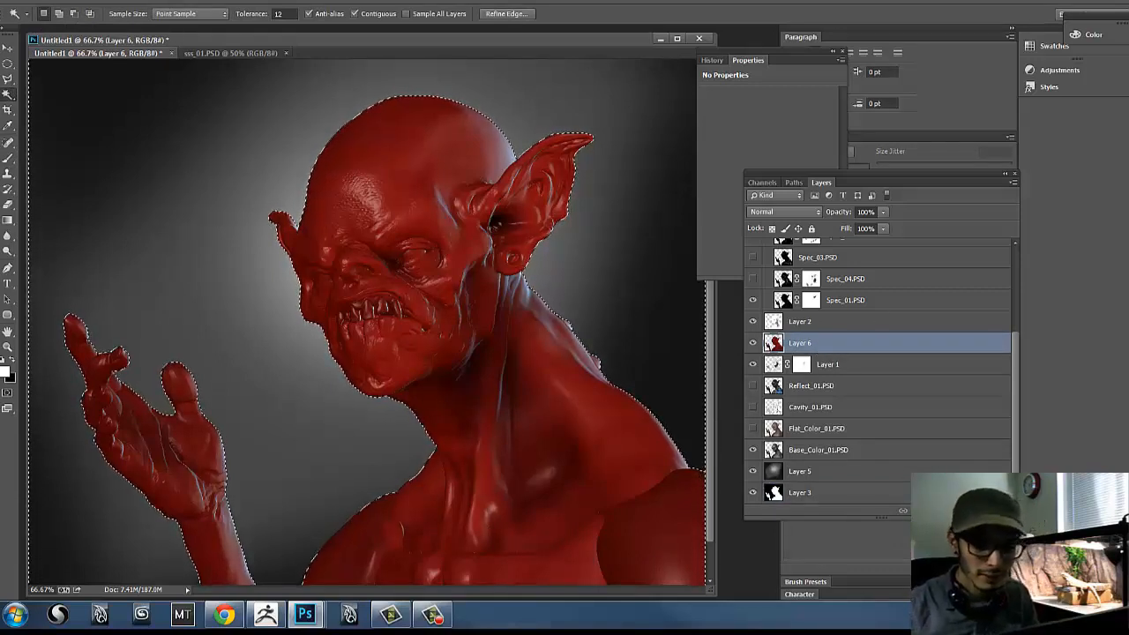
pyautogui.click(936, 511)
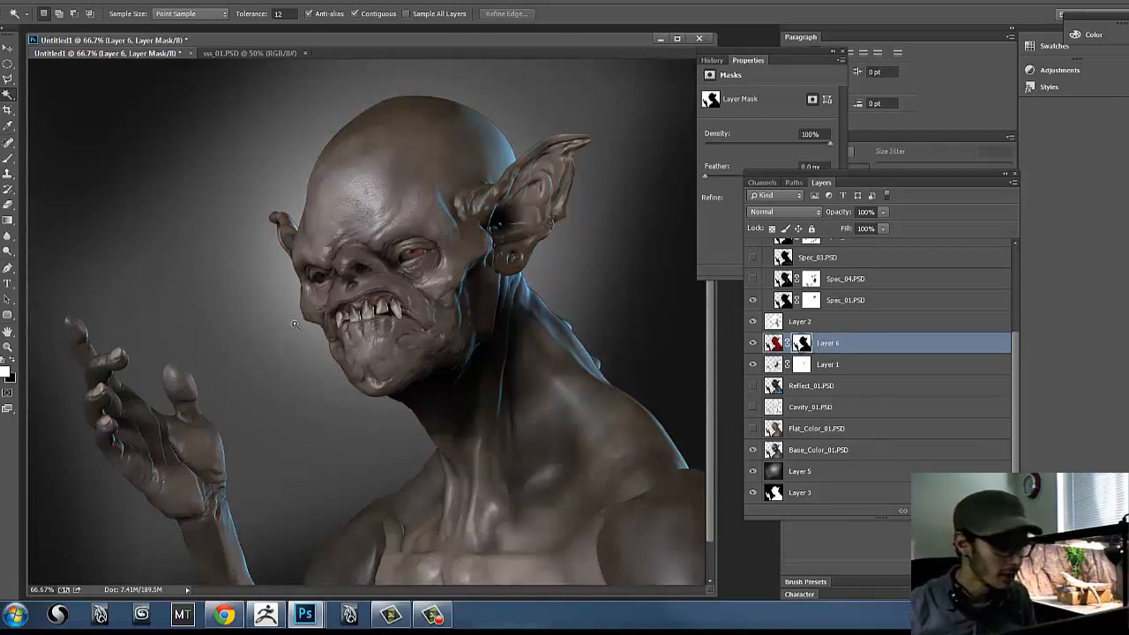
# Step: Paint white on the Layer 6 mask over both ears to reveal the red, varying the brush size between 250, 100 and 200
pyautogui.press('b')
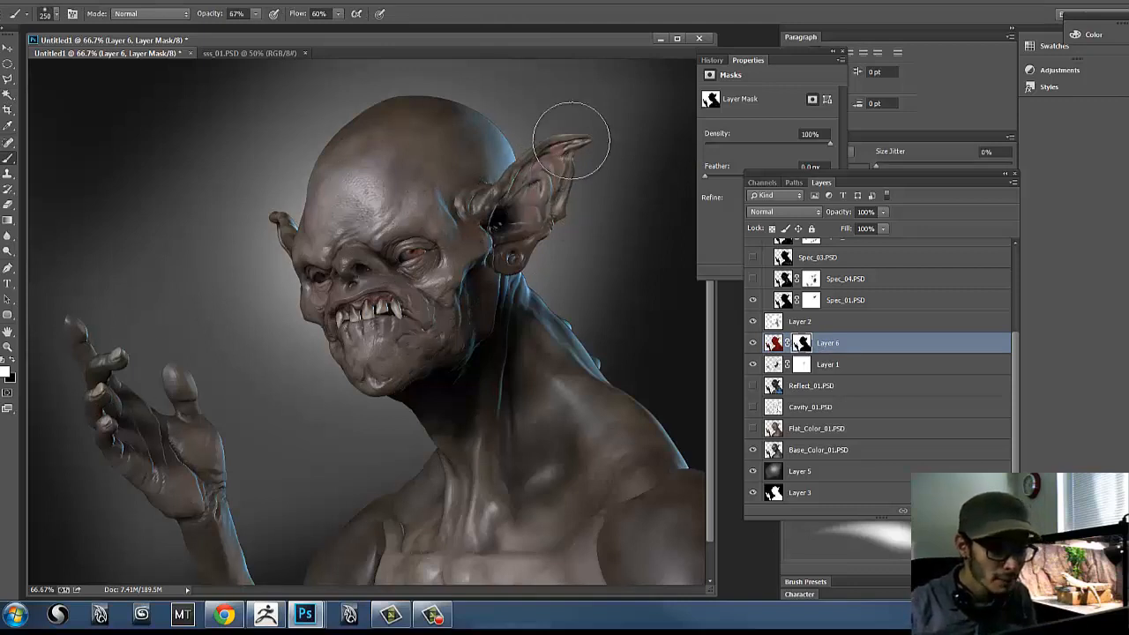
pyautogui.moveTo(562, 198)
pyautogui.mouseDown()
pyautogui.moveTo(609, 124)
pyautogui.moveTo(578, 156)
pyautogui.moveTo(514, 169)
pyautogui.moveTo(595, 120)
pyautogui.moveTo(540, 162)
pyautogui.moveTo(580, 167)
pyautogui.moveTo(544, 216)
pyautogui.moveTo(593, 157)
pyautogui.moveTo(570, 239)
pyautogui.moveTo(521, 199)
pyautogui.moveTo(530, 173)
pyautogui.mouseUp()
pyautogui.press('[')
pyautogui.press('[')
pyautogui.press('[')
pyautogui.press('[')
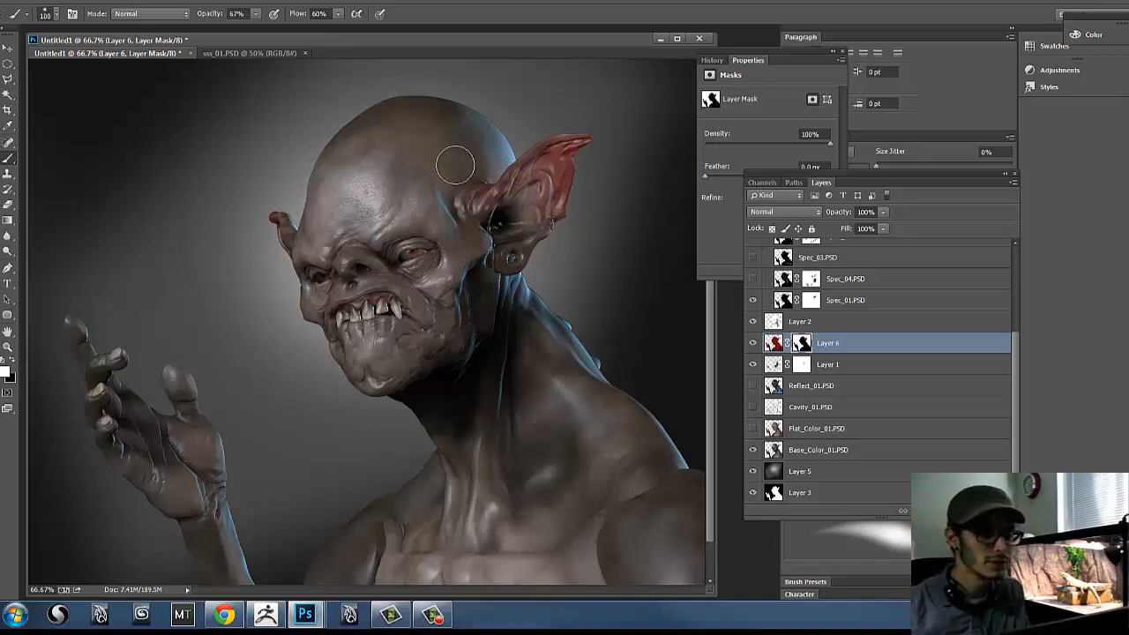
pyautogui.press(']')
pyautogui.press(']')
pyautogui.press(']')
pyautogui.press(']')
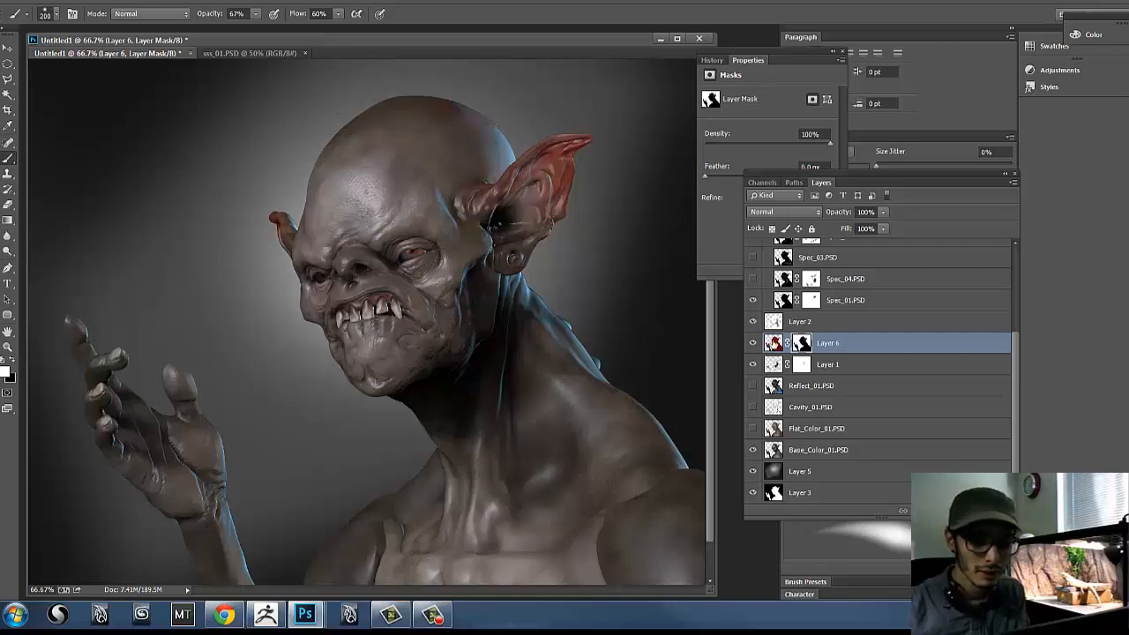
# Step: Try the Color Burn, Linear Burn, Lighten, Screen and Color Dodge blend modes on the Layer 6 image
pyautogui.click(773, 343)
pyautogui.click(783, 212)
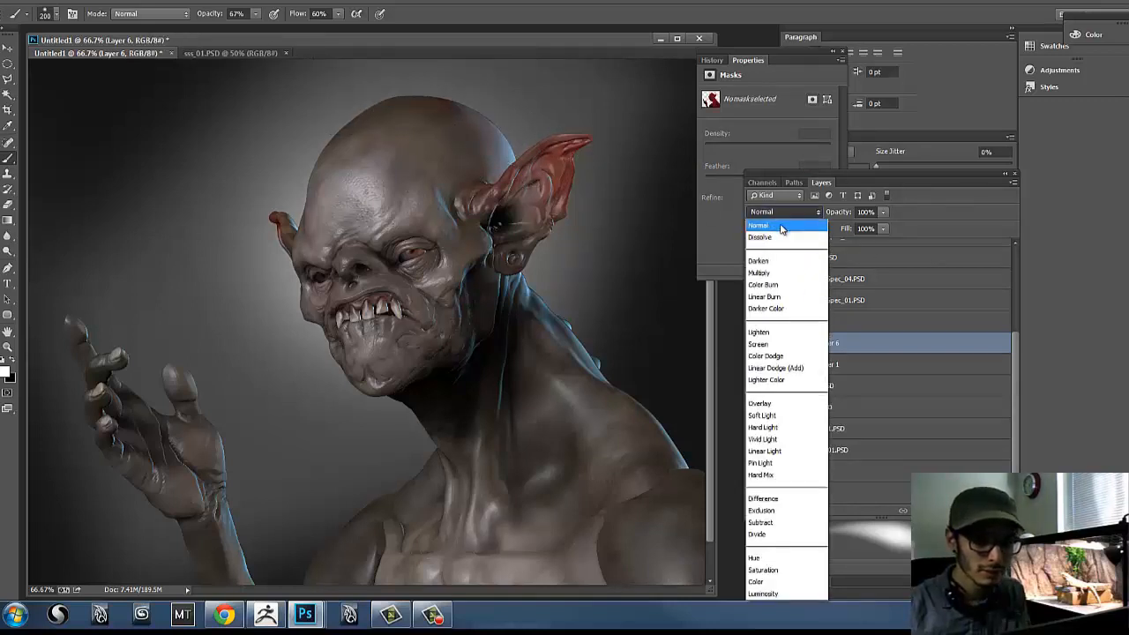
pyautogui.click(761, 272)
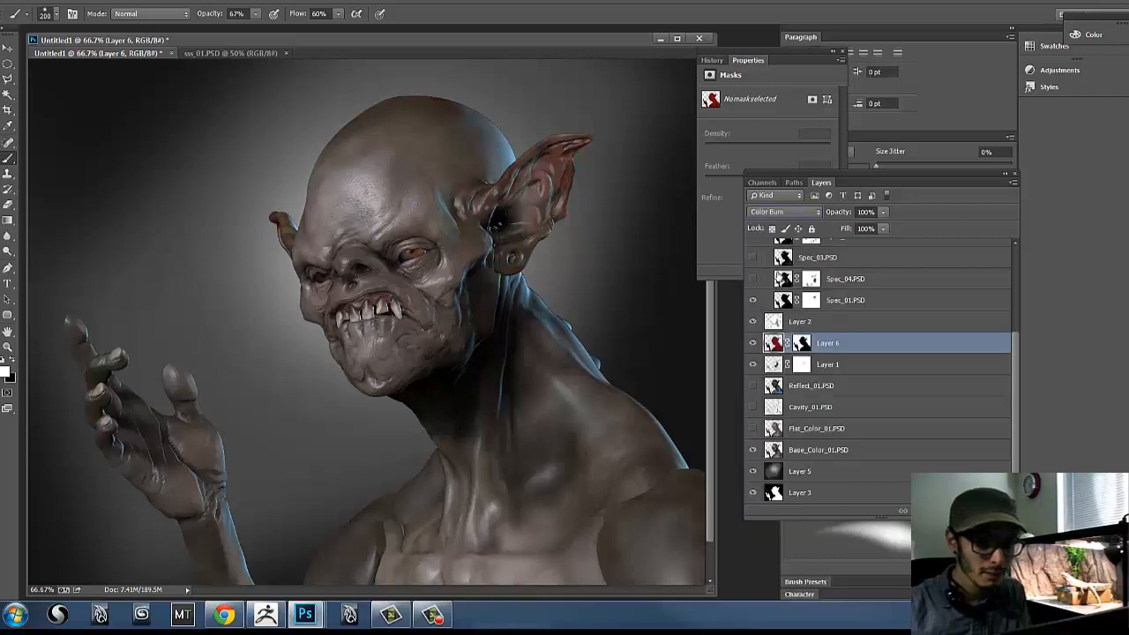
pyautogui.click(794, 215)
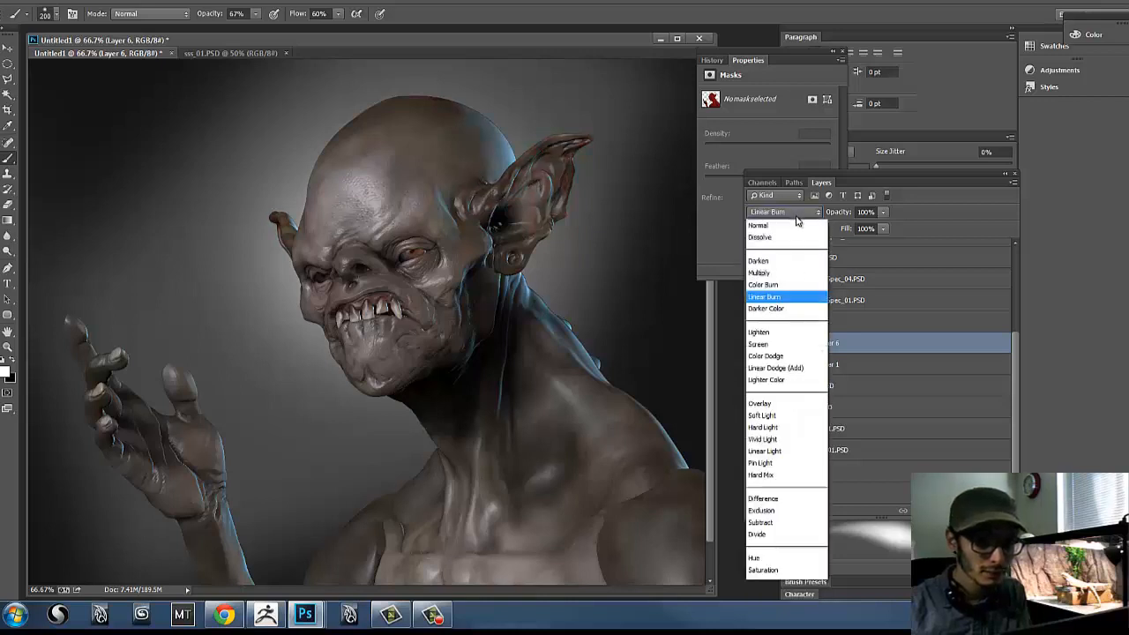
pyautogui.click(789, 339)
pyautogui.click(788, 215)
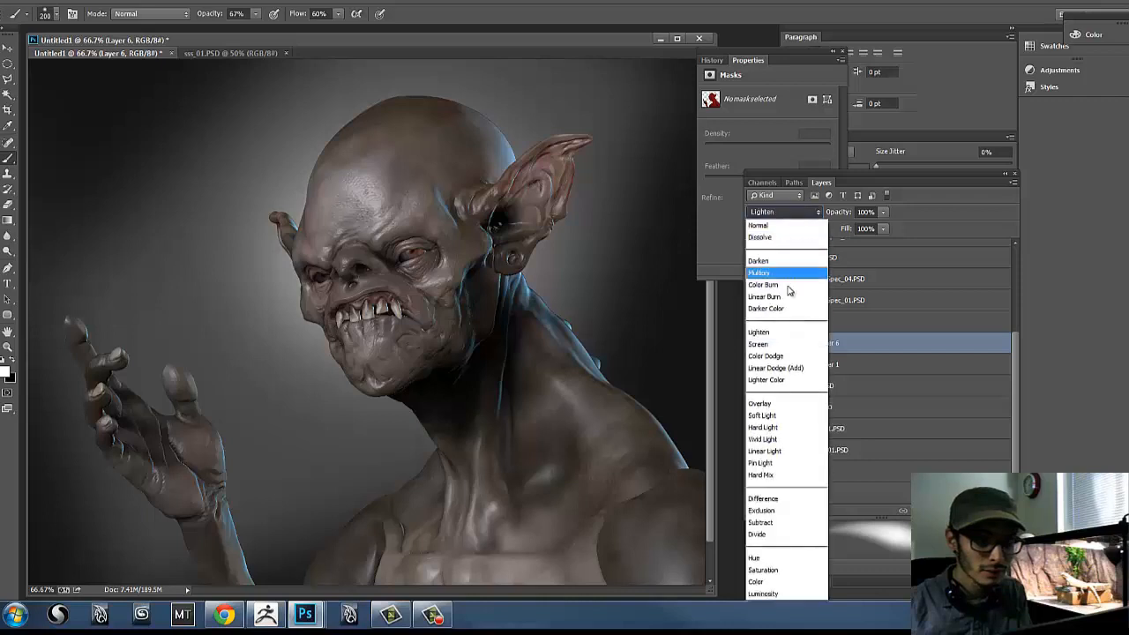
pyautogui.click(785, 345)
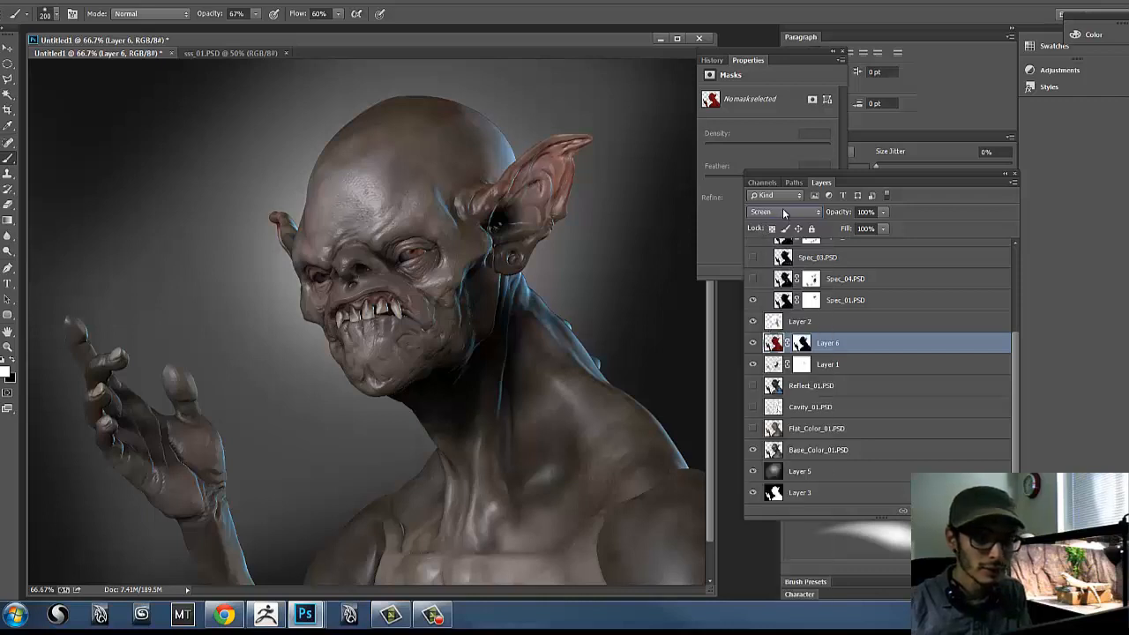
pyautogui.click(784, 213)
pyautogui.click(783, 356)
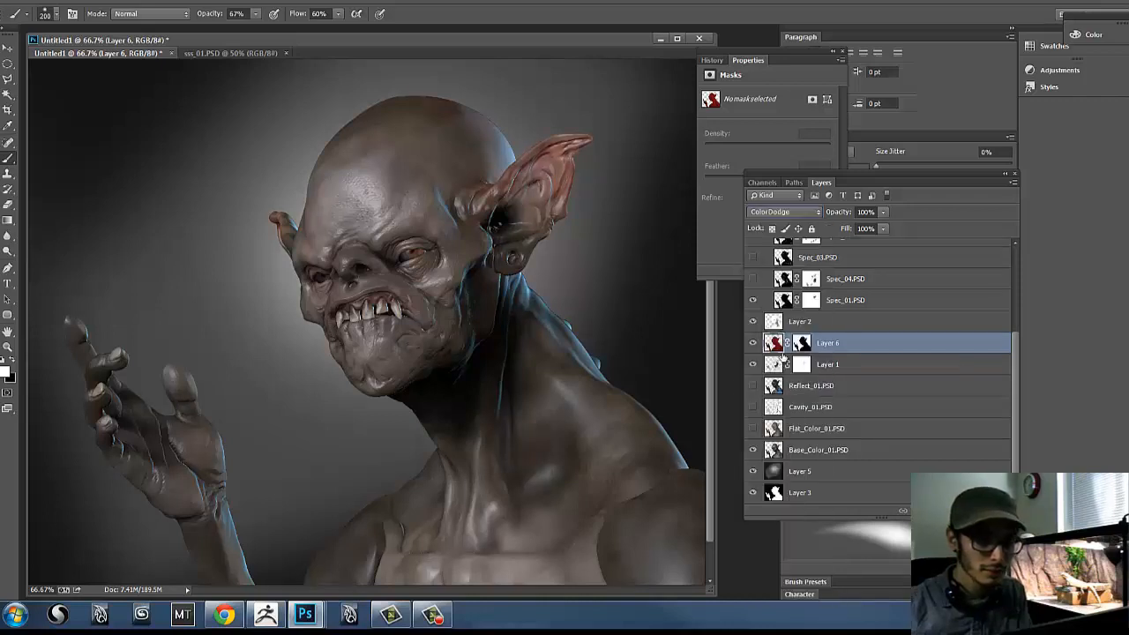
# Step: Try the Vivid Light, Pin Light, Subtract and Overlay blend modes on Layer 6
pyautogui.press('Down')
pyautogui.press('Down')
pyautogui.press('Down')
pyautogui.press('Down')
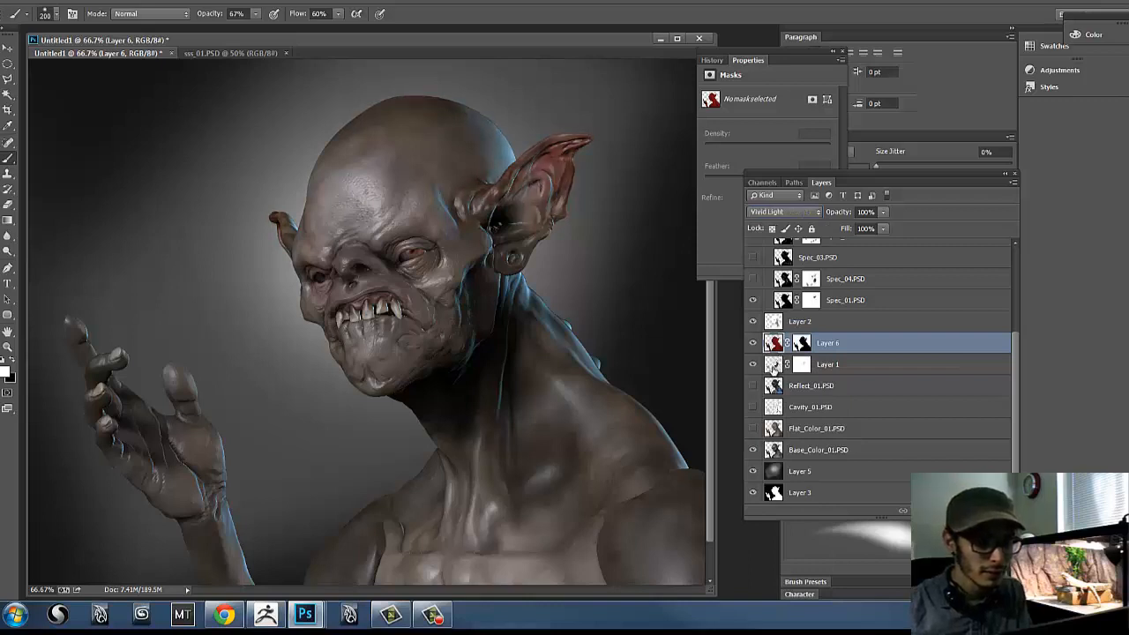
pyautogui.press('Down')
pyautogui.press('Down')
pyautogui.press('Down')
pyautogui.press('Down')
pyautogui.press('Down')
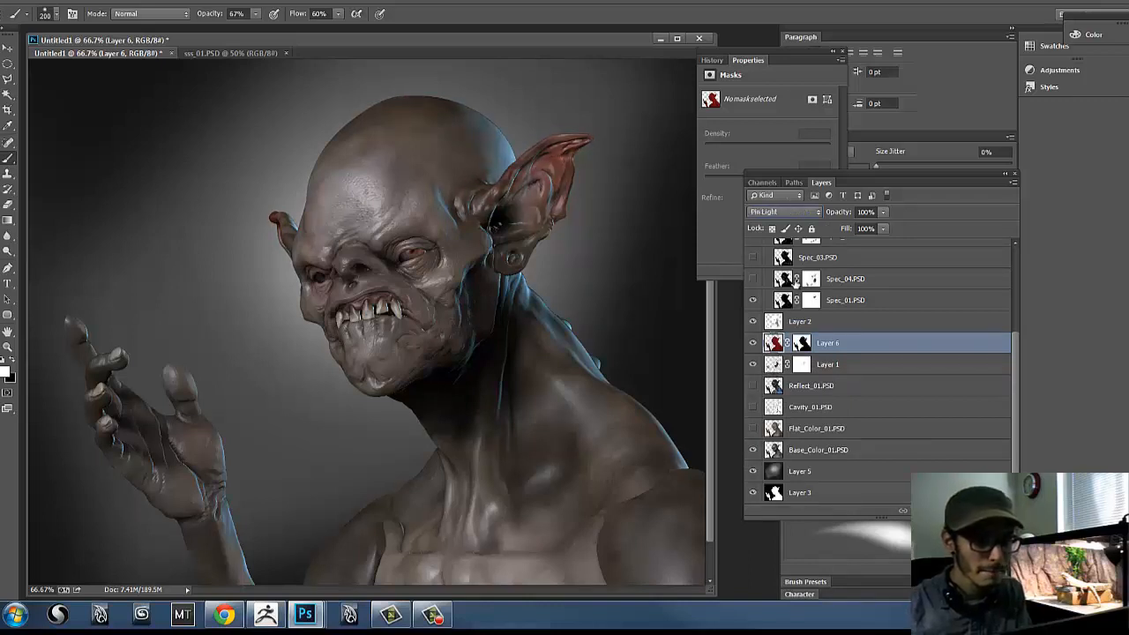
pyautogui.click(775, 215)
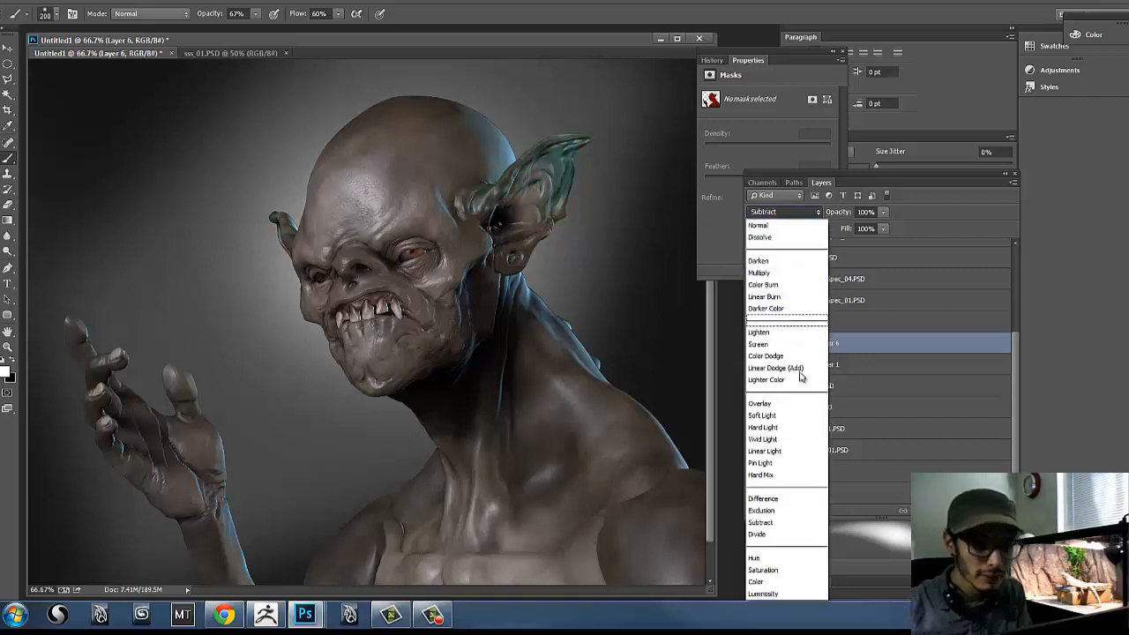
pyautogui.click(772, 408)
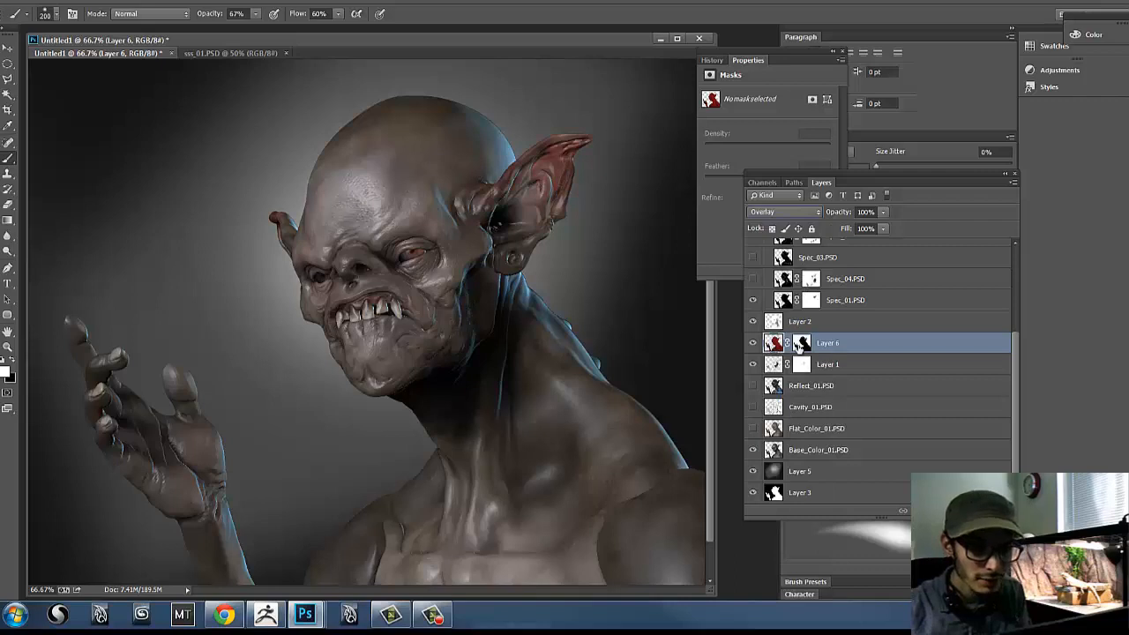
# Step: Set the blend mode of Layer 6 to Normal and make its layer mask active for painting
pyautogui.click(781, 212)
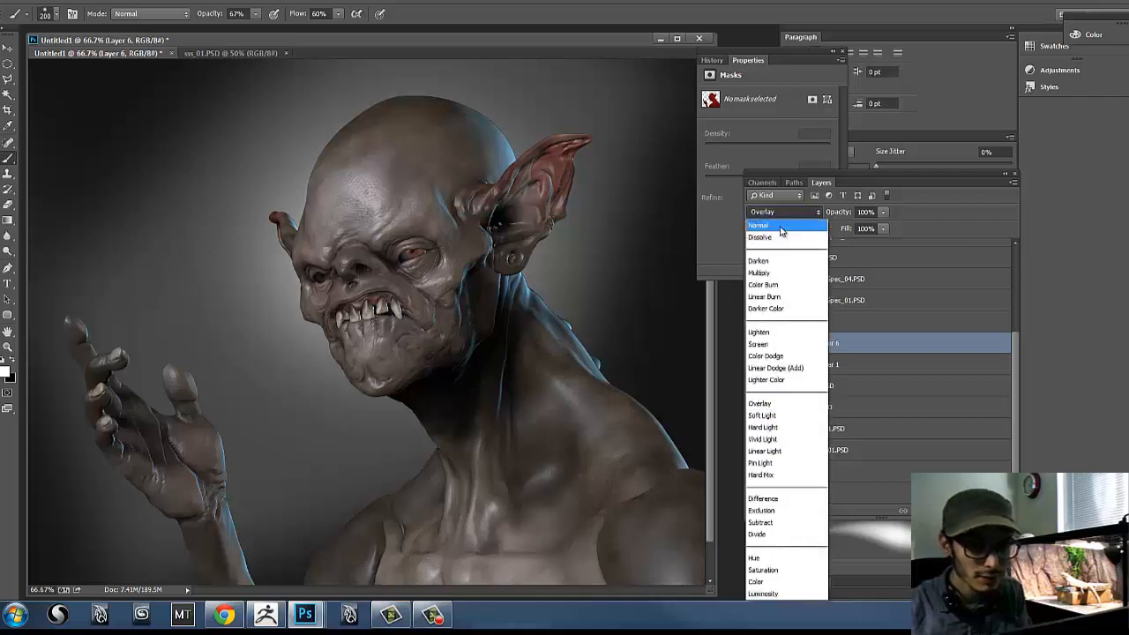
pyautogui.click(781, 231)
pyautogui.click(804, 344)
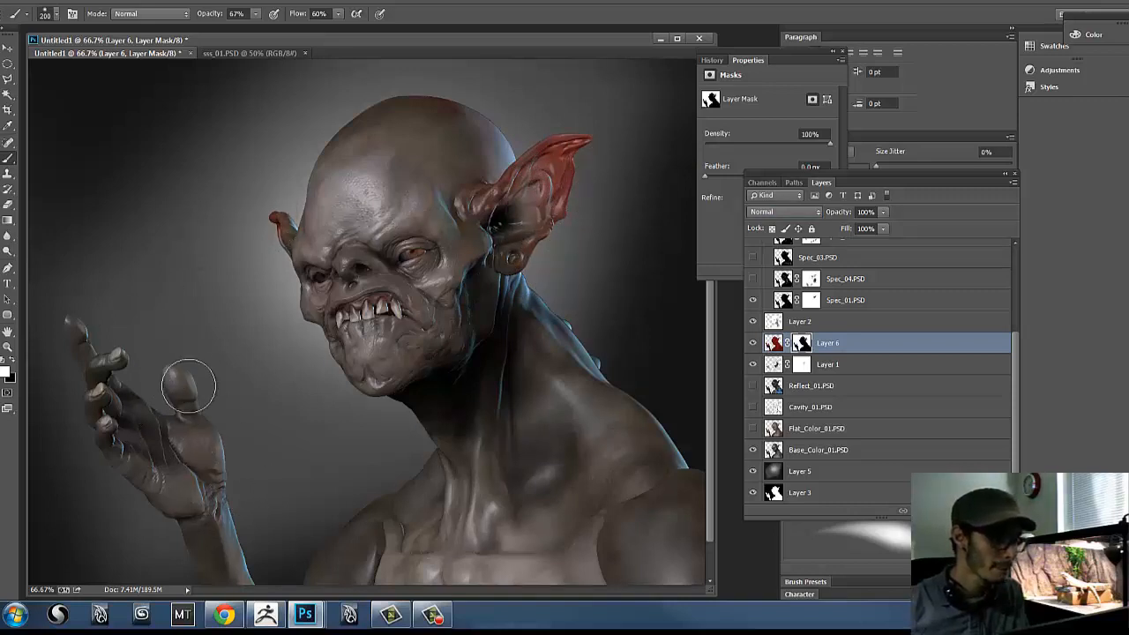
# Step: Paint white on the Layer 6 mask over the thumb tip and fingertips, reducing the brush size from 125 to 80
pyautogui.press('[')
pyautogui.press('[')
pyautogui.press('[')
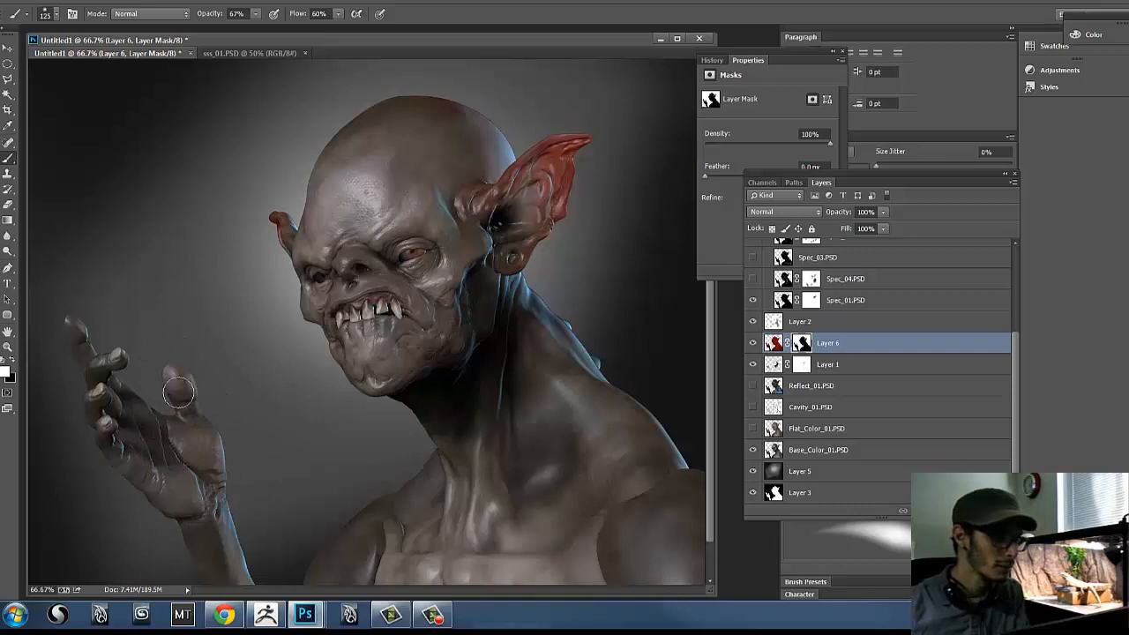
pyautogui.press('[')
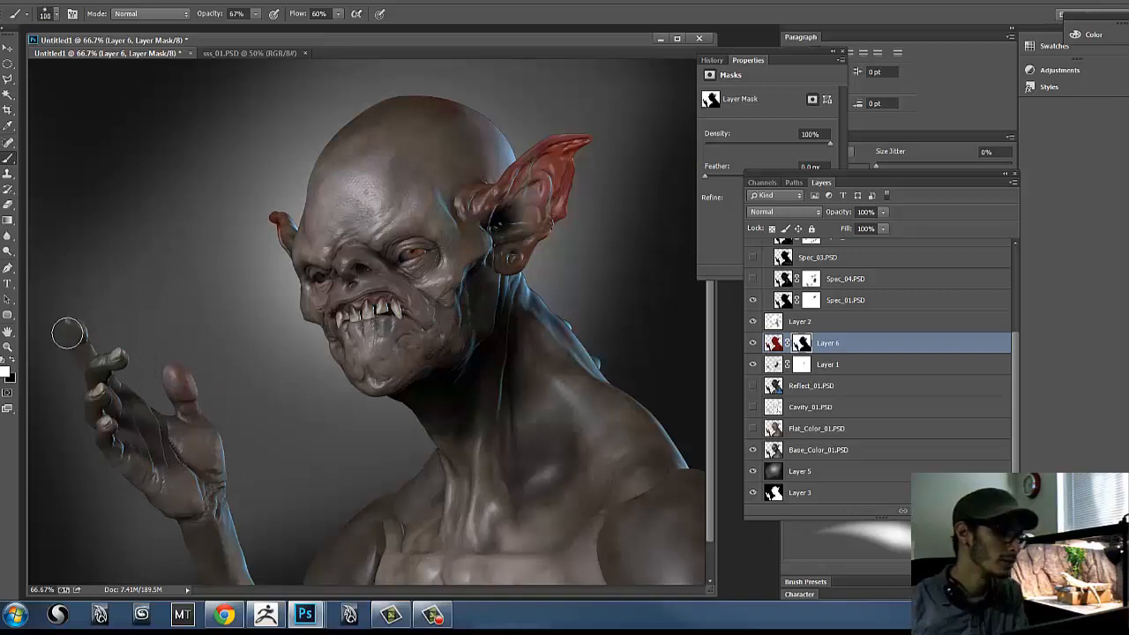
pyautogui.press('[')
pyautogui.press('[')
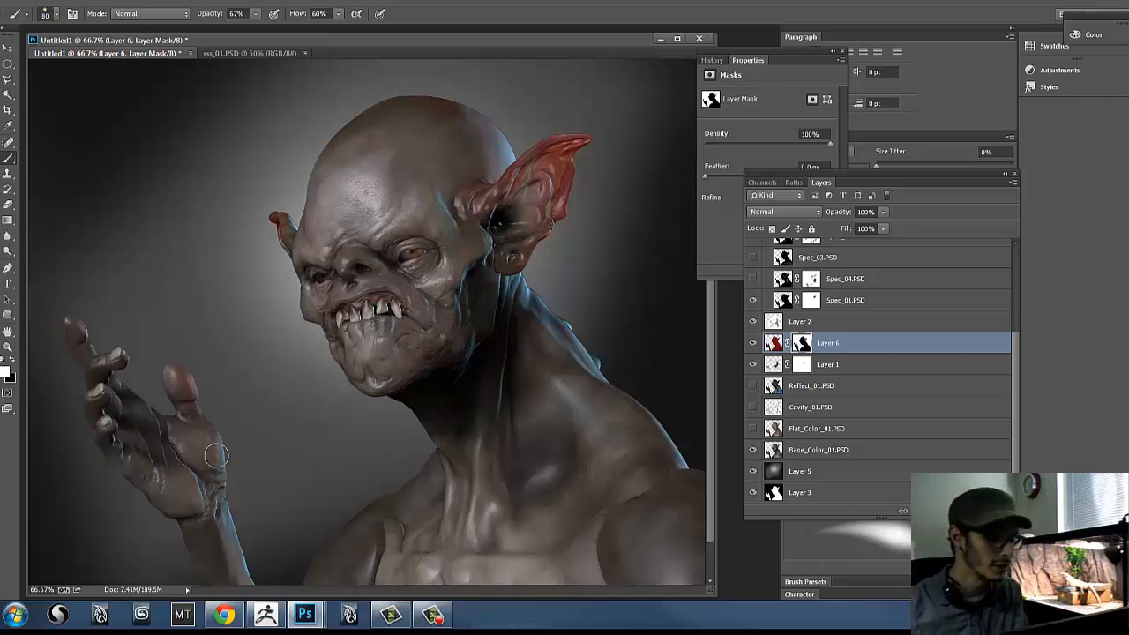
# Step: Paint white on the Layer 6 mask over the base of the thumb and palm, enlarging the brush through 100 and 150 to 175
pyautogui.press(']')
pyautogui.press(']')
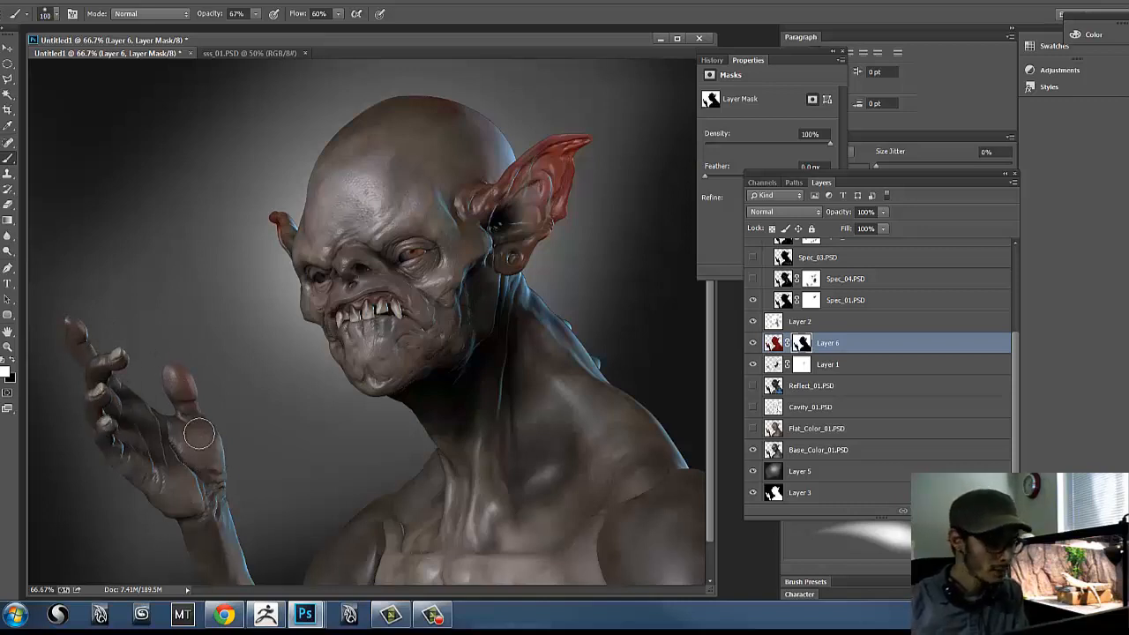
pyautogui.press(']')
pyautogui.press(']')
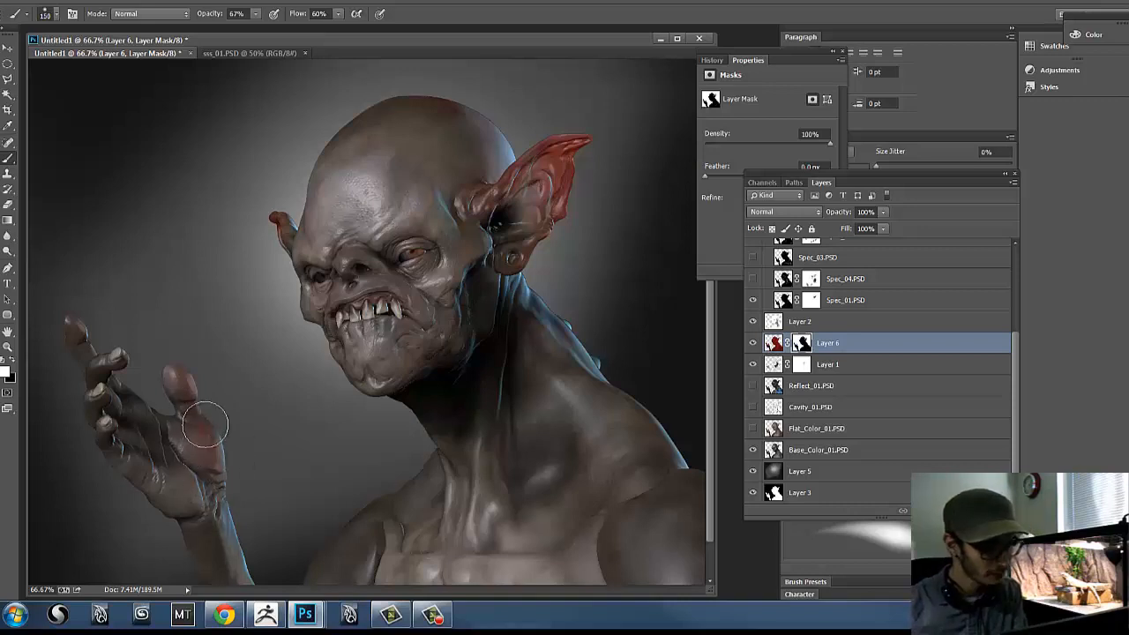
pyautogui.press(']')
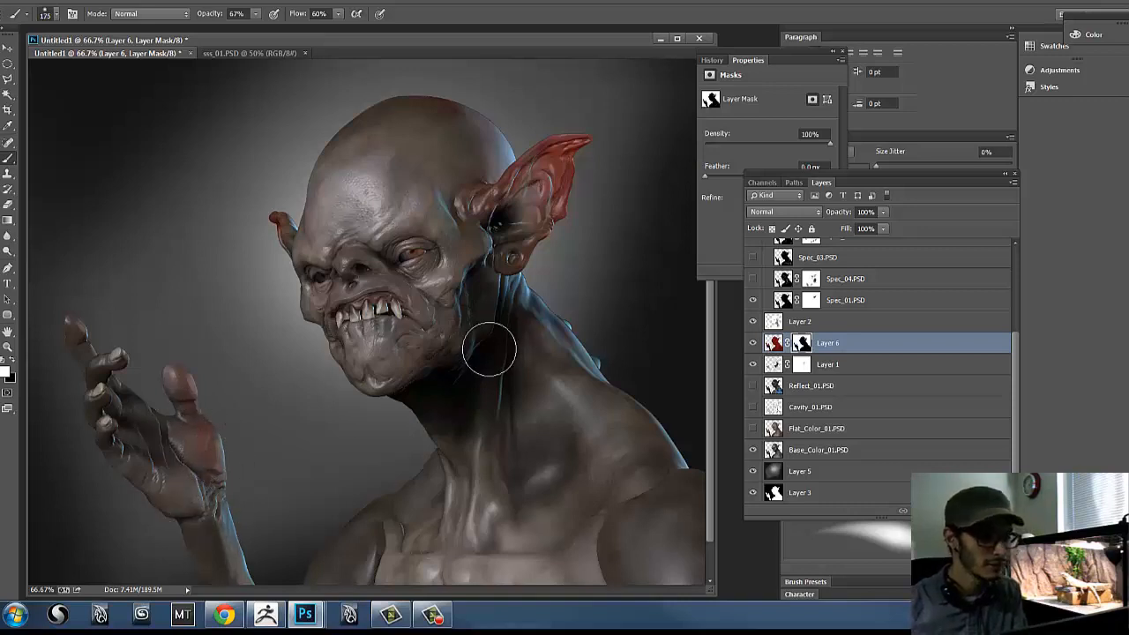
# Step: Reveal the red around both eyes, the cheek and the mouth on the Layer 6 mask, using brush sizes 175 and 90
pyautogui.moveTo(401, 253)
pyautogui.mouseDown()
pyautogui.moveTo(450, 279)
pyautogui.moveTo(406, 250)
pyautogui.moveTo(426, 265)
pyautogui.mouseUp()
pyautogui.moveTo(323, 280); pyautogui.dragTo(315, 273)
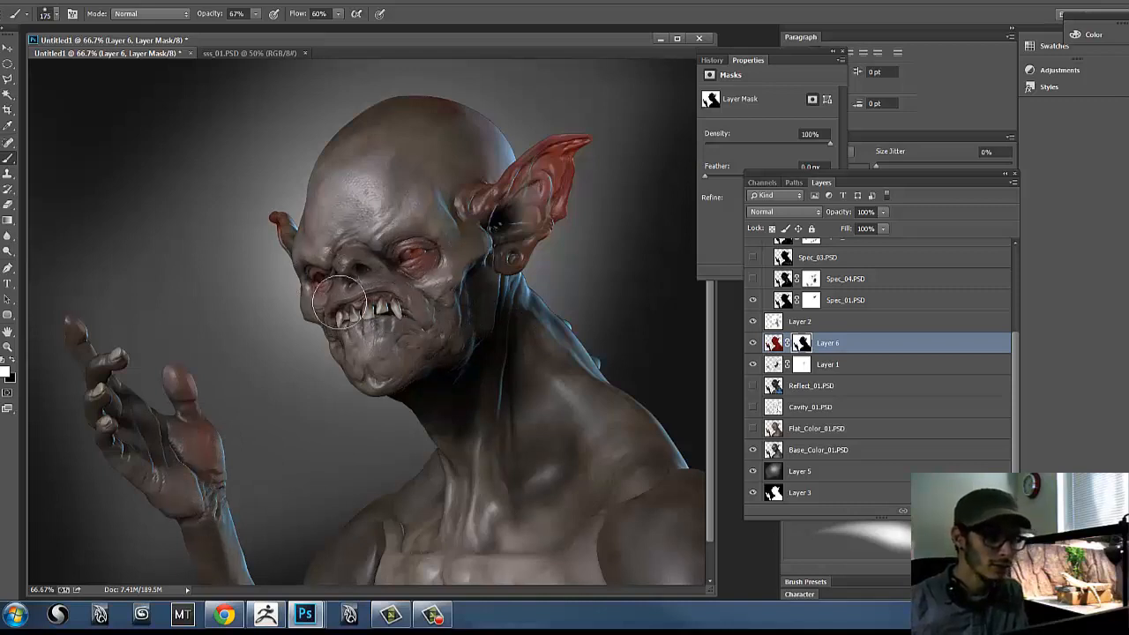
pyautogui.press('[')
pyautogui.press('[')
pyautogui.press('[')
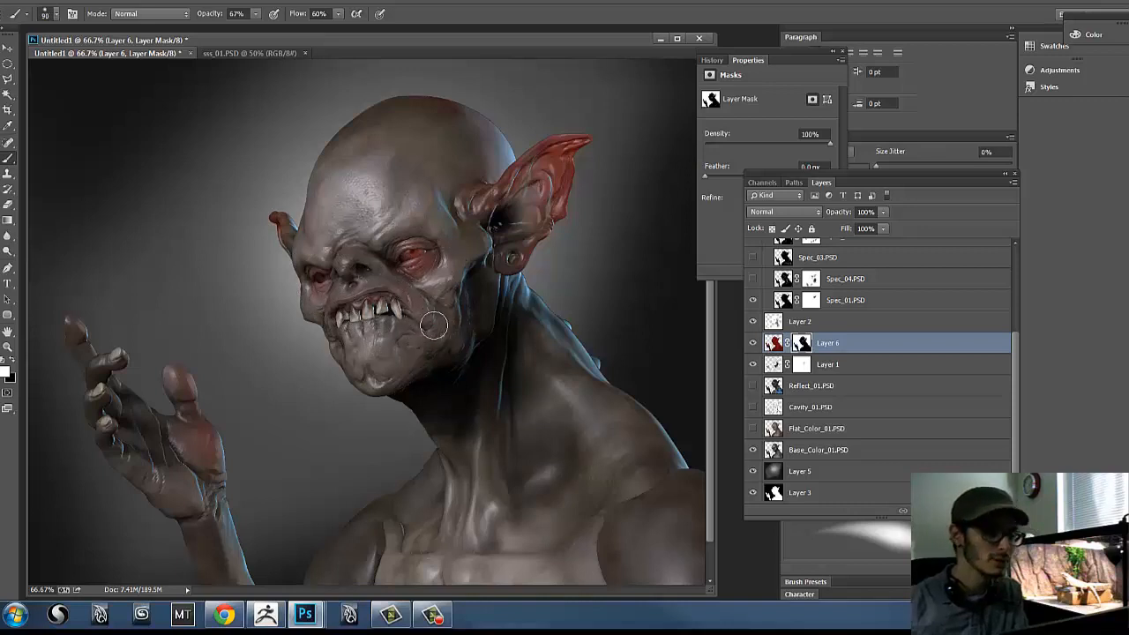
pyautogui.press(']')
pyautogui.press(']')
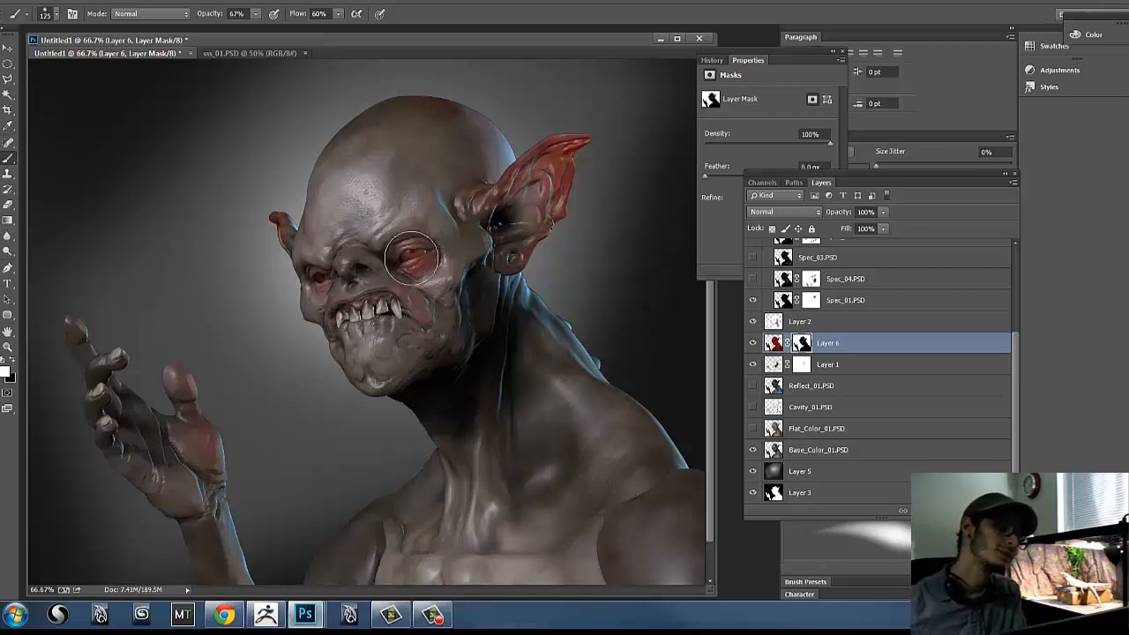
pyautogui.press(']')
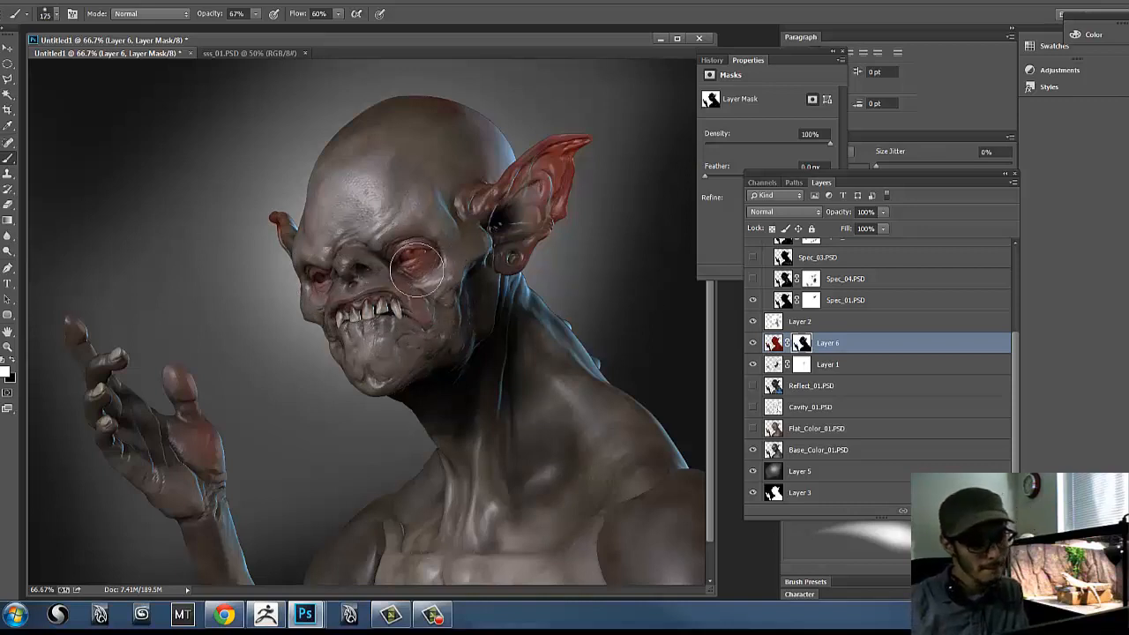
# Step: Lower the opacity of Layer 6 to 86% and make its image active instead of the mask
pyautogui.click(882, 213)
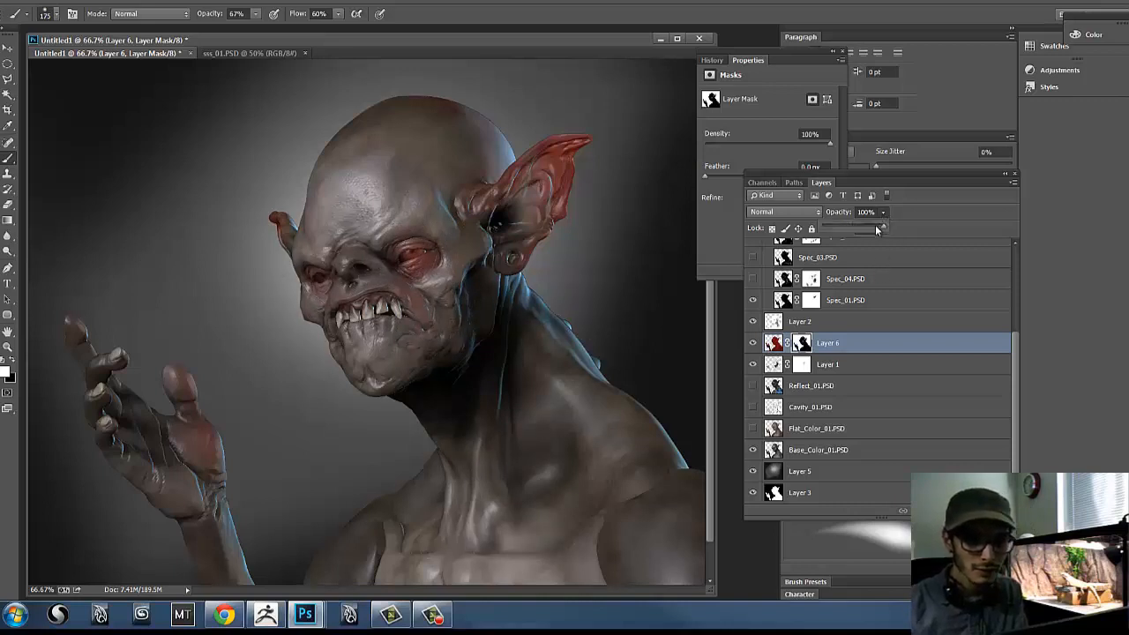
pyautogui.click(787, 346)
pyautogui.click(774, 344)
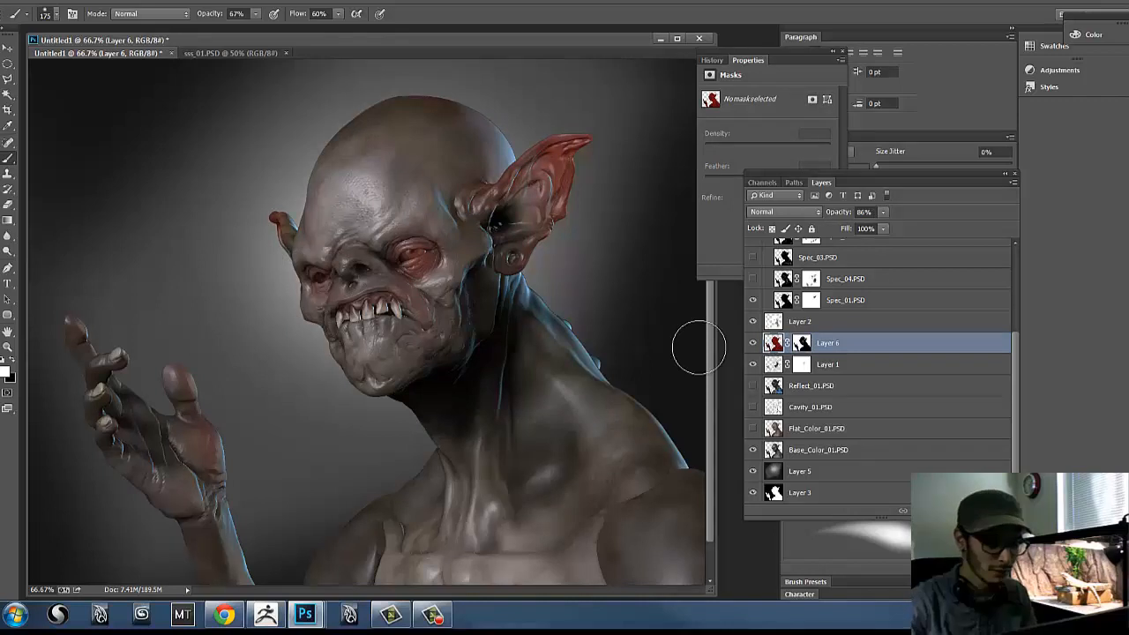
# Step: Try a Hue/Saturation adjustment on the Layer 6 image with hue +180, saturation +28 and lightness -29, and cancel it
pyautogui.hotkey('ctrl', 'u')
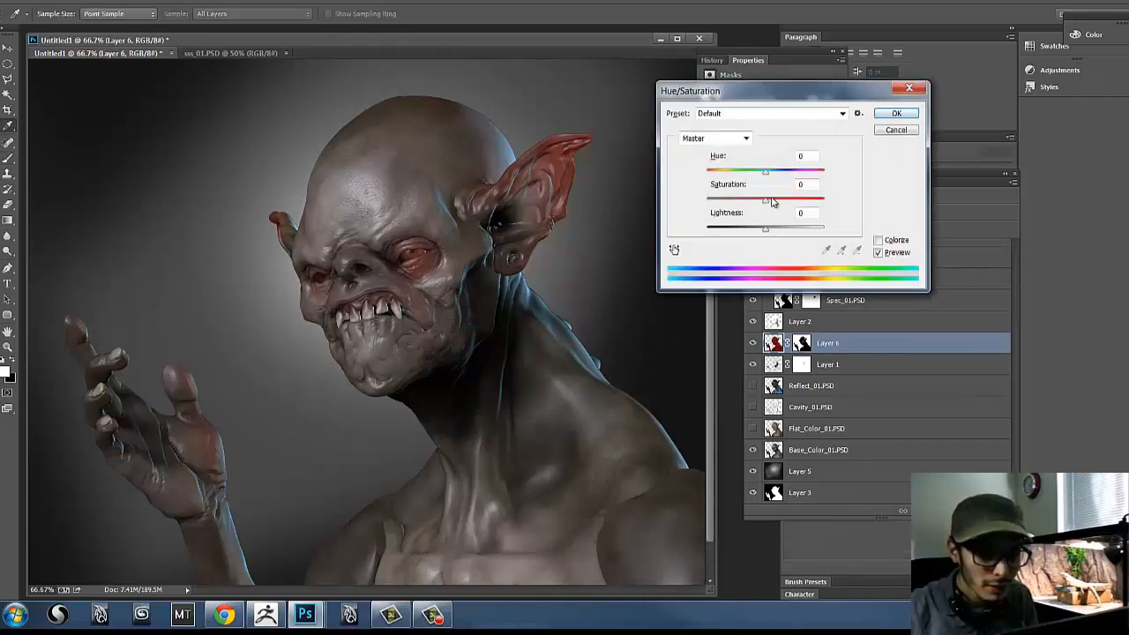
pyautogui.moveTo(771, 202); pyautogui.dragTo(748, 233)
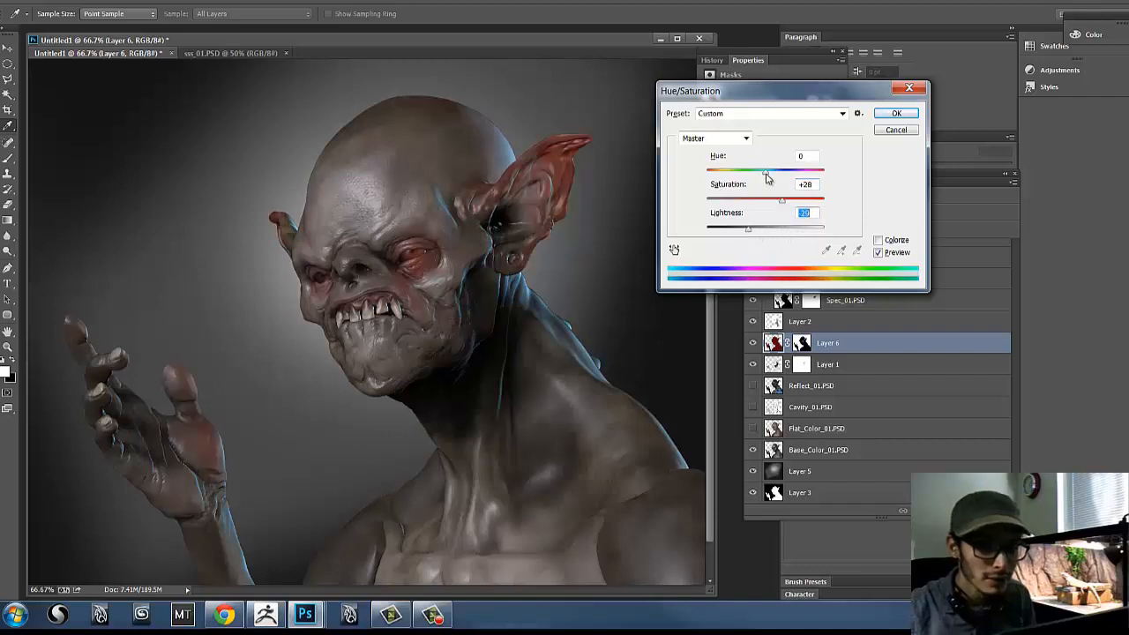
pyautogui.moveTo(766, 171); pyautogui.dragTo(829, 183)
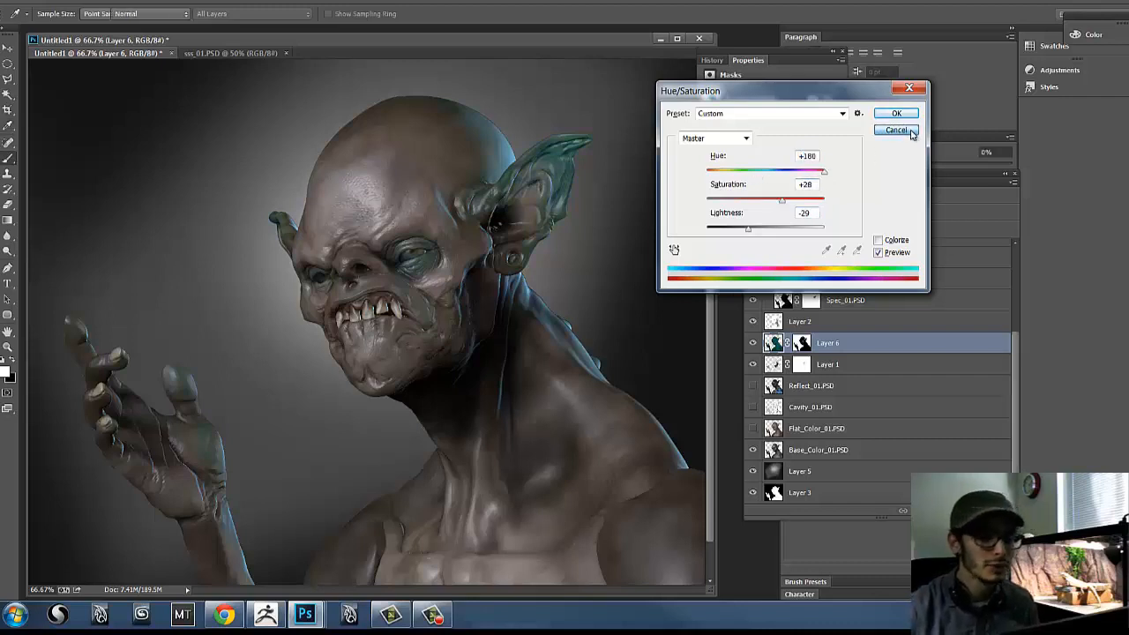
pyautogui.click(907, 132)
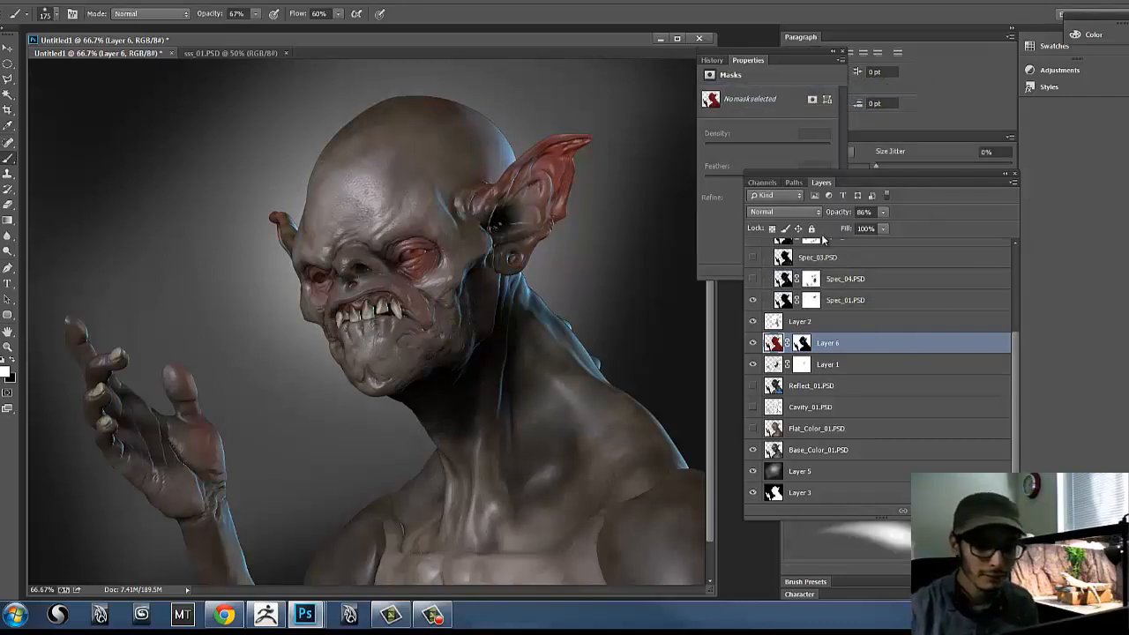
# Step: Try the Lighten, Color Dodge, Linear Dodge (Add) and Overlay blend modes on the Layer 6 image
pyautogui.click(784, 212)
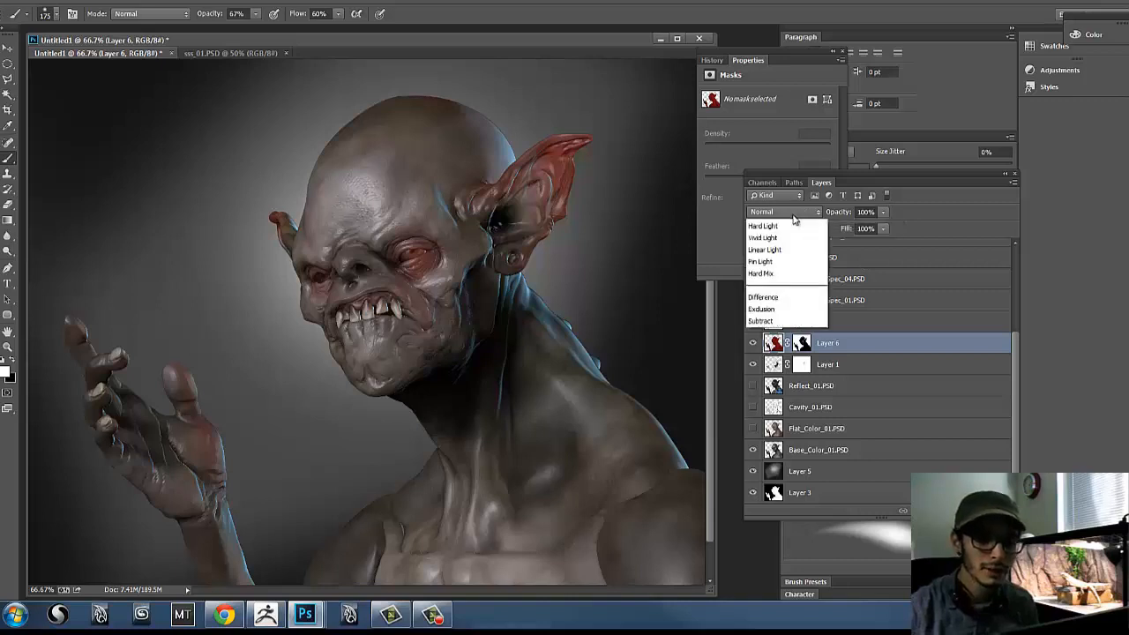
pyautogui.click(787, 328)
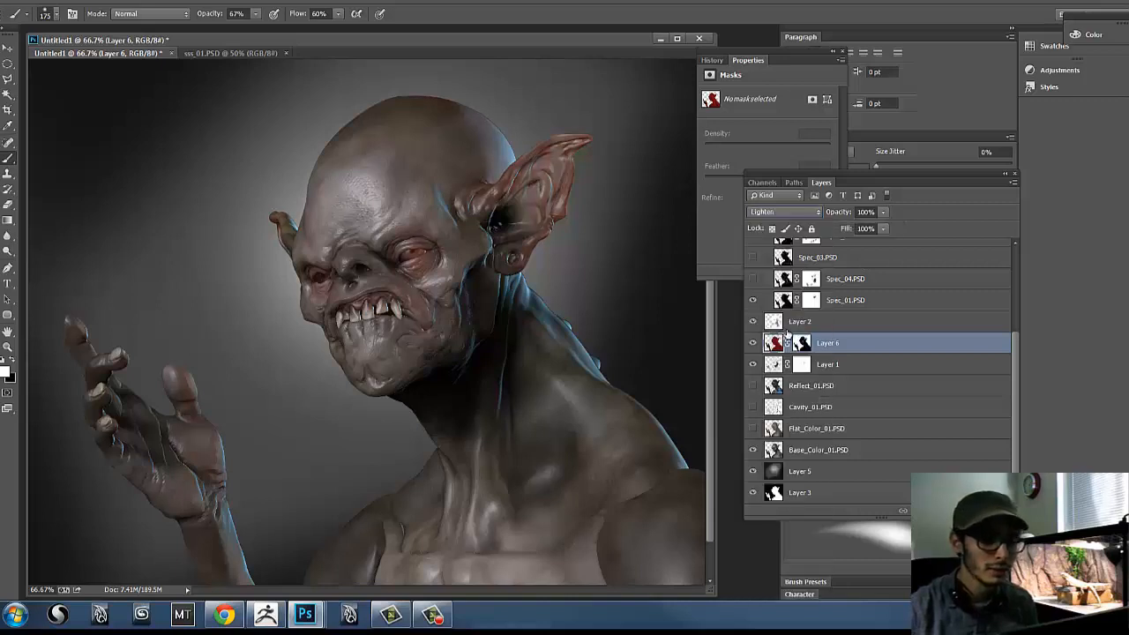
pyautogui.click(787, 219)
pyautogui.click(786, 356)
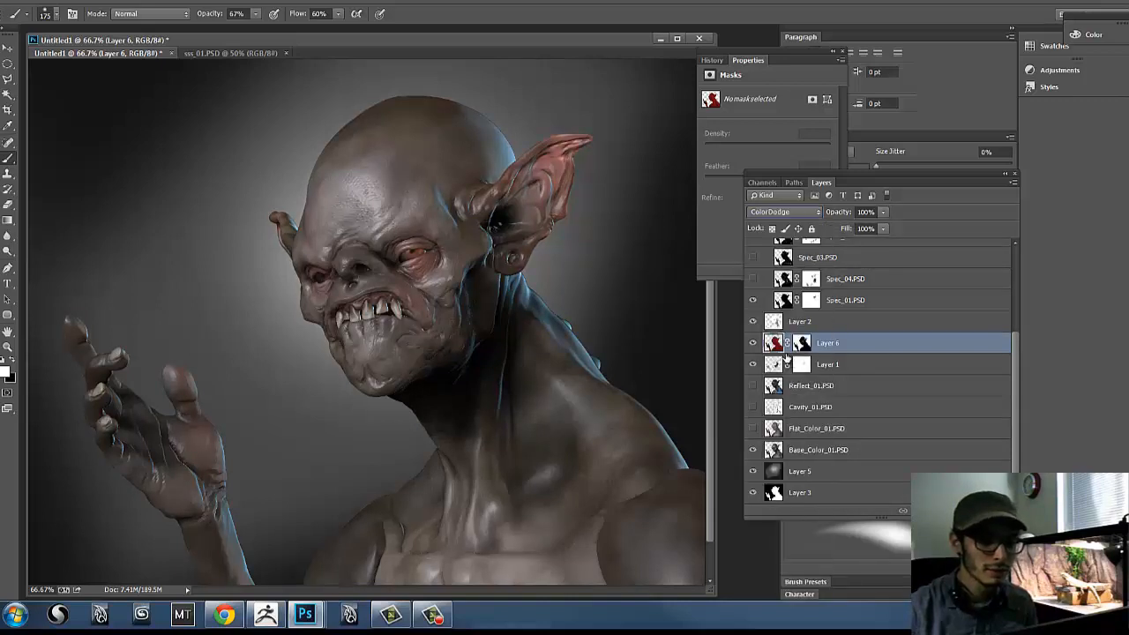
pyautogui.press('Down')
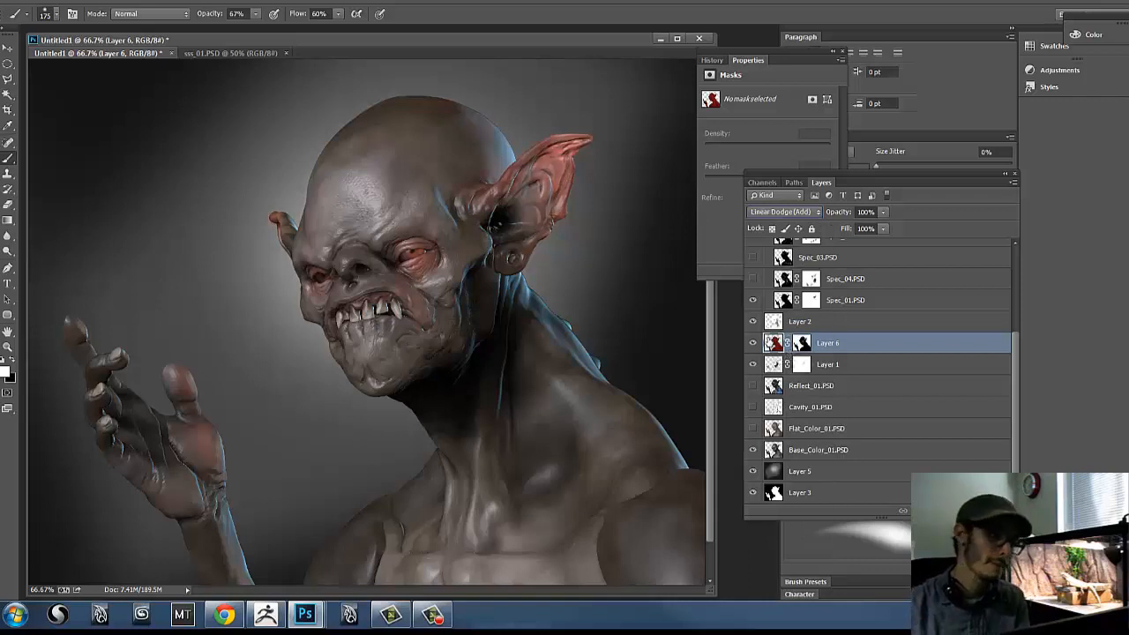
pyautogui.press('Down')
pyautogui.press('Down')
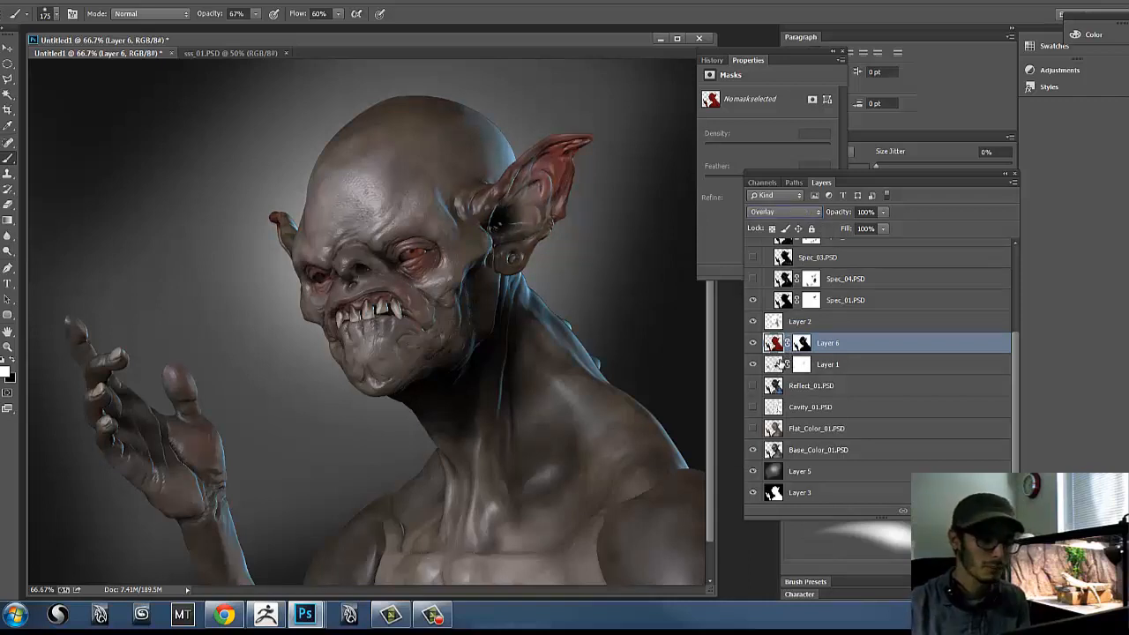
# Step: Try the Linear Light, Pin Light, Difference, Exclusion, Subtract, Luminosity and Color blend modes on Layer 6, and return it to Normal
pyautogui.press('Down')
pyautogui.press('Down')
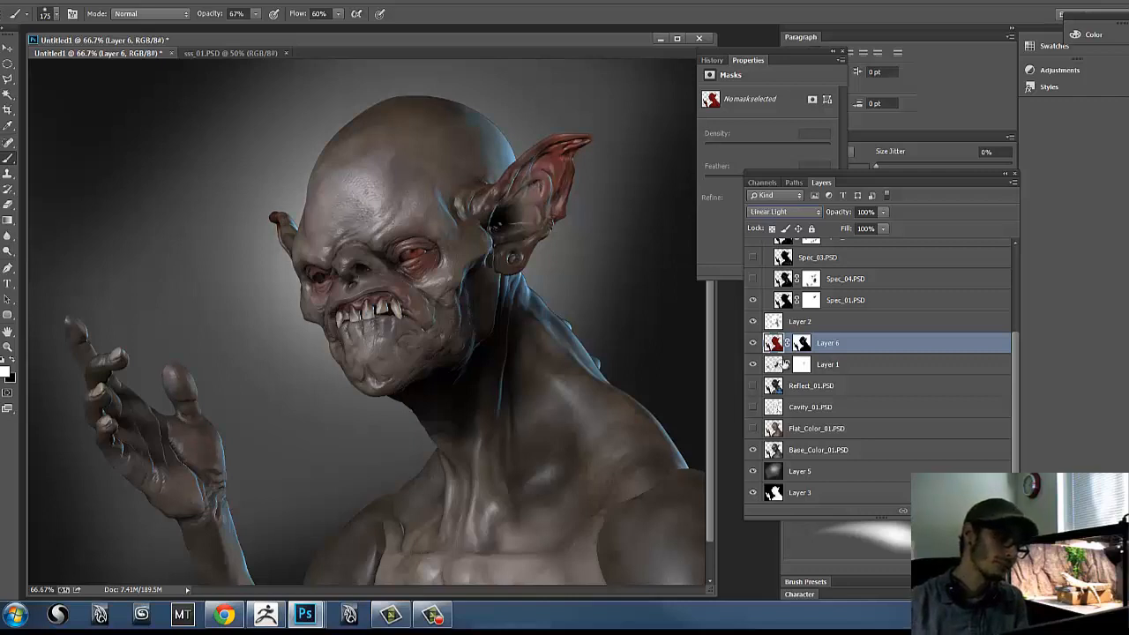
pyautogui.press('Down')
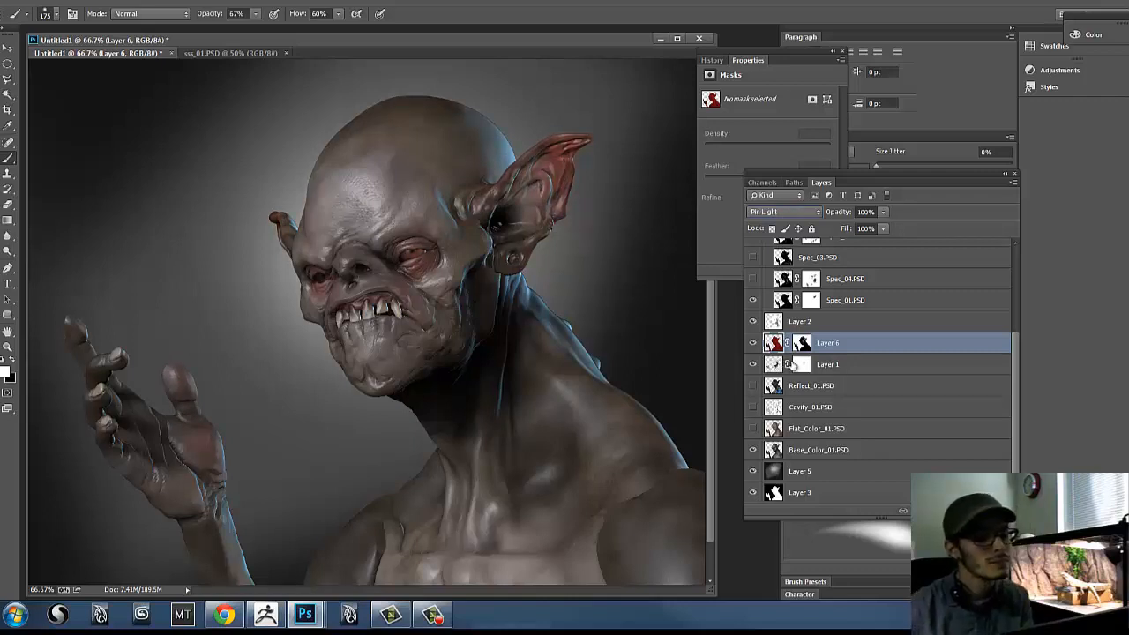
pyautogui.press('Down')
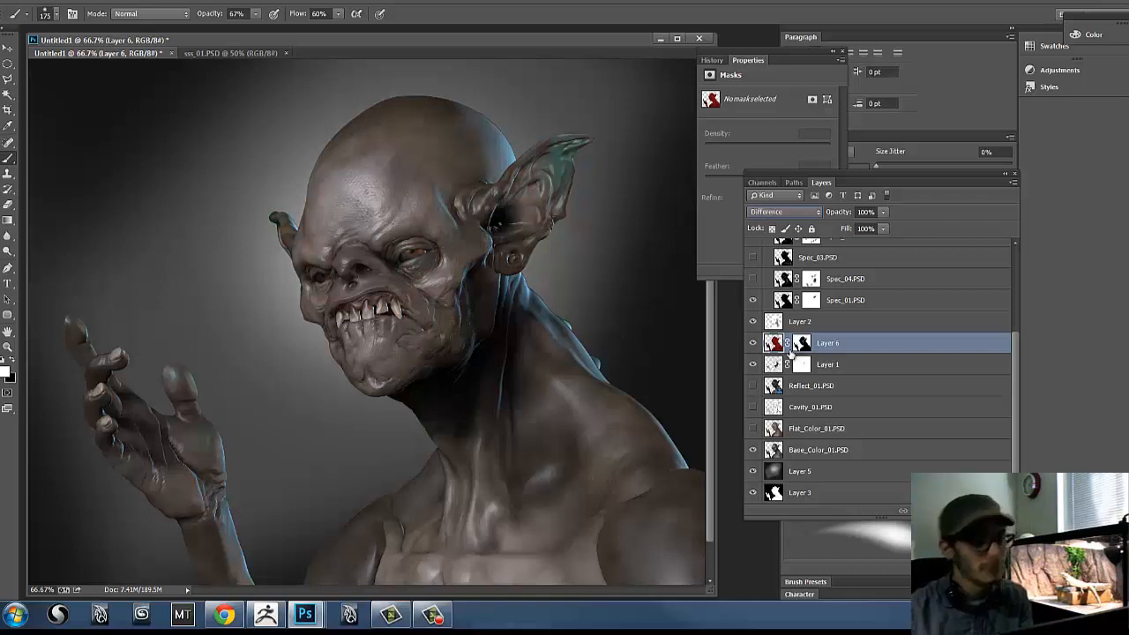
pyautogui.press('Down')
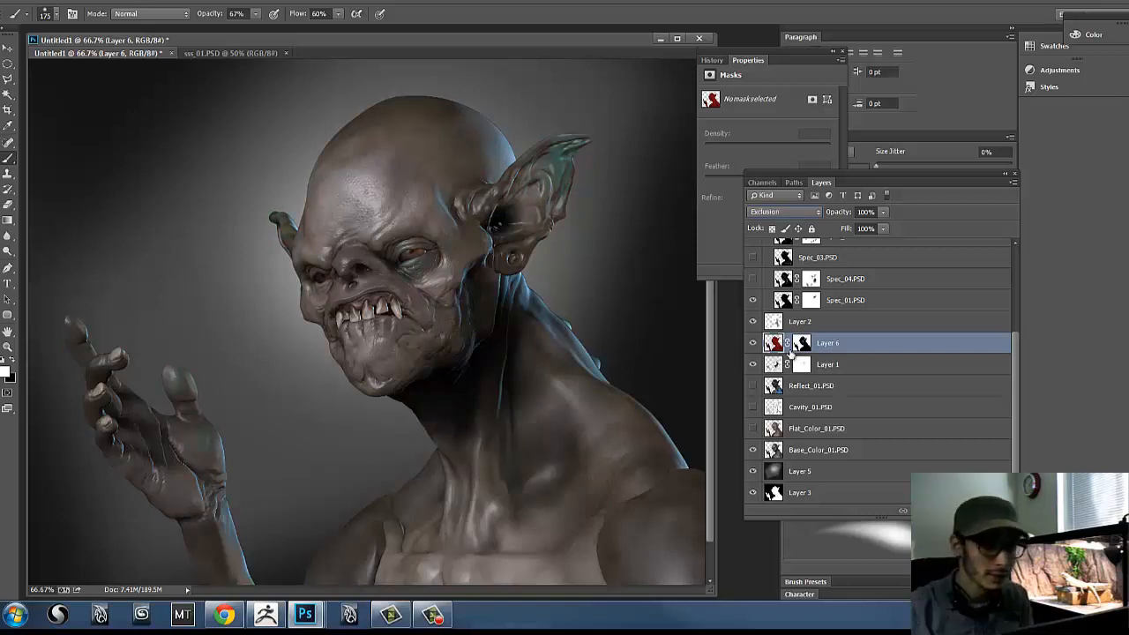
pyautogui.press('Down')
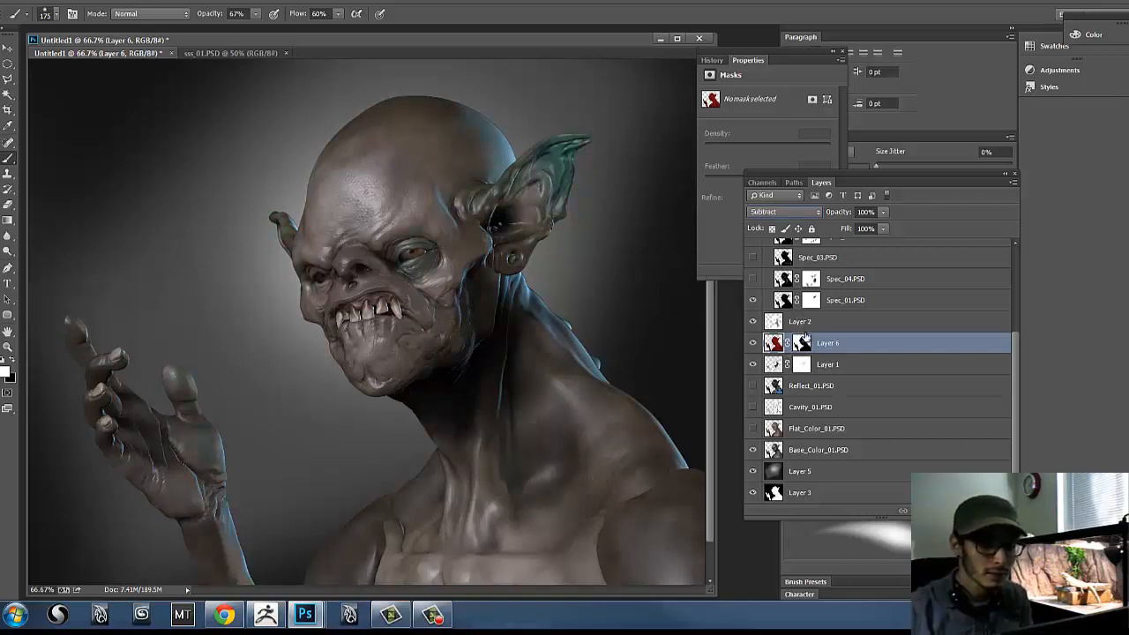
pyautogui.press('Down')
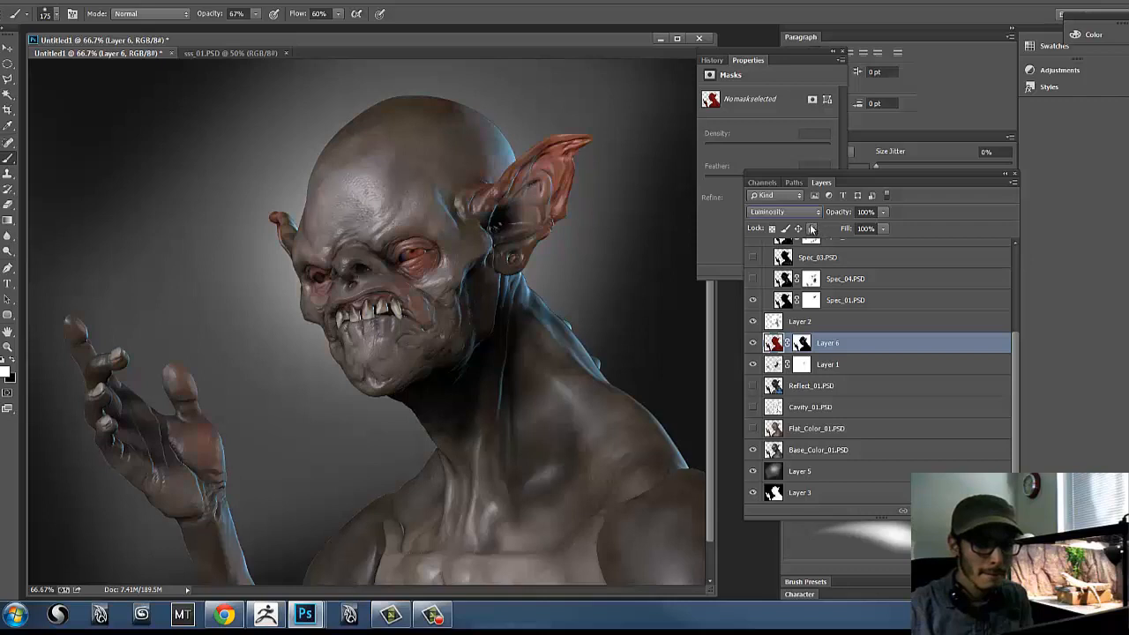
pyautogui.press('Up')
pyautogui.click(807, 213)
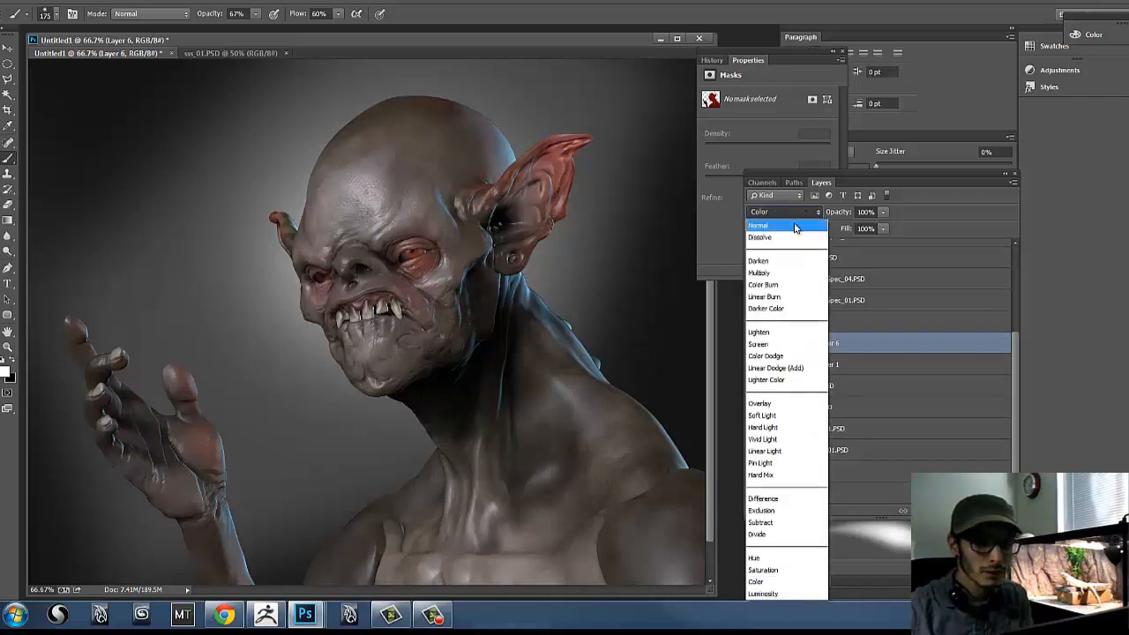
pyautogui.click(793, 227)
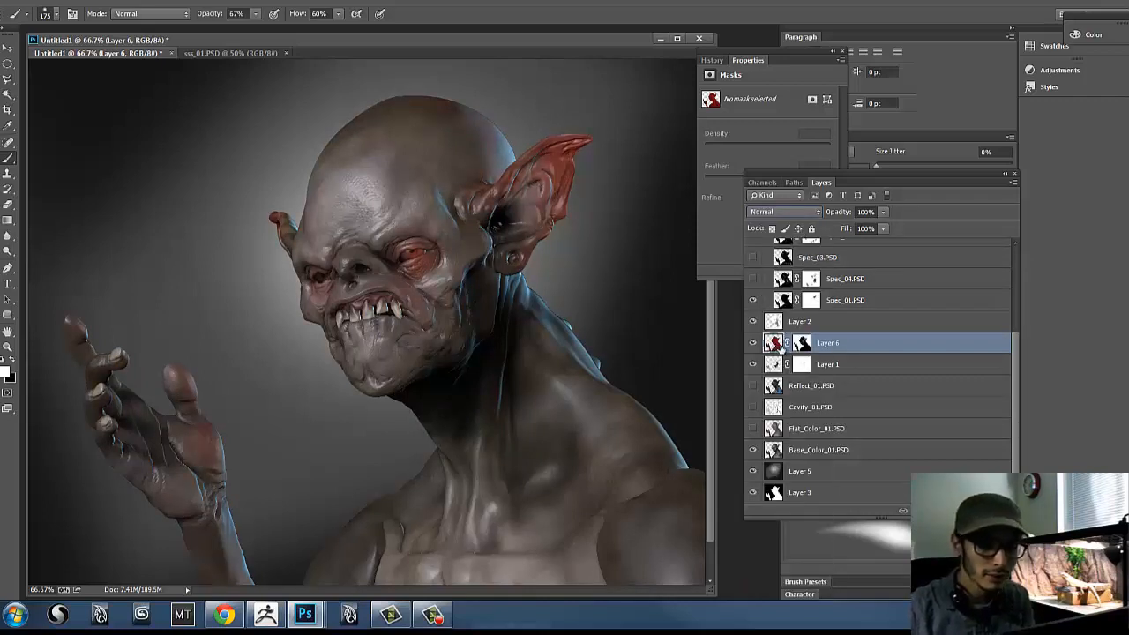
pyautogui.keyDown('ctrl'); pyautogui.click(776, 342); pyautogui.keyUp('ctrl')
pyautogui.hotkey('ctrl', 'l')
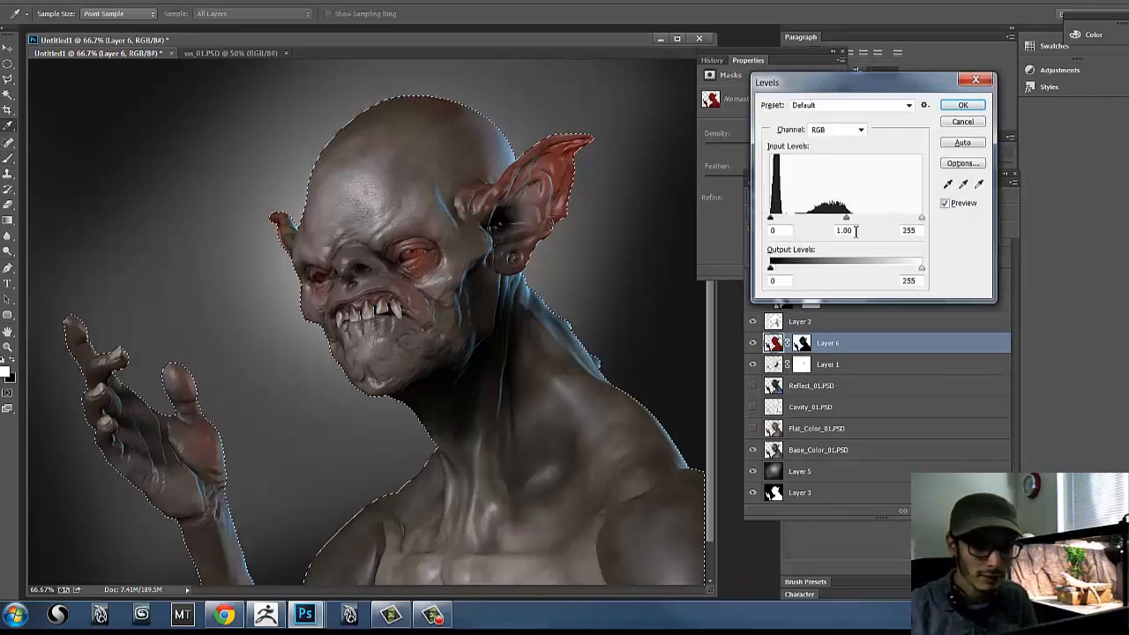
pyautogui.click(959, 124)
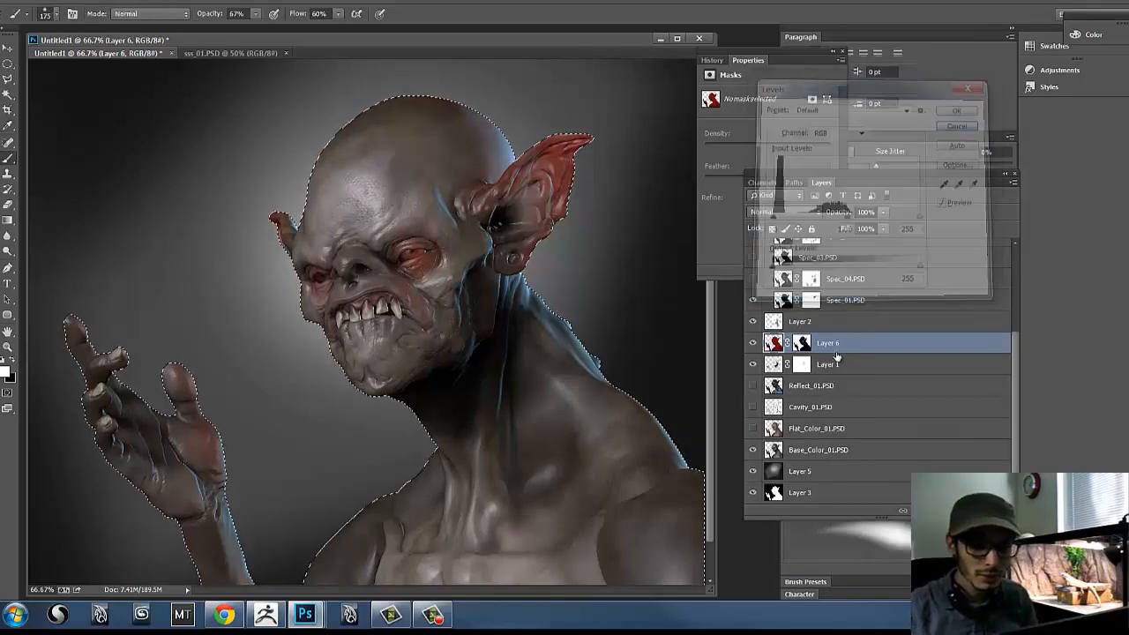
pyautogui.hotkey('ctrl', 'd')
# Step: Brighten the Layer 6 image with Levels, setting the midtone input to 1.56 and the white input to 157
pyautogui.hotkey('ctrl', 'l')
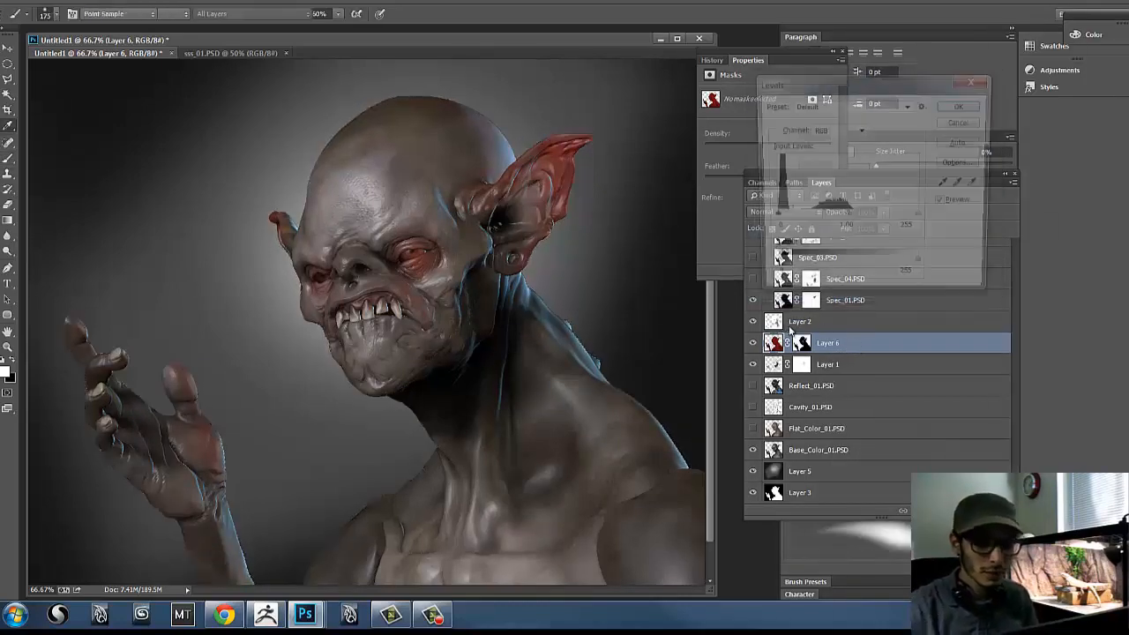
pyautogui.moveTo(844, 216); pyautogui.dragTo(821, 222)
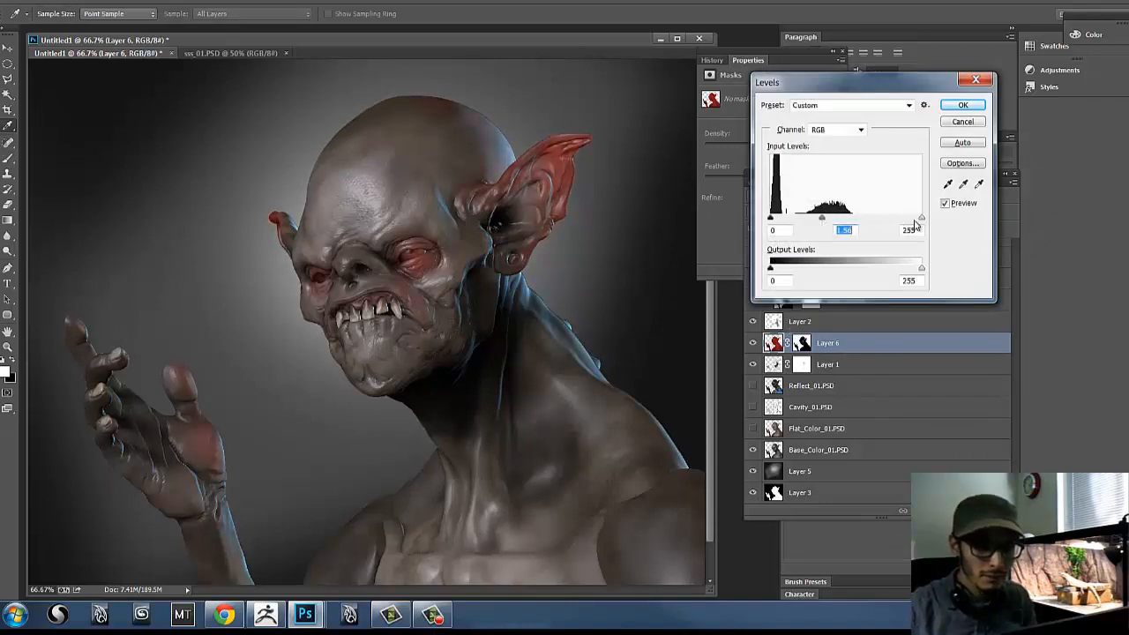
pyautogui.moveTo(921, 218); pyautogui.dragTo(863, 221)
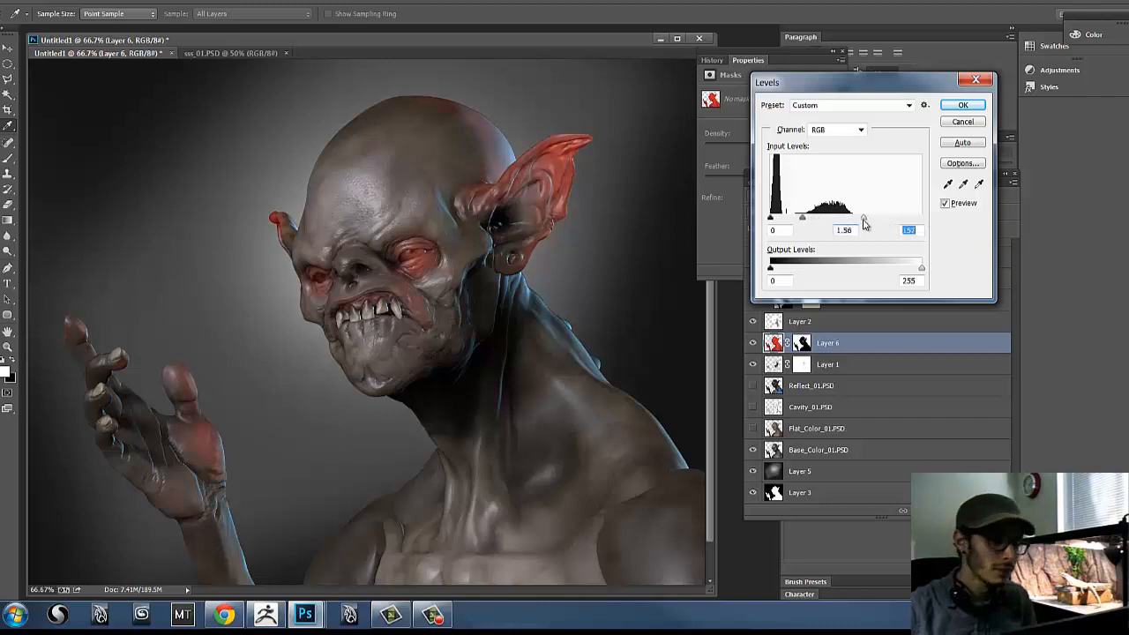
pyautogui.moveTo(772, 218); pyautogui.dragTo(769, 222)
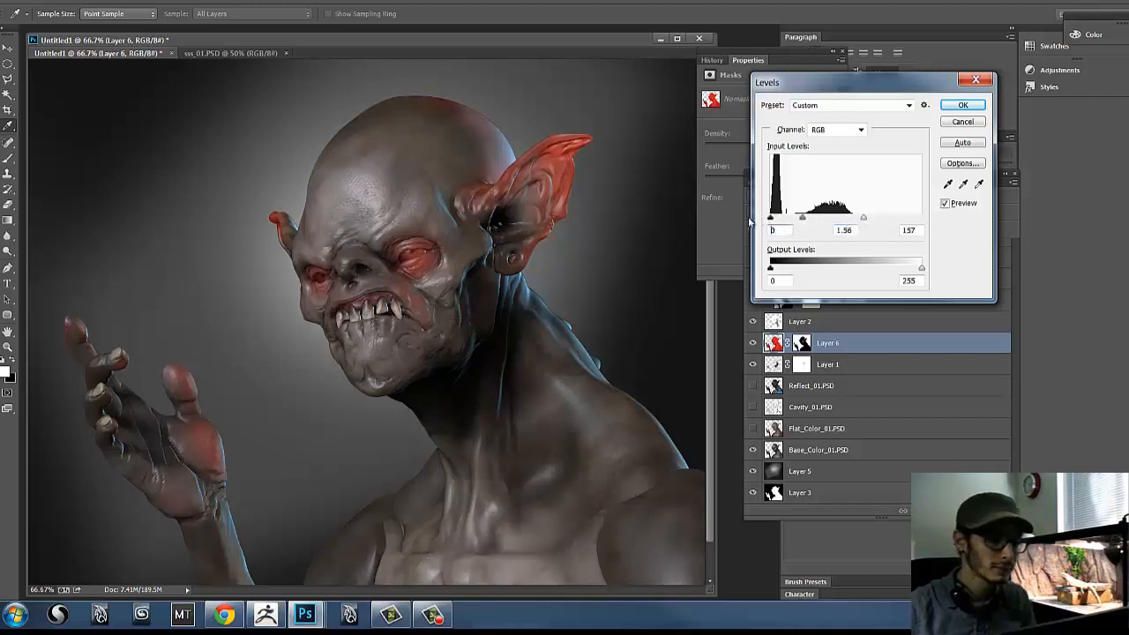
pyautogui.click(962, 105)
# Step: Set Layer 6's opacity to 88% and paint black on its mask with a 60 px brush to soften the red around the eyes
pyautogui.click(803, 343)
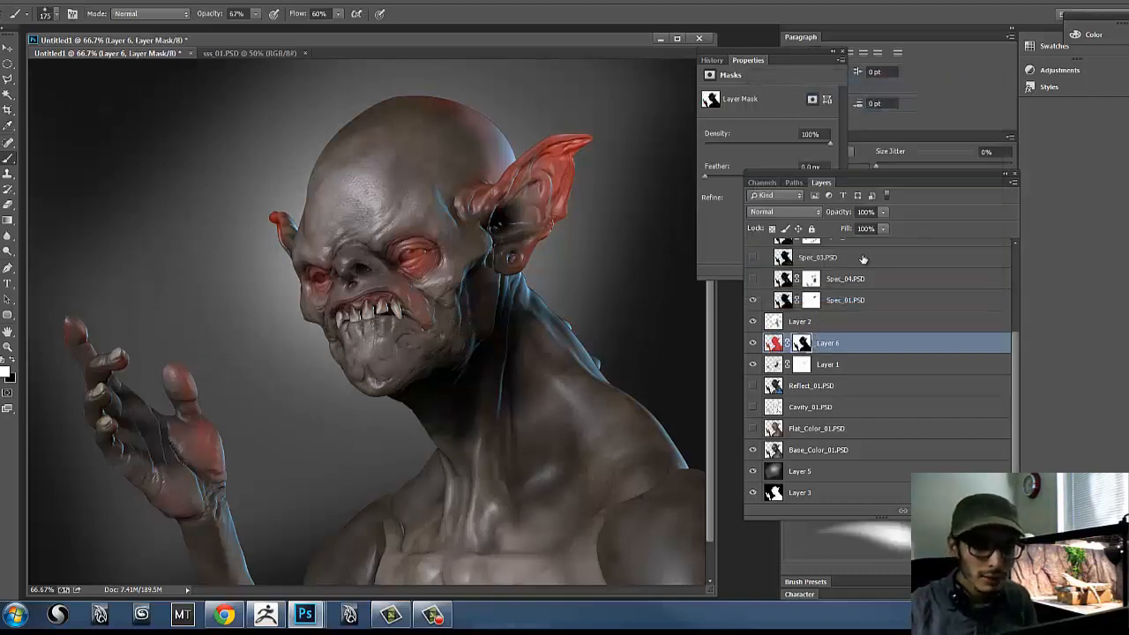
pyautogui.moveTo(879, 222); pyautogui.dragTo(875, 224)
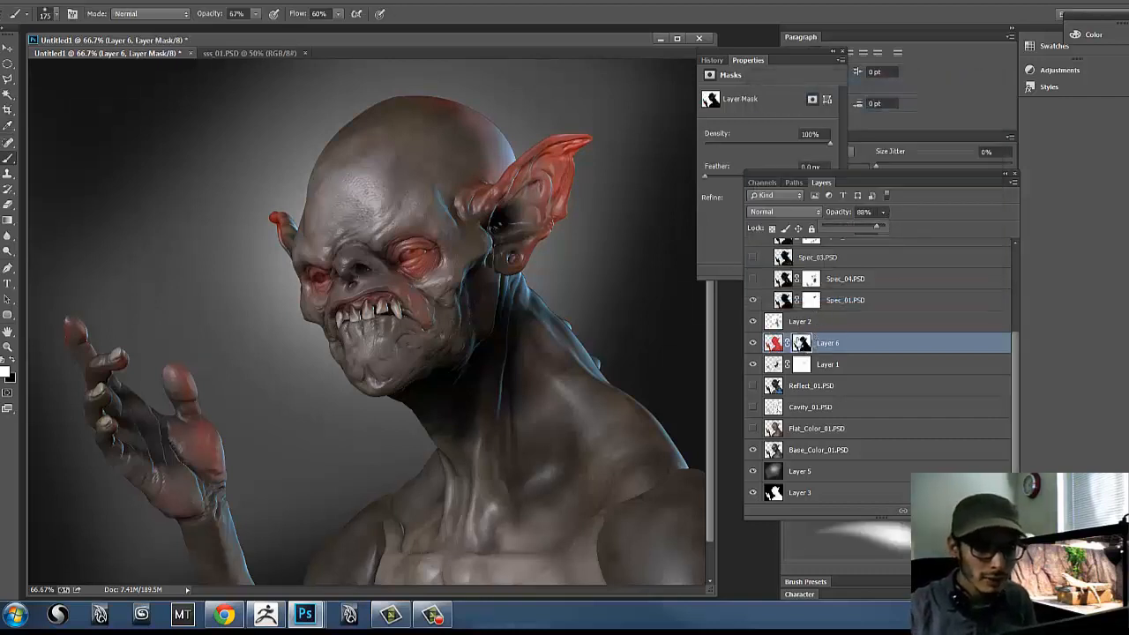
pyautogui.press('x')
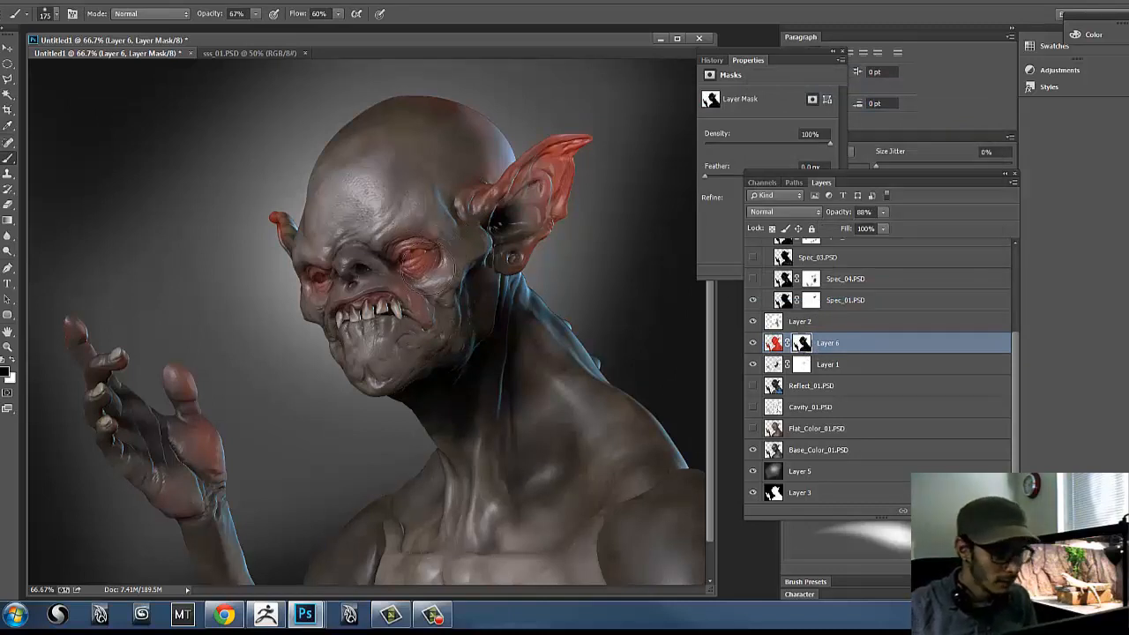
pyautogui.press('[')
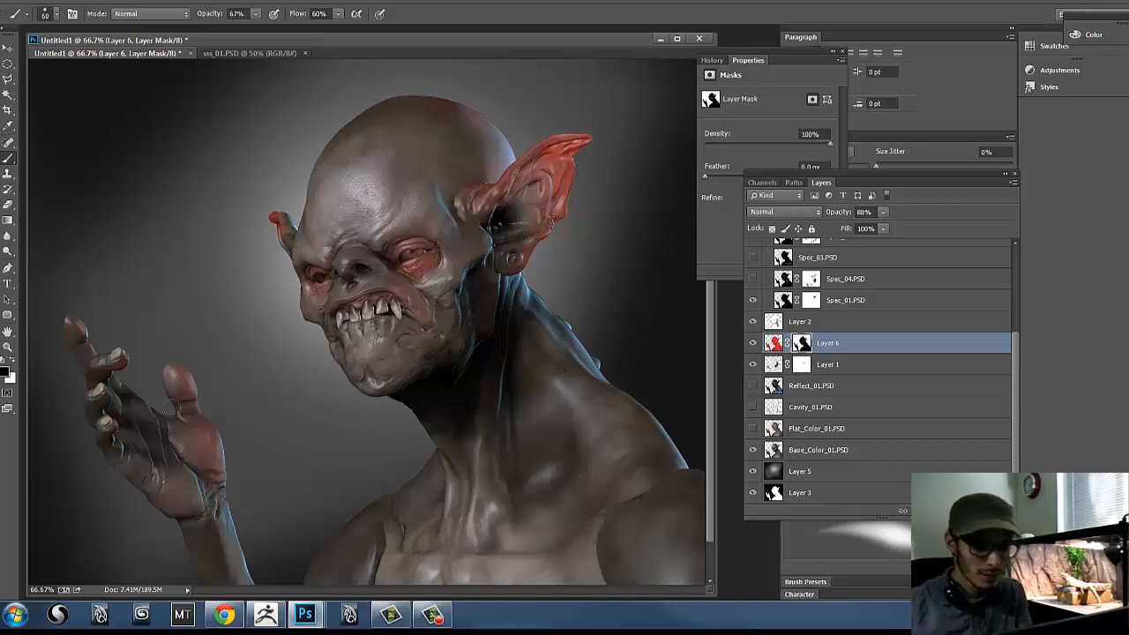
# Step: Refine the Layer 6 mask with a larger brush, bringing red into the neck and shoulder edges and toning it down on the large ear
pyautogui.press(']')
pyautogui.press(']')
pyautogui.press(']')
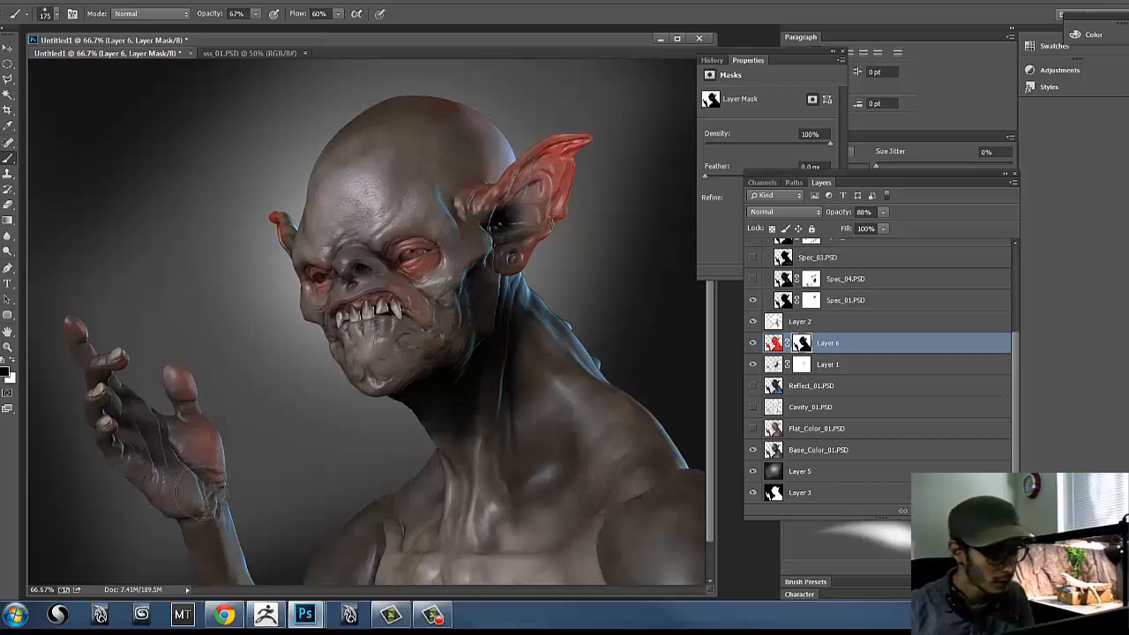
pyautogui.press('x')
pyautogui.press('x')
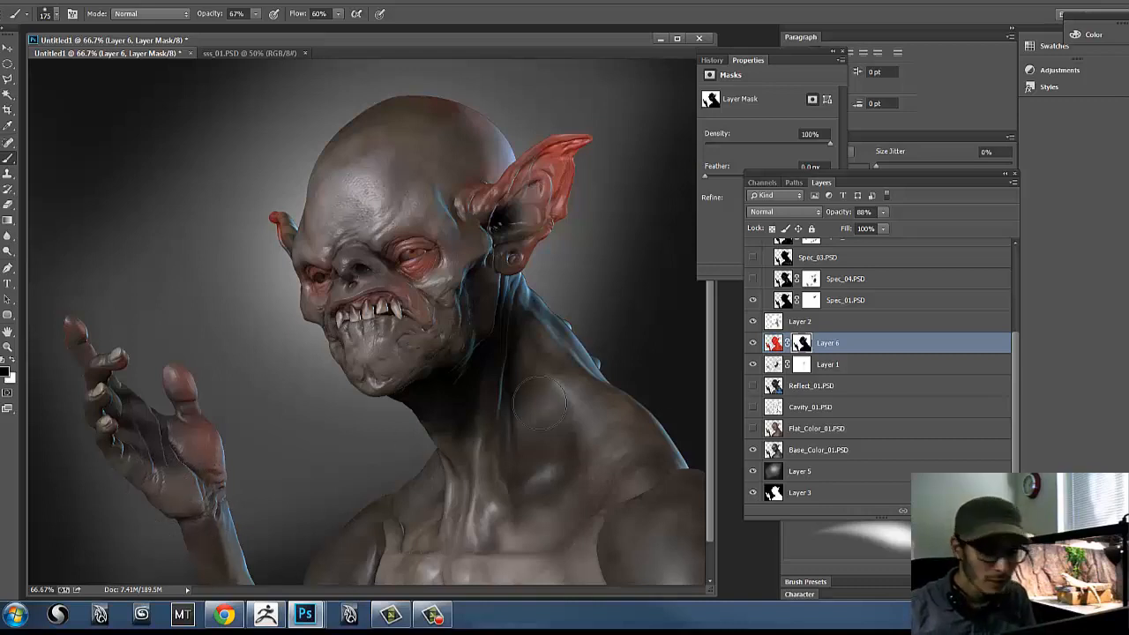
pyautogui.click(773, 343)
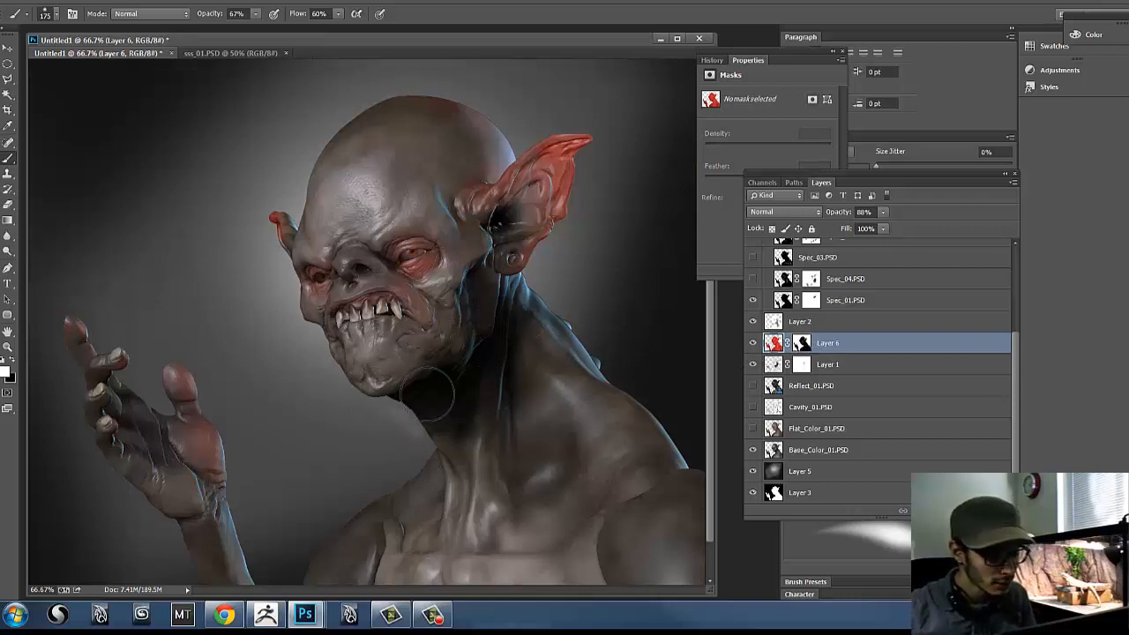
pyautogui.click(804, 346)
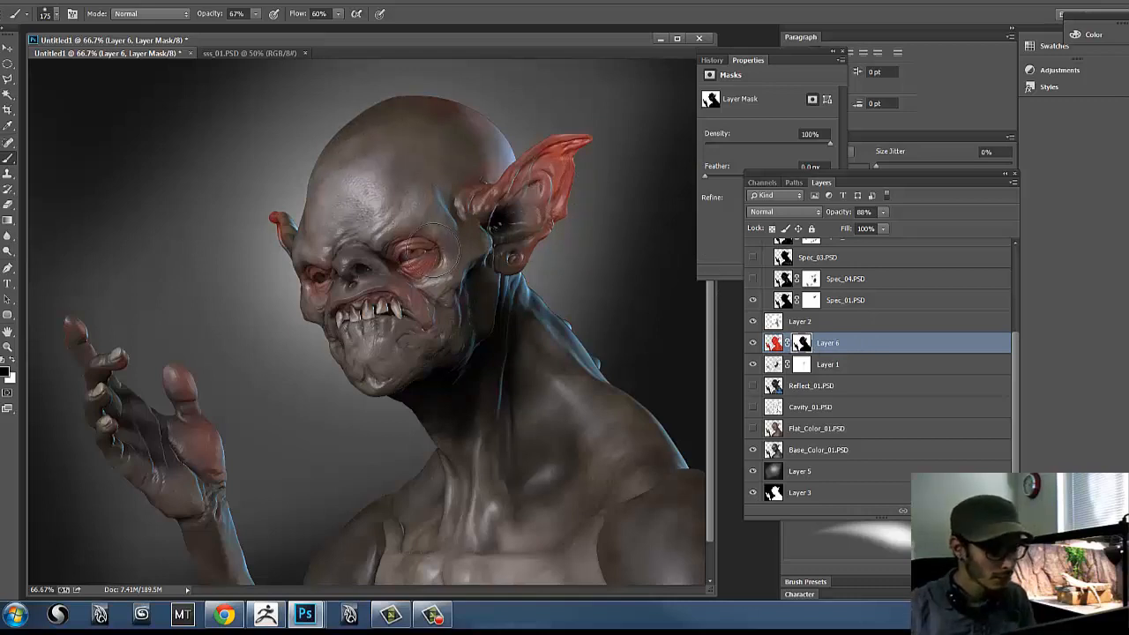
pyautogui.press('x')
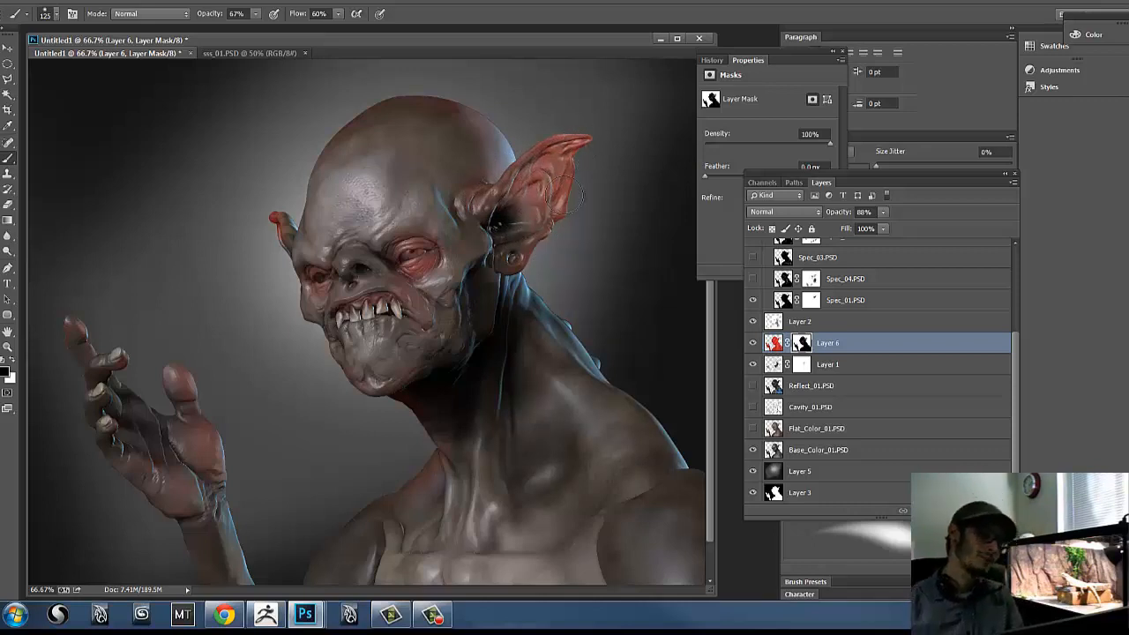
# Step: Compare the image with Layer 6 hidden and shown, and move the layer into the lights group directly beneath Spec_01.PSD
pyautogui.click(755, 343)
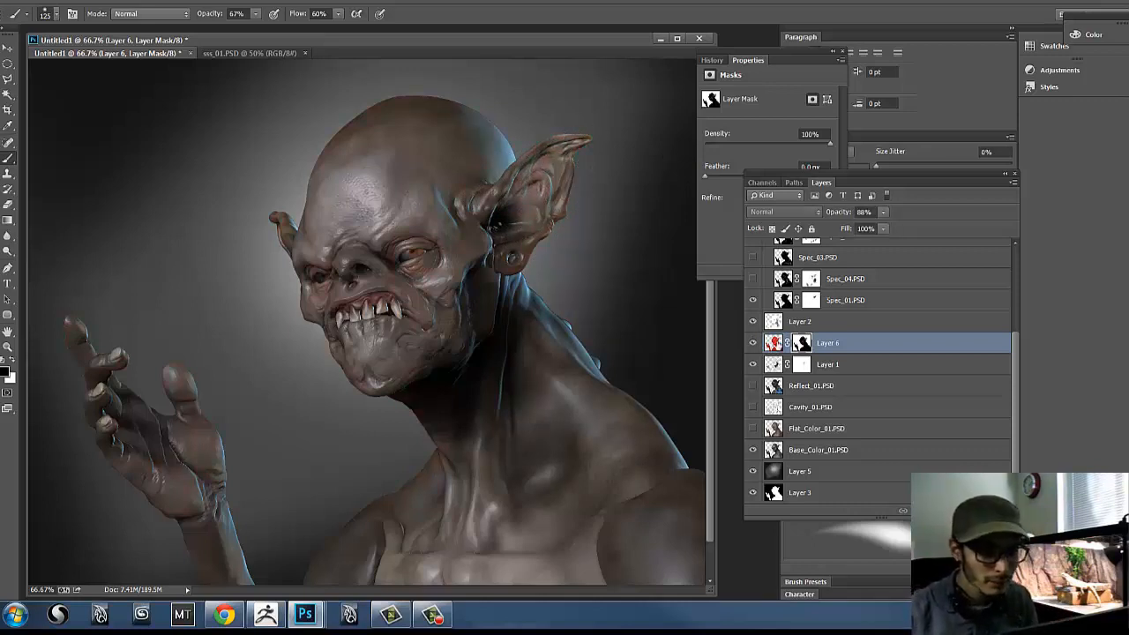
pyautogui.click(755, 343)
pyautogui.moveTo(1014, 362); pyautogui.dragTo(1029, 311)
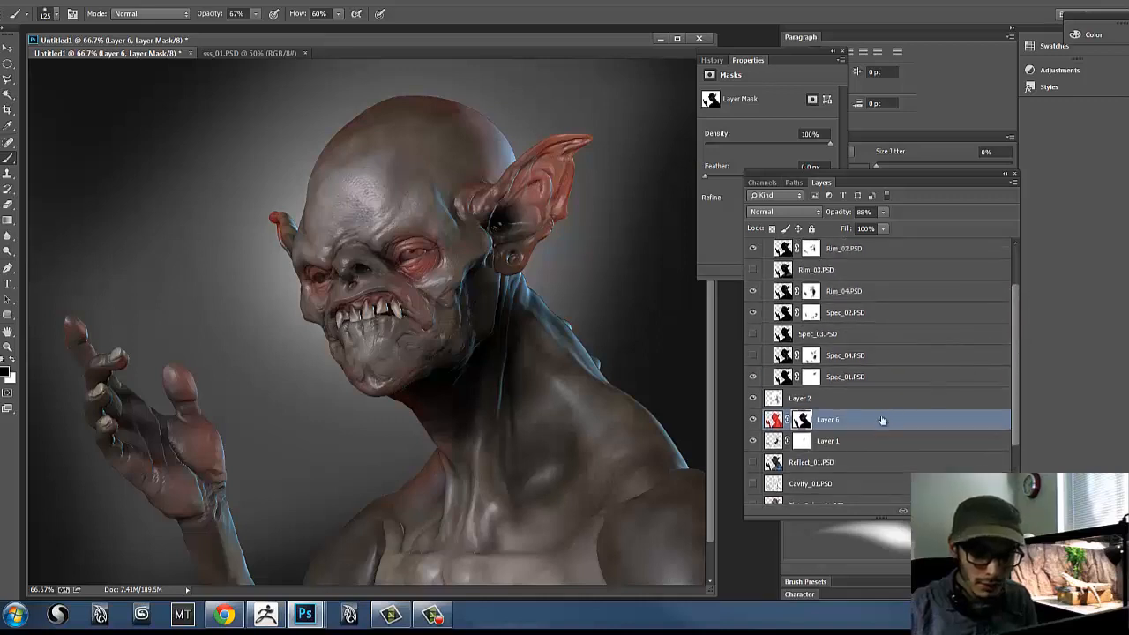
pyautogui.moveTo(882, 420); pyautogui.dragTo(944, 285)
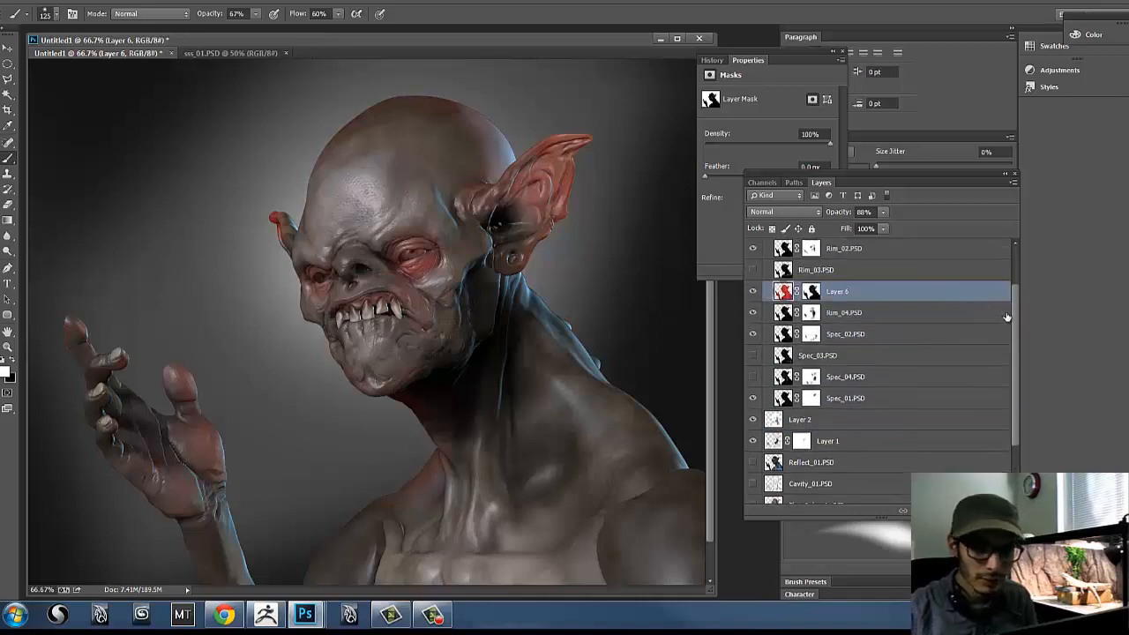
pyautogui.moveTo(1012, 316); pyautogui.dragTo(1018, 288)
pyautogui.moveTo(861, 344); pyautogui.dragTo(754, 448)
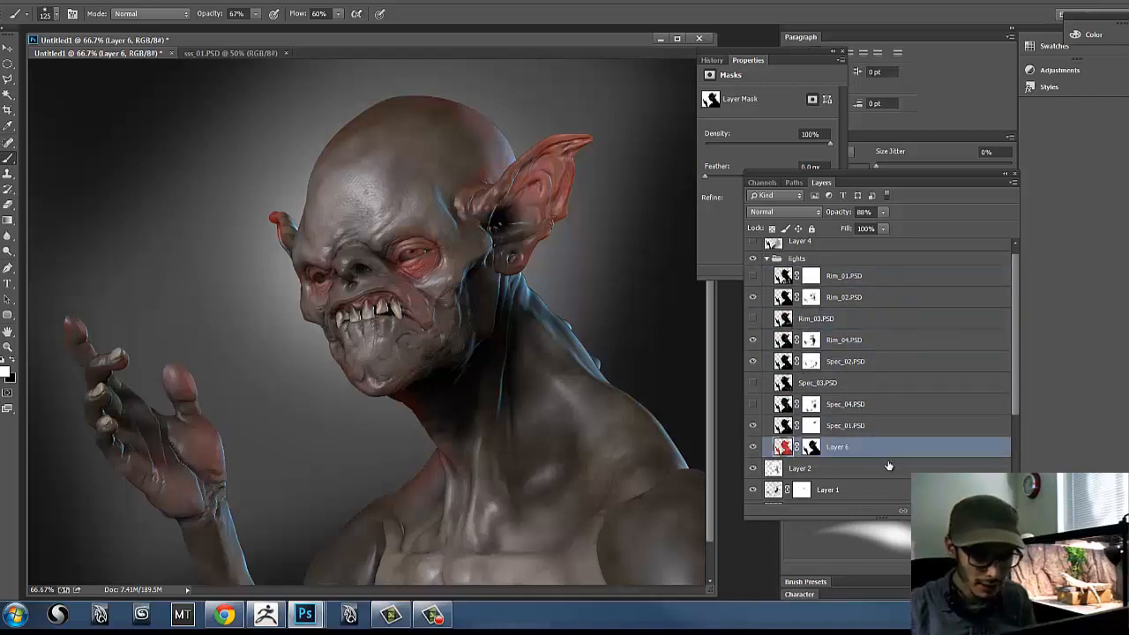
# Step: Compare the image with Layer 6 and the Rim_02.PSD light hidden and shown, leaving both visible
pyautogui.click(752, 448)
pyautogui.click(753, 447)
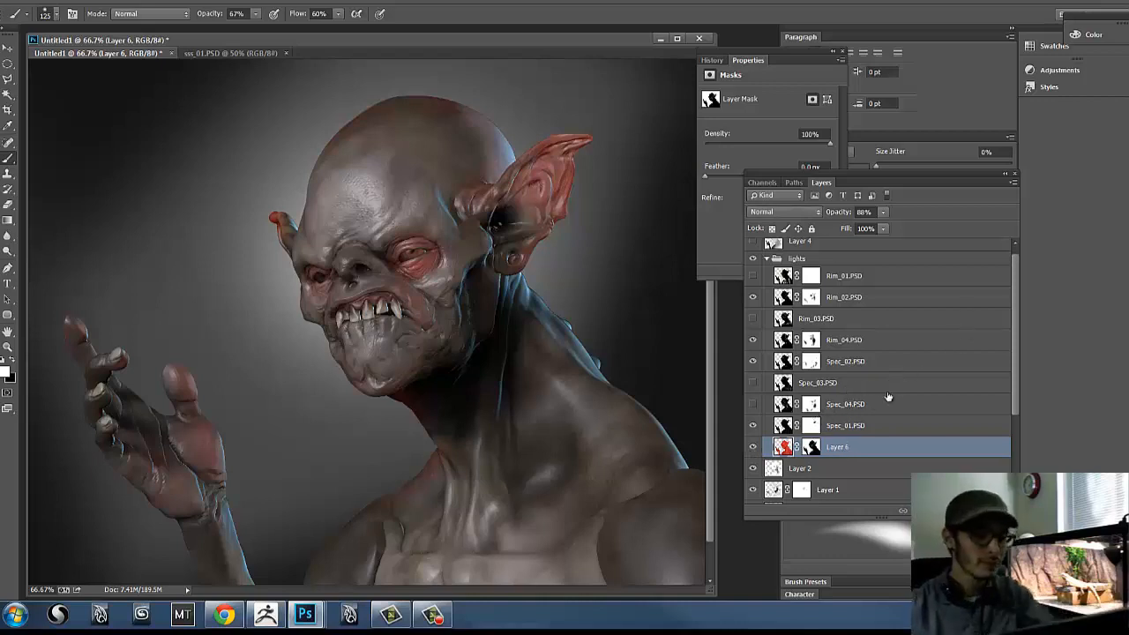
pyautogui.click(753, 447)
pyautogui.click(752, 447)
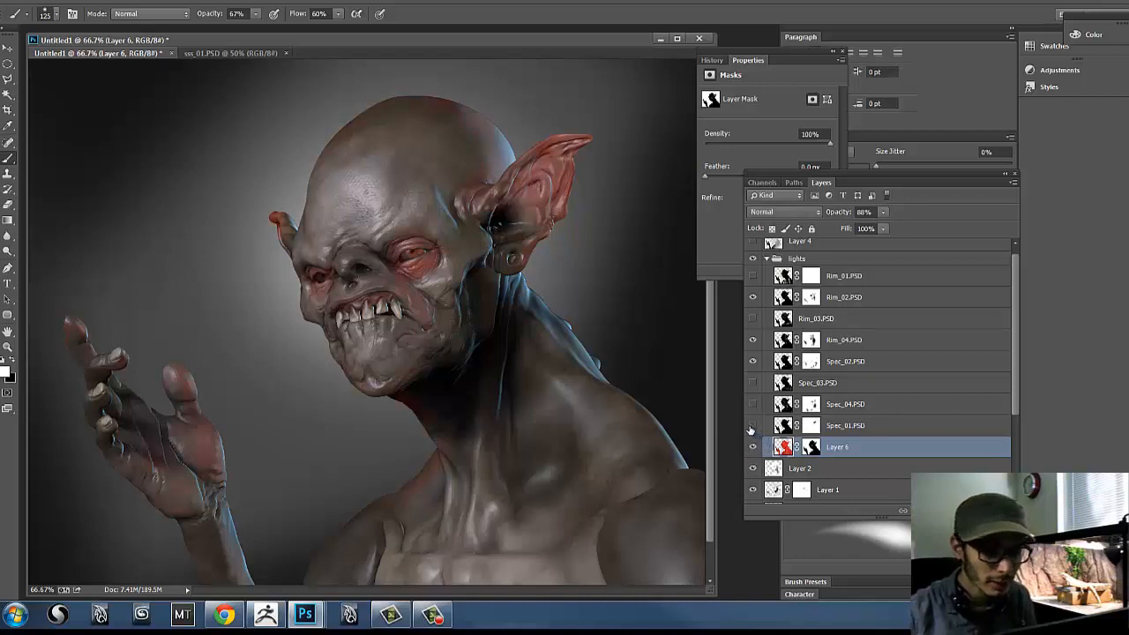
pyautogui.click(754, 299)
pyautogui.click(753, 299)
pyautogui.click(753, 299)
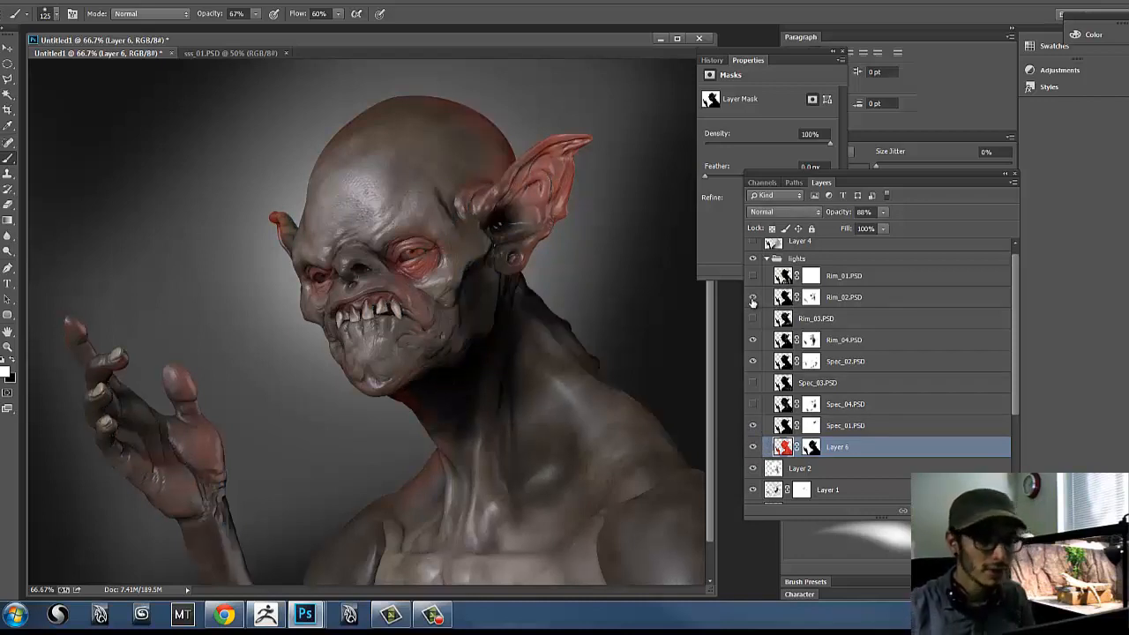
pyautogui.click(753, 299)
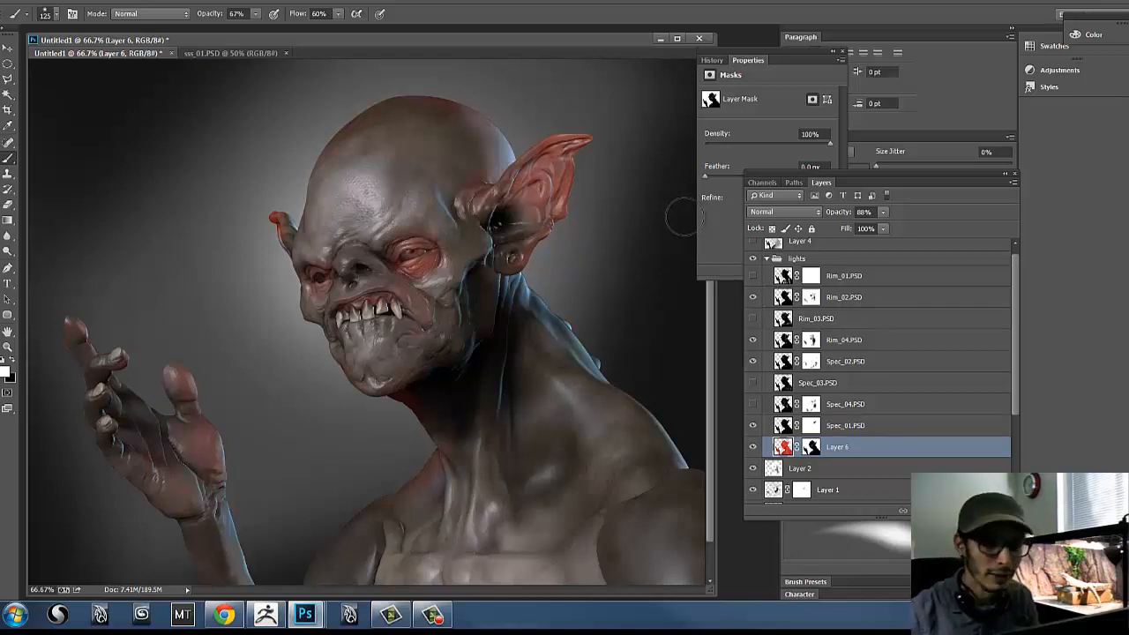
# Step: Check the Rim_02.PSD light hidden and shown, and touch up its mask in black over the neck
pyautogui.click(867, 298)
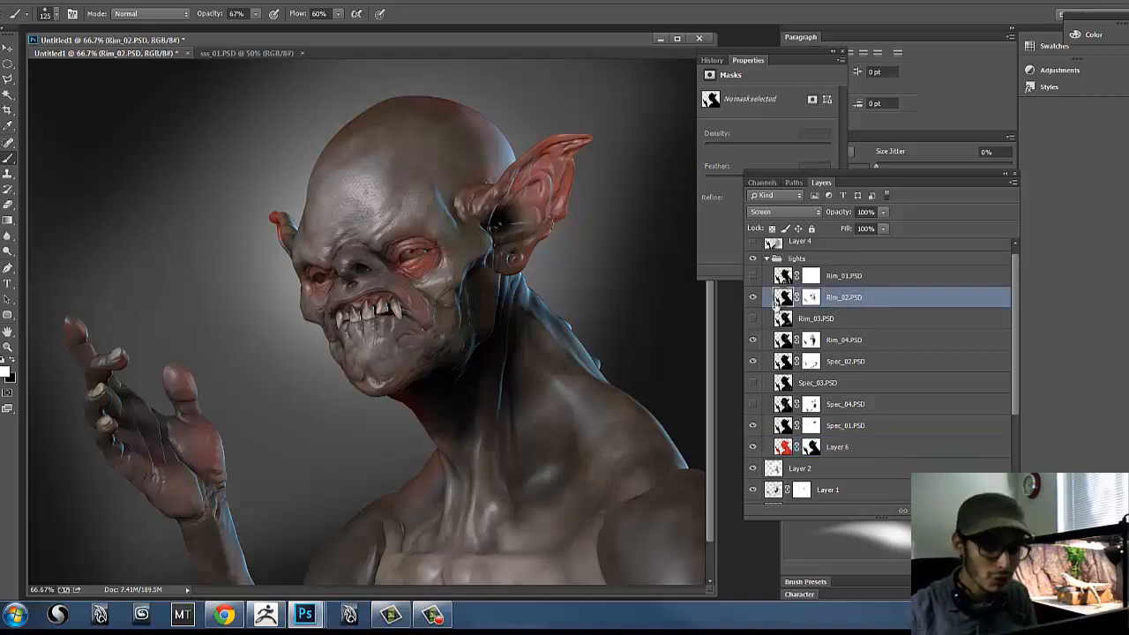
pyautogui.click(752, 297)
pyautogui.click(752, 298)
pyautogui.click(752, 297)
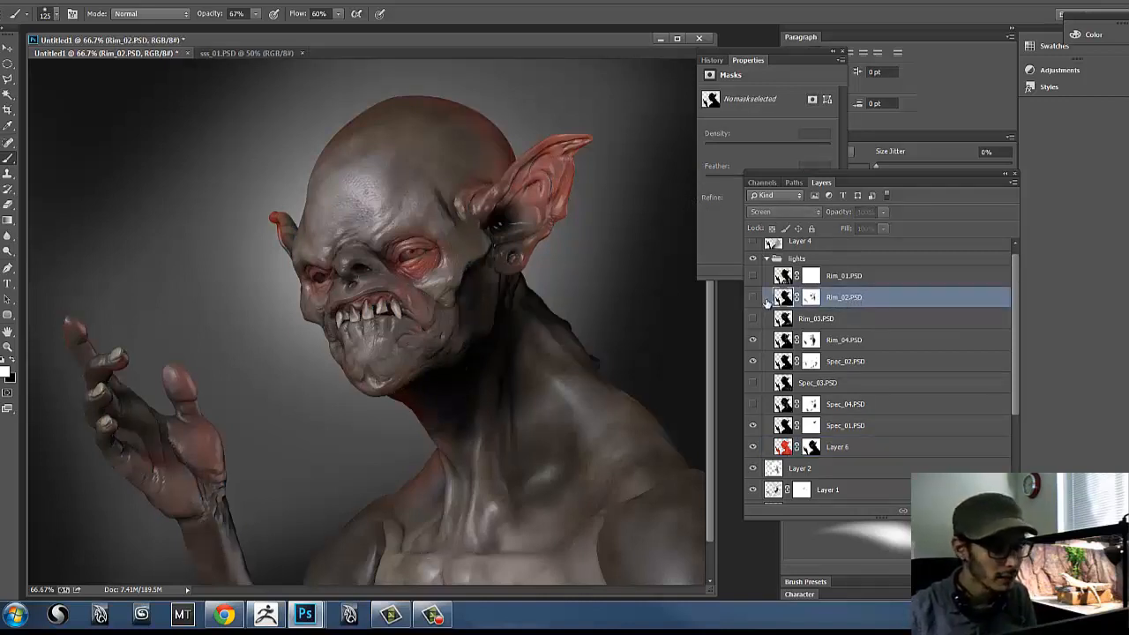
pyautogui.click(753, 297)
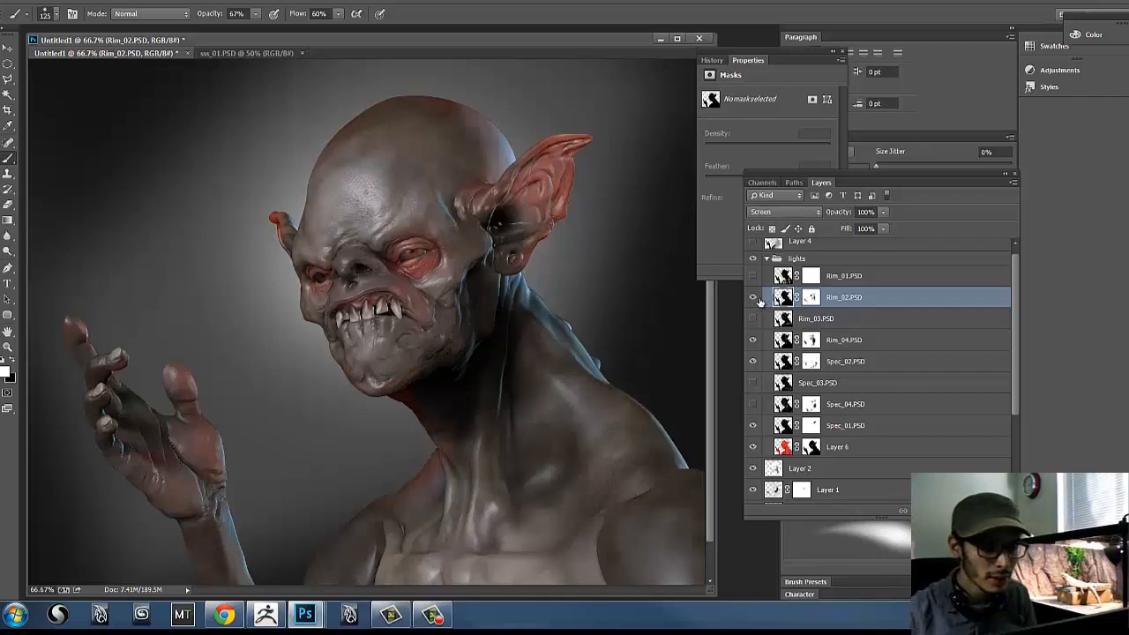
pyautogui.click(806, 298)
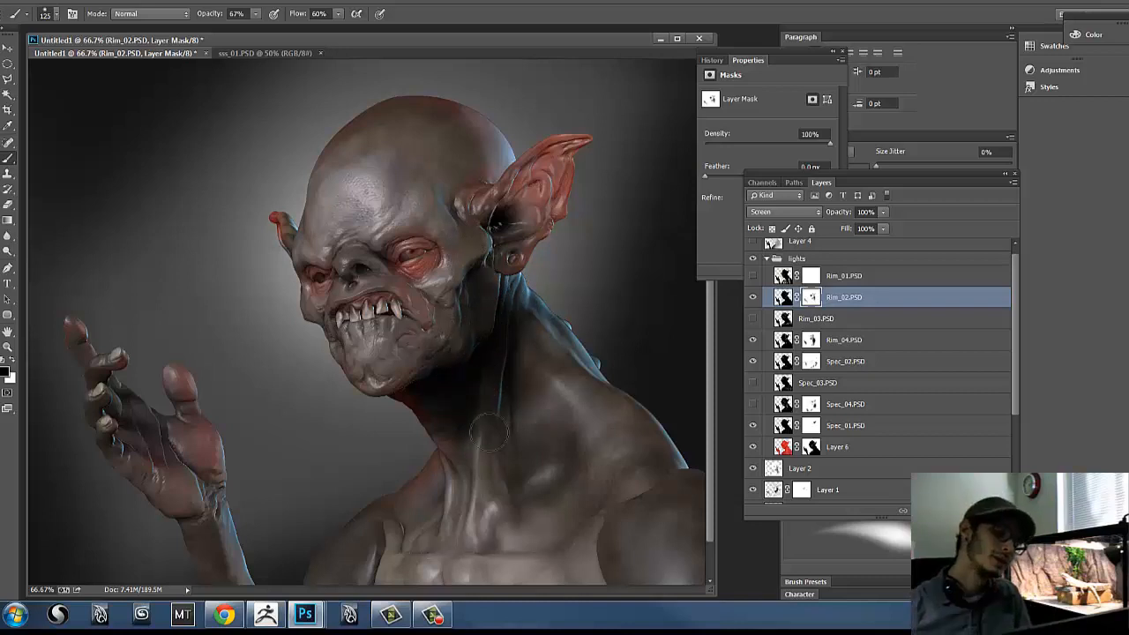
# Step: Compare the image with the Rim_04.PSD and Spec_02.PSD lights each hidden and shown
pyautogui.click(752, 341)
pyautogui.click(752, 340)
pyautogui.click(753, 361)
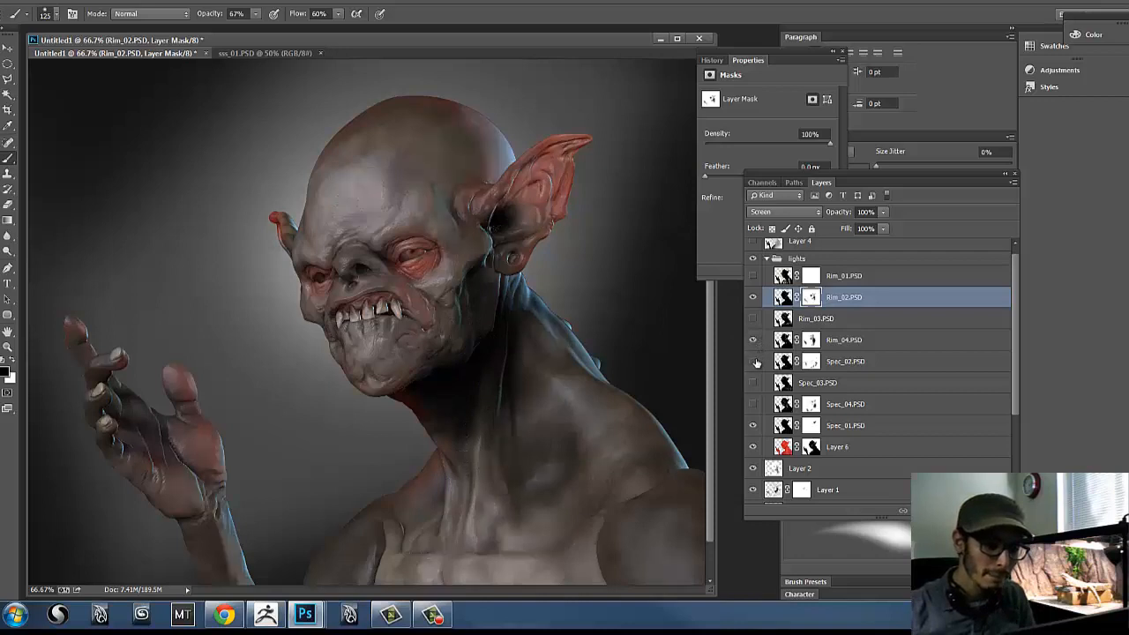
pyautogui.click(754, 362)
# Step: Inspect the Spec_02.PSD mask overlay and paint black on the mask with a 200 px brush to reduce the neck and chest highlights
pyautogui.click(809, 361)
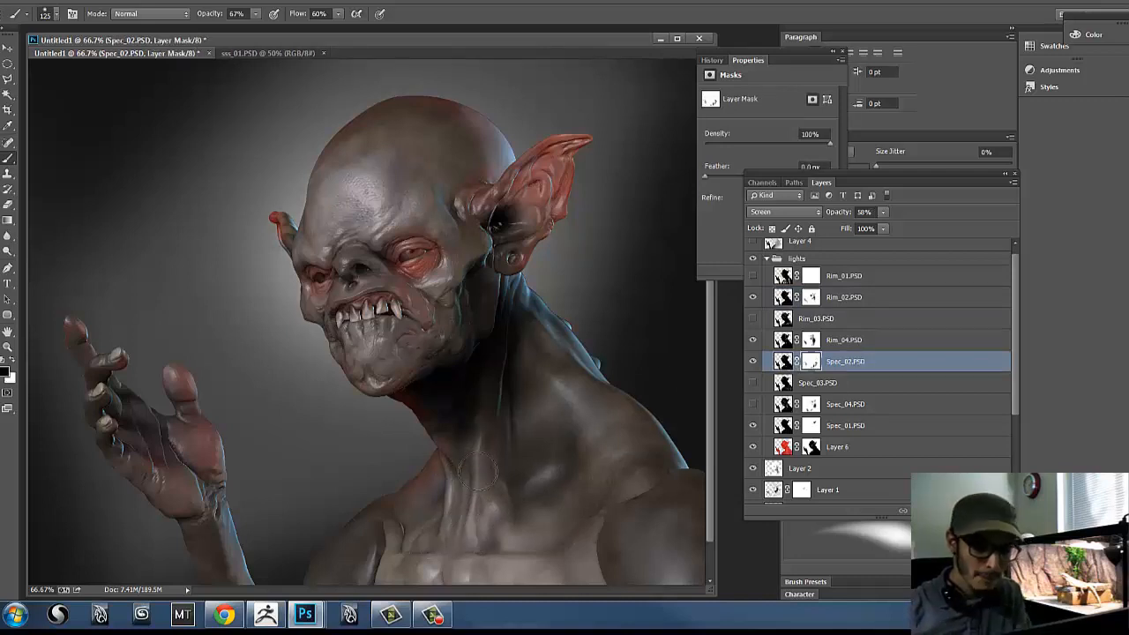
pyautogui.press('\\')
pyautogui.press(']')
pyautogui.press(']')
pyautogui.press(']')
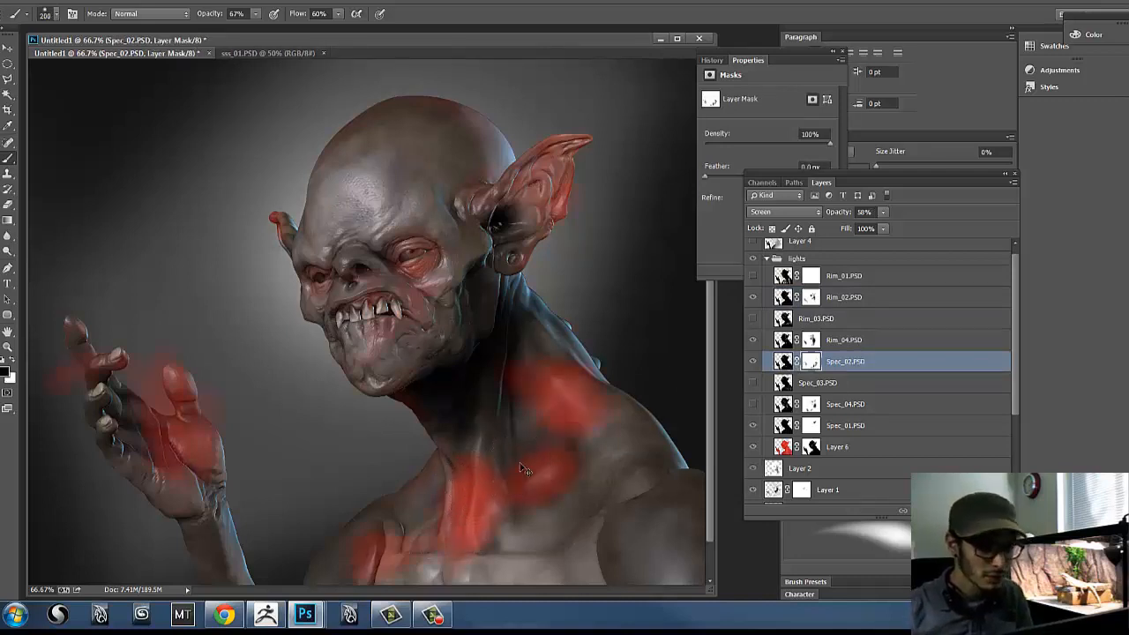
pyautogui.hotkey('alt', ']')
pyautogui.hotkey('alt', ']')
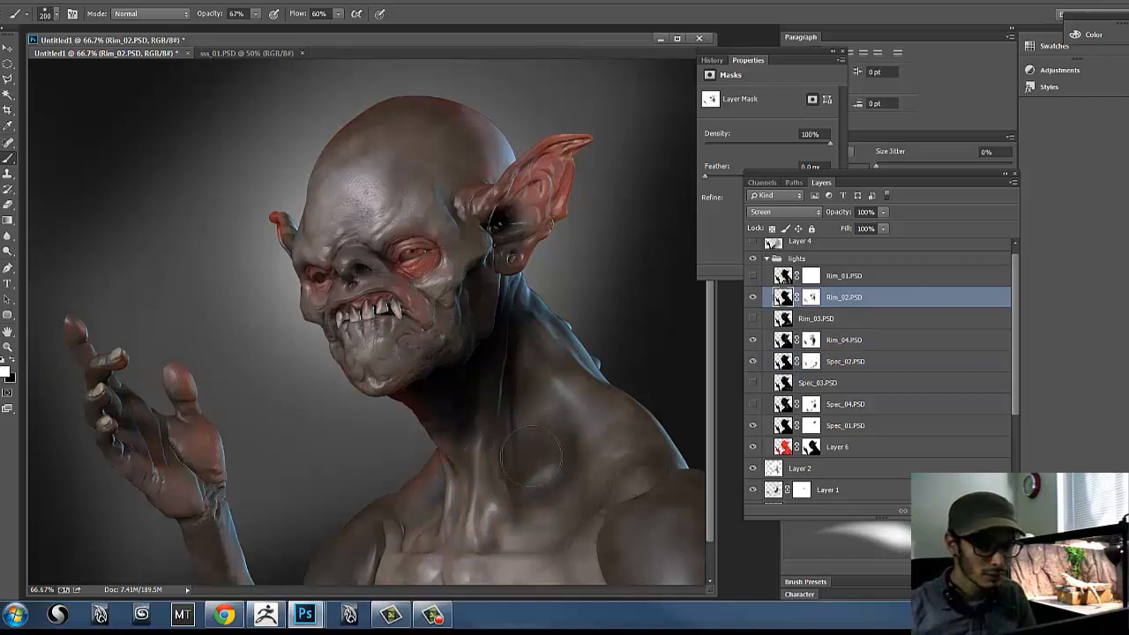
pyautogui.click(829, 364)
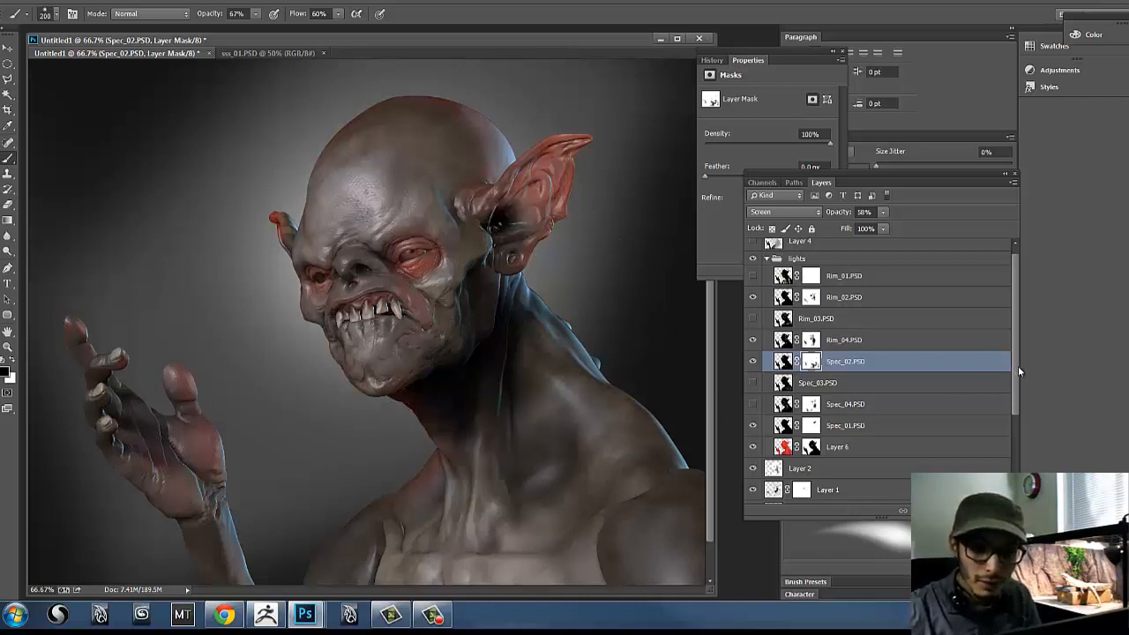
# Step: Show the Spec_03.PSD light and make it the active layer, and check Spec_04.PSD shown before leaving it hidden
pyautogui.moveTo(1017, 366); pyautogui.dragTo(1023, 358)
pyautogui.click(752, 391)
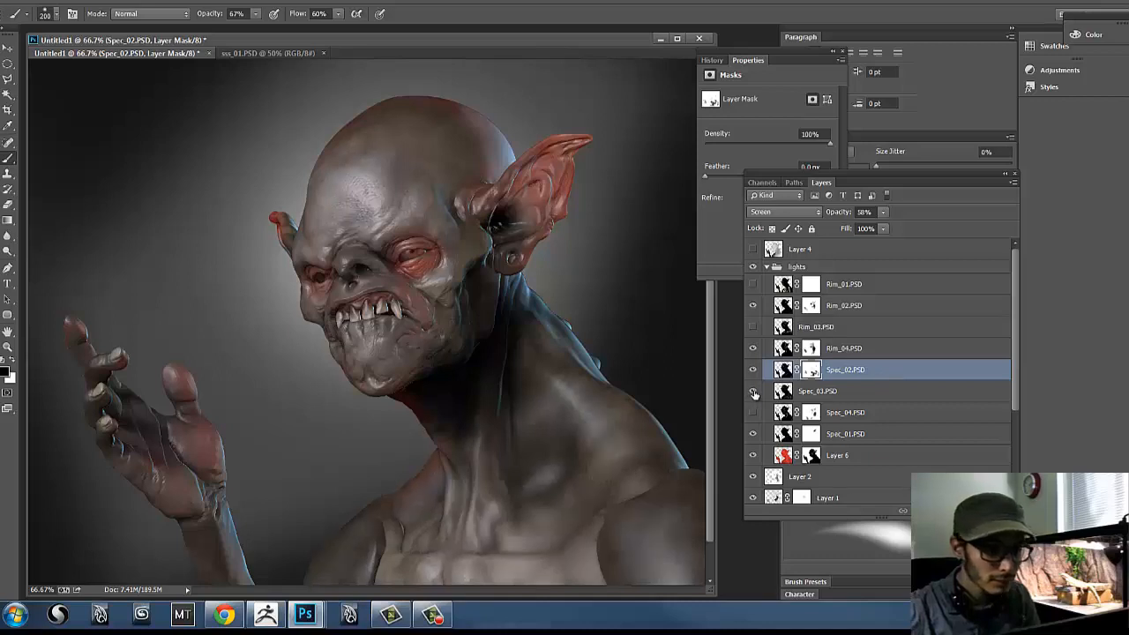
pyautogui.click(798, 391)
pyautogui.click(752, 413)
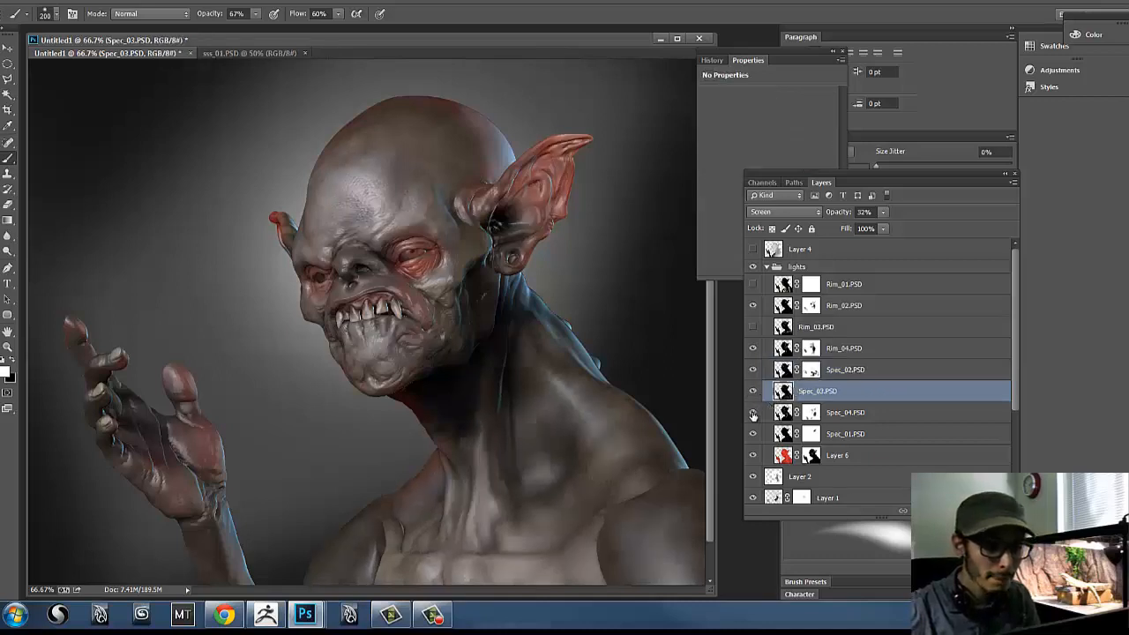
pyautogui.click(753, 413)
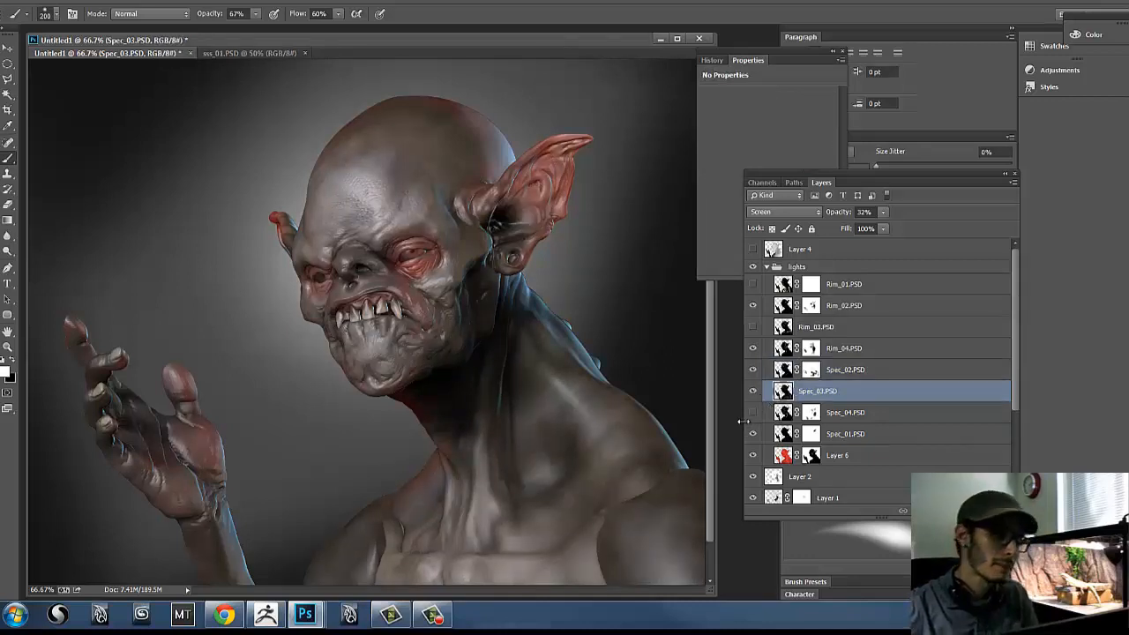
# Step: Compare the image with the Spec_03.PSD light hidden and shown, leaving Spec_03.PSD visible and active and Spec_04.PSD hidden
pyautogui.click(750, 417)
pyautogui.click(751, 418)
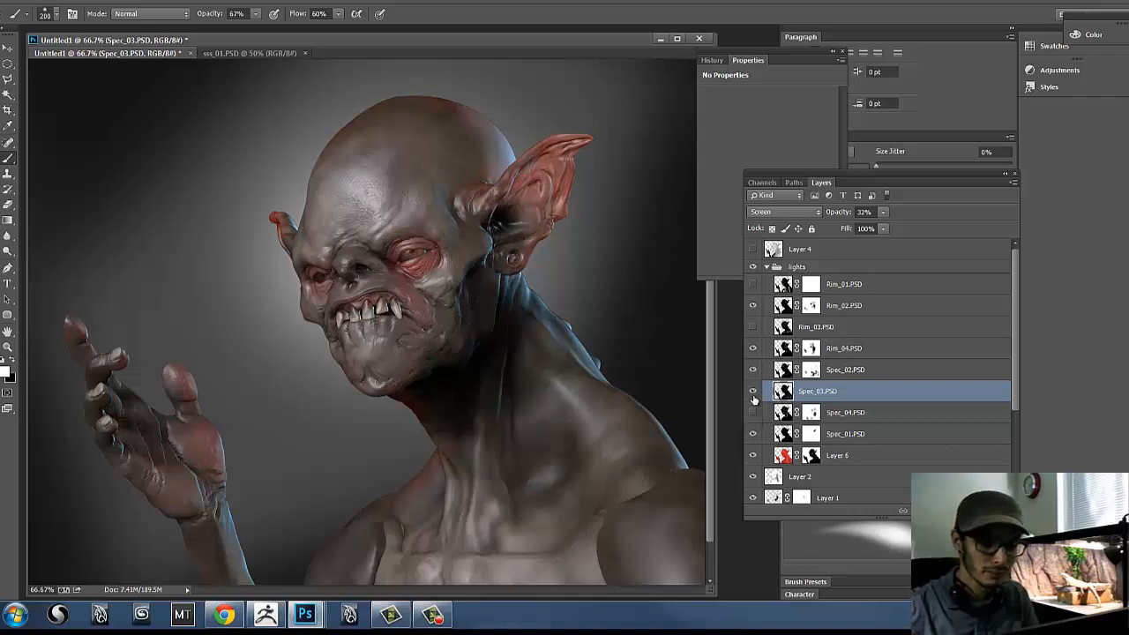
pyautogui.click(753, 412)
pyautogui.click(764, 408)
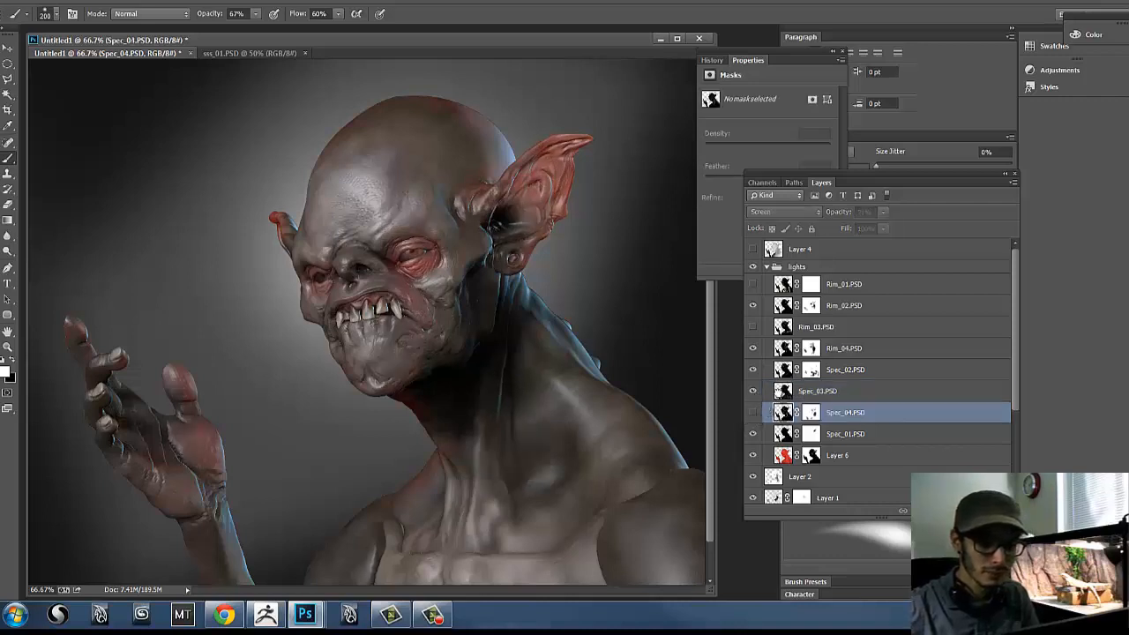
pyautogui.click(764, 390)
pyautogui.click(752, 392)
pyautogui.click(752, 394)
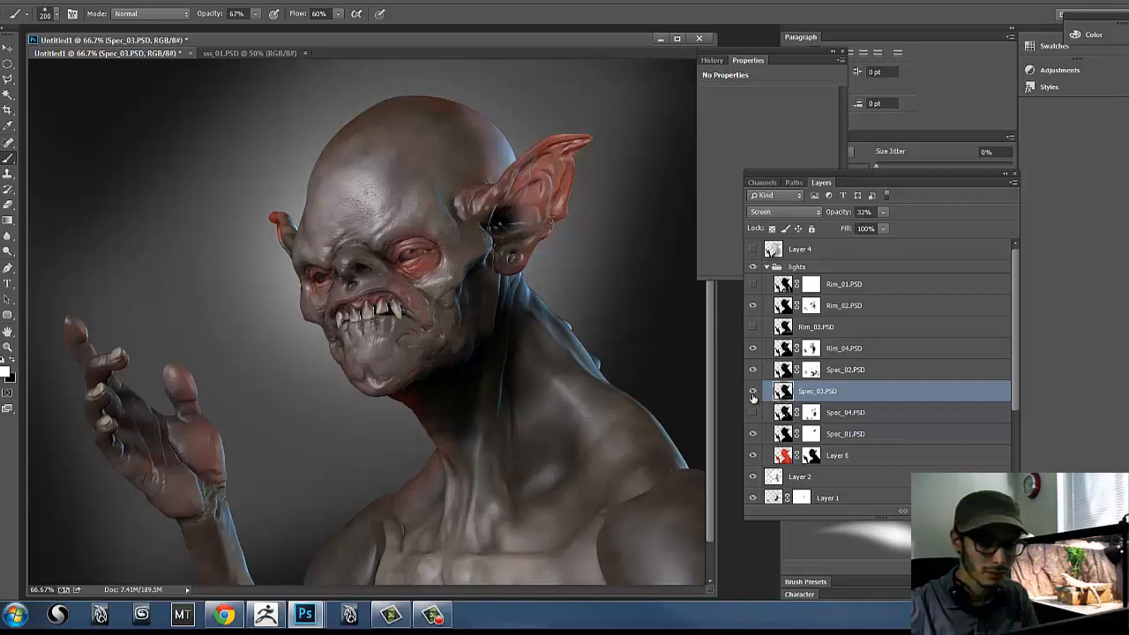
# Step: Check Layer 2 hidden and shown, duplicate it, compare the effect of the copy, and lower the copy's opacity to about 61%
pyautogui.scroll(-5, 1009, 394)
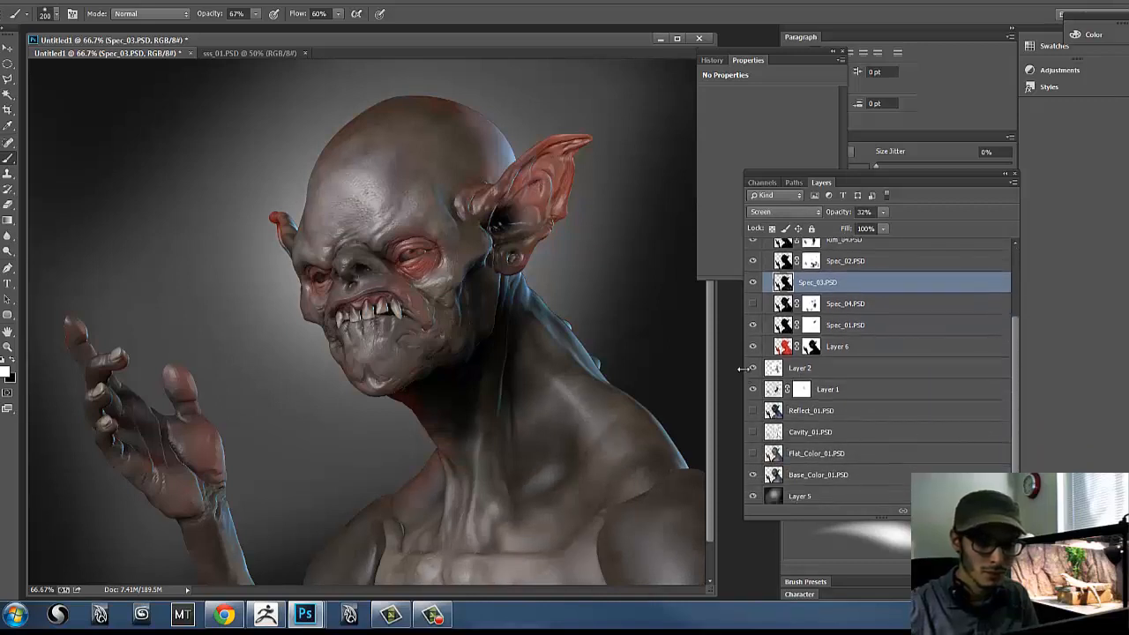
pyautogui.click(753, 369)
pyautogui.click(753, 369)
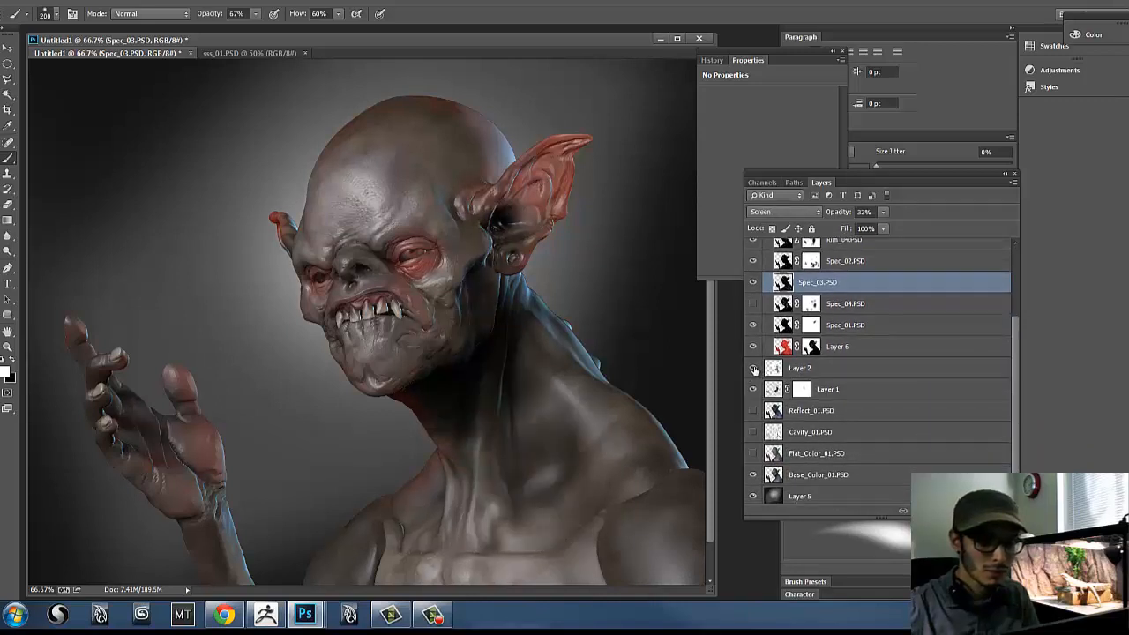
pyautogui.click(789, 370)
pyautogui.moveTo(929, 375); pyautogui.dragTo(986, 510)
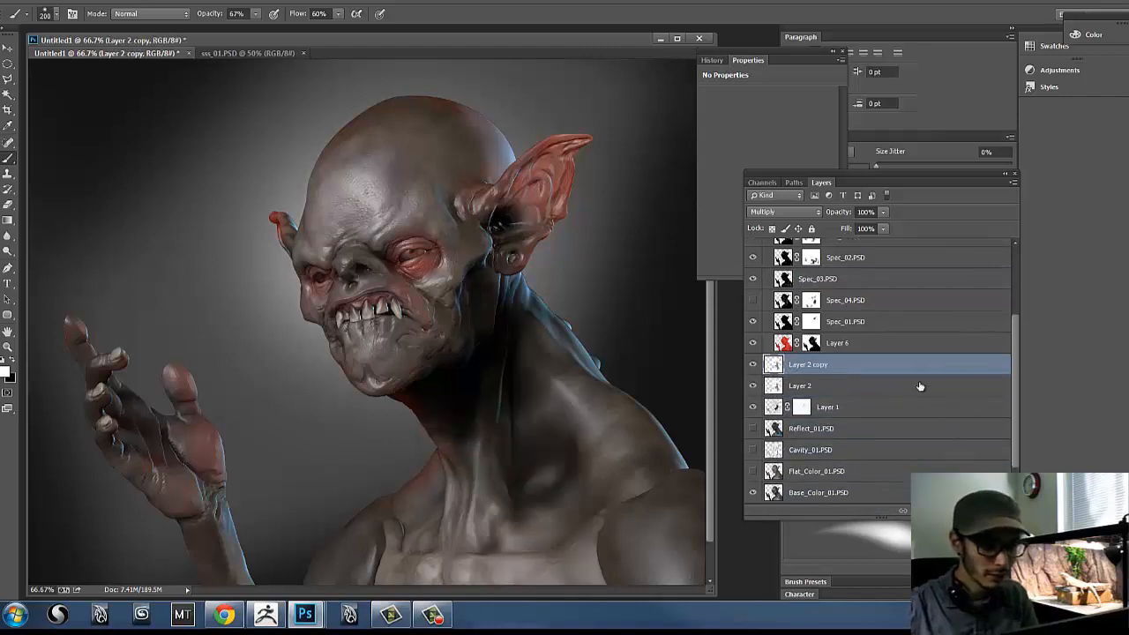
pyautogui.click(754, 366)
pyautogui.click(754, 366)
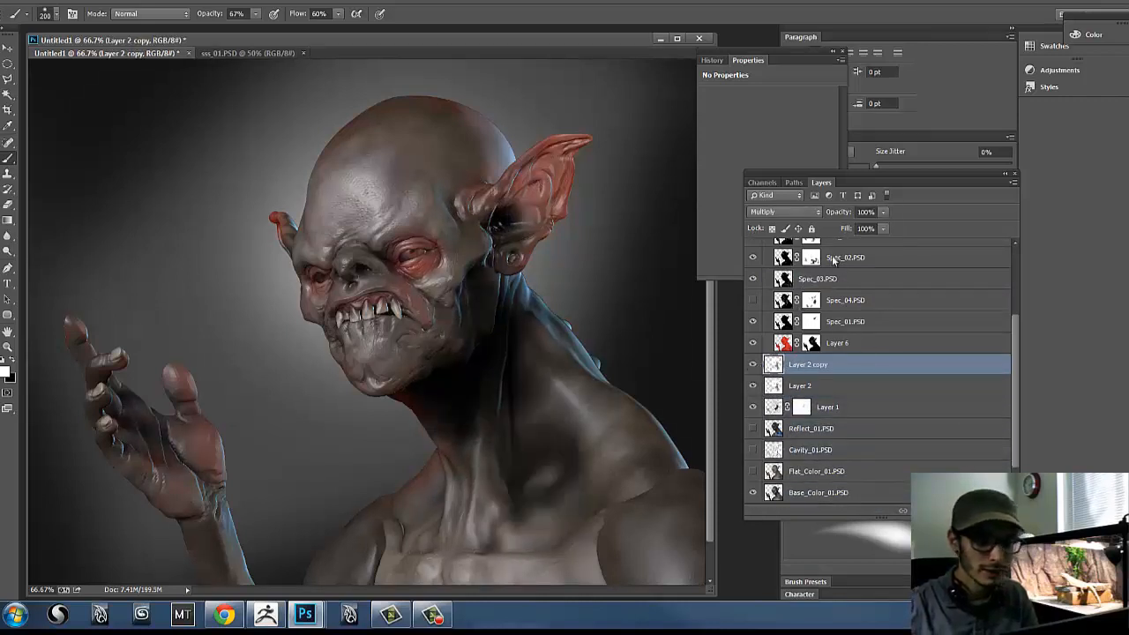
pyautogui.click(886, 214)
pyautogui.moveTo(884, 226); pyautogui.dragTo(861, 228)
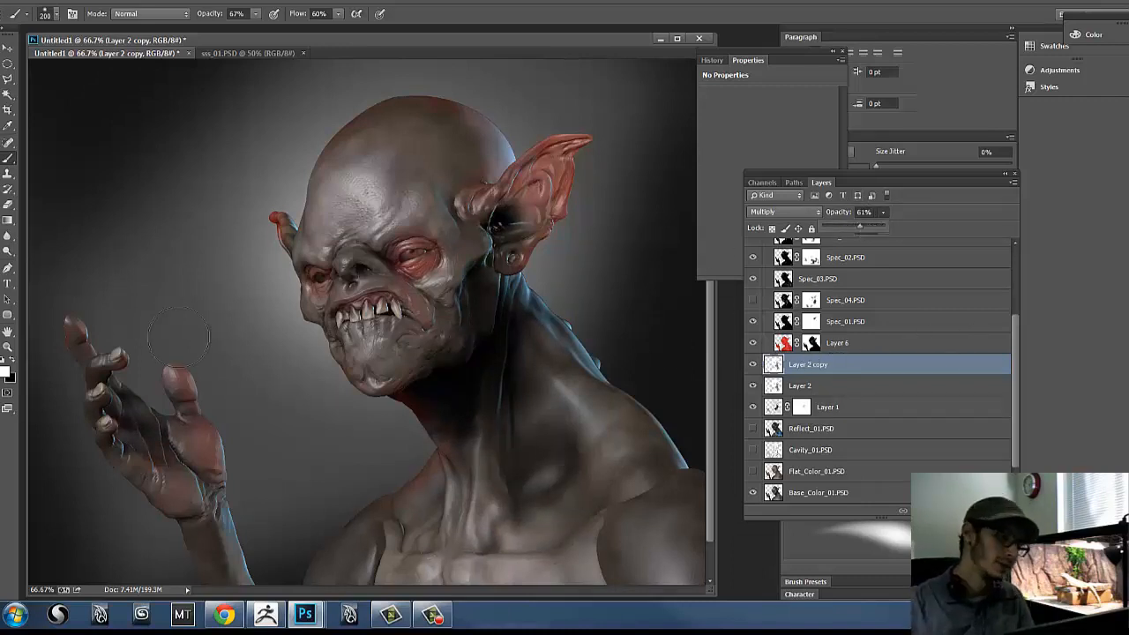
# Step: Check Layer 1 hidden and shown, duplicate it with its mask, and move the copy above the lights group
pyautogui.click(889, 410)
pyautogui.click(889, 409)
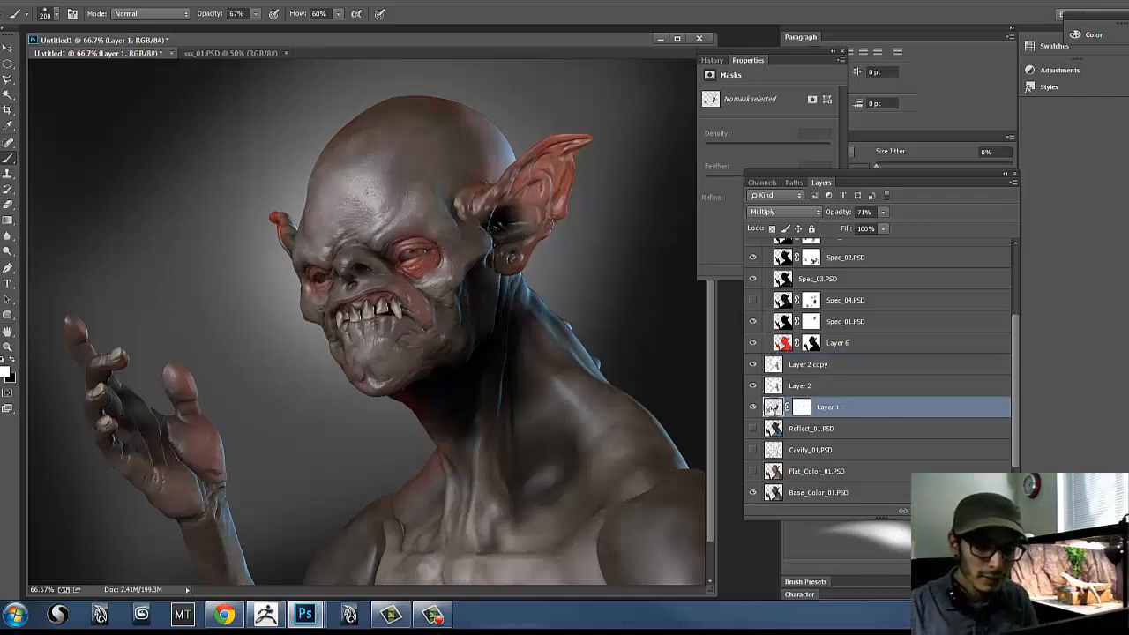
pyautogui.click(752, 410)
pyautogui.click(752, 410)
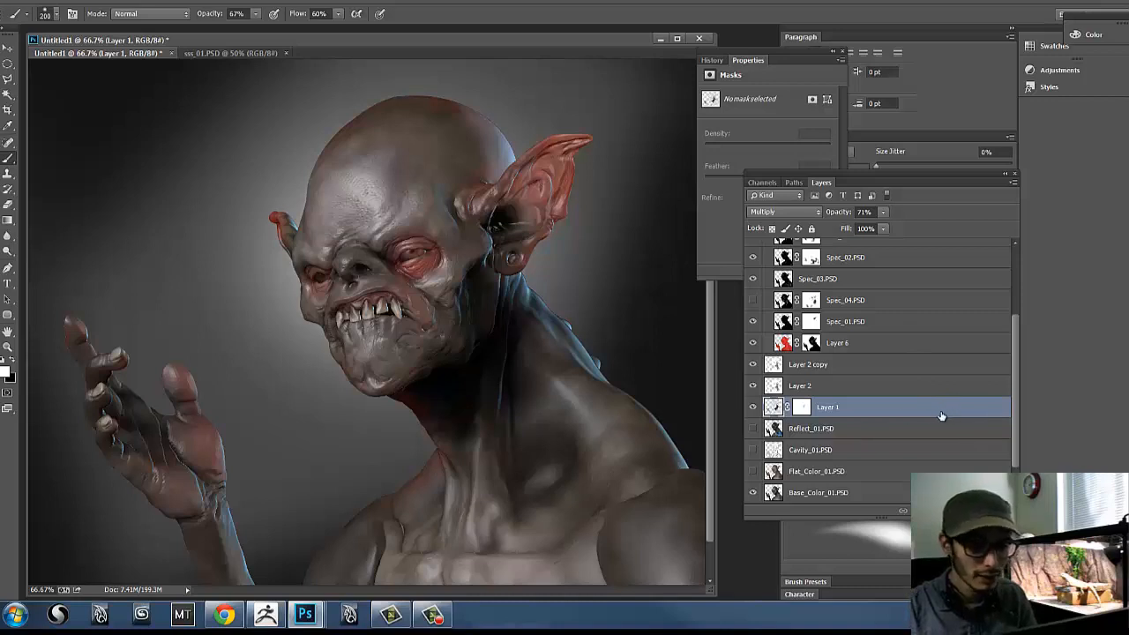
pyautogui.hotkey('ctrl', 'j')
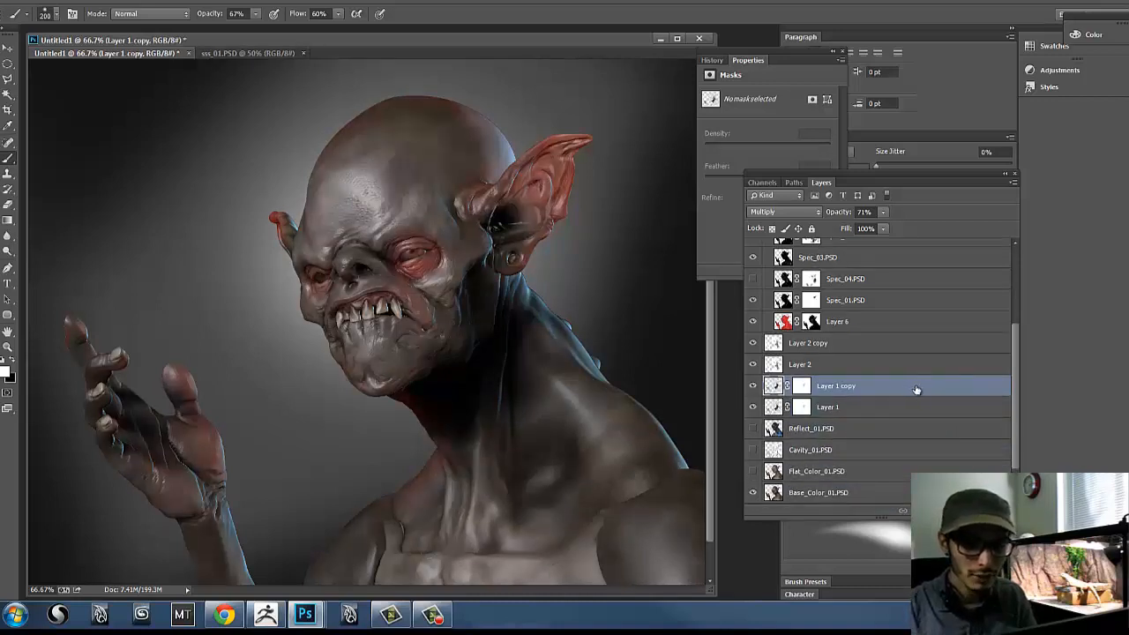
pyautogui.moveTo(915, 389); pyautogui.dragTo(889, 270)
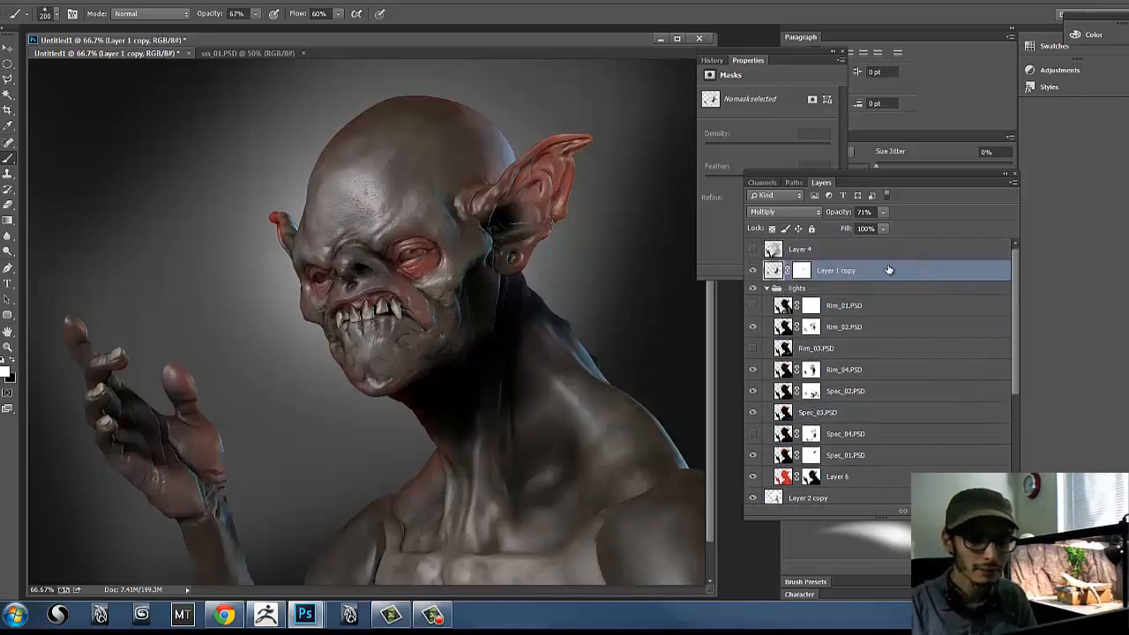
# Step: Compare the image with Layer 1 copy and the Rim_02.PSD and Rim_04.PSD lights hidden and shown
pyautogui.click(753, 271)
pyautogui.click(753, 271)
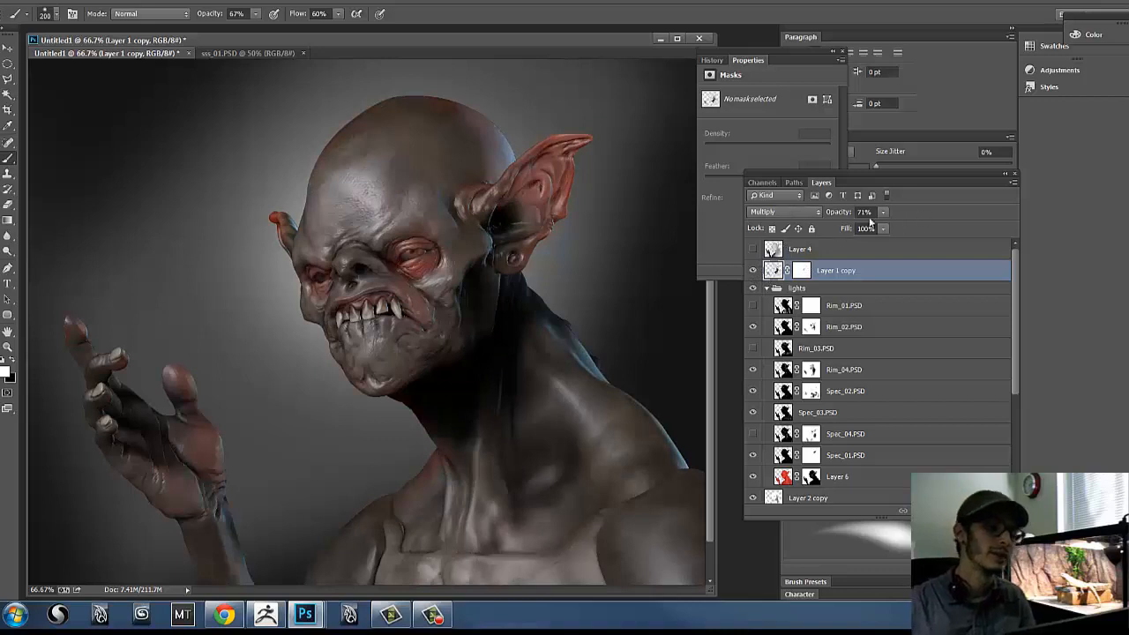
pyautogui.click(752, 329)
pyautogui.click(752, 369)
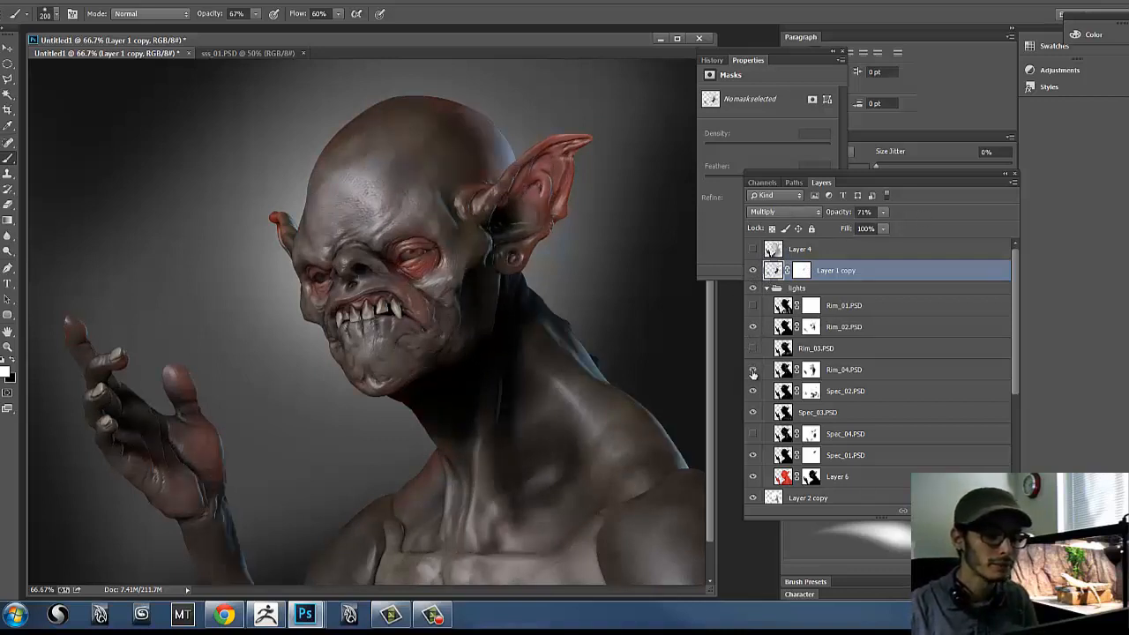
pyautogui.click(752, 370)
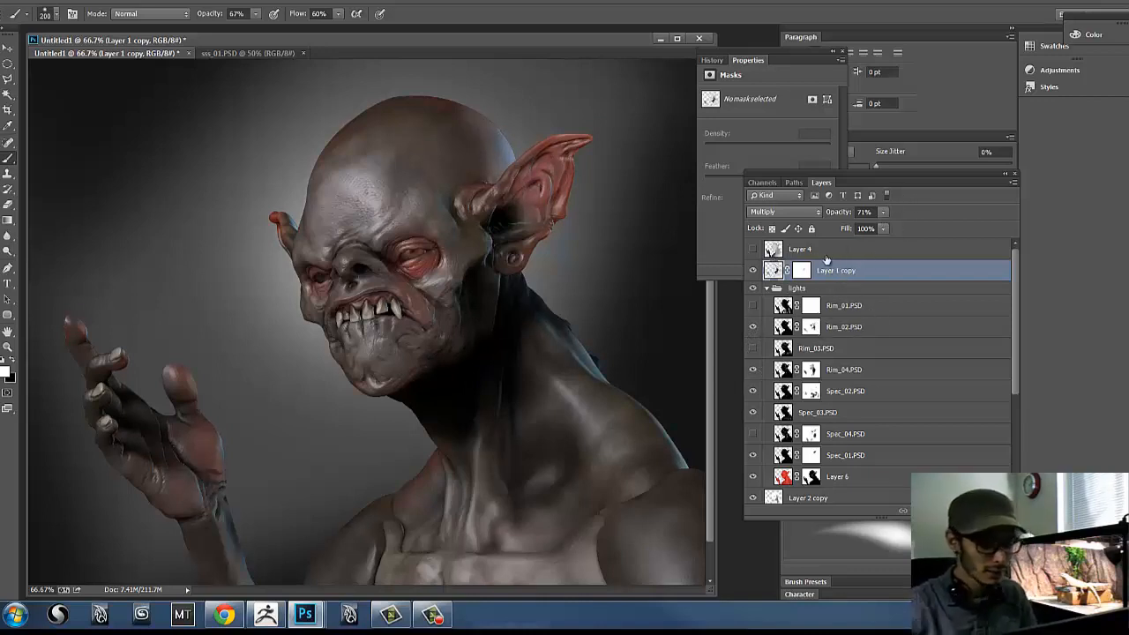
# Step: Colorize Layer 1 copy with Hue/Saturation at hue 184, saturation 11 and slightly reduced lightness, and lower the layer's opacity to about 54%
pyautogui.press('i')
pyautogui.hotkey('ctrl', 'u')
pyautogui.click(877, 240)
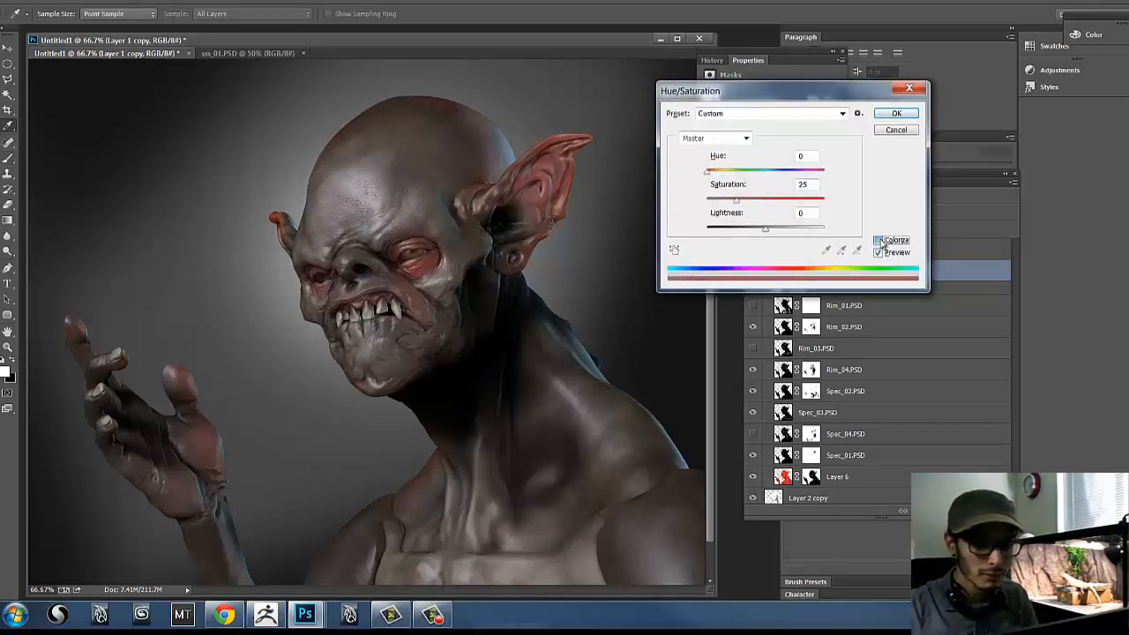
pyautogui.moveTo(707, 170); pyautogui.dragTo(766, 176)
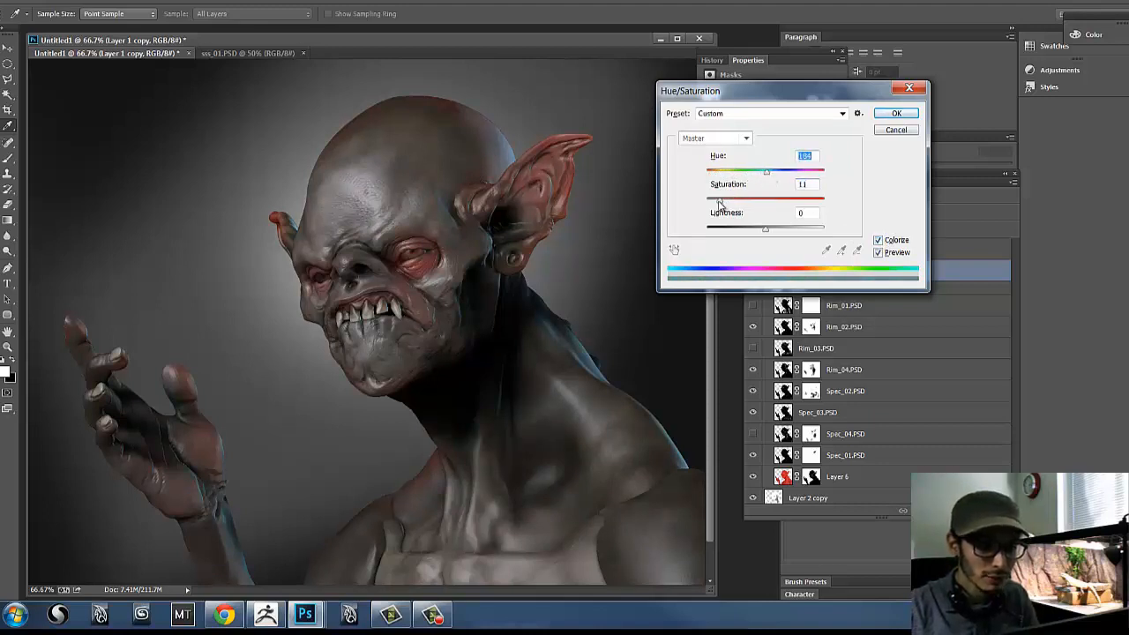
pyautogui.click(719, 203)
pyautogui.moveTo(766, 232); pyautogui.dragTo(761, 234)
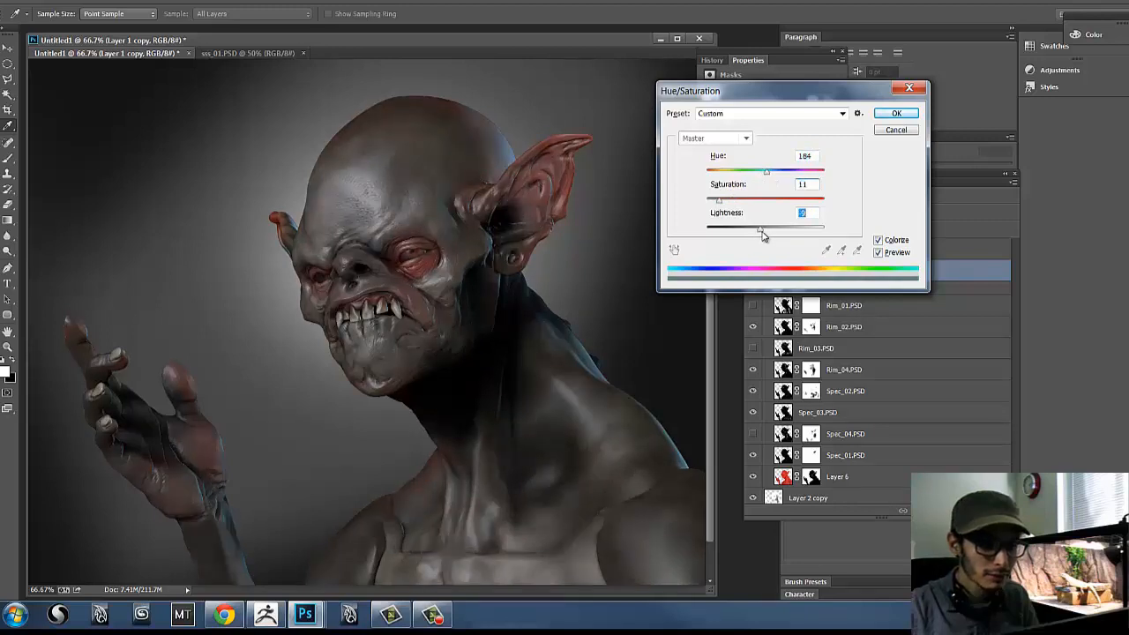
pyautogui.click(885, 119)
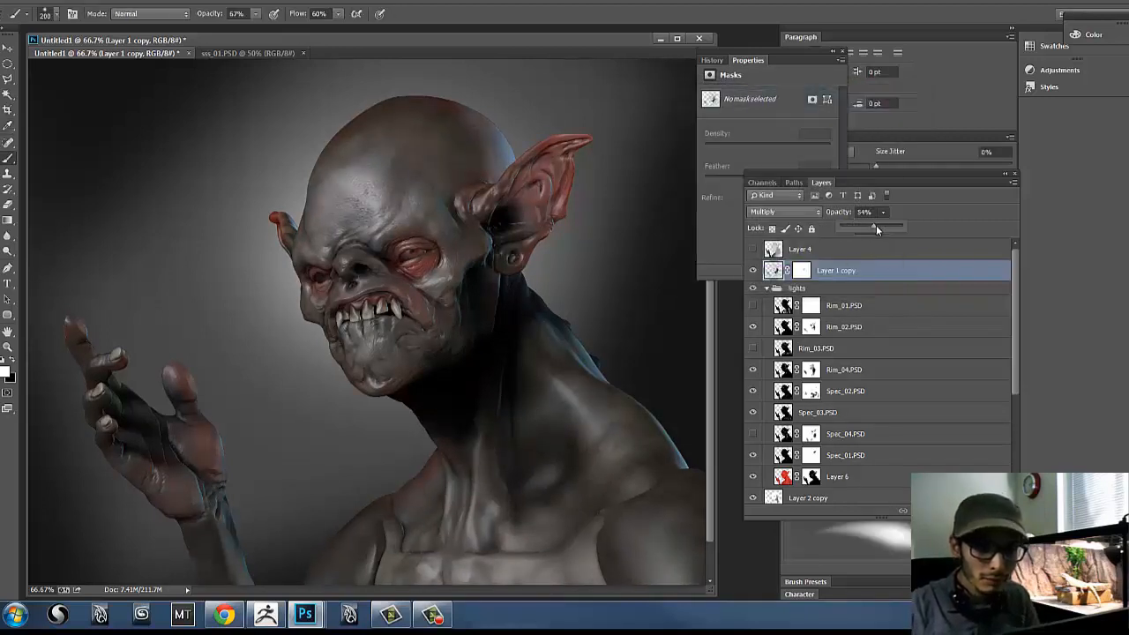
# Step: Show Layer 4 with the Overlay blend mode and compare the image with it hidden and shown
pyautogui.click(798, 250)
pyautogui.click(752, 249)
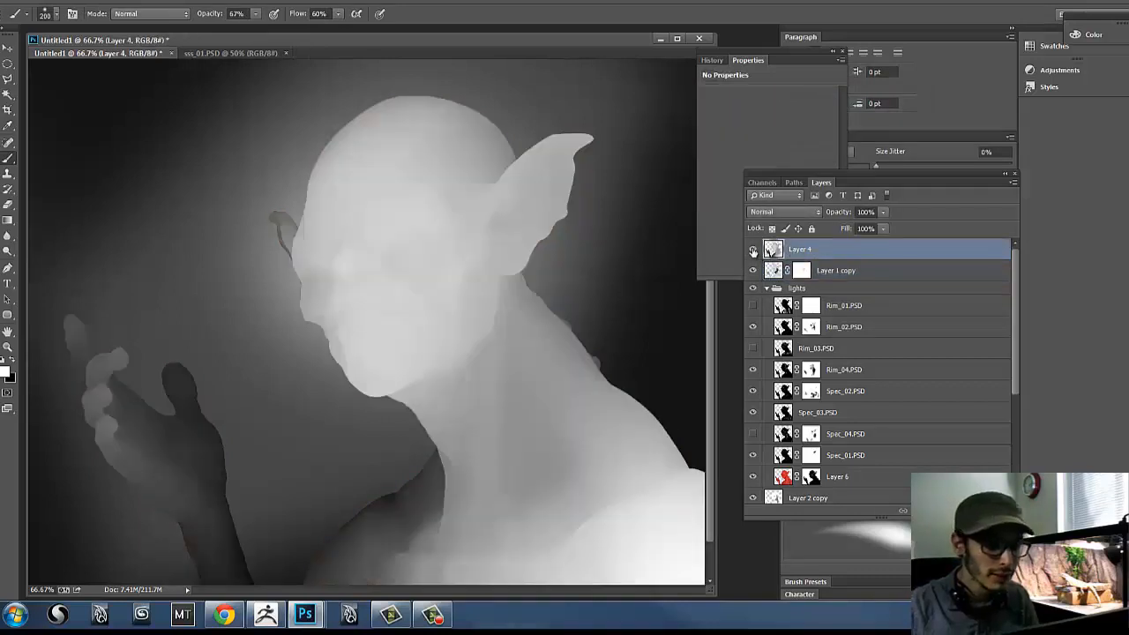
pyautogui.click(782, 211)
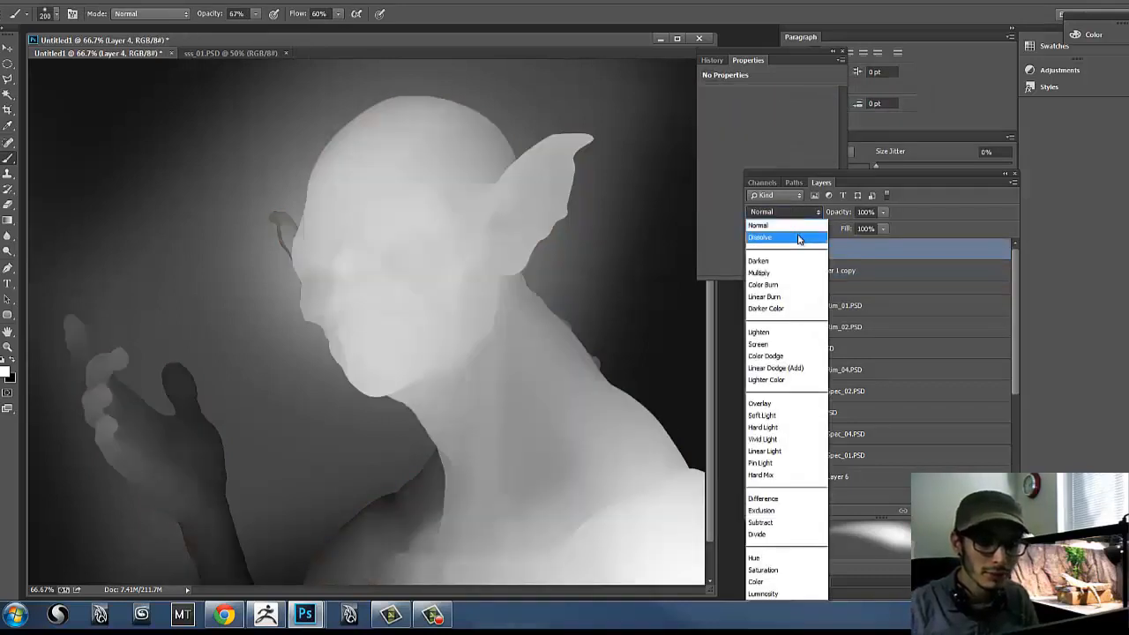
pyautogui.click(765, 404)
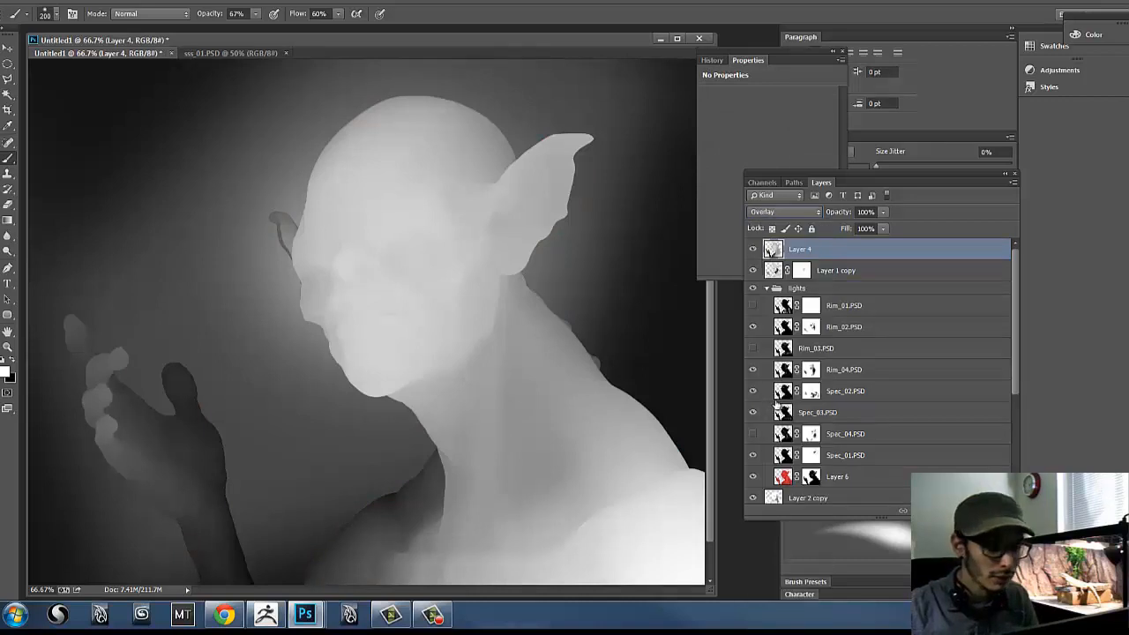
pyautogui.click(753, 250)
pyautogui.click(752, 249)
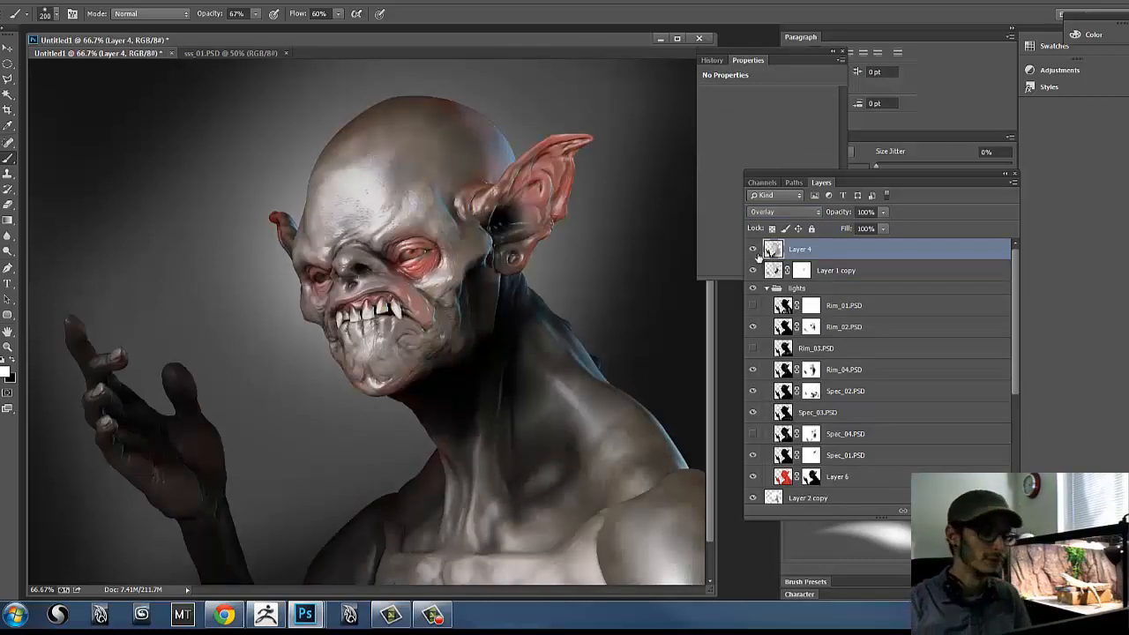
pyautogui.click(753, 250)
pyautogui.click(752, 250)
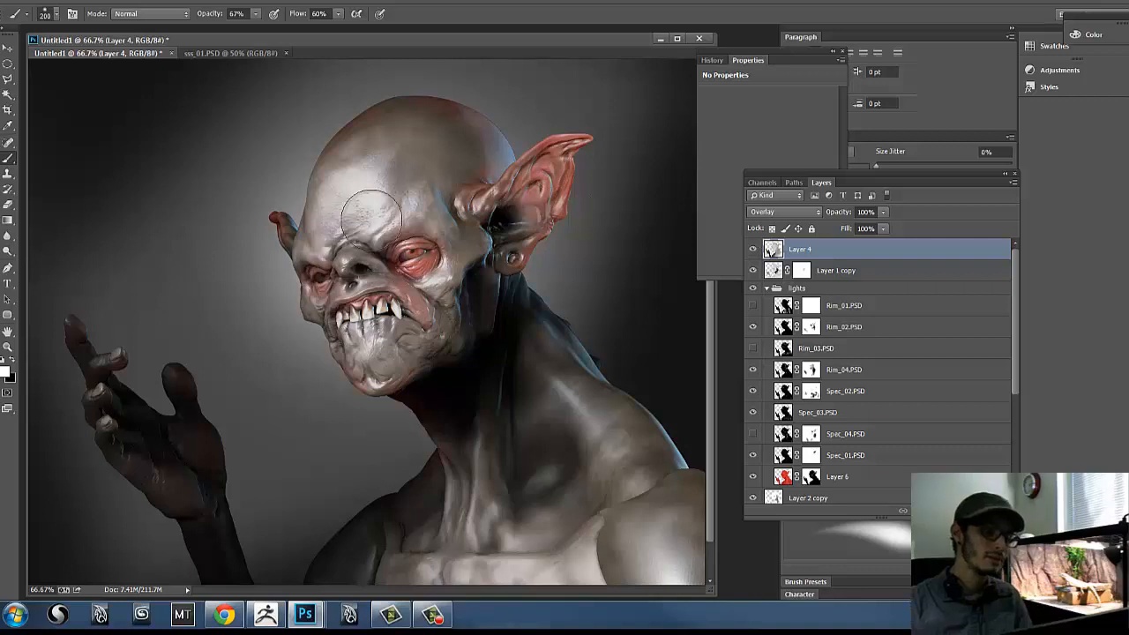
# Step: Try Layer 4 with inverted tones, compare it hidden and shown over the creature, and invert it back
pyautogui.click(811, 215)
pyautogui.click(919, 252)
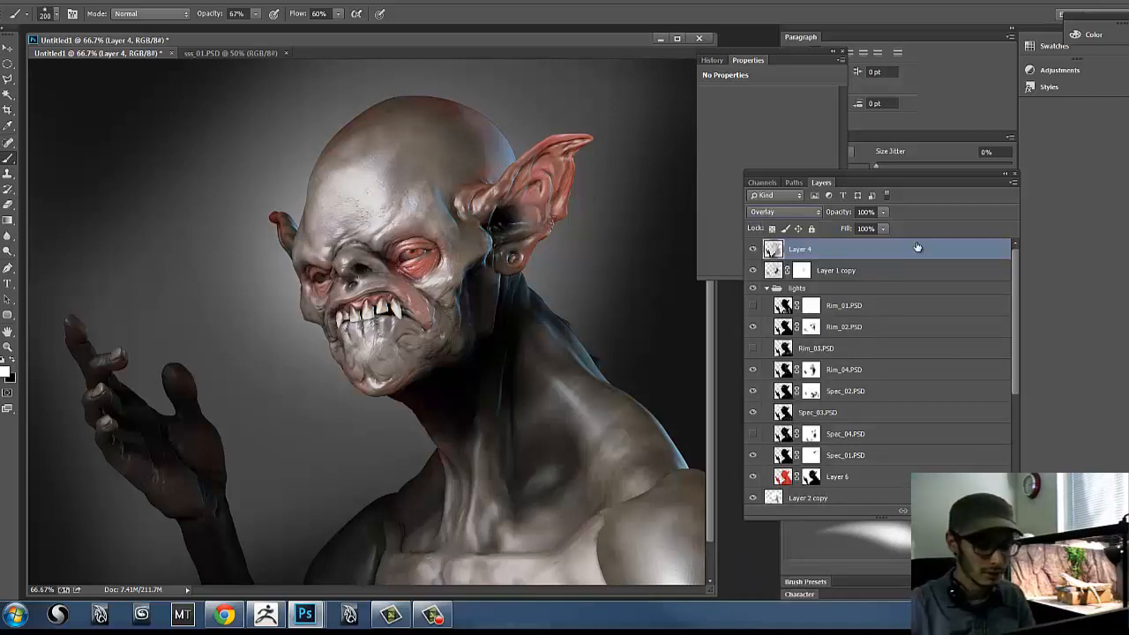
pyautogui.keyDown('ctrl'); pyautogui.click(916, 243); pyautogui.keyUp('ctrl')
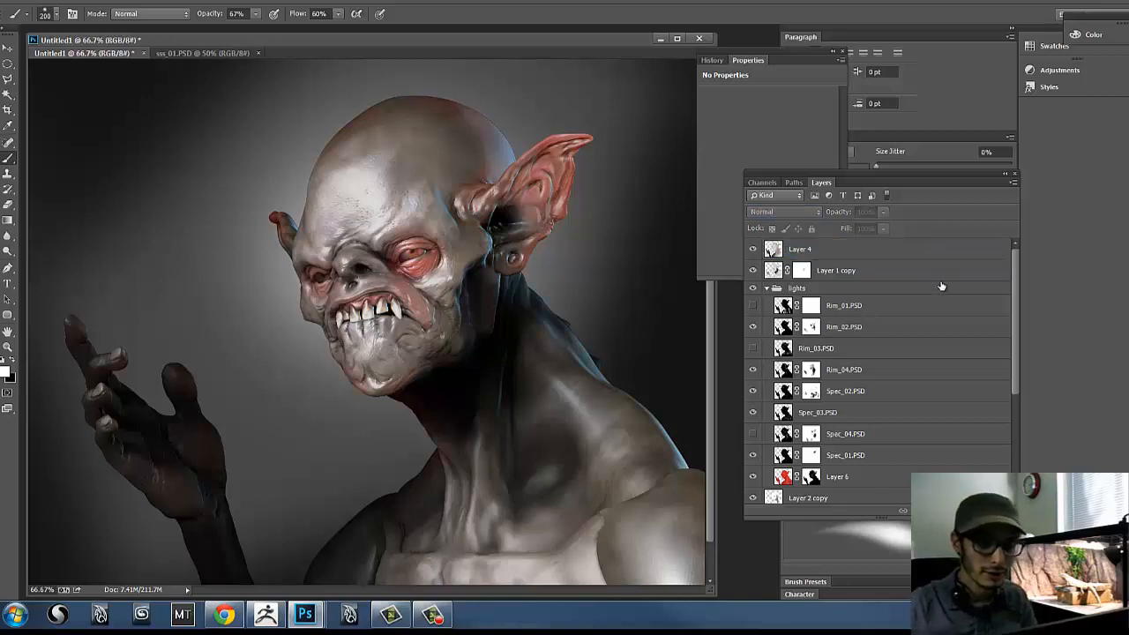
pyautogui.click(826, 250)
pyautogui.click(752, 251)
pyautogui.click(753, 254)
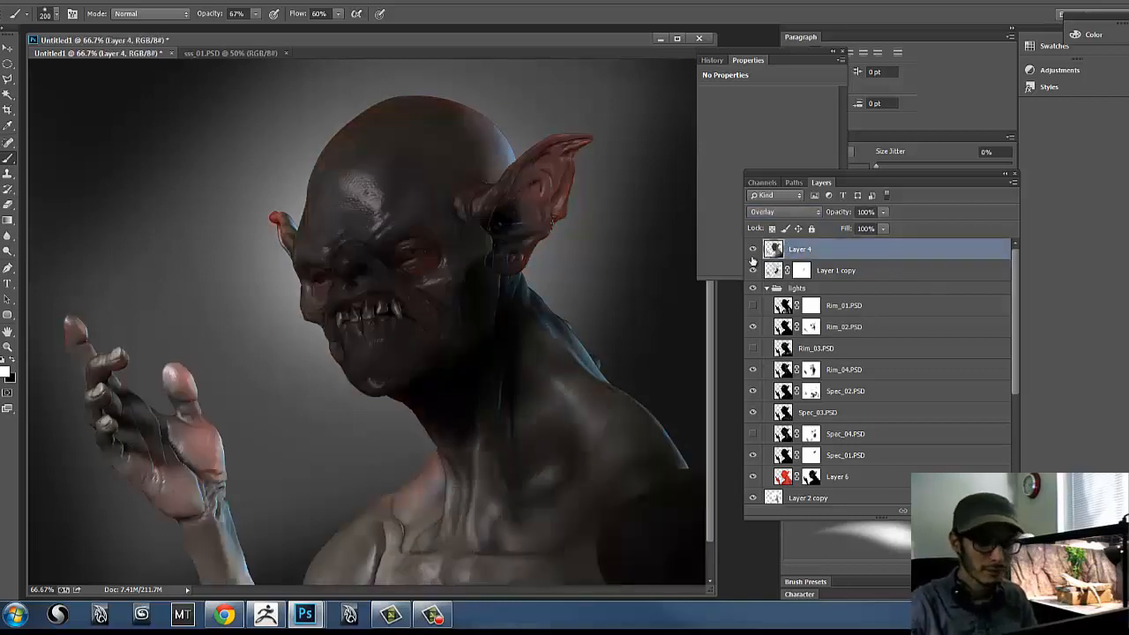
pyautogui.click(752, 254)
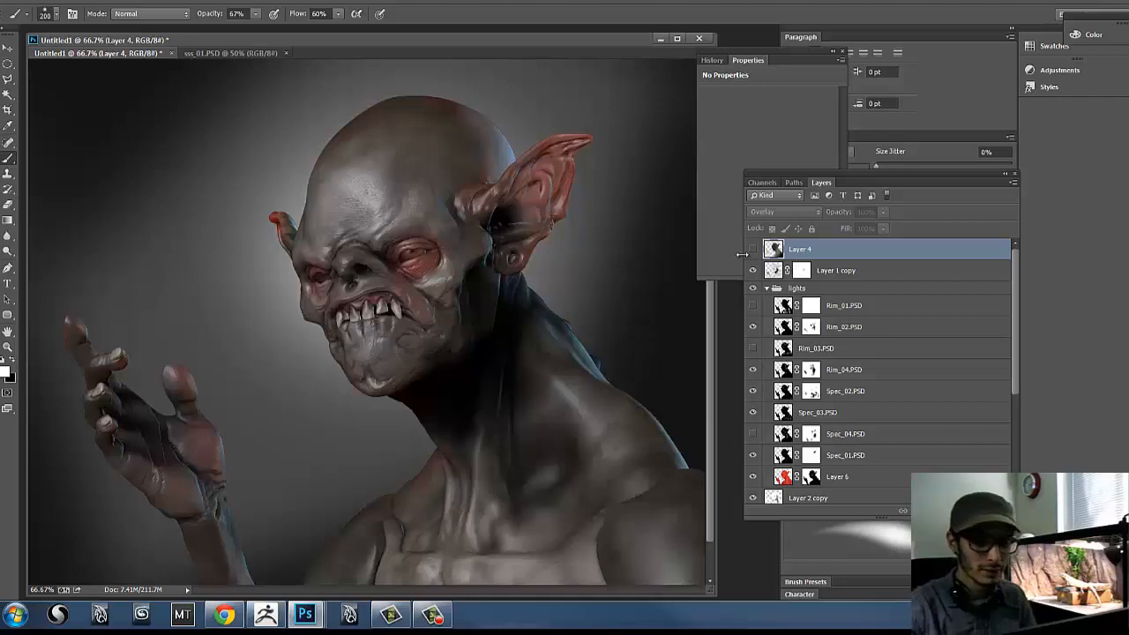
pyautogui.click(753, 249)
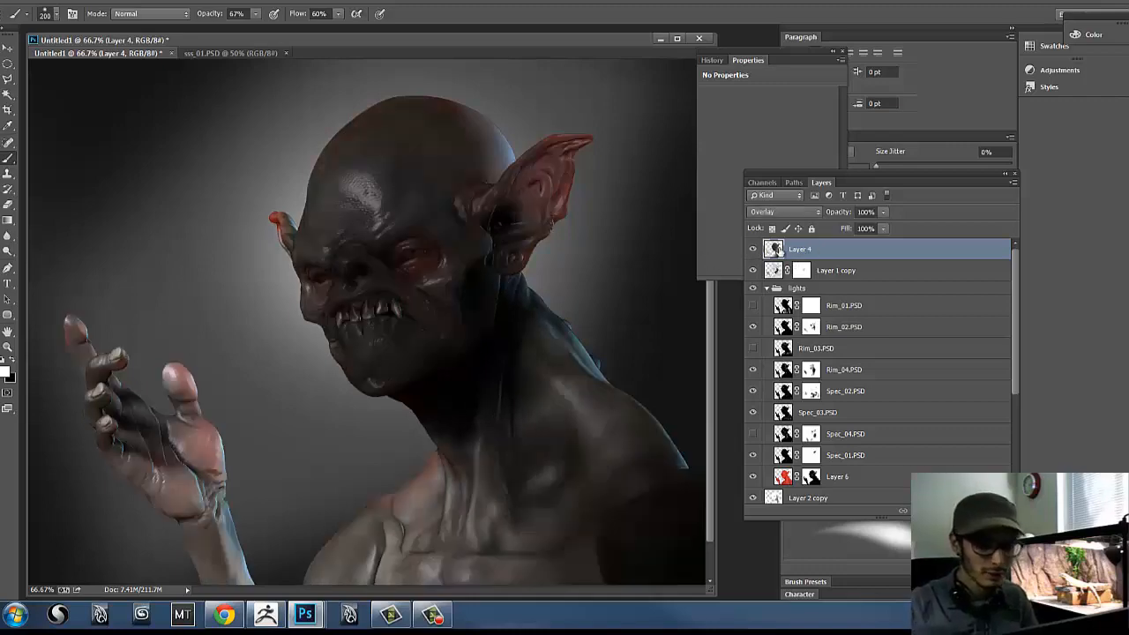
pyautogui.hotkey('ctrl', 'i')
pyautogui.keyDown('ctrl'); pyautogui.doubleClick(777, 250); pyautogui.keyUp('ctrl')
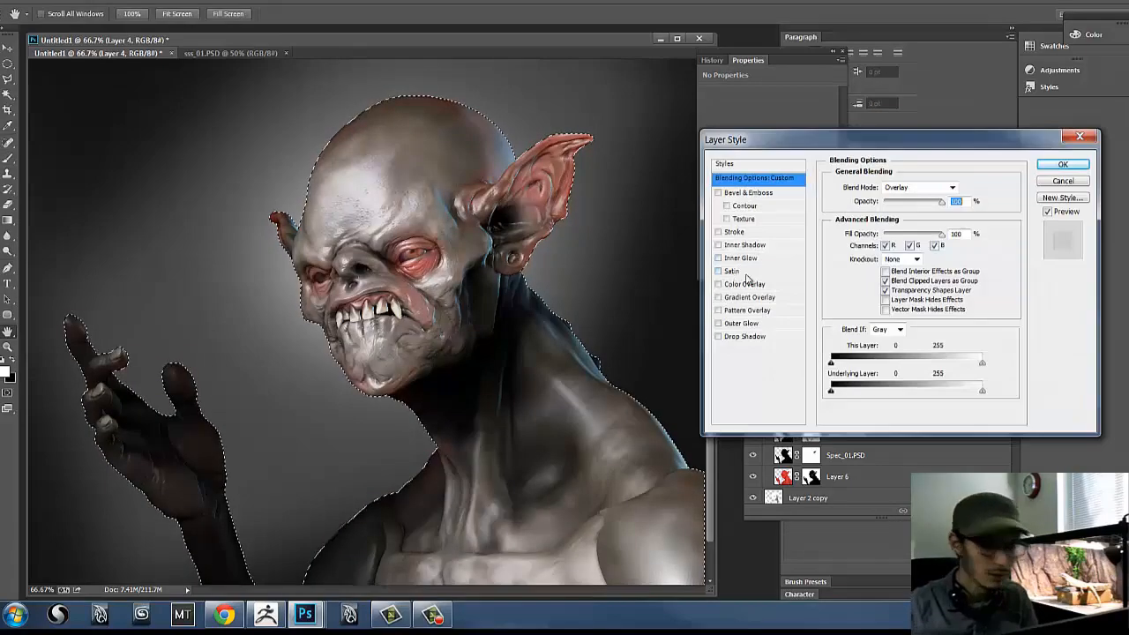
pyautogui.click(1063, 183)
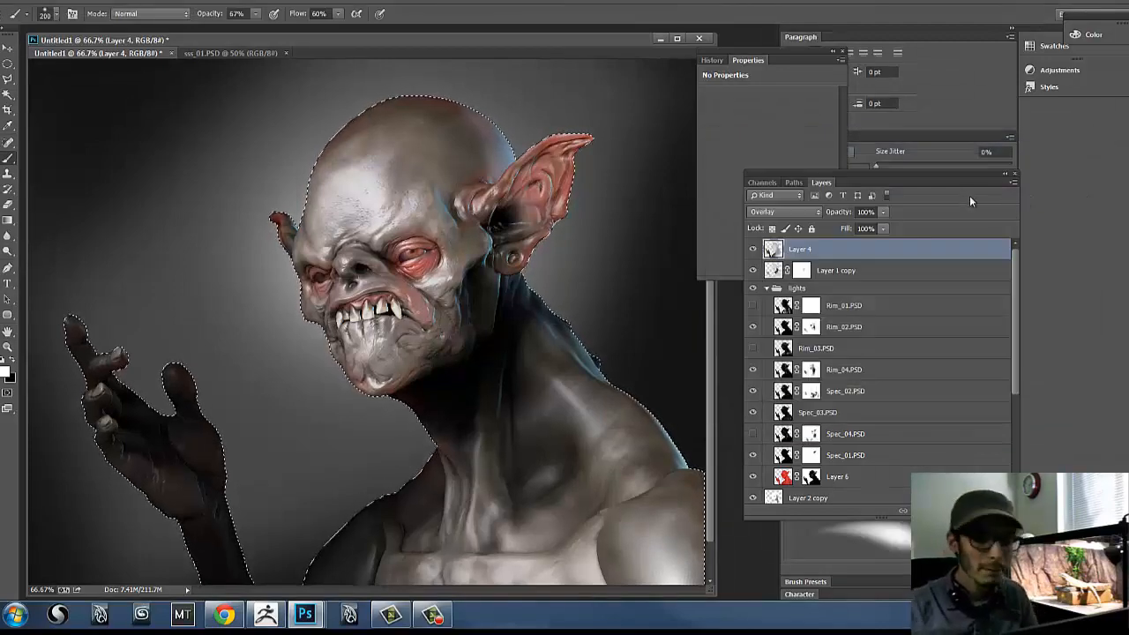
pyautogui.hotkey('ctrl', 'd')
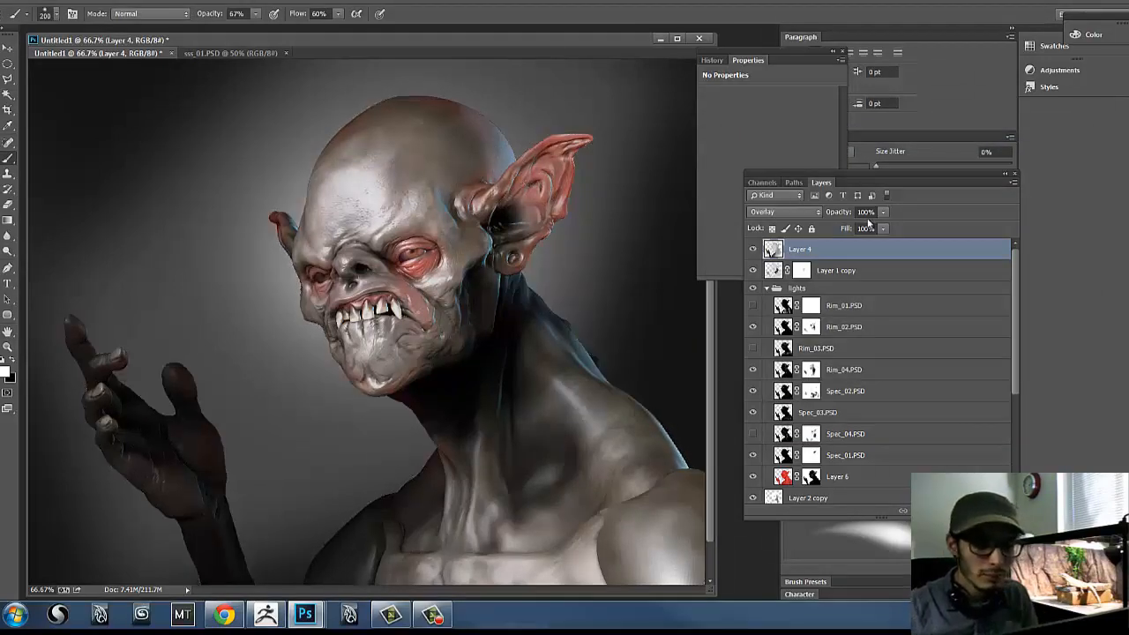
# Step: Try Layer 4 with the Soft Light, Lighten and Multiply blend modes, and return it to Overlay
pyautogui.click(785, 213)
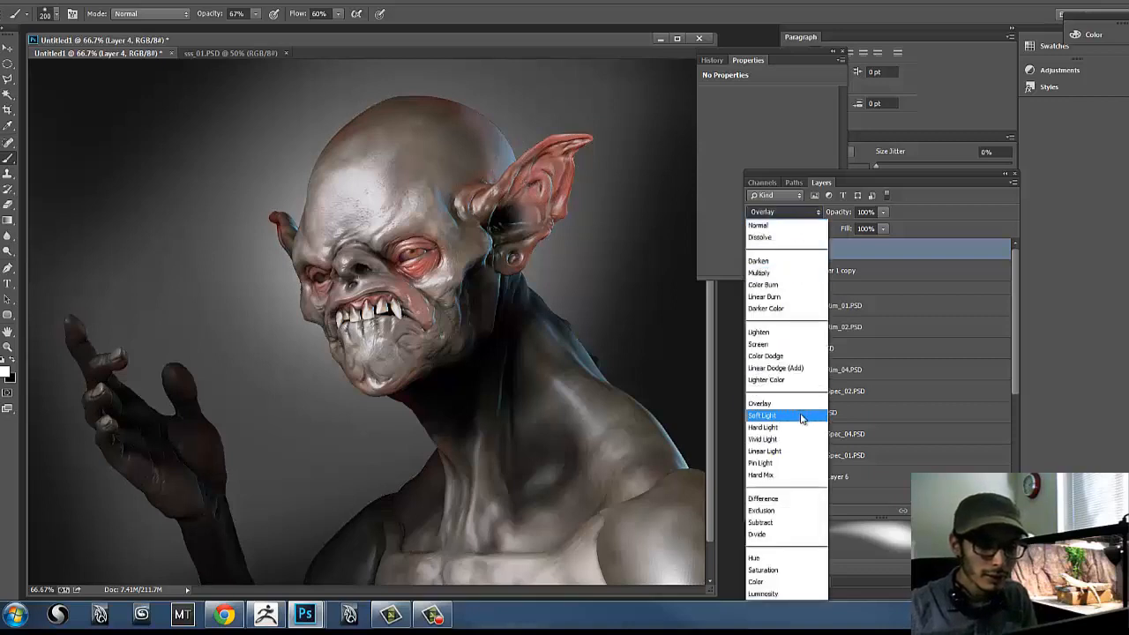
pyautogui.click(805, 414)
pyautogui.click(808, 215)
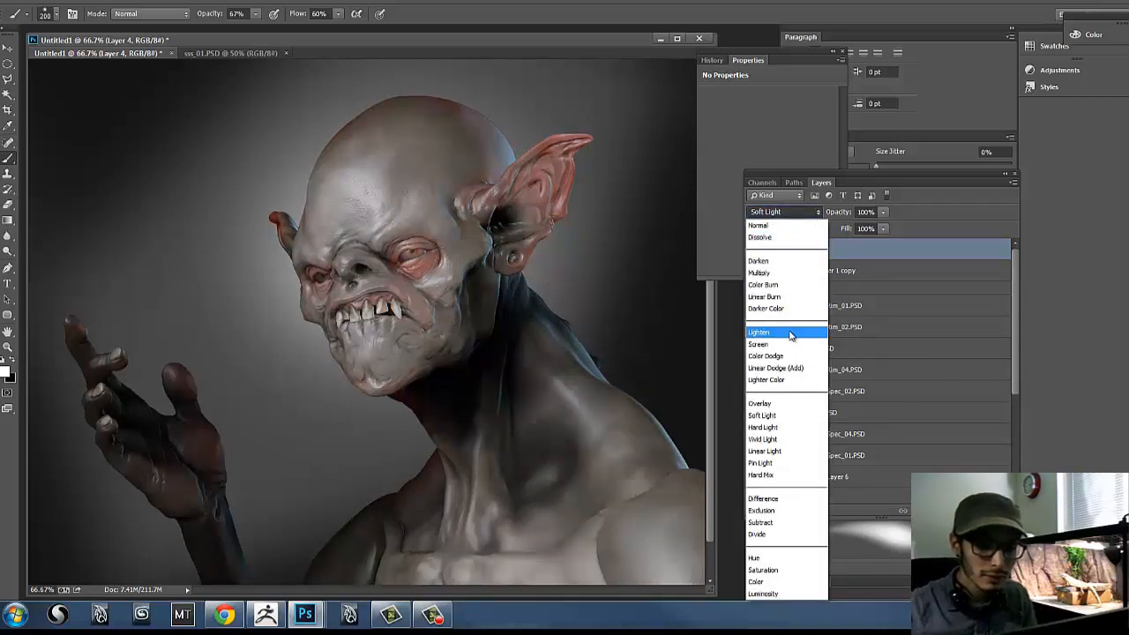
pyautogui.click(801, 326)
pyautogui.click(808, 214)
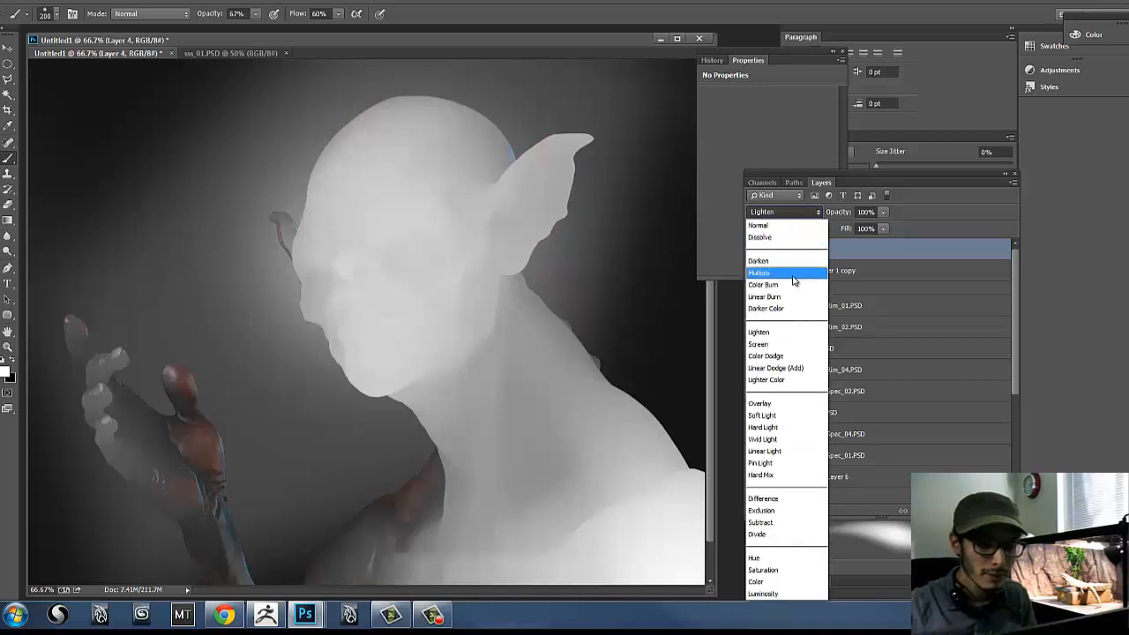
pyautogui.click(790, 273)
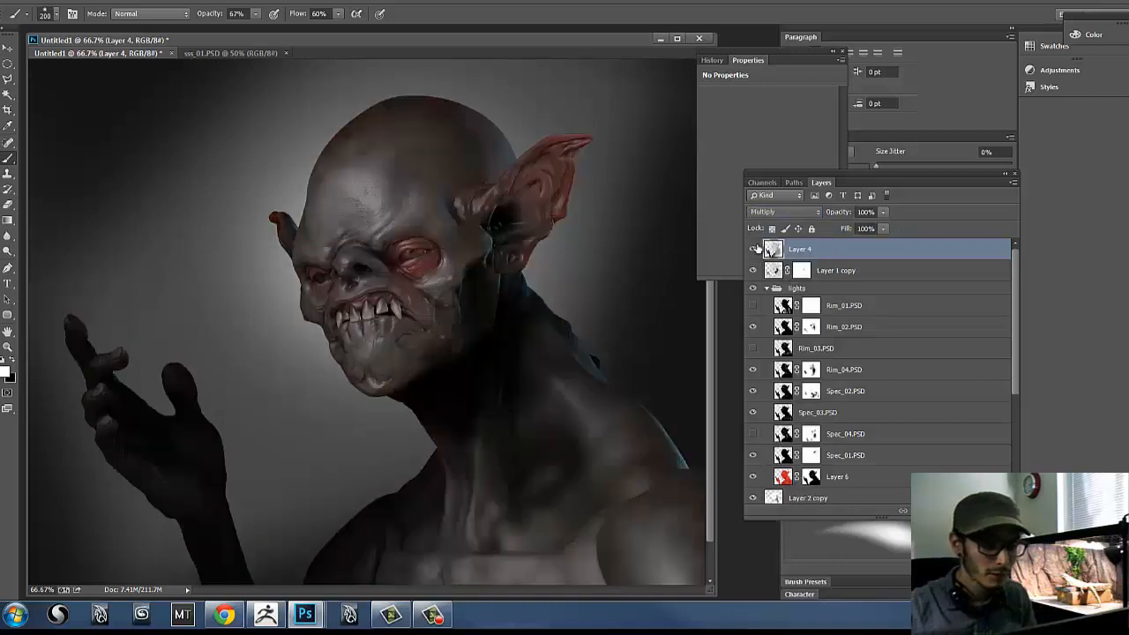
pyautogui.click(776, 213)
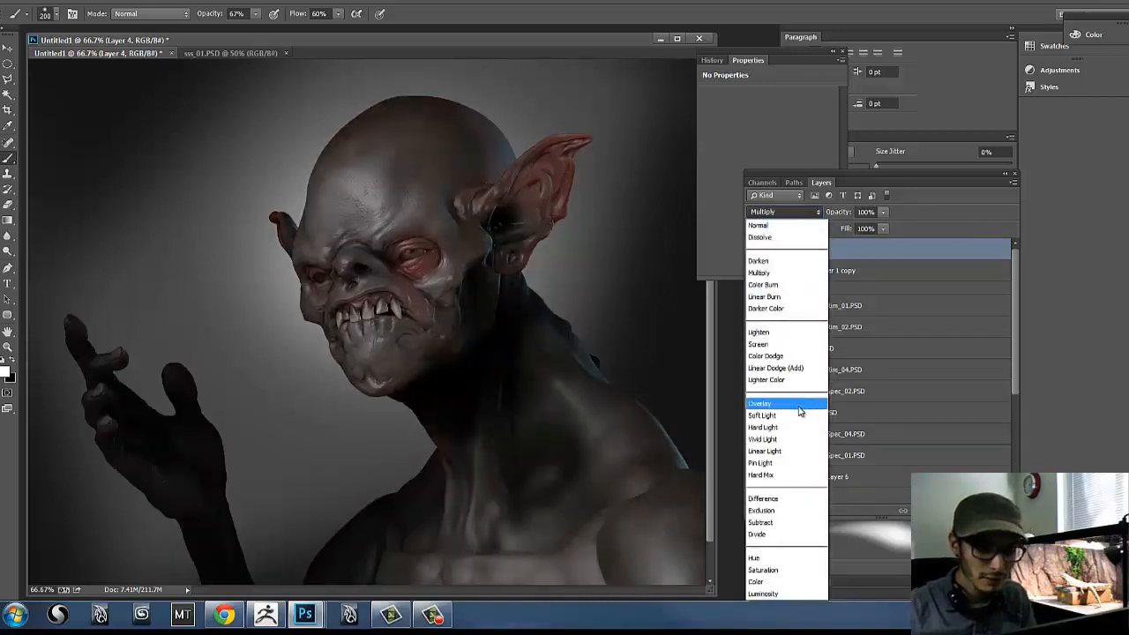
pyautogui.click(789, 404)
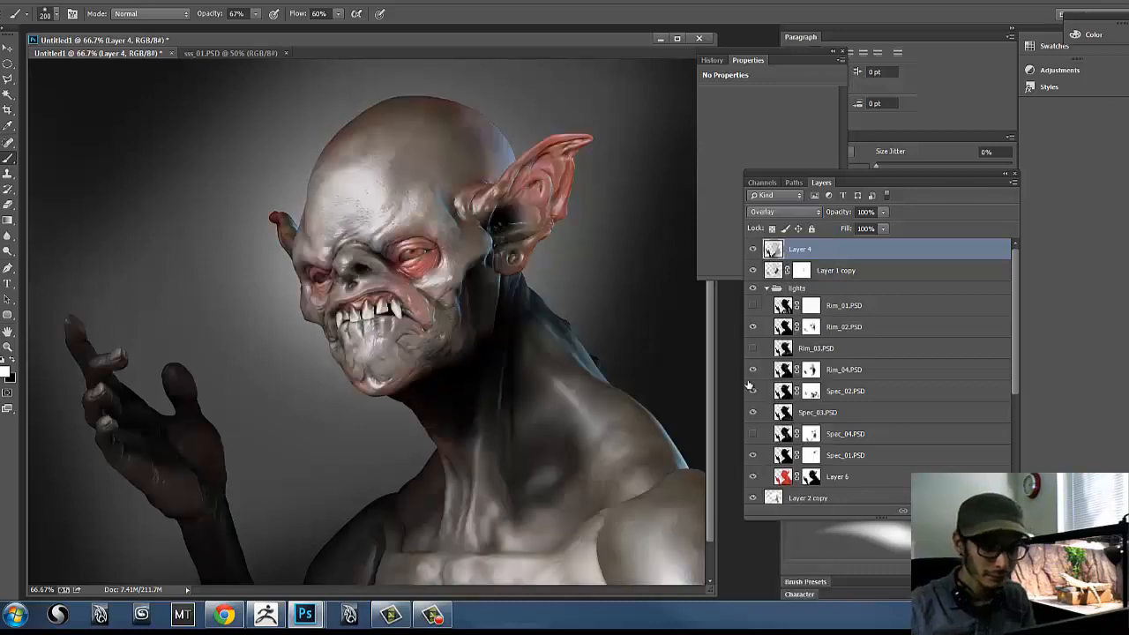
# Step: Lower Layer 4's opacity to 57% and apply Levels to it with the midtone input at about 1.02
pyautogui.click(882, 212)
pyautogui.moveTo(884, 228); pyautogui.dragTo(827, 219)
pyautogui.hotkey('ctrl', 'l')
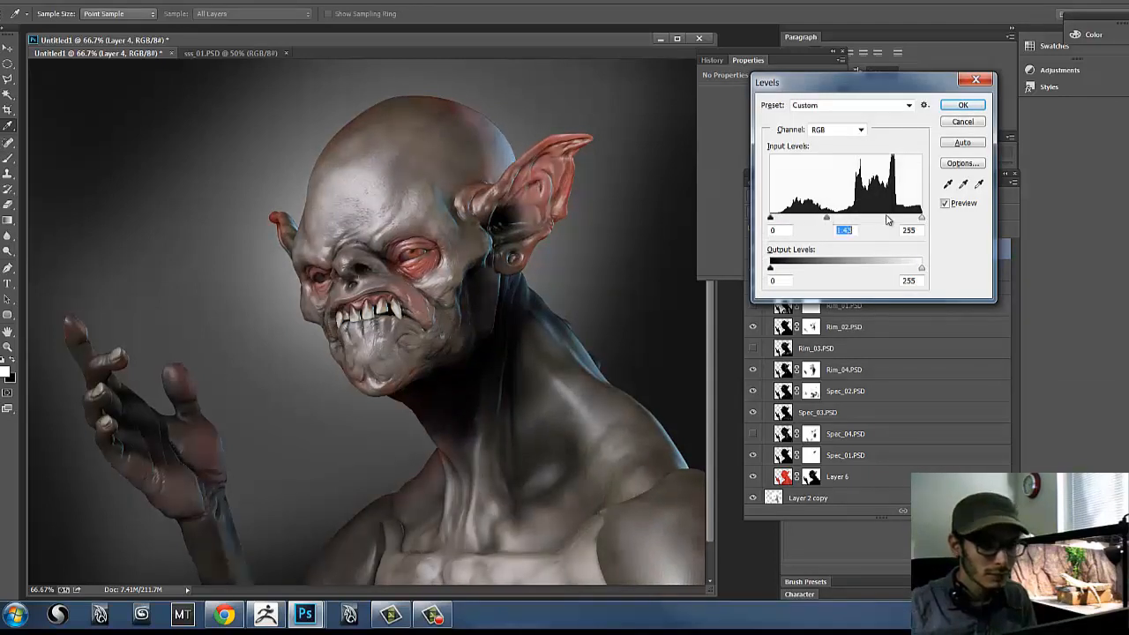
pyautogui.moveTo(921, 219)
pyautogui.mouseDown()
pyautogui.moveTo(878, 220)
pyautogui.moveTo(924, 221)
pyautogui.mouseUp()
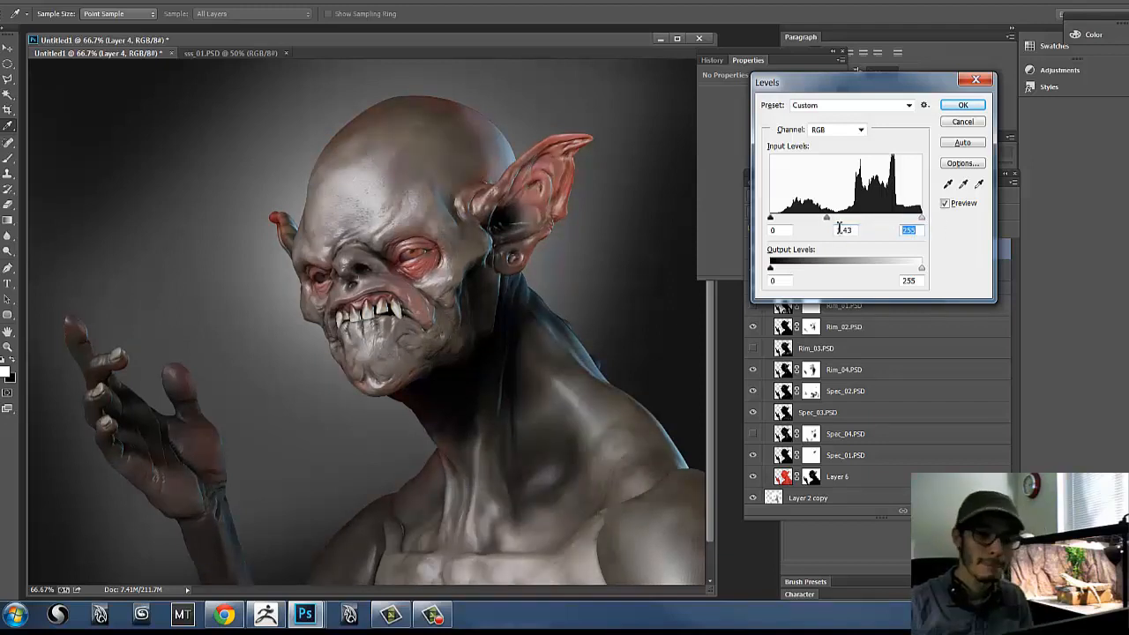
pyautogui.moveTo(827, 218); pyautogui.dragTo(845, 219)
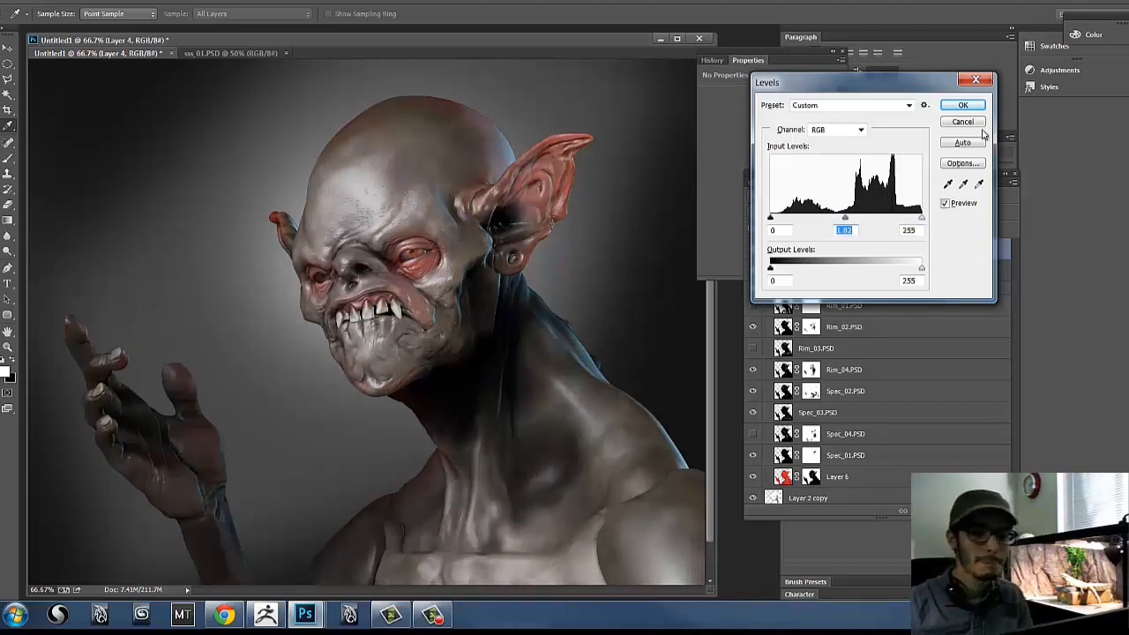
pyautogui.click(962, 108)
# Step: Show the Flat_Color_01.PSD layer and set its blend mode to Overlay
pyautogui.scroll(-5, 1015, 320)
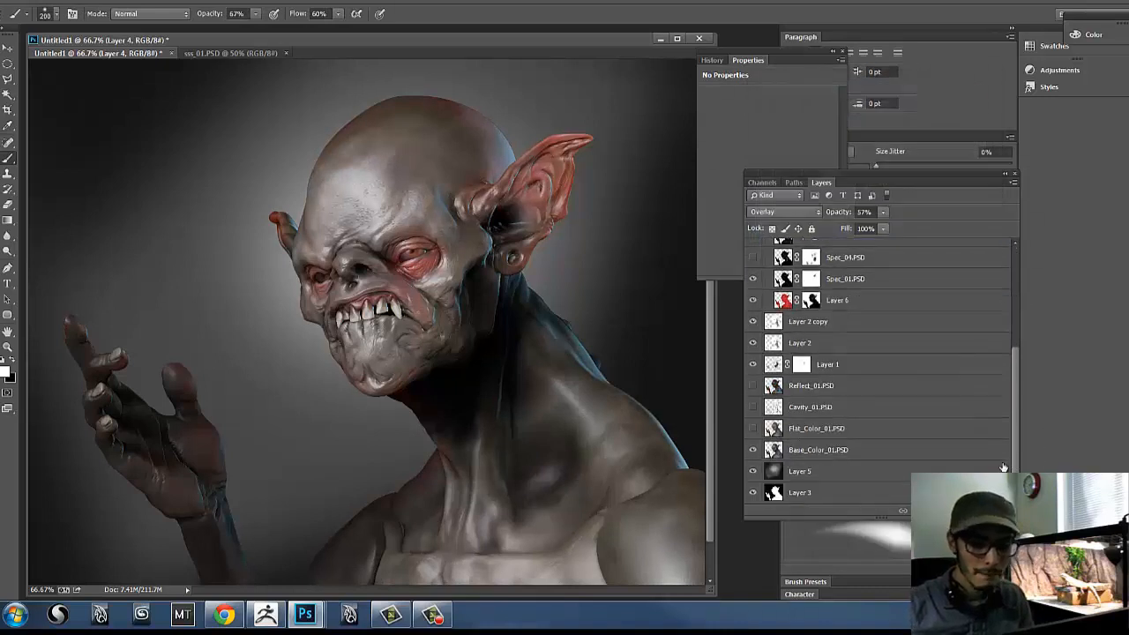
pyautogui.click(751, 429)
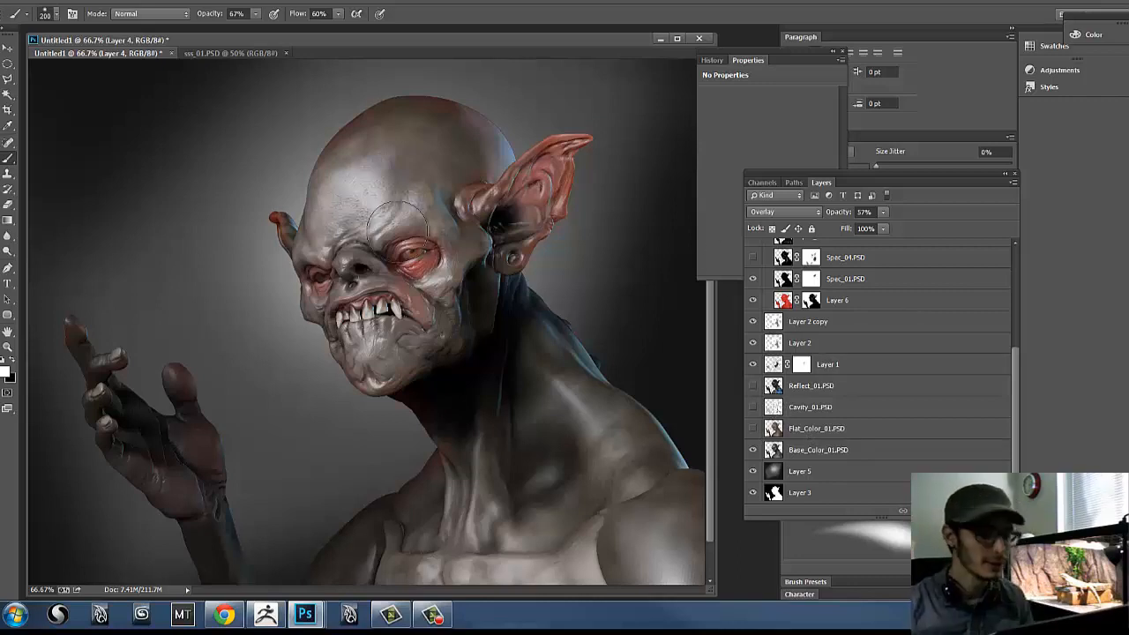
pyautogui.click(754, 430)
pyautogui.click(824, 430)
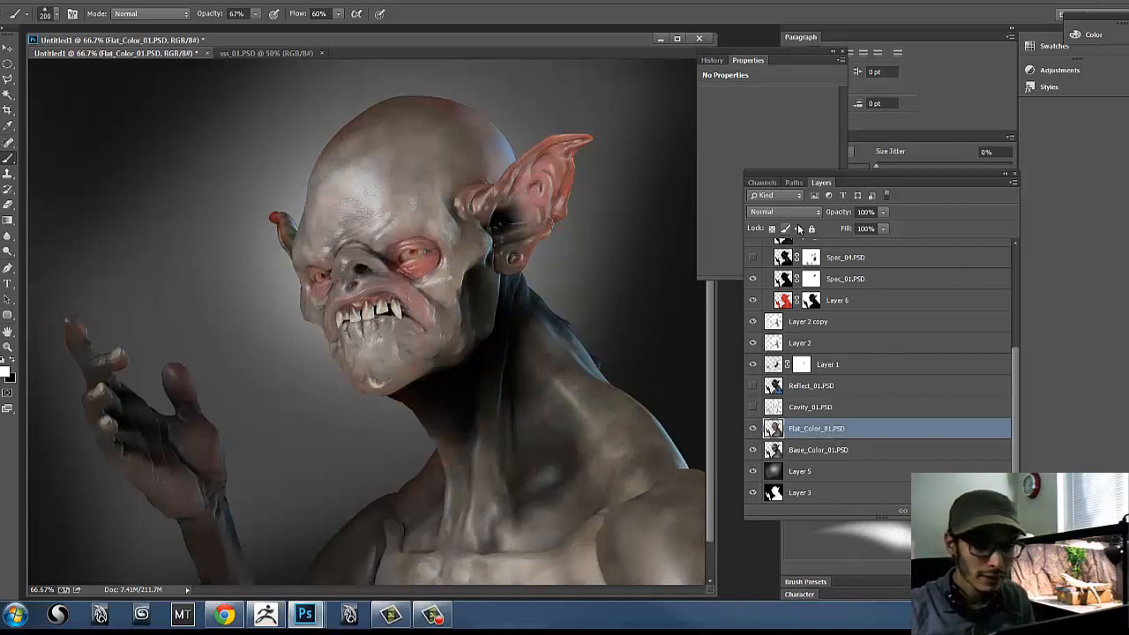
pyautogui.click(803, 213)
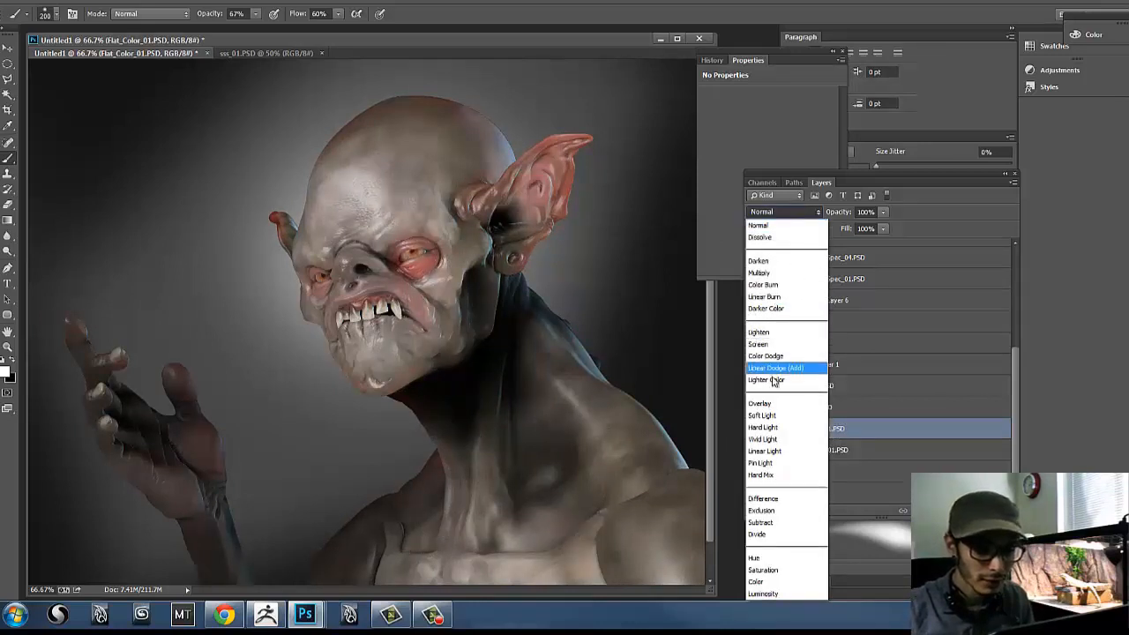
pyautogui.click(777, 405)
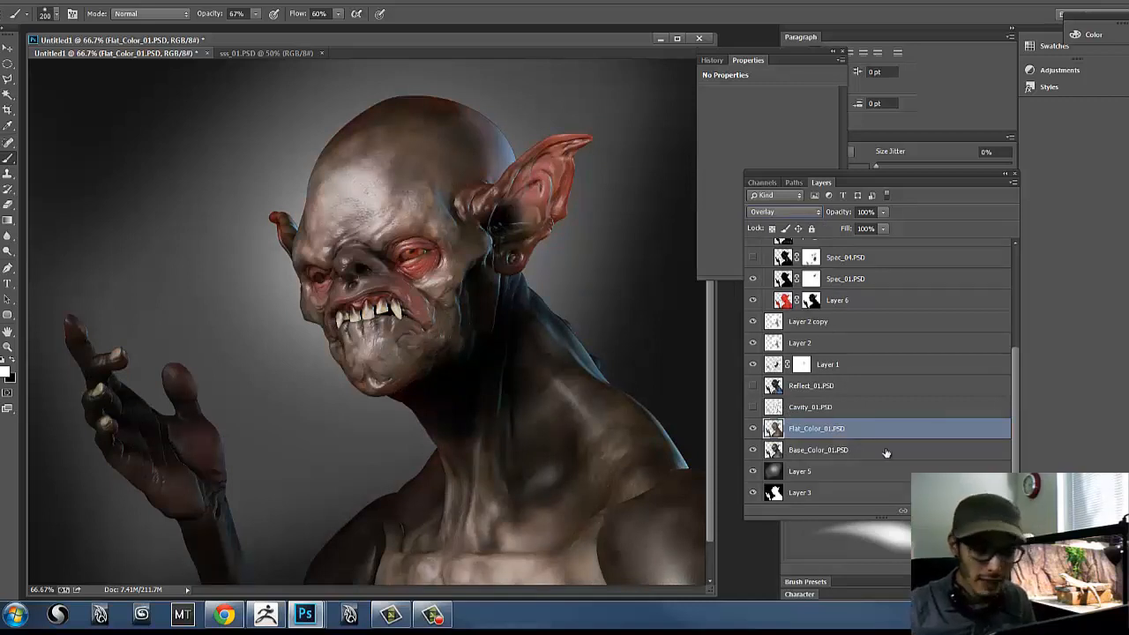
# Step: Try a Color Balance adjustment layer above Flat_Color_01.PSD with the midtones at +4 red, and delete it
pyautogui.click(951, 510)
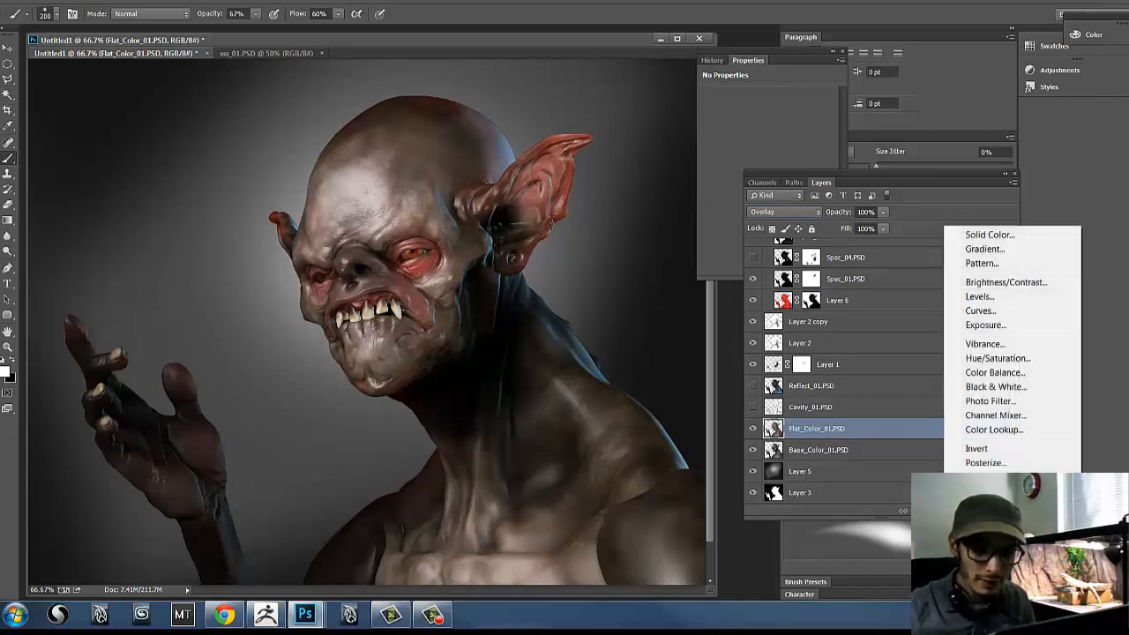
pyautogui.click(997, 372)
pyautogui.moveTo(799, 60); pyautogui.dragTo(745, 63)
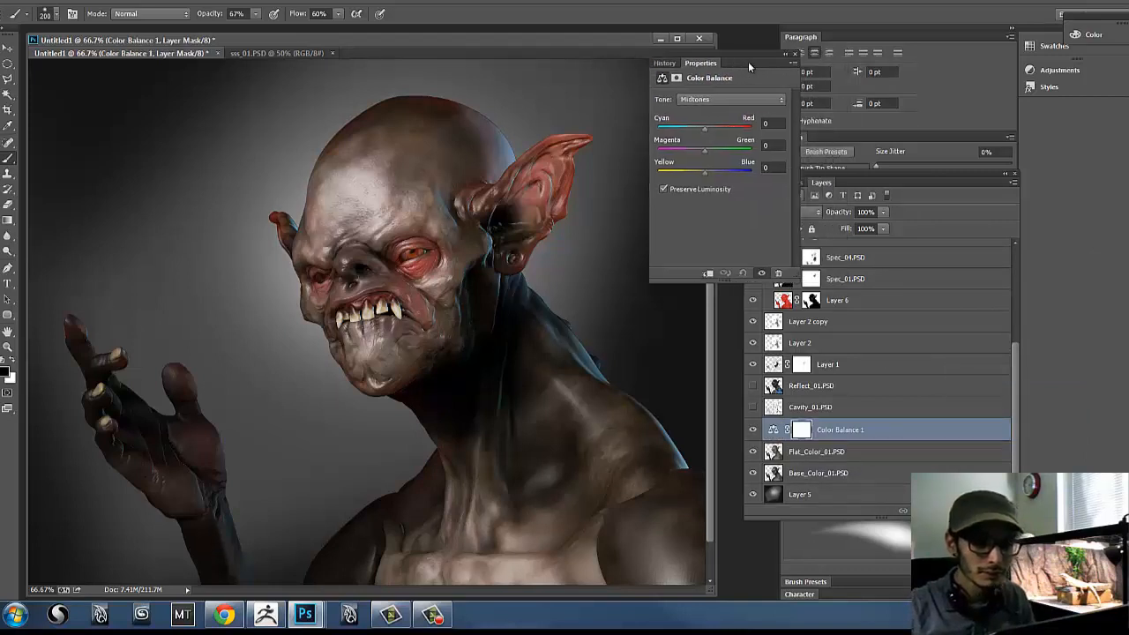
pyautogui.moveTo(717, 126); pyautogui.dragTo(702, 130)
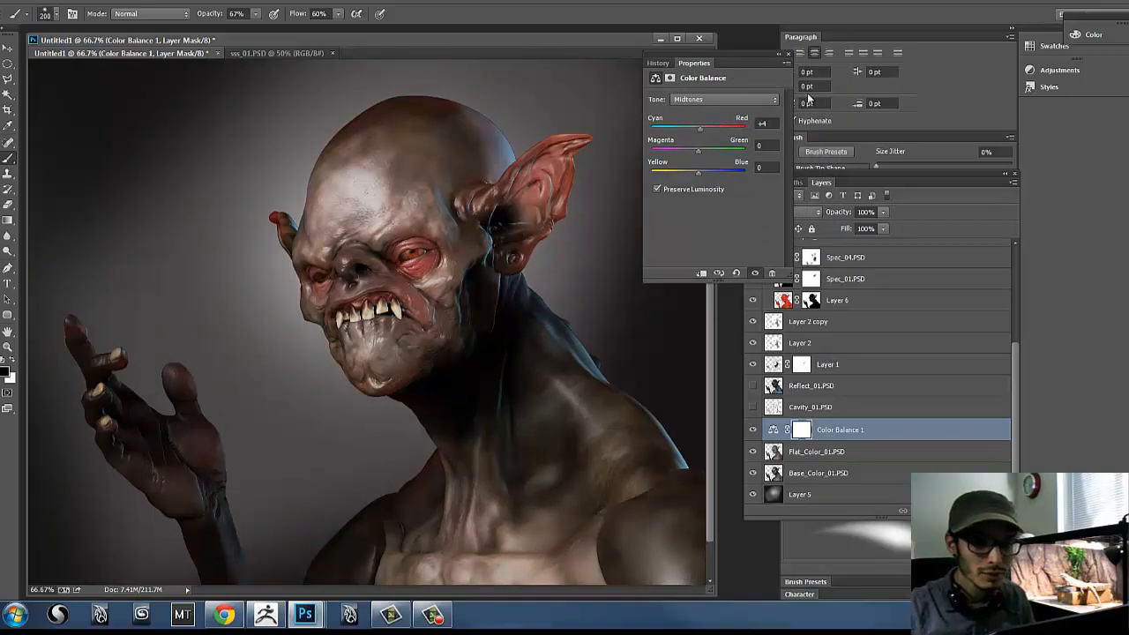
pyautogui.moveTo(938, 435); pyautogui.dragTo(1000, 511)
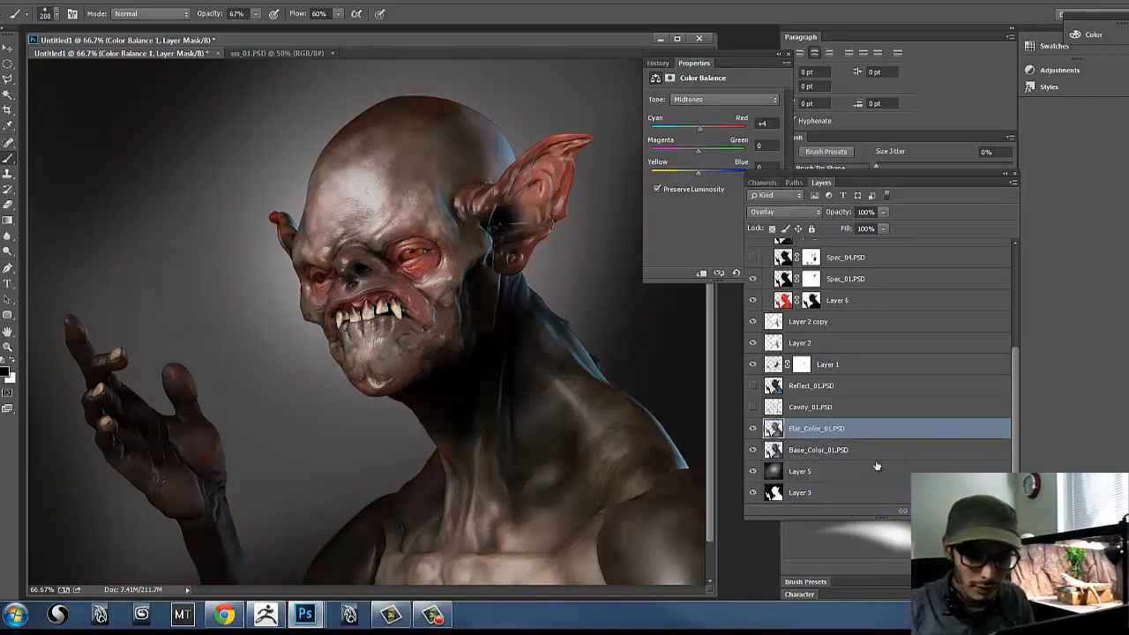
# Step: Apply Color Balance directly to Flat_Color_01.PSD, shifting the midtones to about -31, -20, -4 and adjusting the shadows and highlights
pyautogui.click(80, 4)
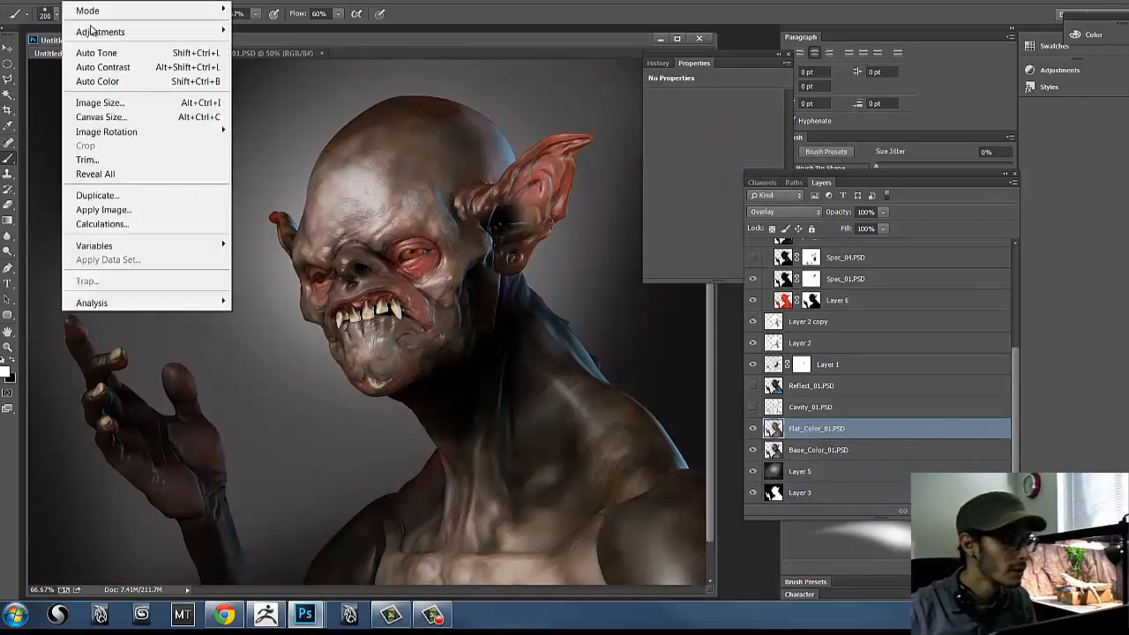
pyautogui.moveTo(120, 33)
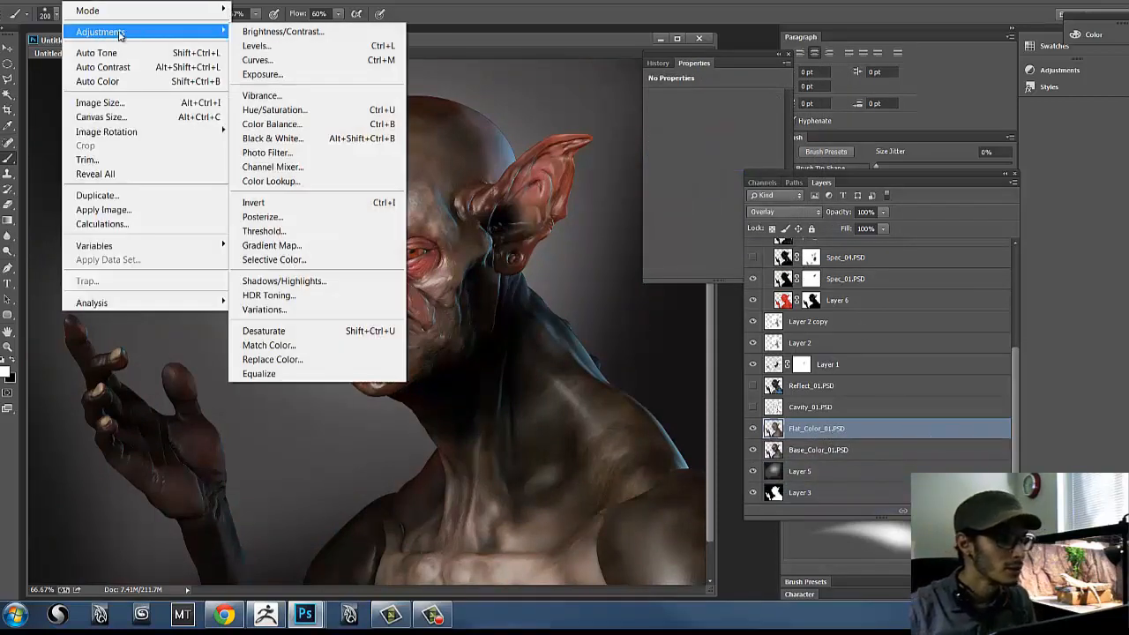
pyautogui.click(322, 130)
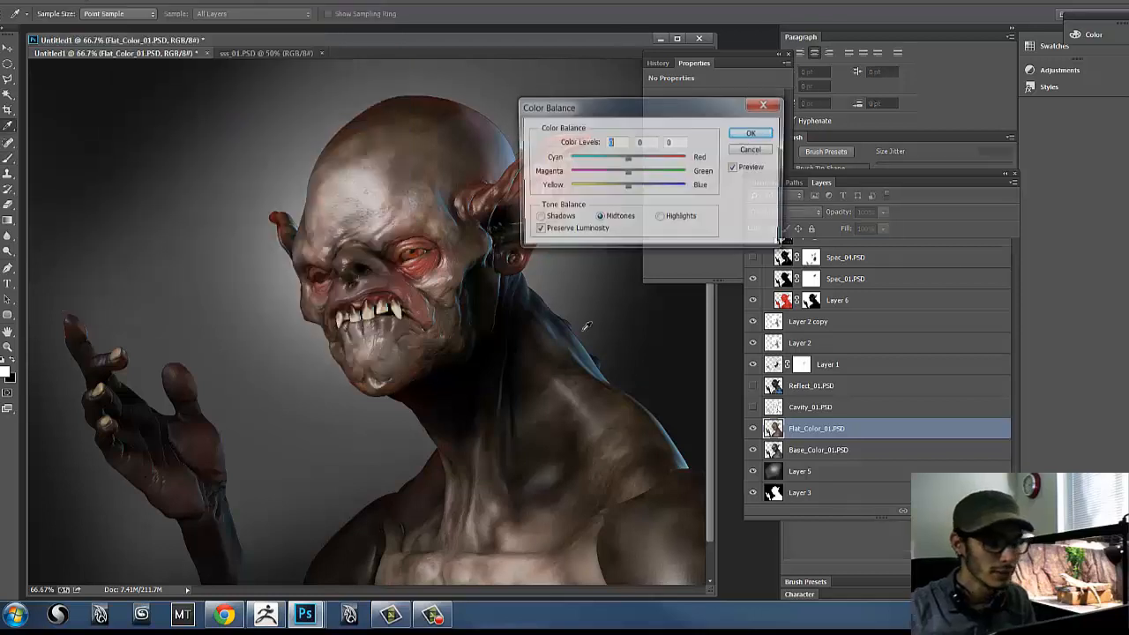
pyautogui.moveTo(607, 161); pyautogui.dragTo(622, 187)
pyautogui.click(616, 176)
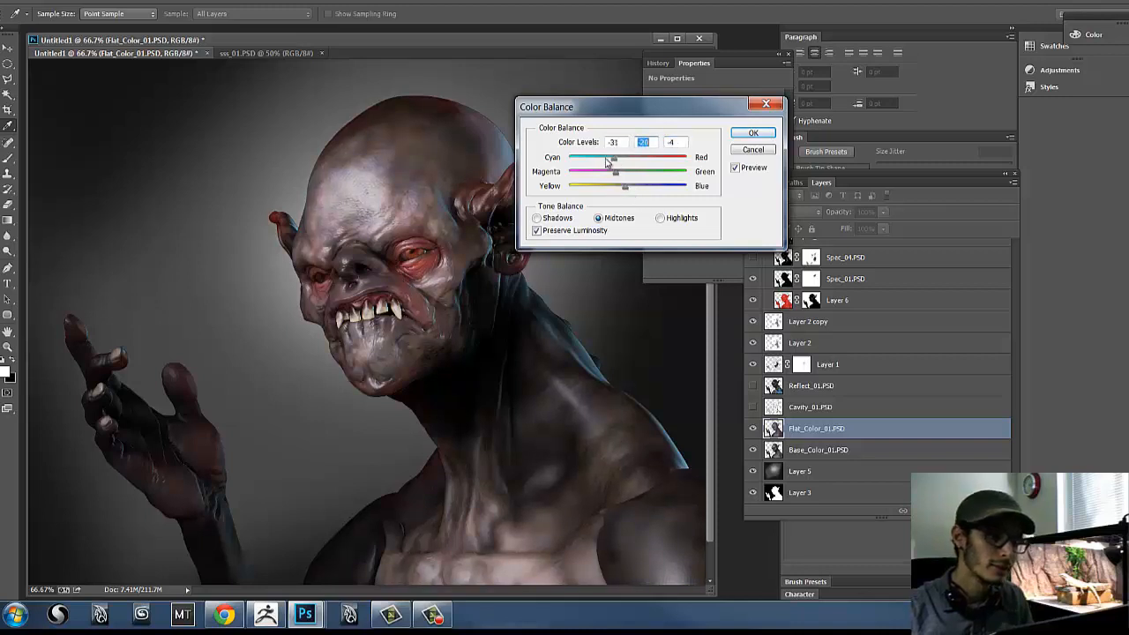
pyautogui.click(559, 218)
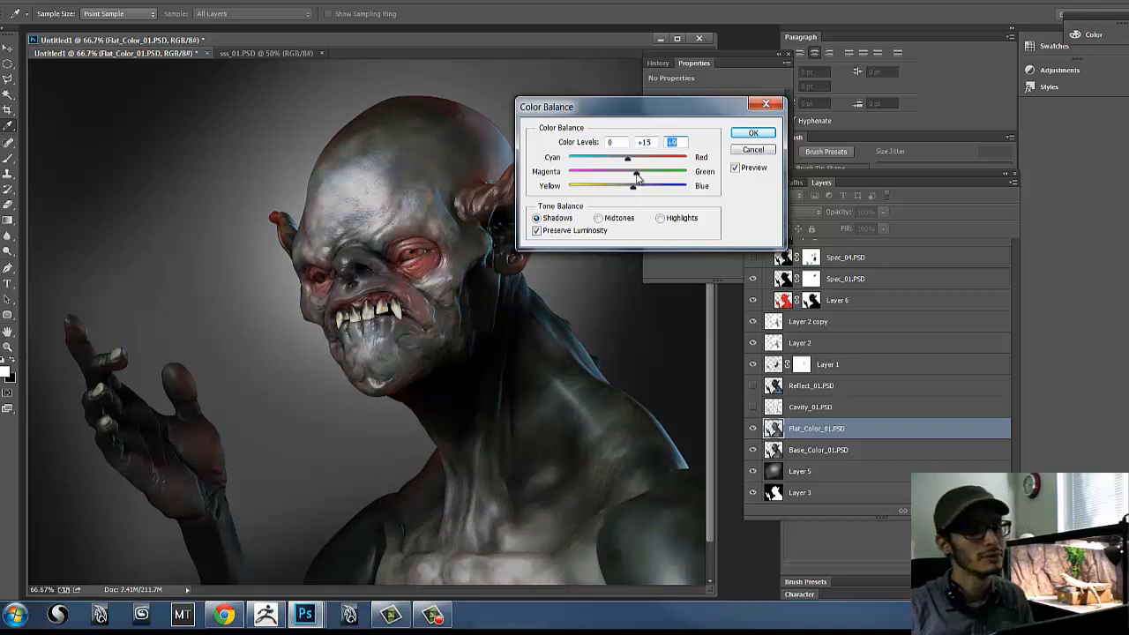
pyautogui.moveTo(627, 176)
pyautogui.mouseDown()
pyautogui.moveTo(636, 162)
pyautogui.moveTo(623, 190)
pyautogui.moveTo(638, 163)
pyautogui.moveTo(614, 162)
pyautogui.mouseUp()
pyautogui.click(665, 220)
pyautogui.click(748, 133)
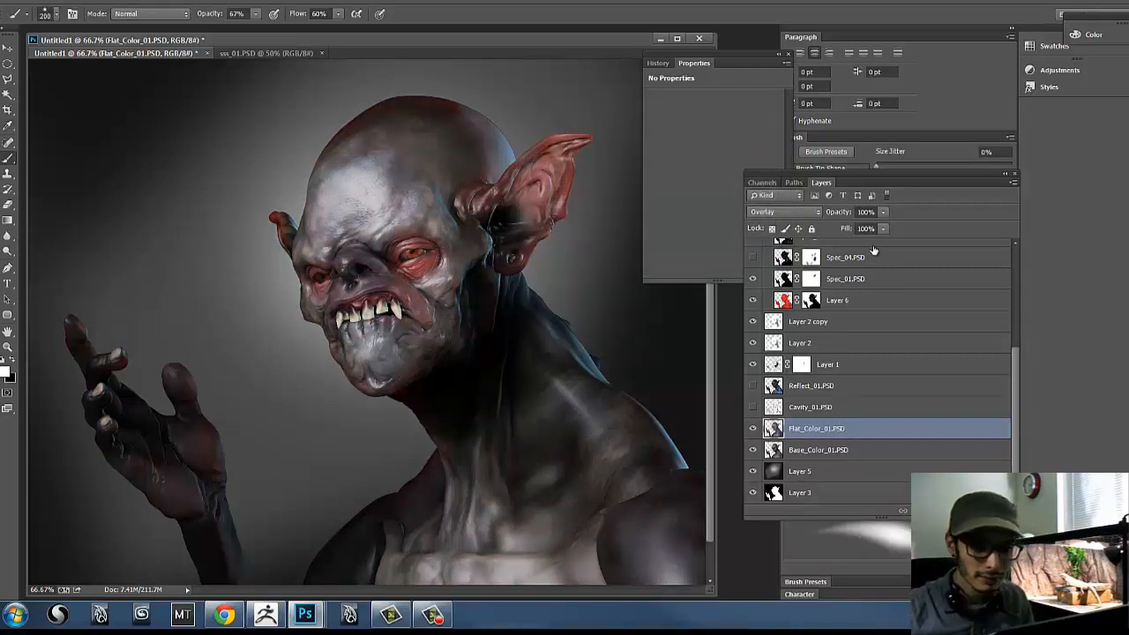
# Step: Lower the opacity of Flat_Color_01.PSD to 72%
pyautogui.click(884, 213)
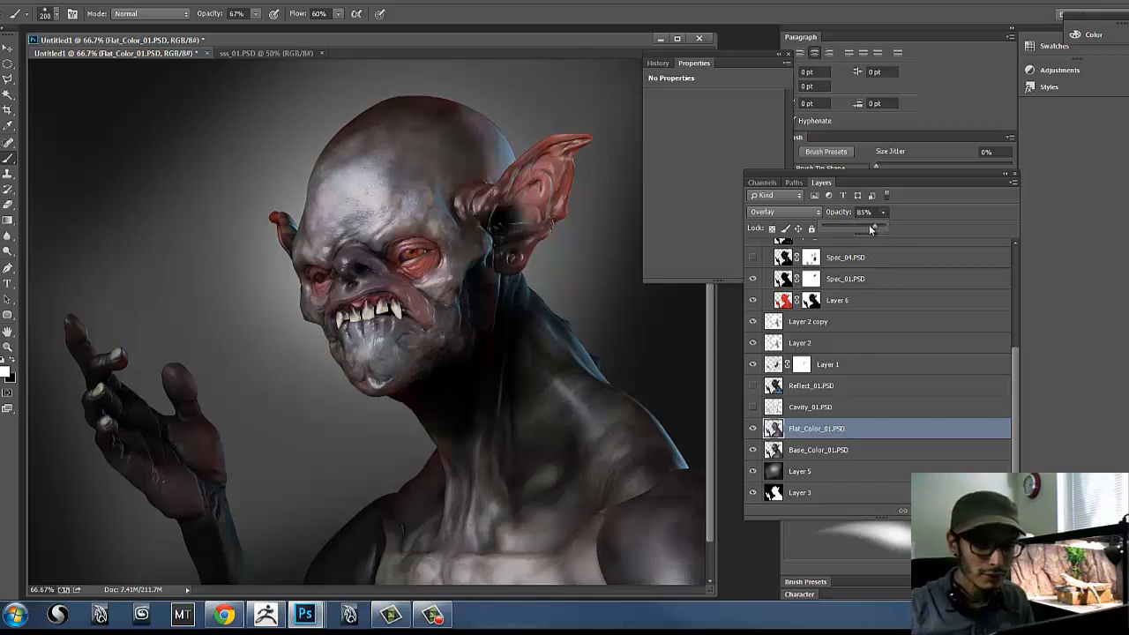
pyautogui.click(861, 436)
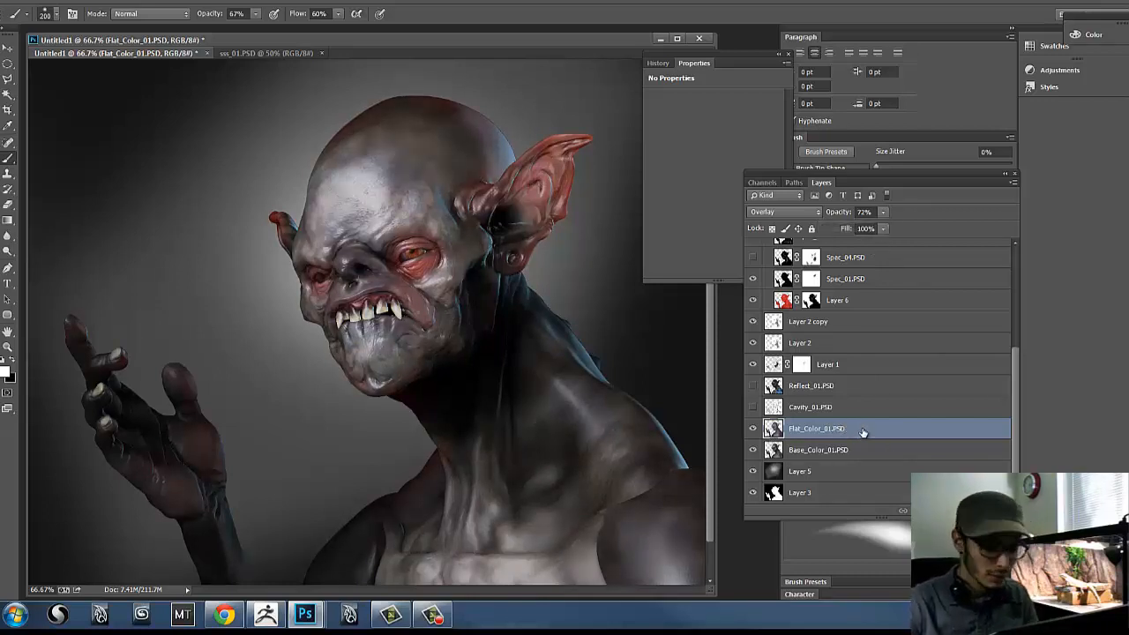
pyautogui.keyDown('ctrl'); pyautogui.click(862, 432); pyautogui.keyUp('ctrl')
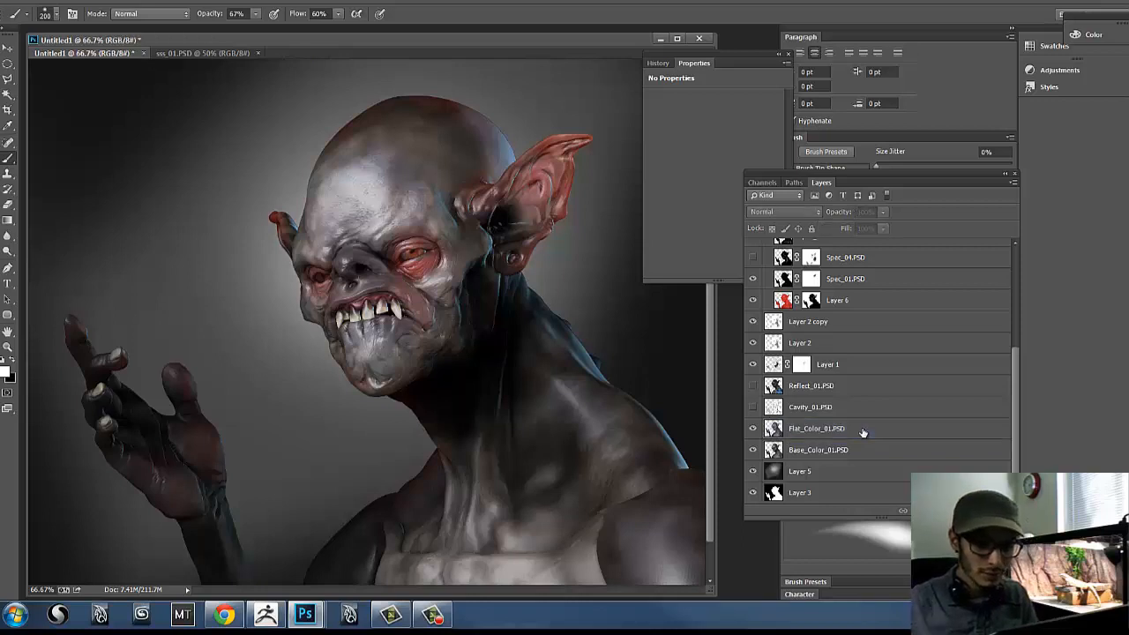
# Step: Try the image with the Reflect_01.PSD layer shown, and hide that layer again
pyautogui.click(813, 435)
pyautogui.hotkey('ctrl', 'i')
pyautogui.hotkey('ctrl', 'u')
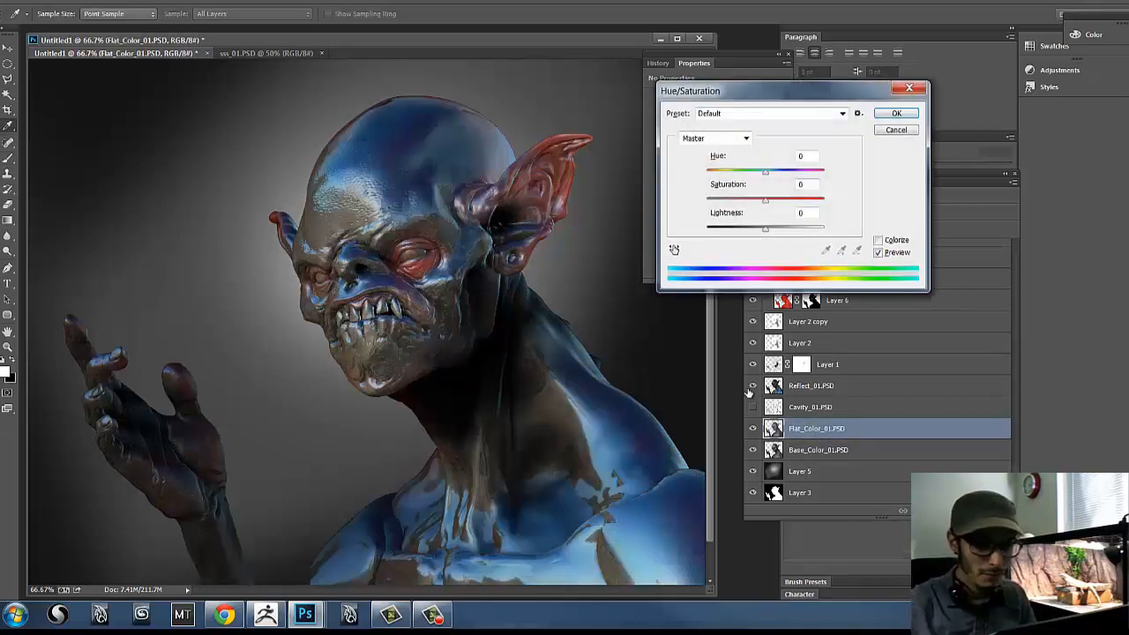
pyautogui.click(897, 131)
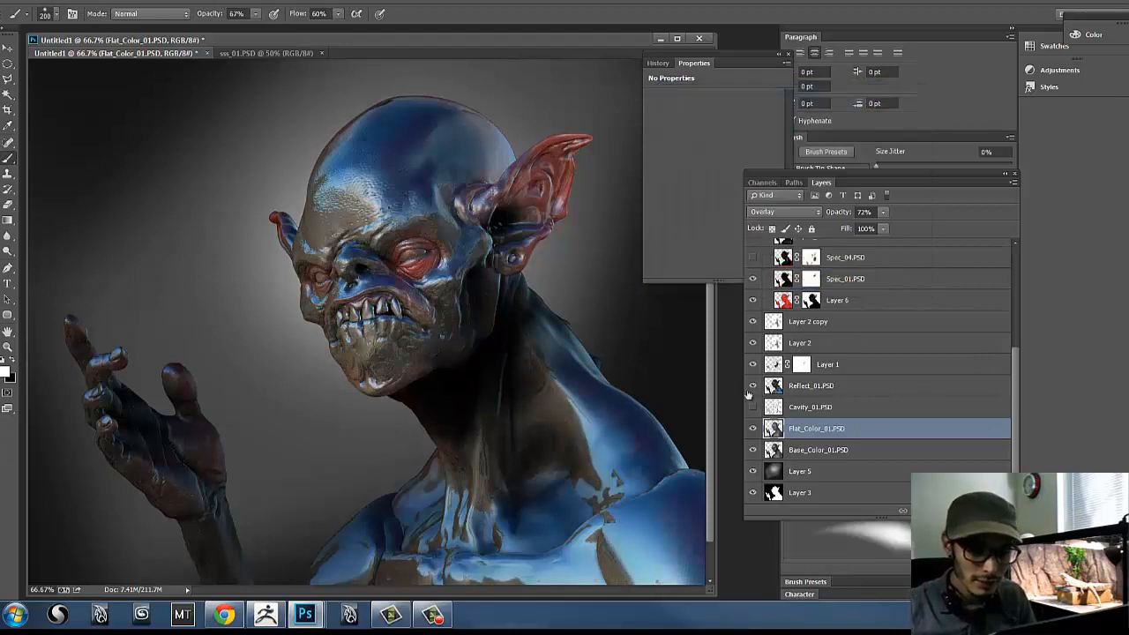
pyautogui.hotkey('ctrl', 'z')
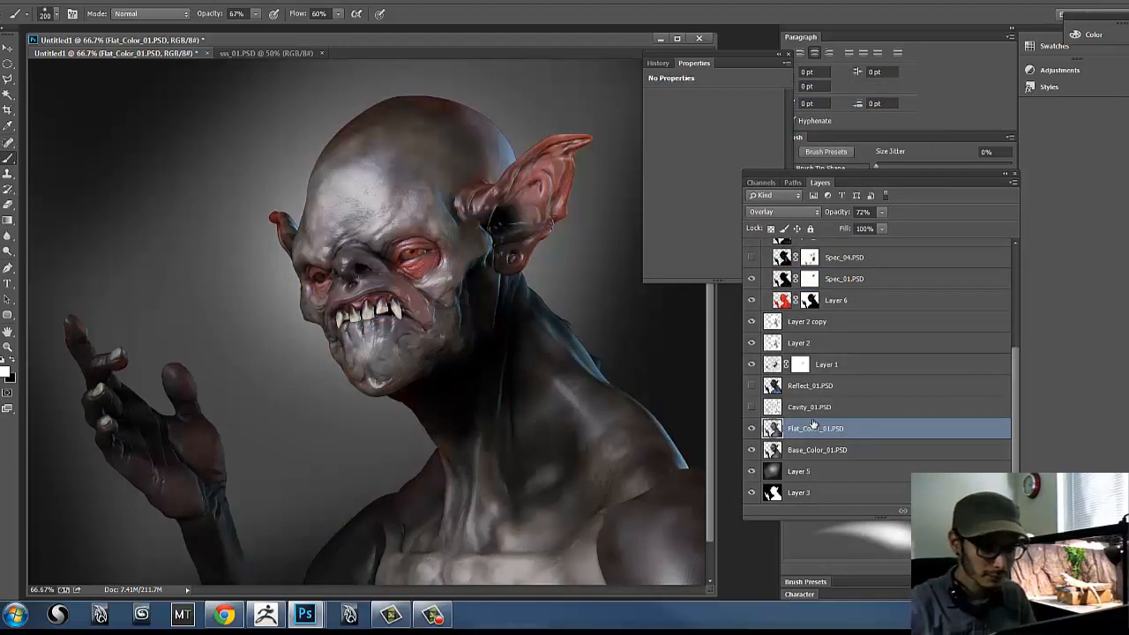
# Step: Try colorizing Flat_Color_01.PSD with Hue/Saturation, first in green and then at hue 184, saturation 22
pyautogui.hotkey('ctrl', 'u')
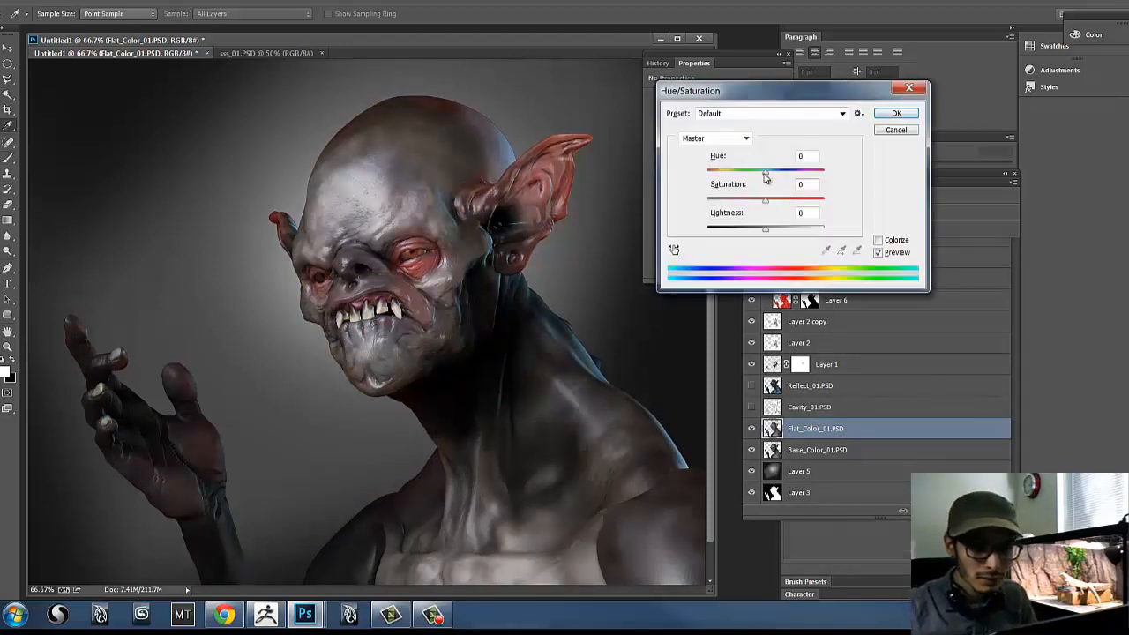
pyautogui.moveTo(765, 176); pyautogui.dragTo(739, 171)
pyautogui.click(878, 241)
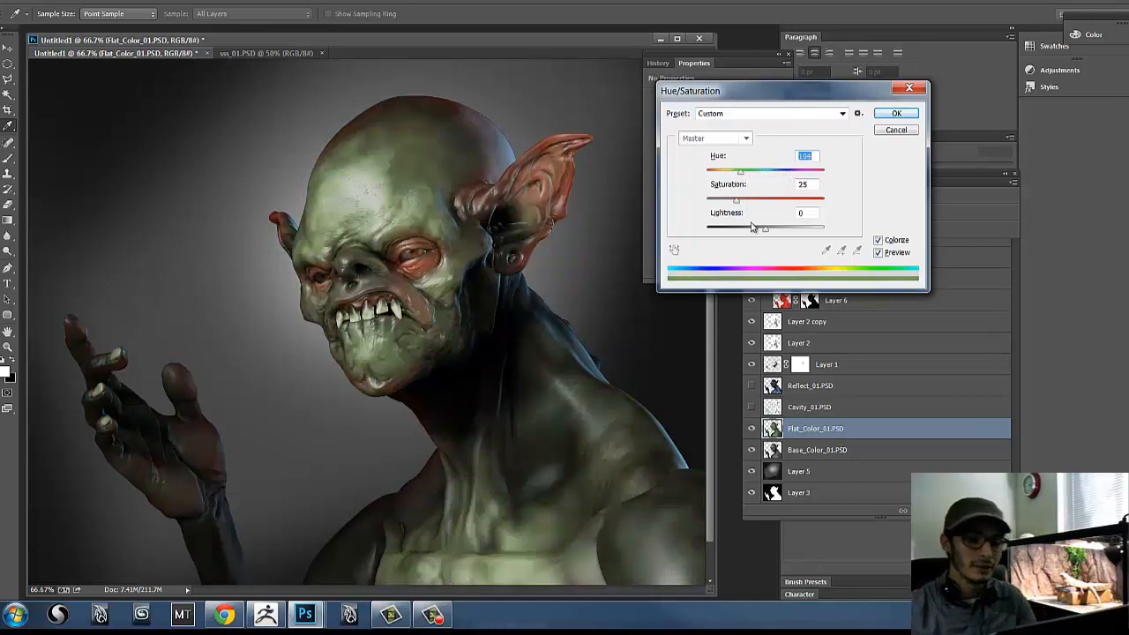
pyautogui.moveTo(764, 227); pyautogui.dragTo(766, 172)
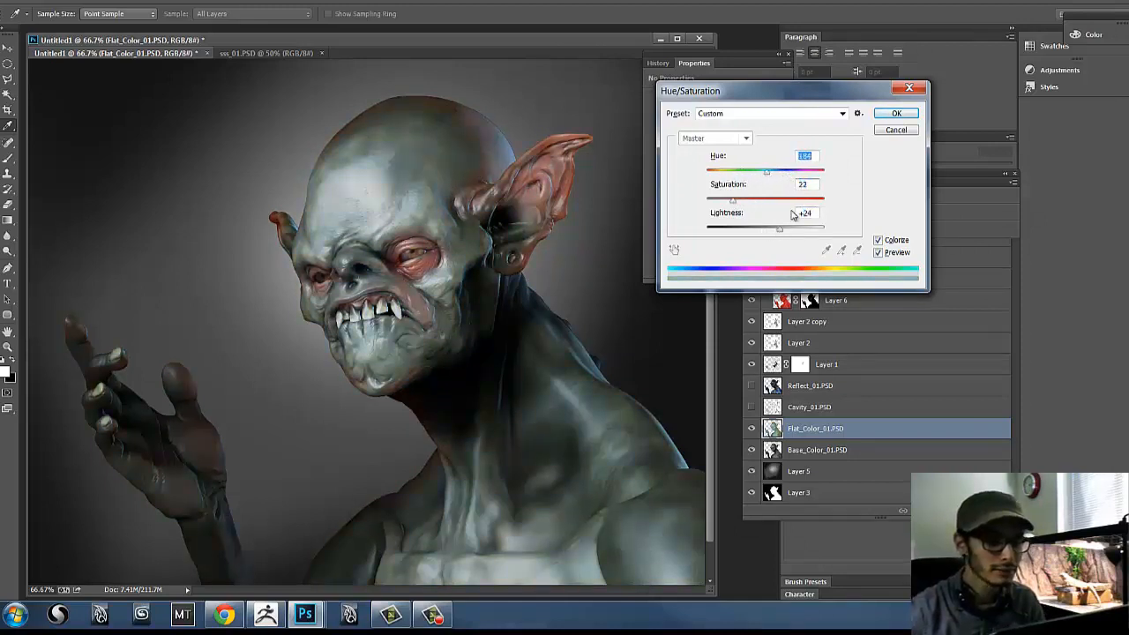
pyautogui.moveTo(774, 233); pyautogui.dragTo(763, 234)
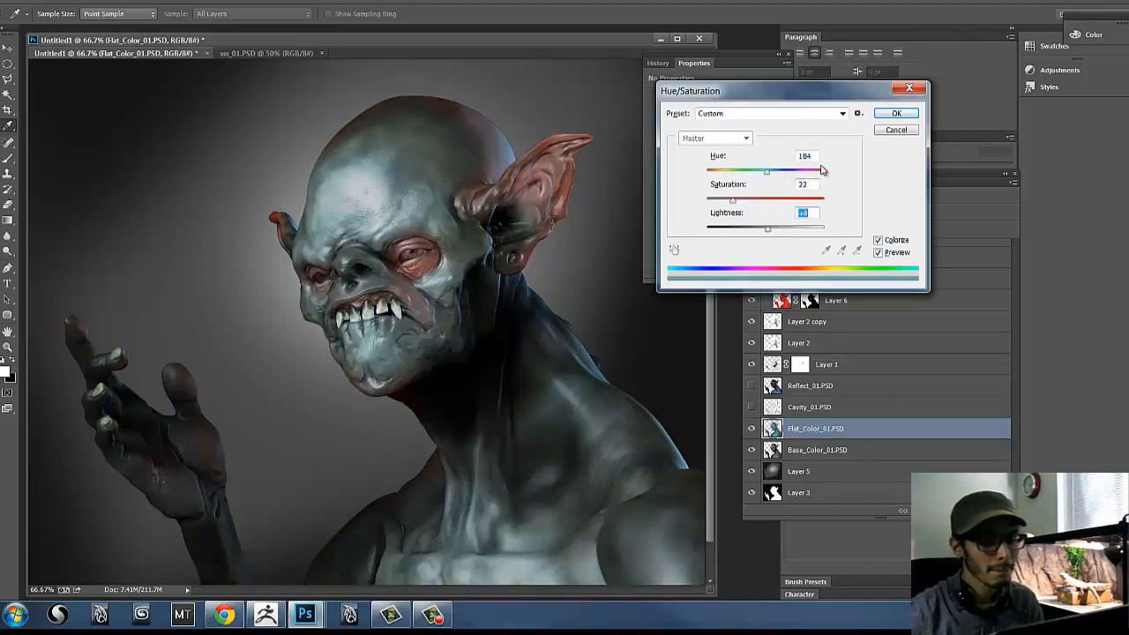
# Step: Apply Hue/Saturation to Flat_Color_01.PSD without Colorize, with hue about +158, saturation about +57 and a reduced lightness
pyautogui.moveTo(767, 173); pyautogui.dragTo(822, 176)
pyautogui.click(880, 240)
pyautogui.moveTo(740, 201); pyautogui.dragTo(755, 231)
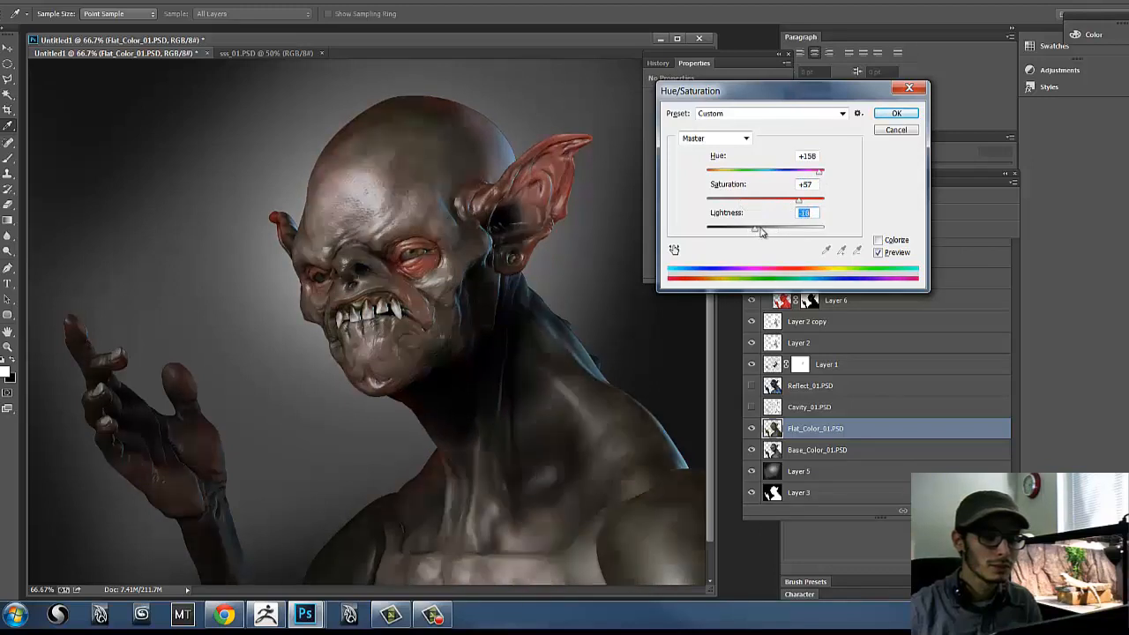
pyautogui.click(896, 113)
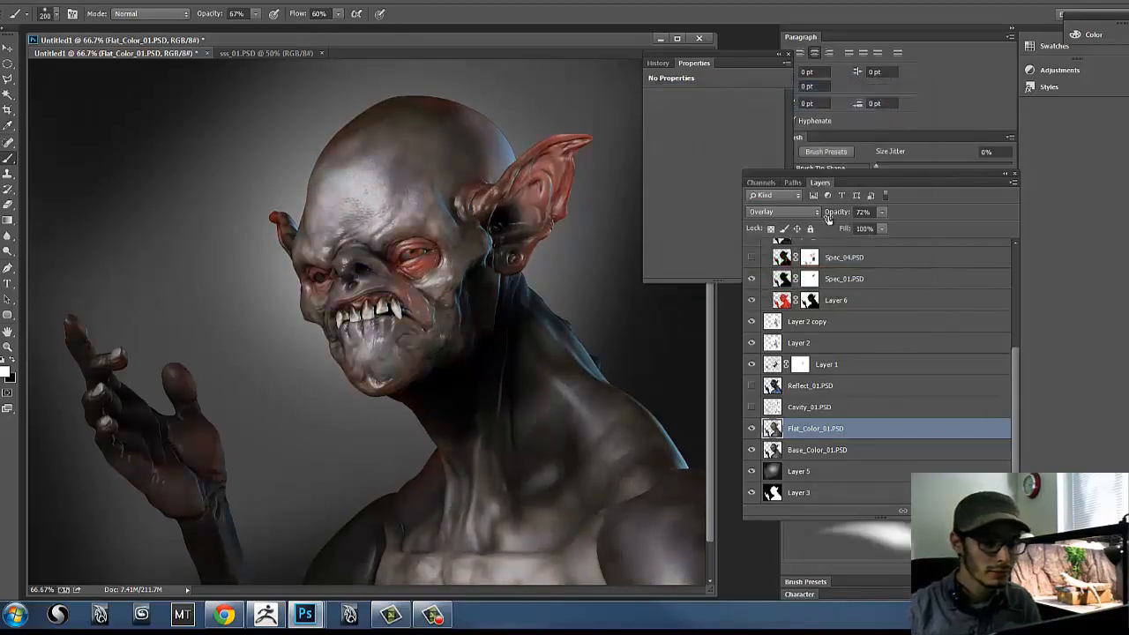
# Step: Lower the opacity of Flat_Color_01.PSD to 51% and compare the image with the layer hidden and shown
pyautogui.click(882, 213)
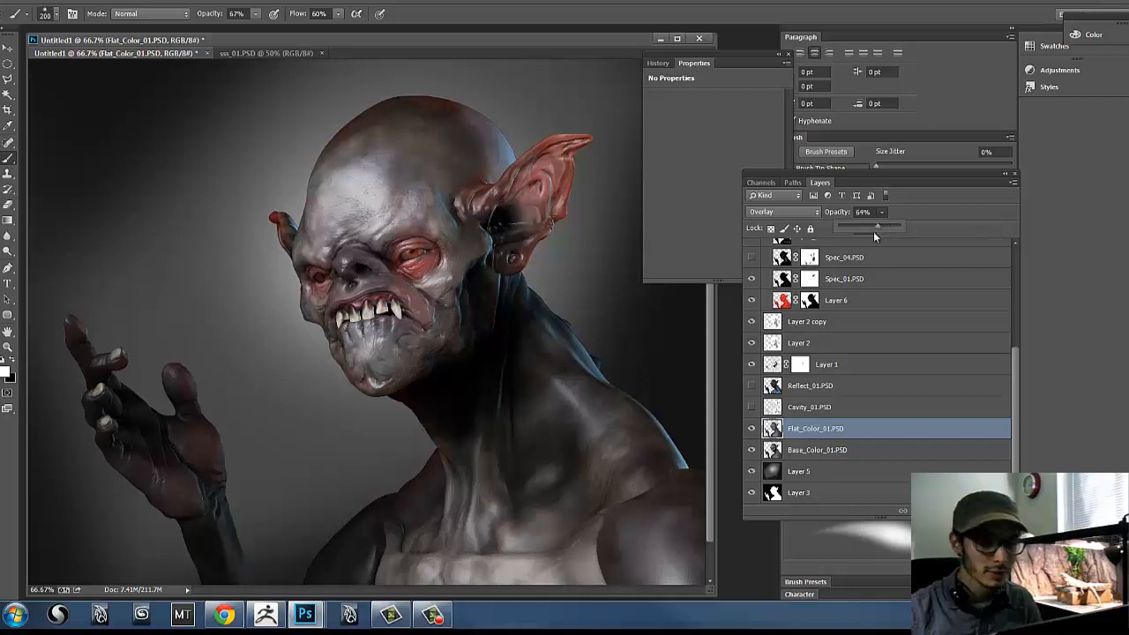
pyautogui.moveTo(873, 231); pyautogui.dragTo(867, 228)
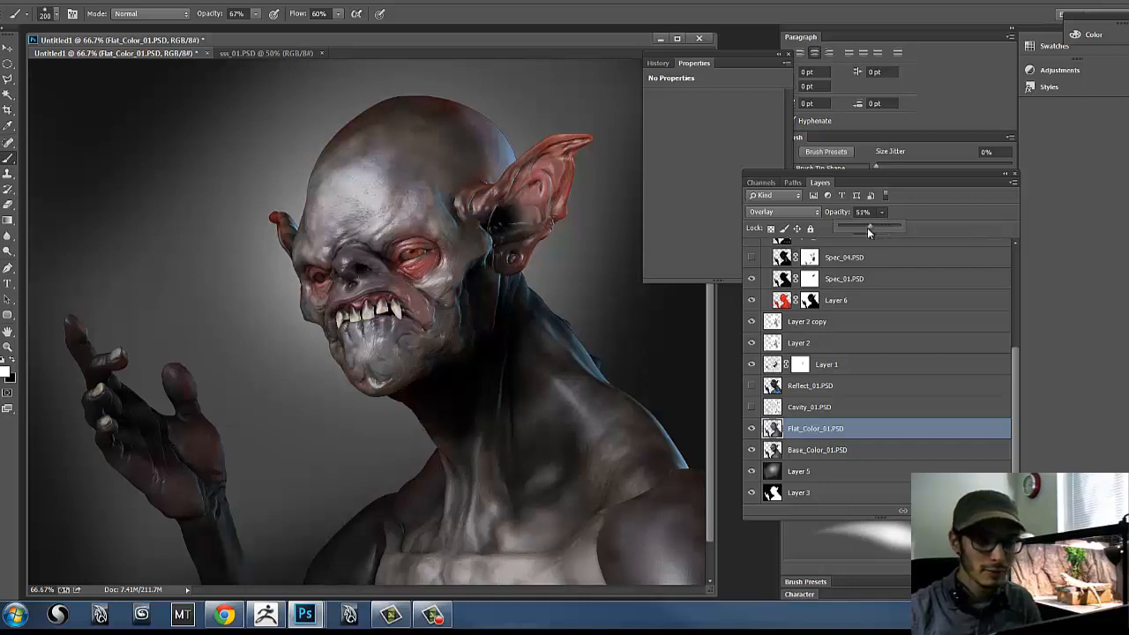
pyautogui.click(753, 430)
pyautogui.click(752, 429)
pyautogui.click(752, 430)
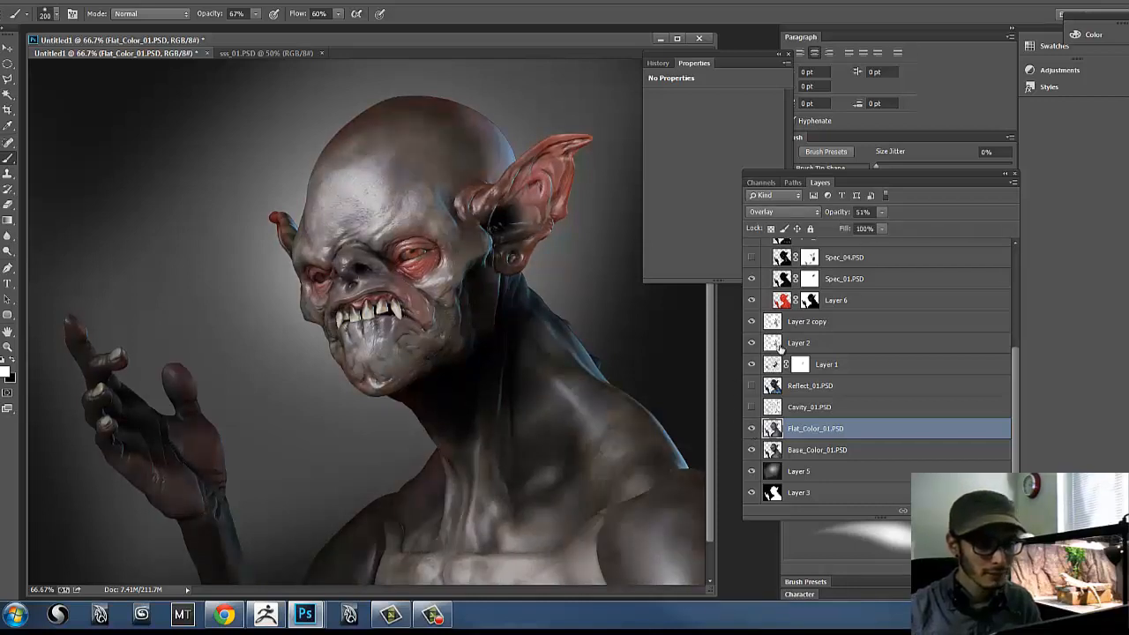
# Step: Try a range of blend modes on Flat_Color_01.PSD, including Soft Light, Linear Light, Difference, Subtract and Hue
pyautogui.click(783, 214)
pyautogui.click(773, 404)
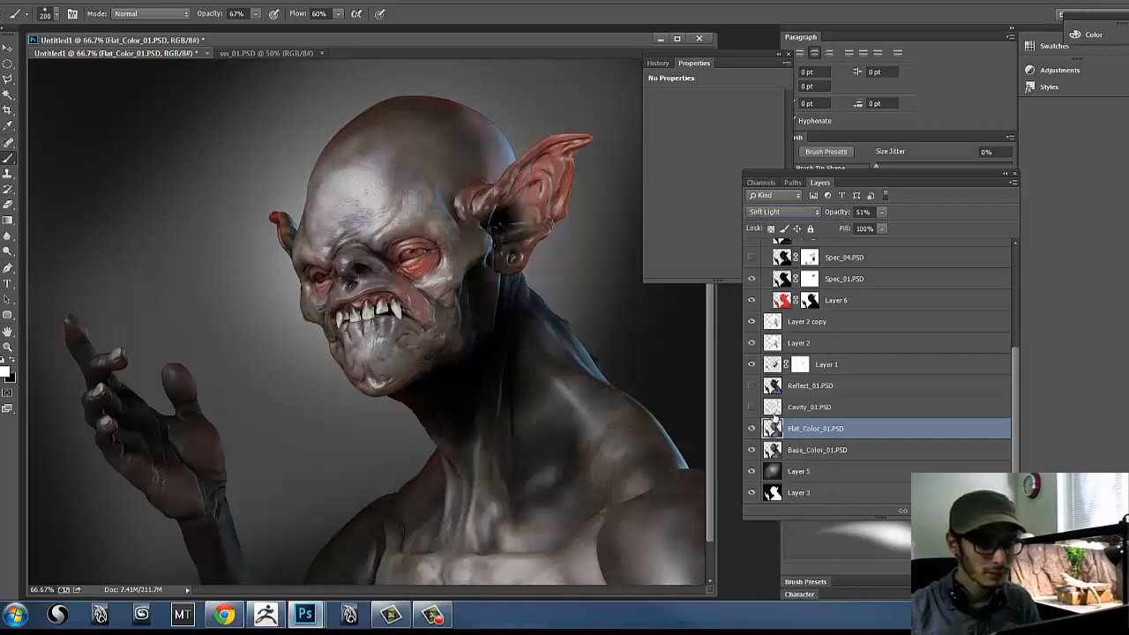
pyautogui.press('Down')
pyautogui.press('Down')
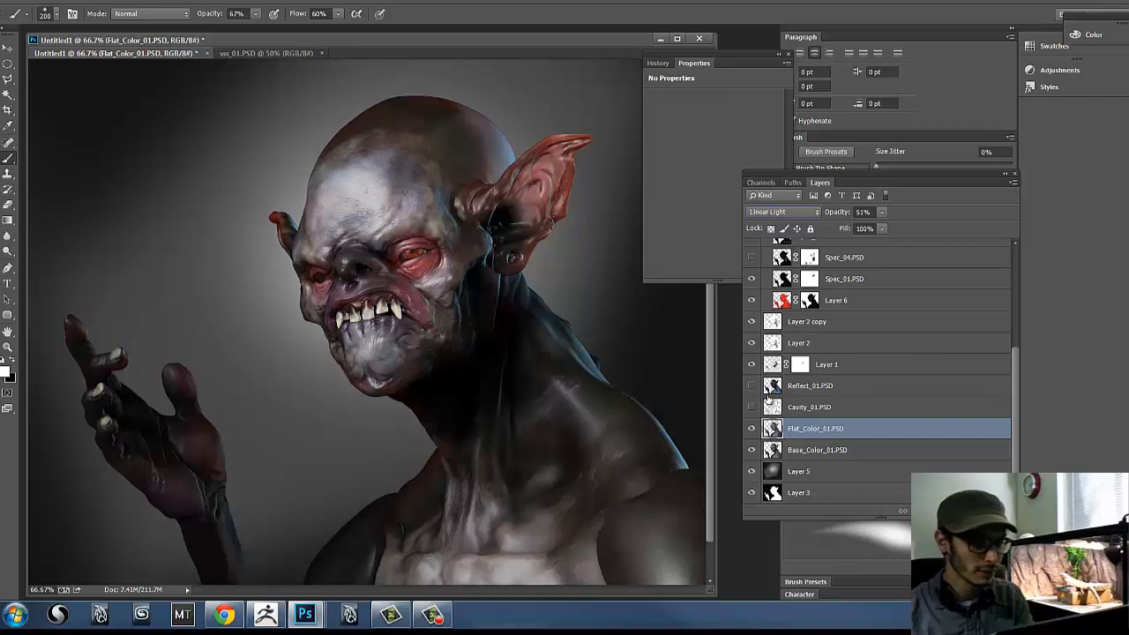
pyautogui.press('Down')
pyautogui.press('Down')
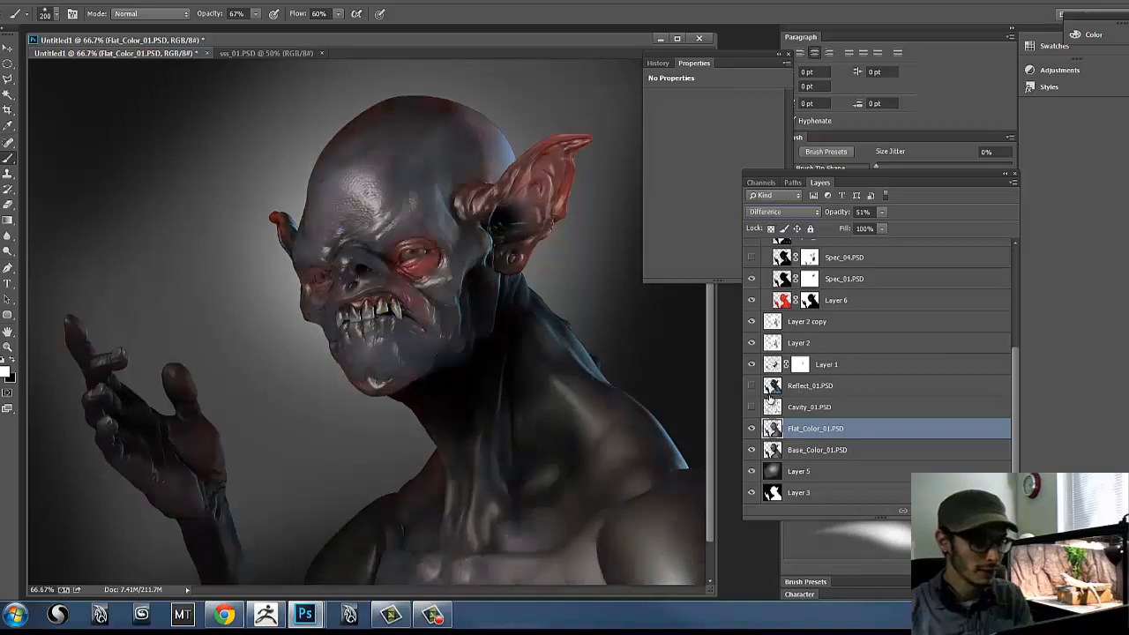
pyautogui.press('Down')
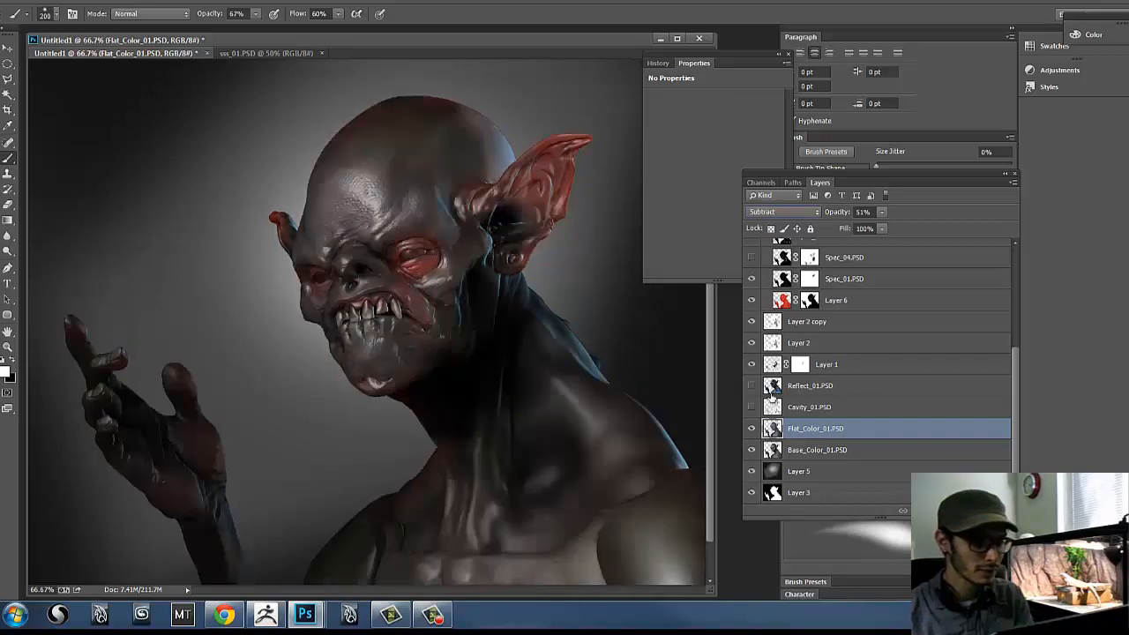
pyautogui.press('Down')
pyautogui.press('Down')
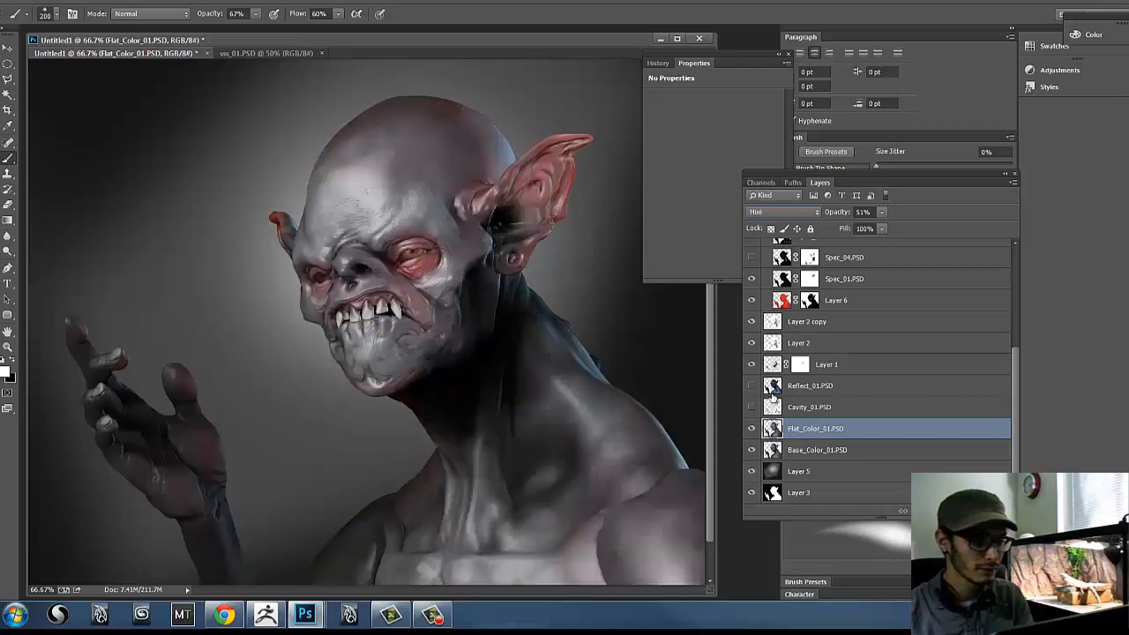
pyautogui.press('Up')
pyautogui.press('Up')
pyautogui.press('Up')
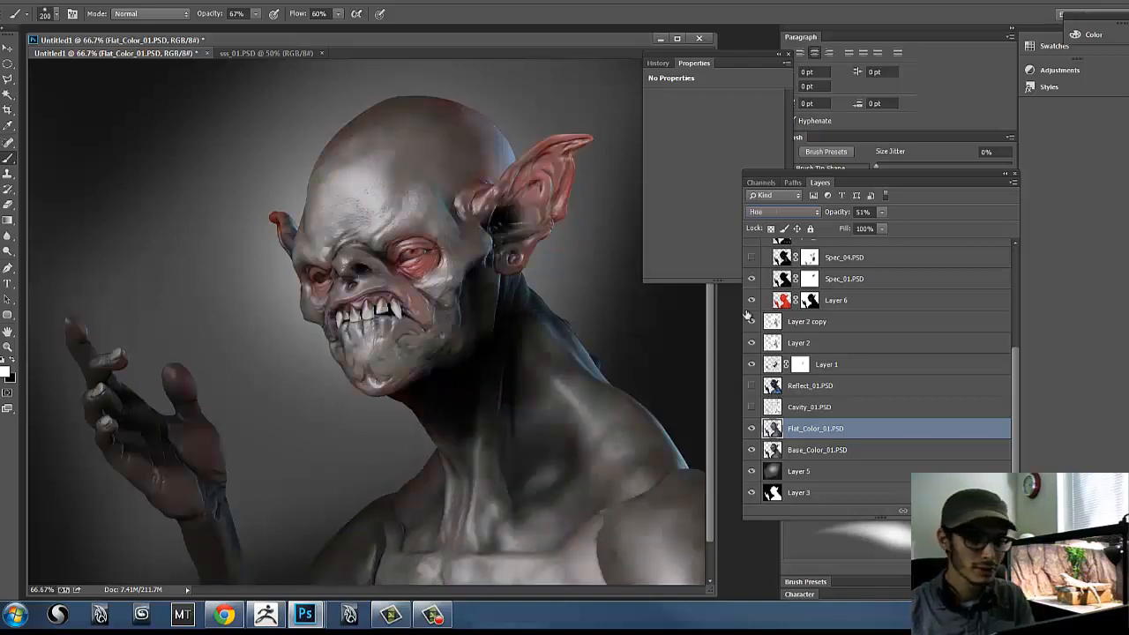
# Step: Try Linear Burn, Lighten and Color Dodge on Flat_Color_01.PSD, and return its blend mode to Overlay
pyautogui.click(779, 215)
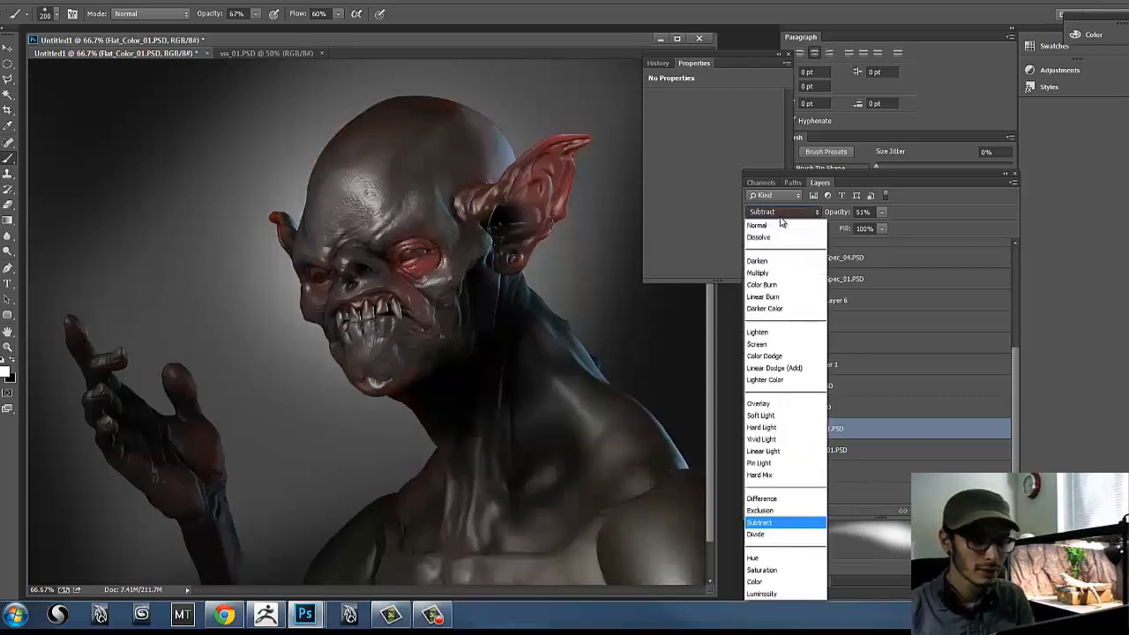
pyautogui.click(775, 284)
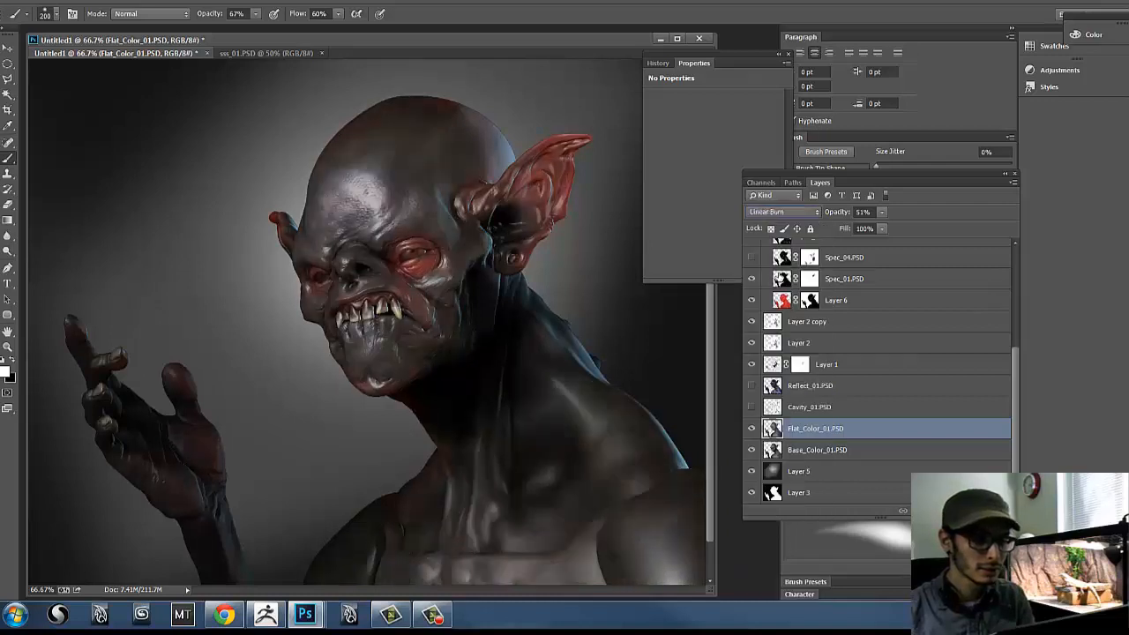
pyautogui.press('Down')
pyautogui.press('Down')
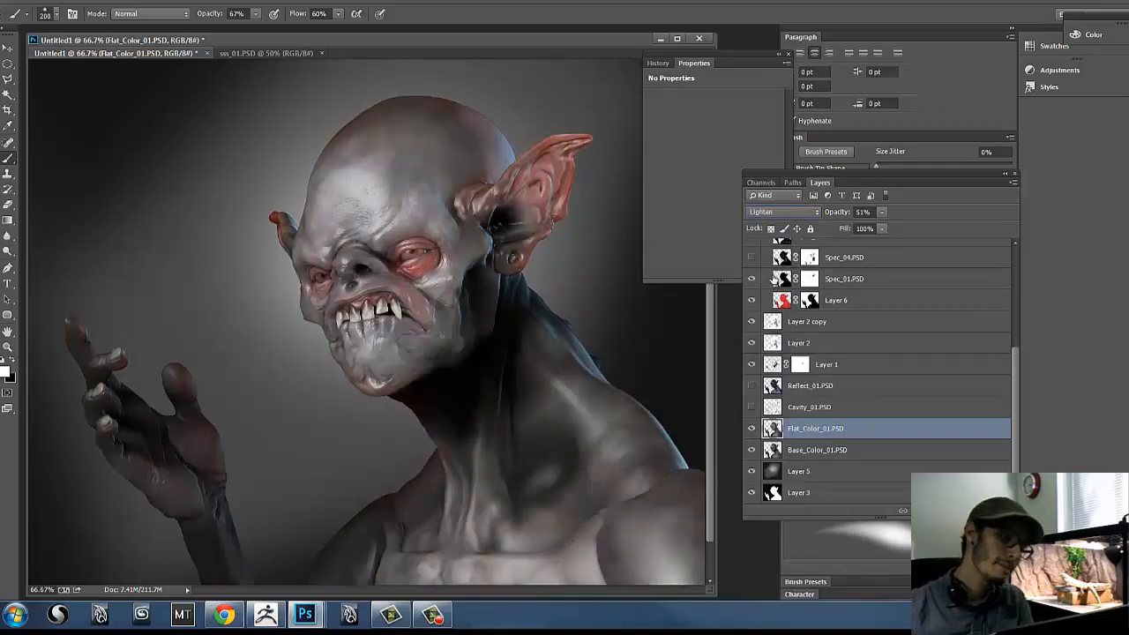
pyautogui.press('Down')
pyautogui.press('Down')
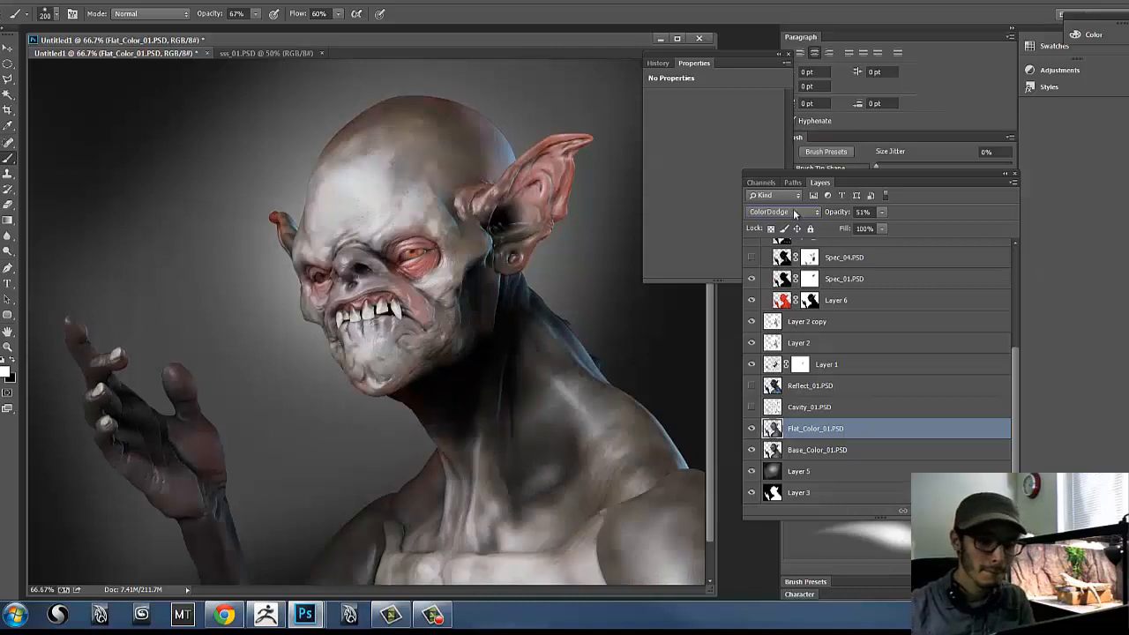
pyautogui.click(779, 212)
pyautogui.click(760, 403)
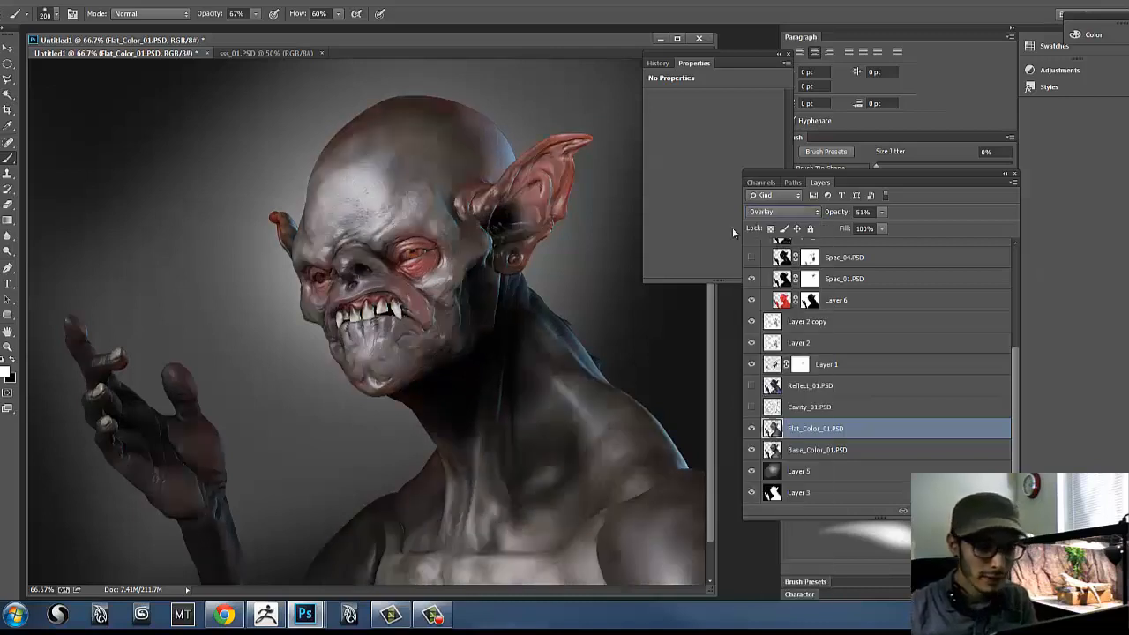
# Step: Check the effect of Layer 2 and Layer 2 copy, and move Layer 2 copy above the lights group, directly below Layer 1 copy
pyautogui.click(754, 342)
pyautogui.click(754, 341)
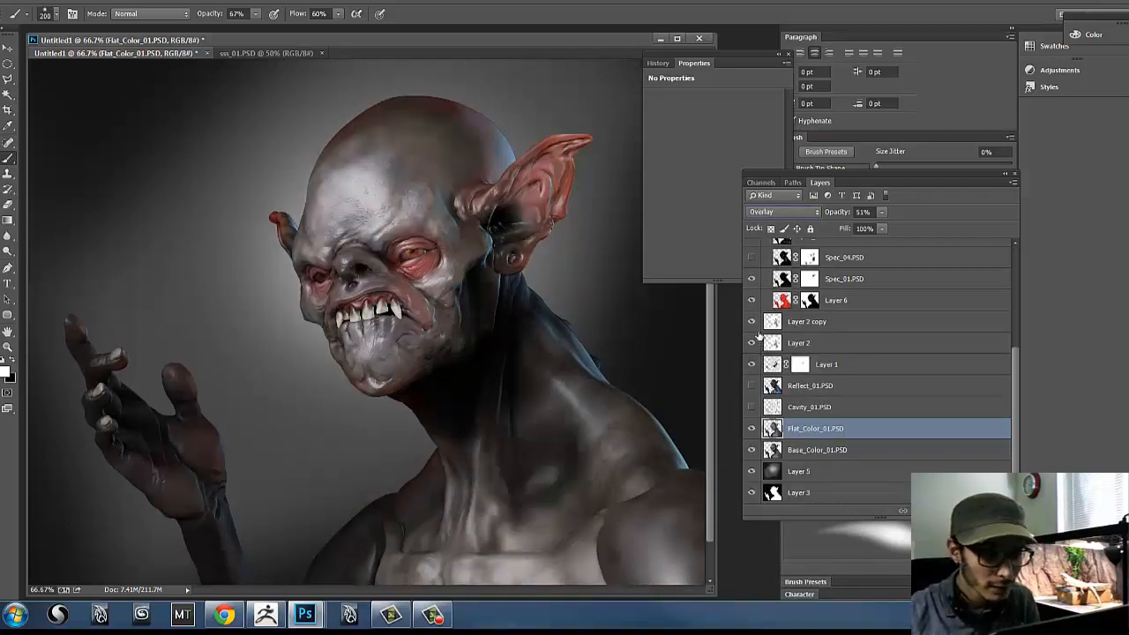
pyautogui.click(751, 322)
pyautogui.click(752, 323)
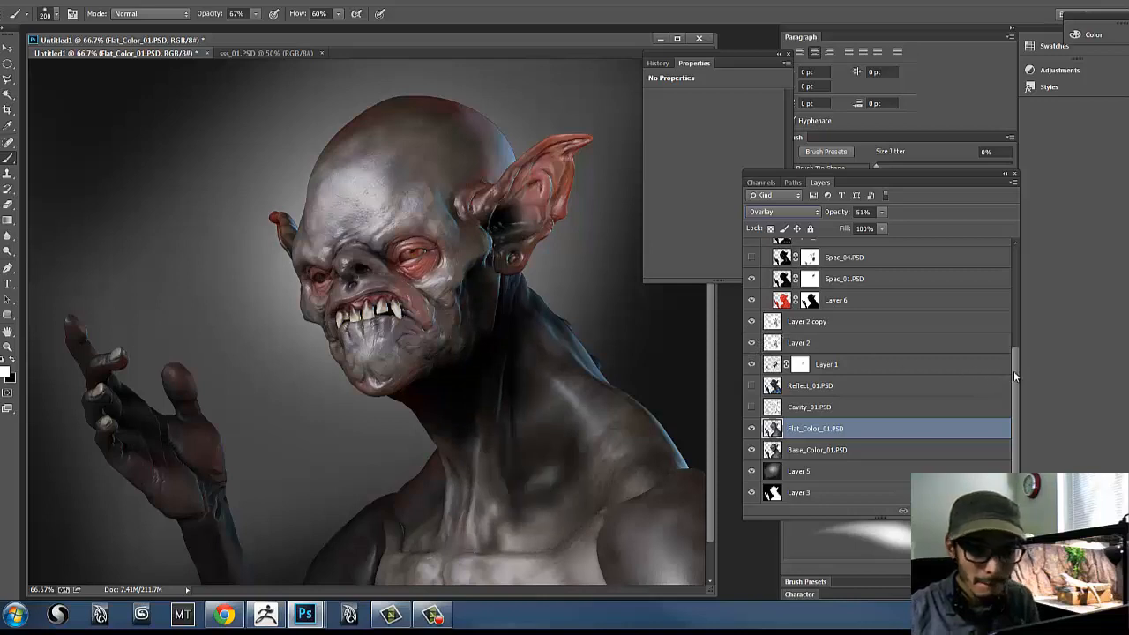
pyautogui.moveTo(1014, 374); pyautogui.dragTo(1036, 324)
pyautogui.moveTo(825, 421); pyautogui.dragTo(820, 265)
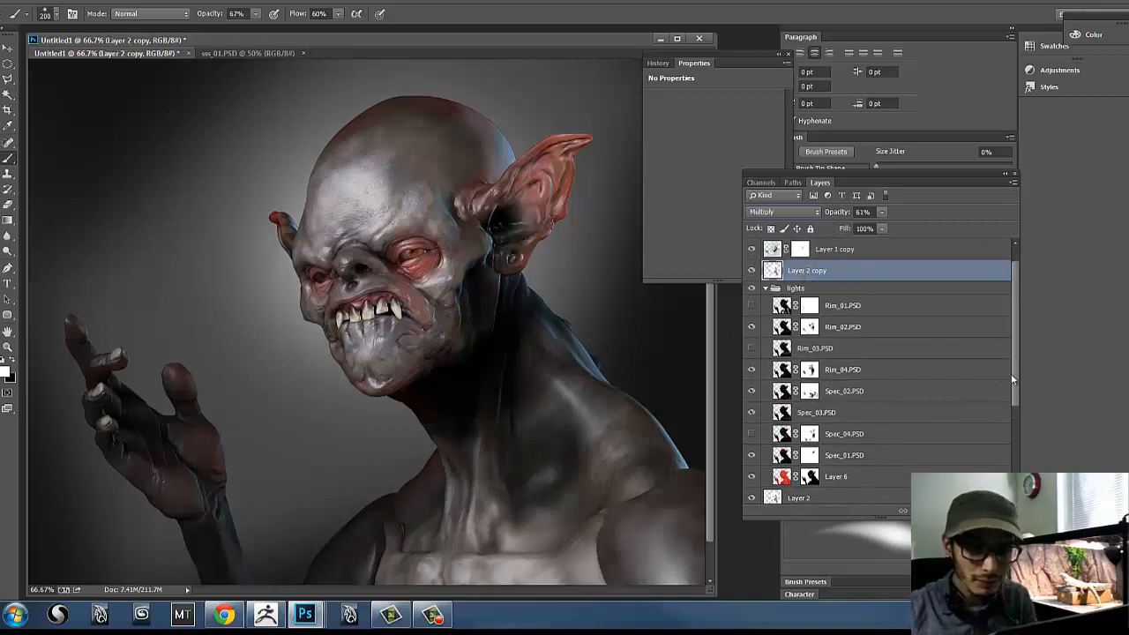